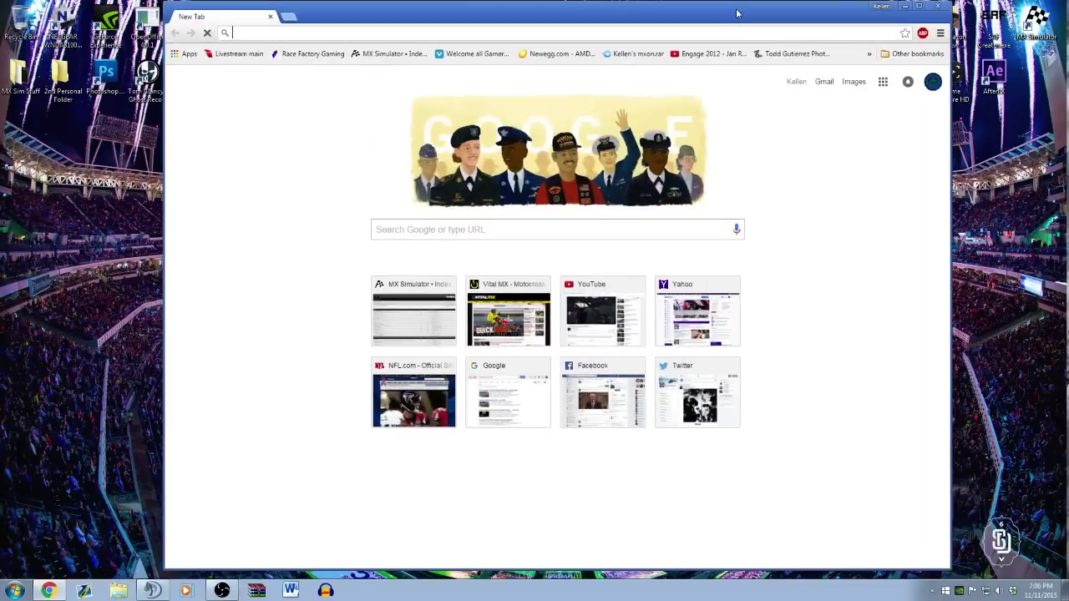
- Open Google in the browser and search for "mx simulator blank track"
click(390, 284)
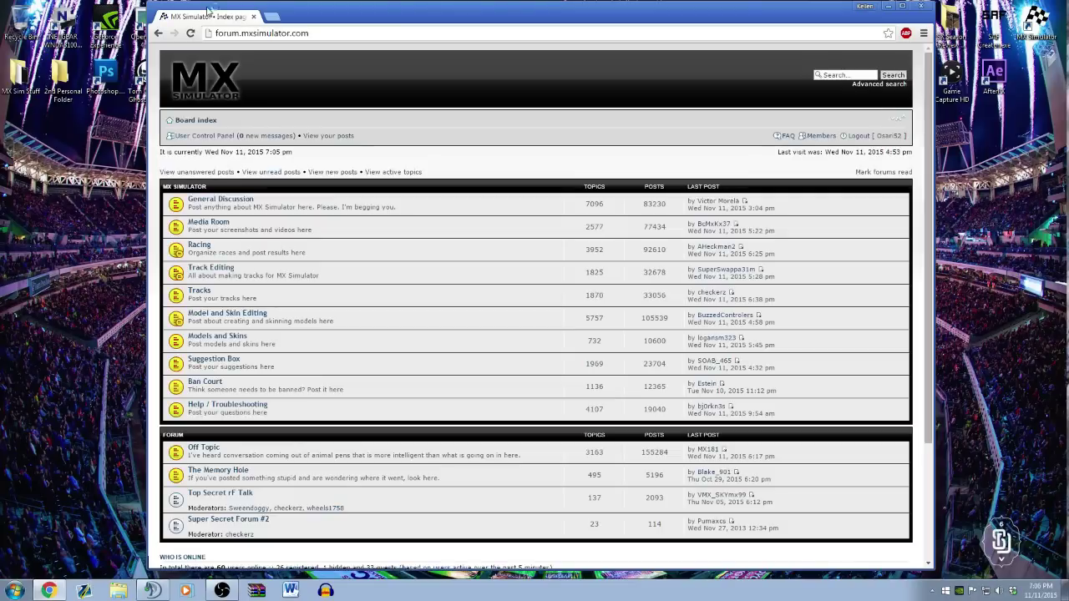
click(284, 33)
text(www.google.com)
key(Return)
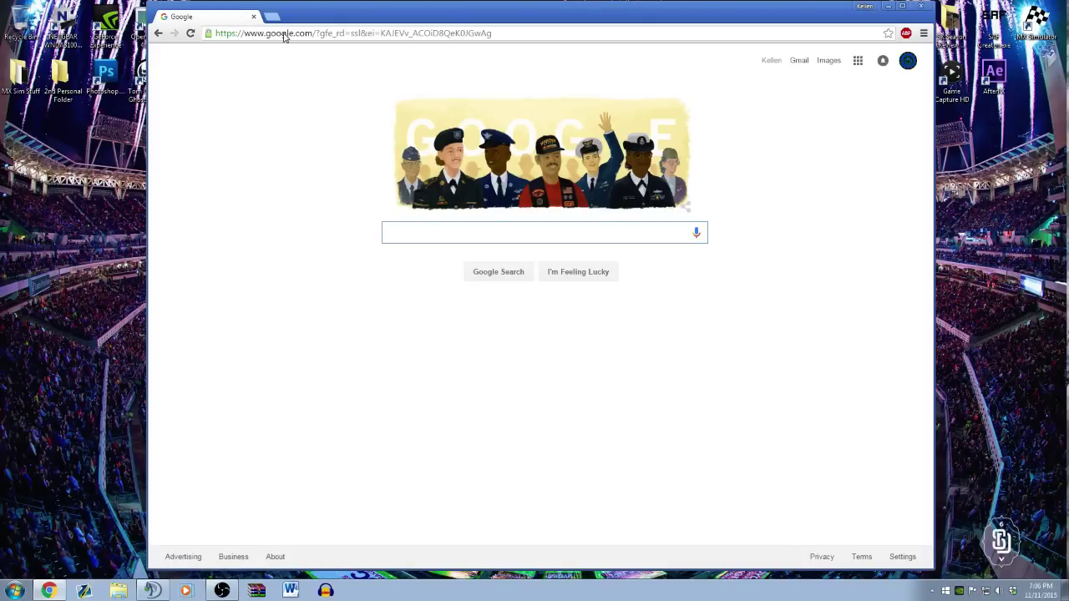
text(mx simulator bl)
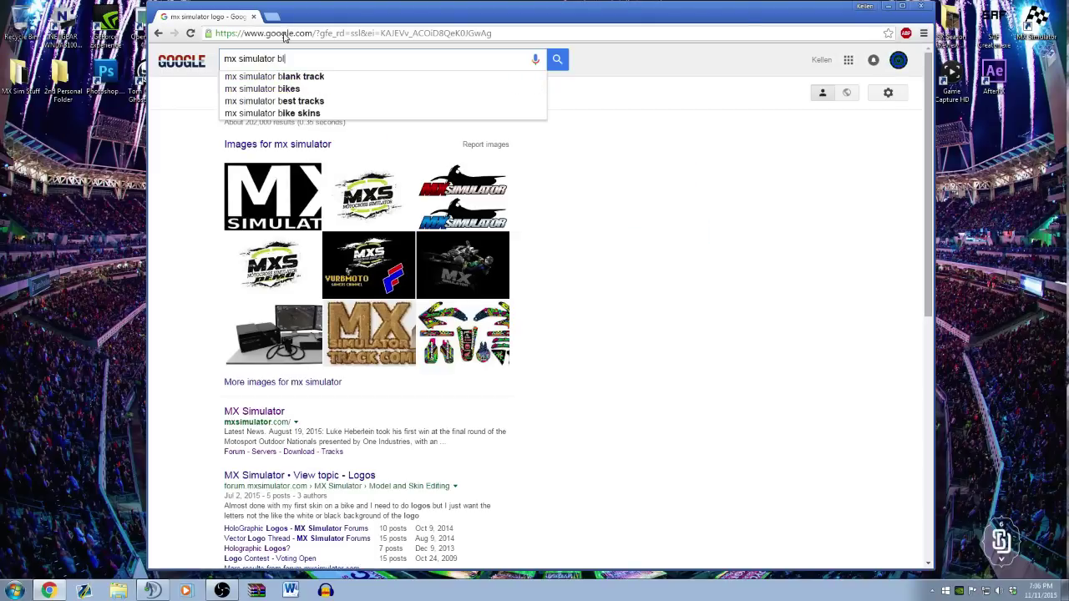
text(ank track)
key(Return)
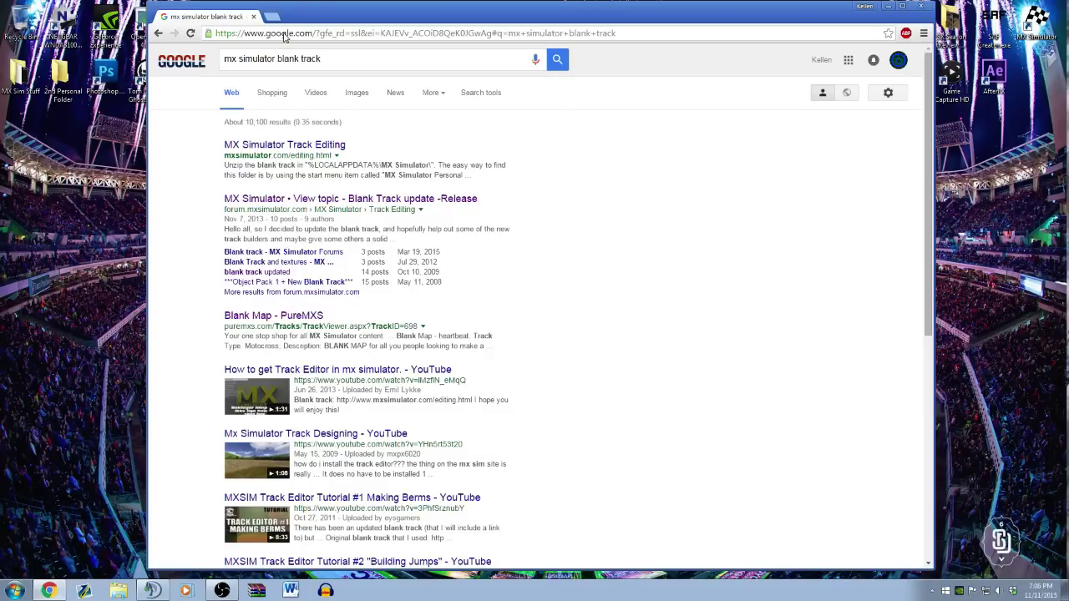
- Download blank_track.zip from the MX Simulator Track Editing page and open the archive
click(294, 147)
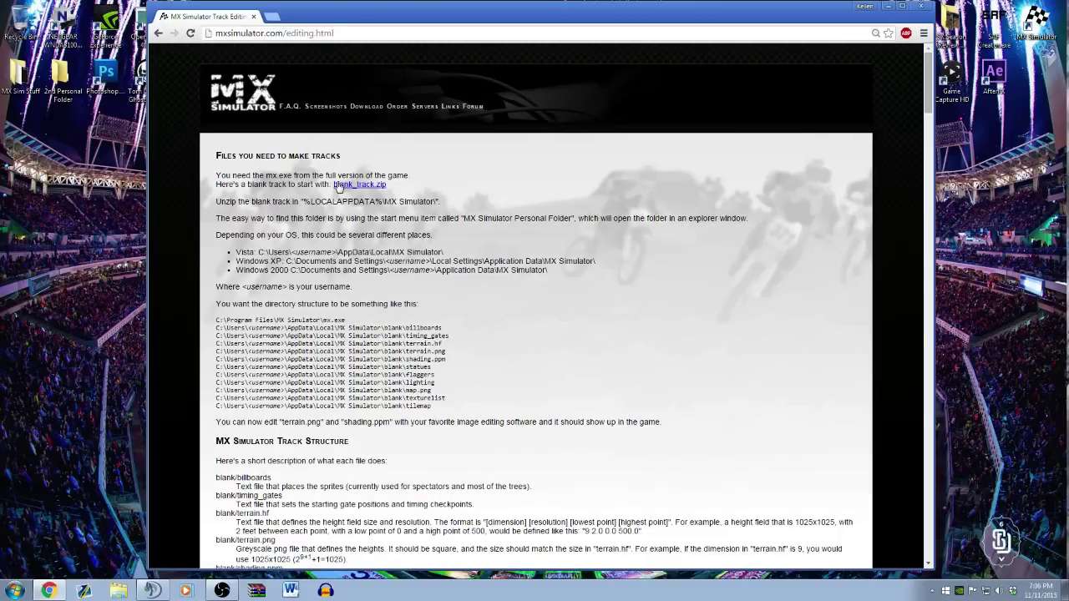
click(362, 186)
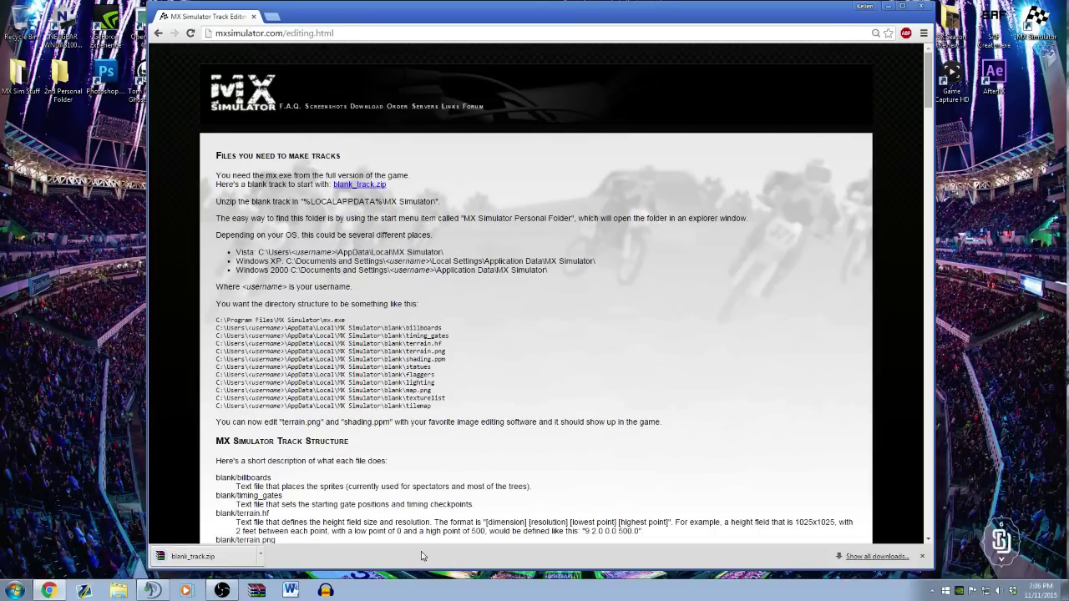
click(196, 557)
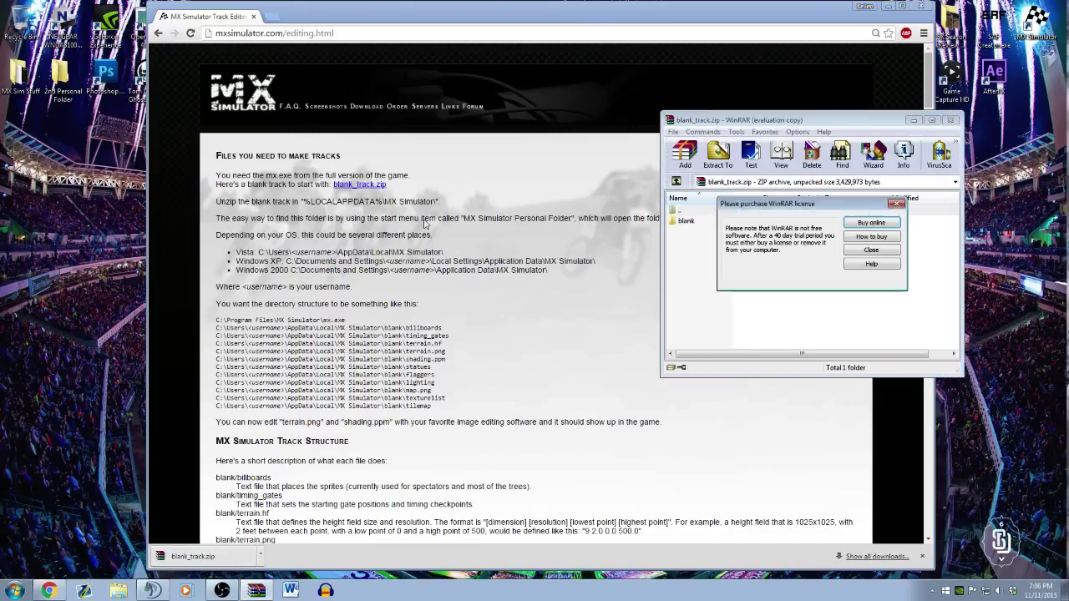
- Dismiss the WinRAR license notice, extract the blank folder to the desktop, and close the archive and browser windows
click(865, 250)
drag(686, 221, 22, 134)
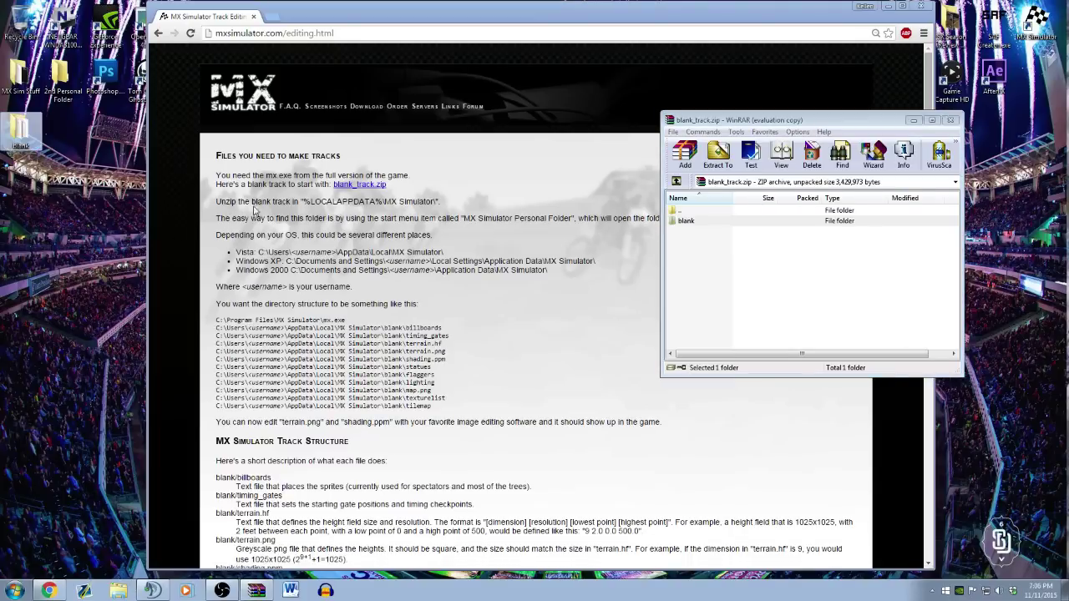
click(949, 120)
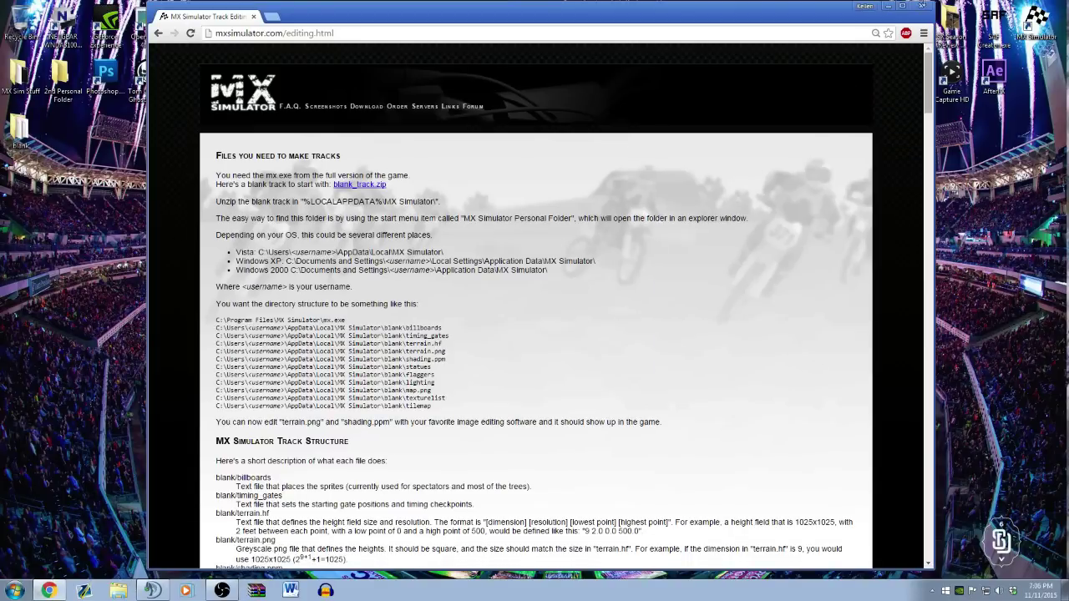
click(923, 6)
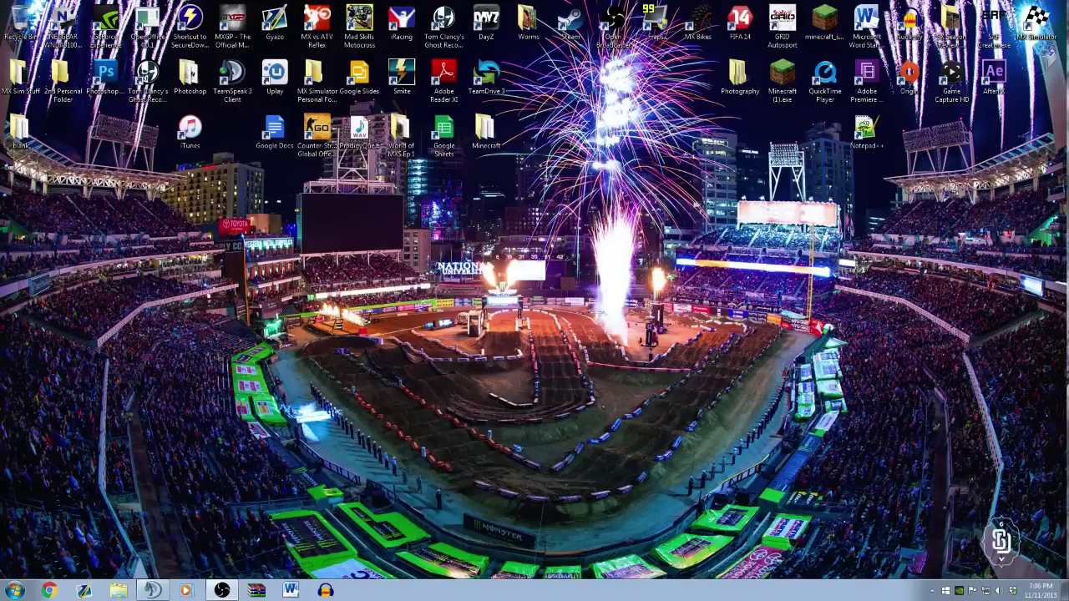
- Open the MX Simulator personal folder and move the blank folder from the desktop into it
click(17, 590)
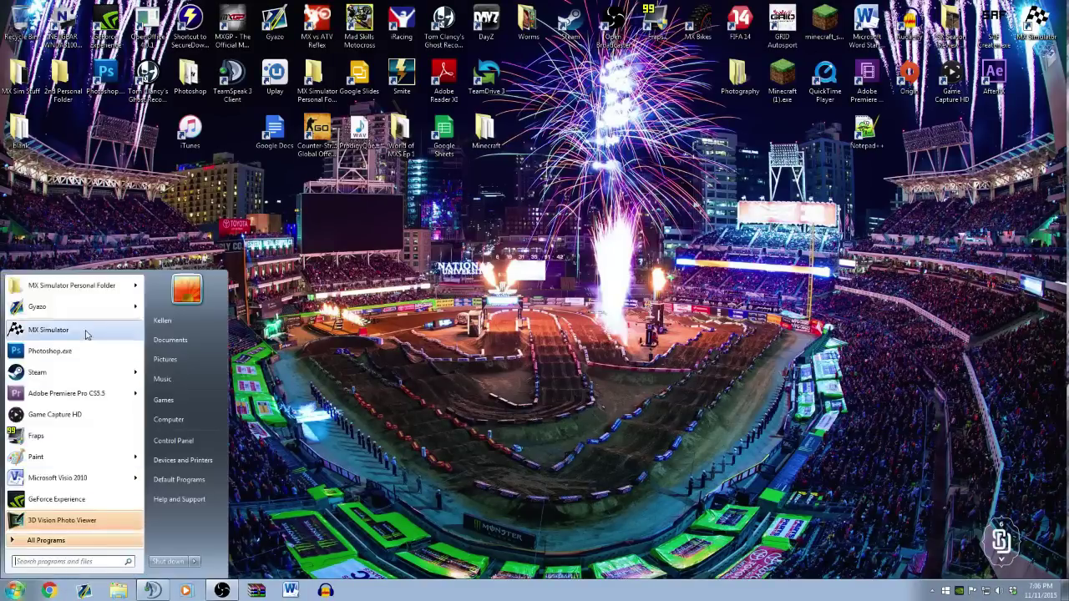
click(83, 288)
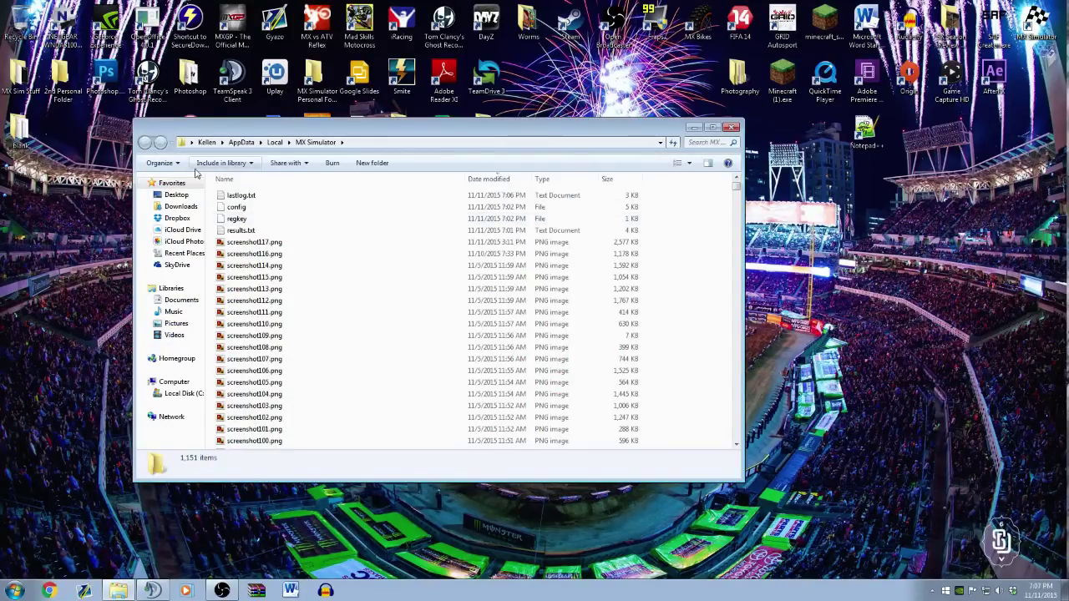
drag(18, 132, 359, 342)
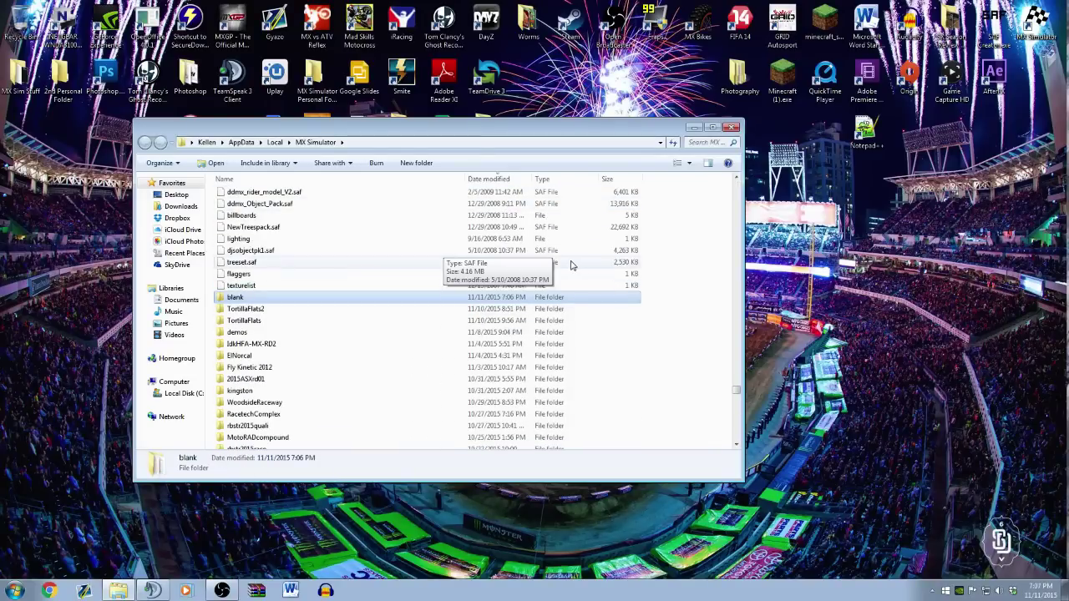
- Rename the blank folder in the MX Simulator personal folder as TutorialTrack
scroll(342, 215, down, 2)
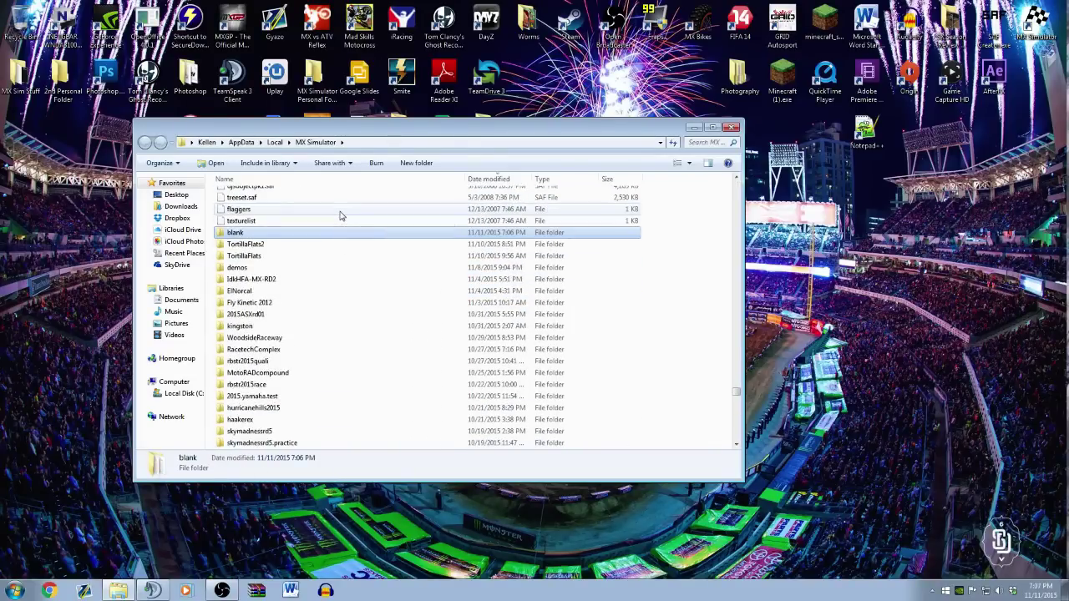
scroll(317, 234, up, 1)
click(237, 264)
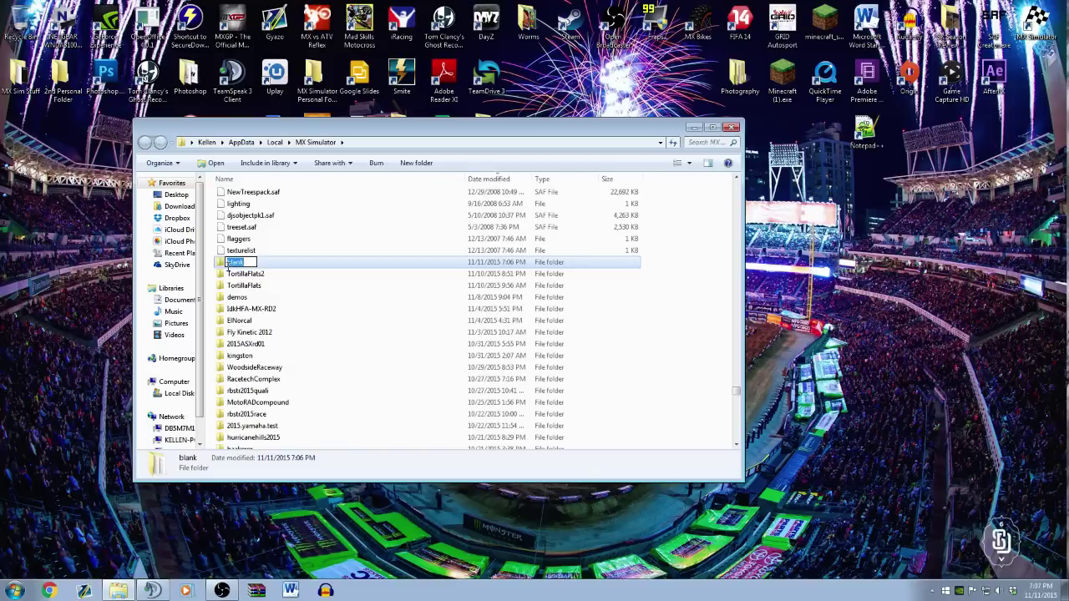
text(TutorialTrac)
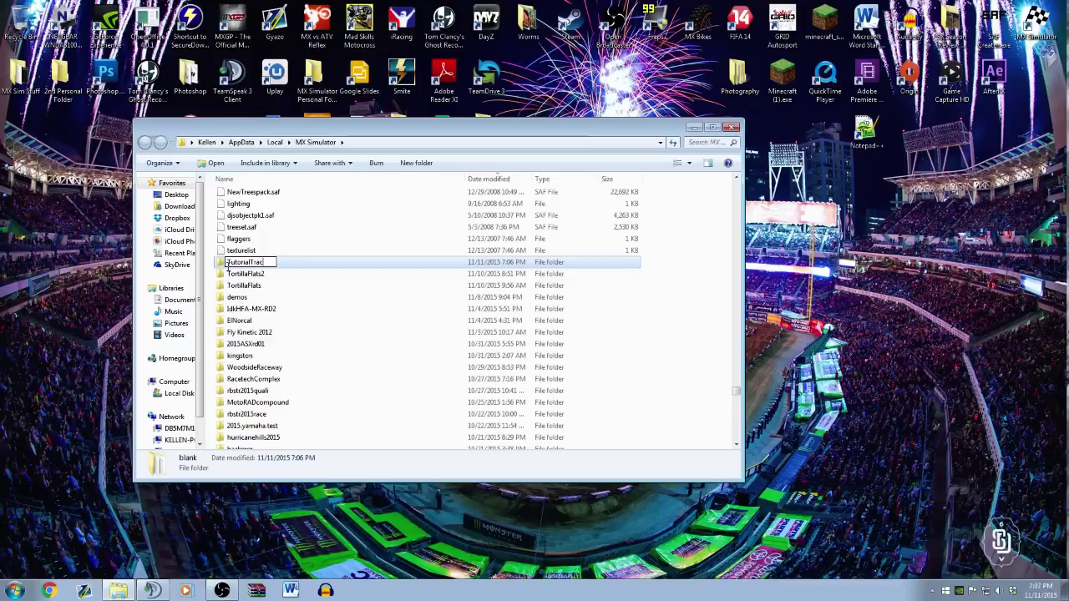
text(k)
key(Return)
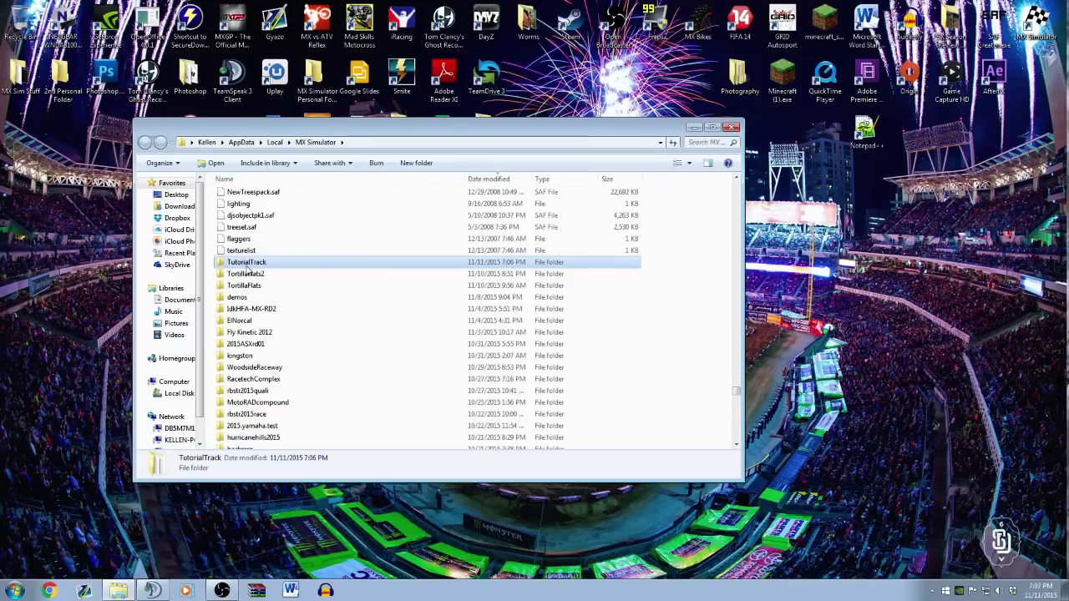
- Open the TutorialTrack folder, view its map.png and terrain.png images, and close the folder window
double_click(246, 264)
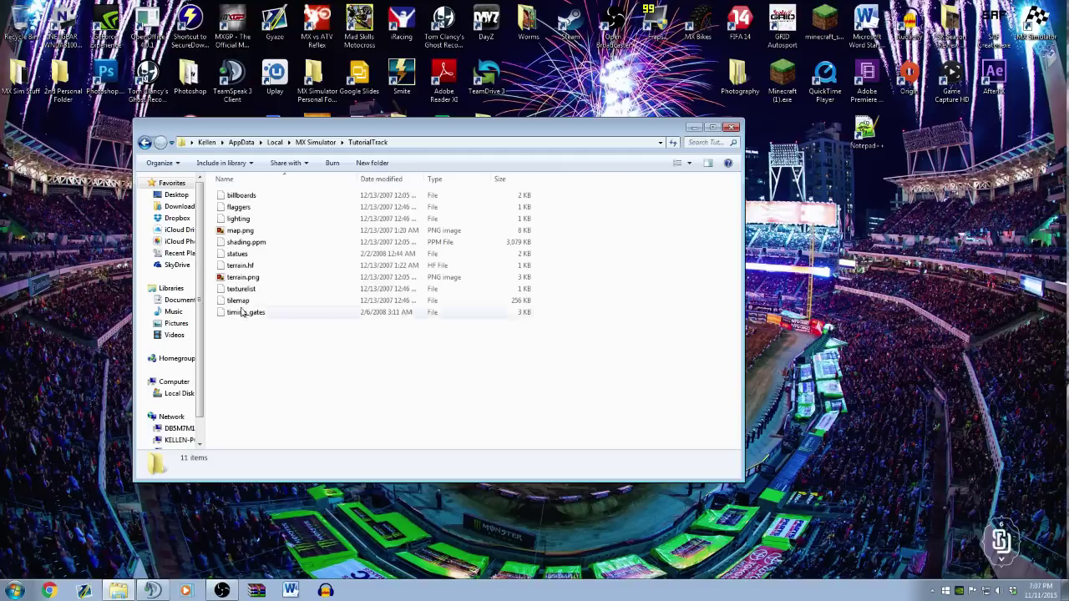
double_click(240, 230)
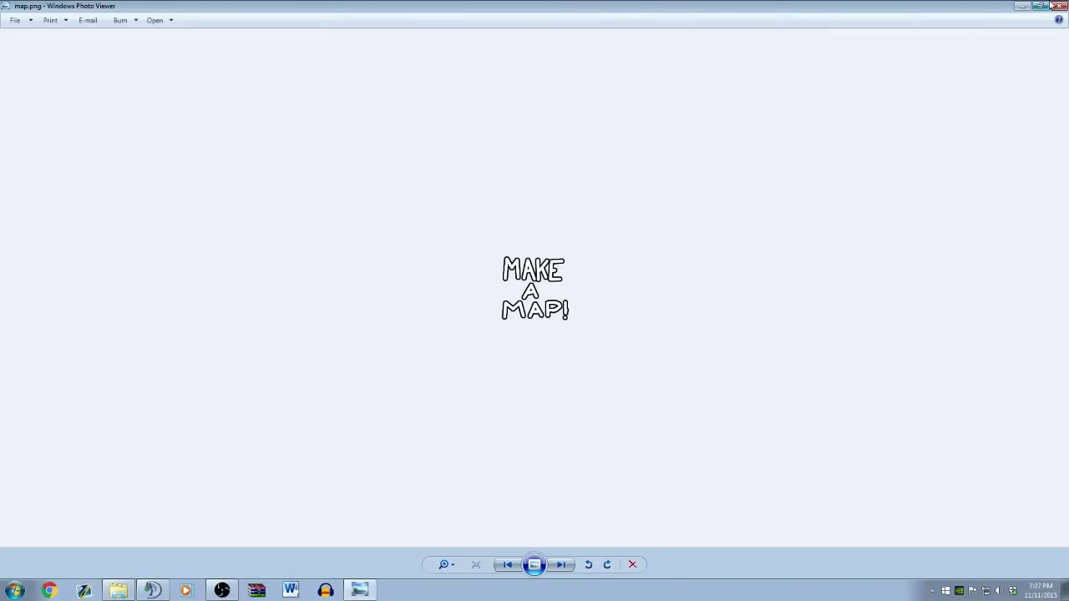
click(1057, 6)
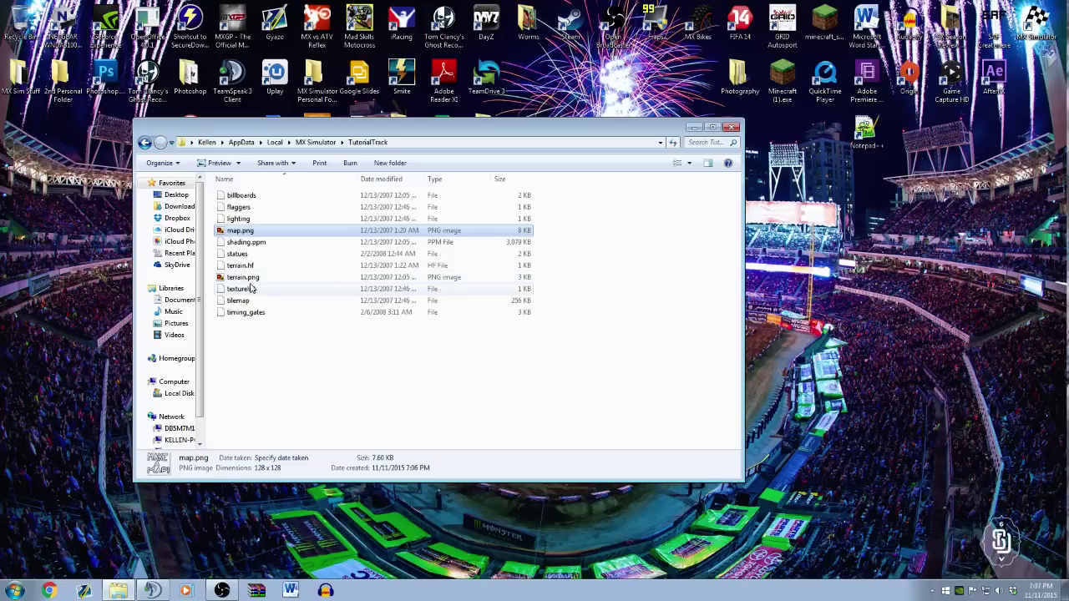
double_click(243, 278)
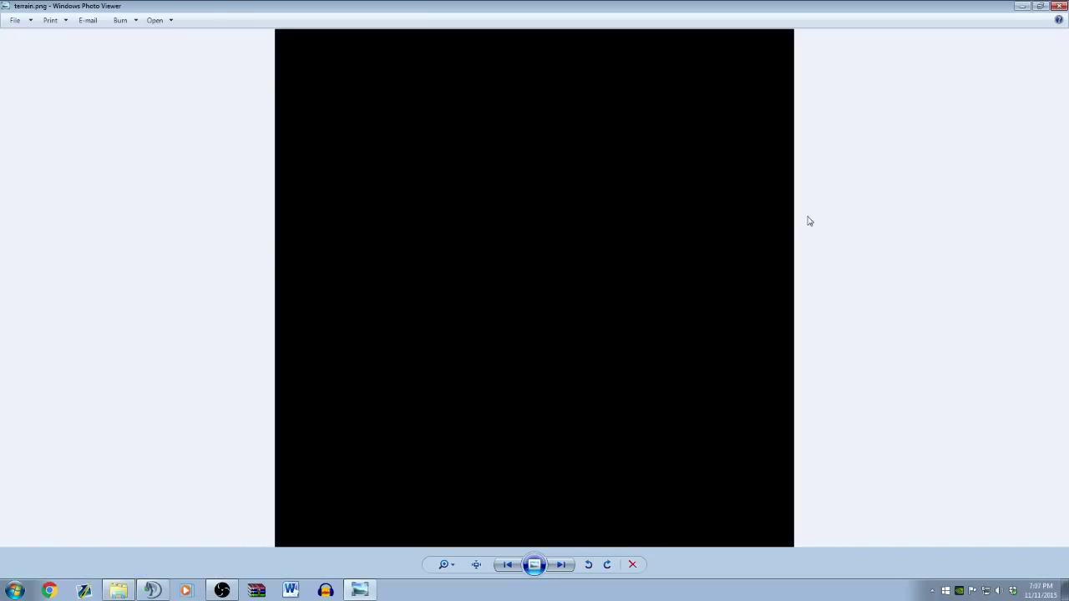
click(1062, 6)
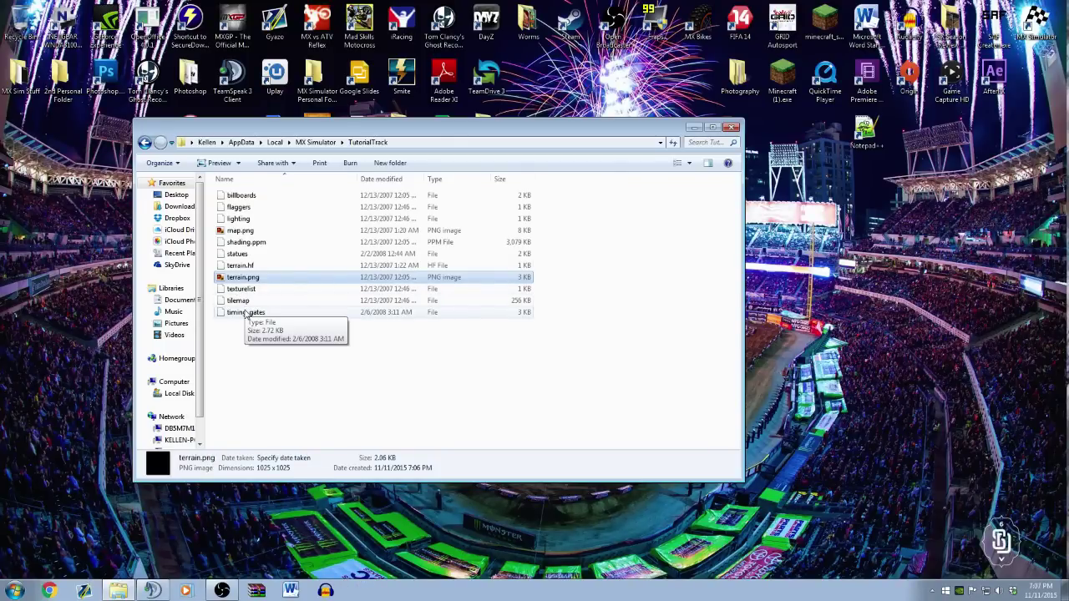
mouse_move(428, 135)
mouse_down()
mouse_move(700, 138)
mouse_move(426, 121)
mouse_up()
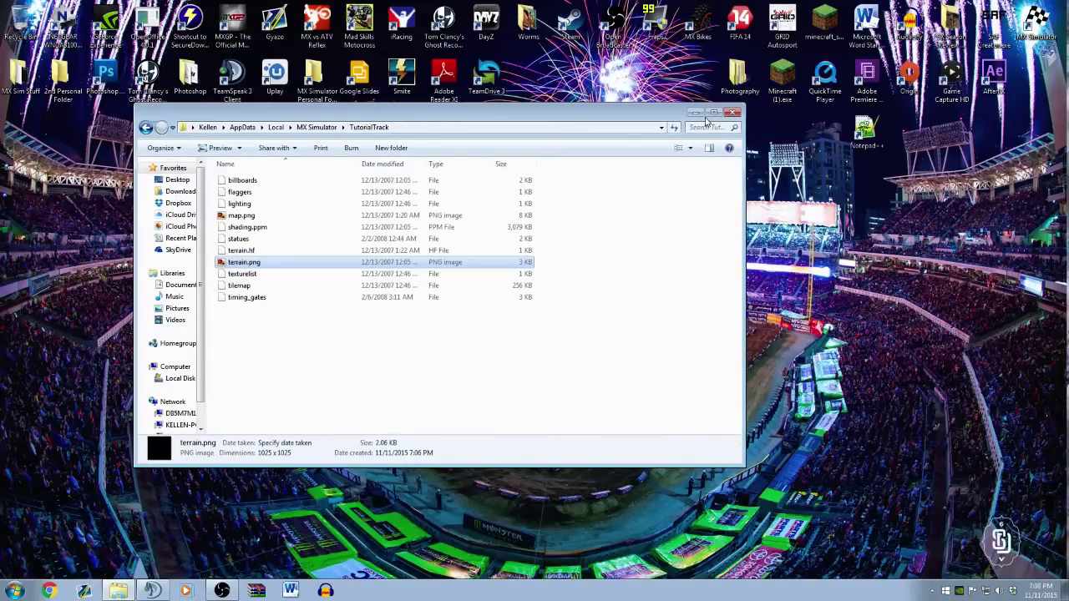
click(733, 113)
- Append the -editor option to the target in the MX Simulator desktop shortcut's properties and apply the change
right_click(1035, 25)
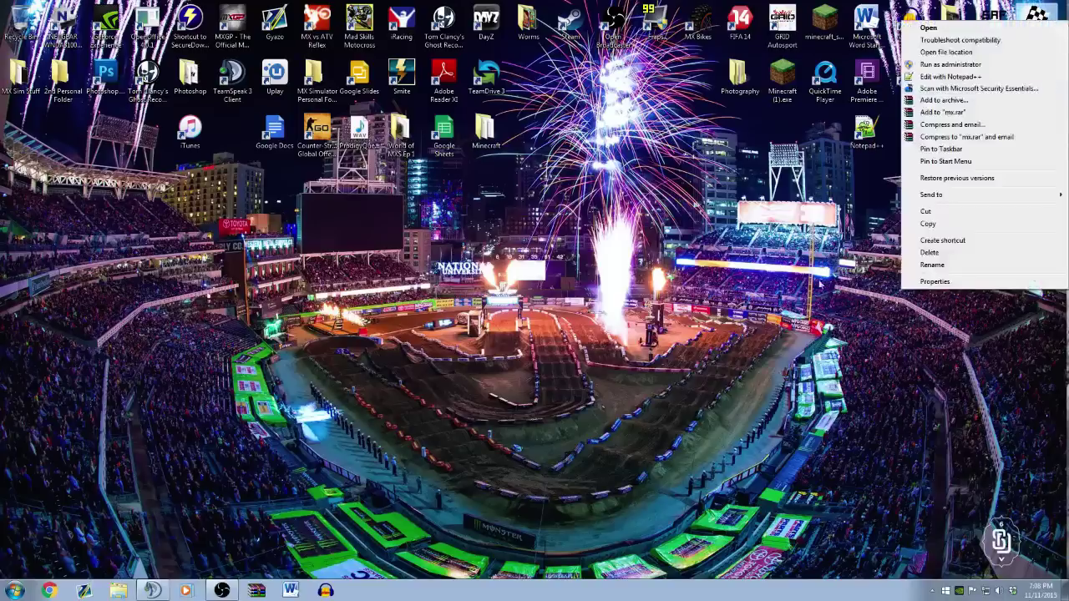
click(935, 281)
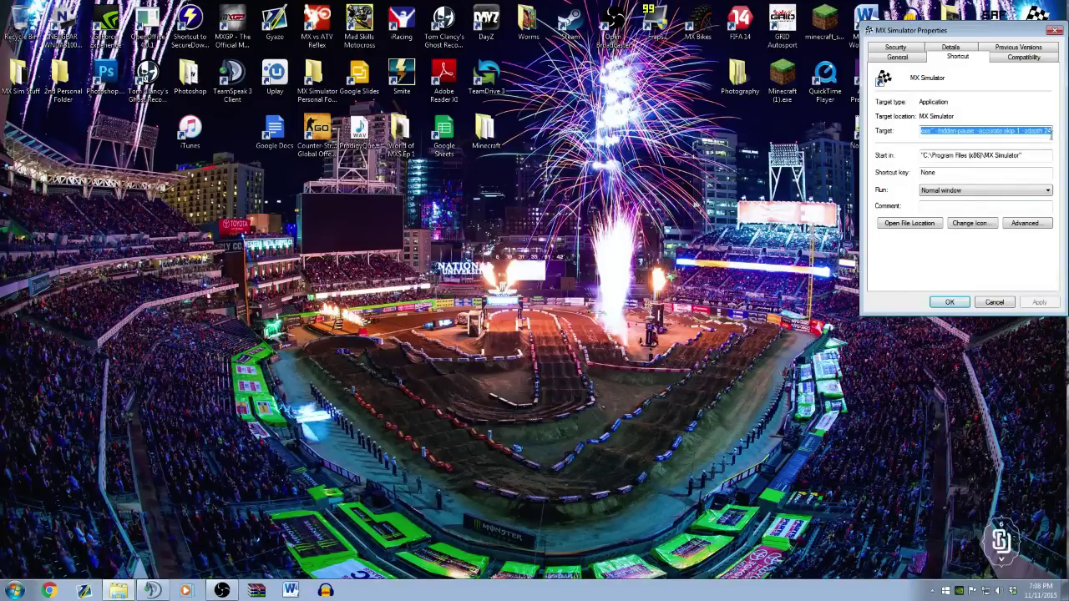
click(1051, 132)
text(-editor)
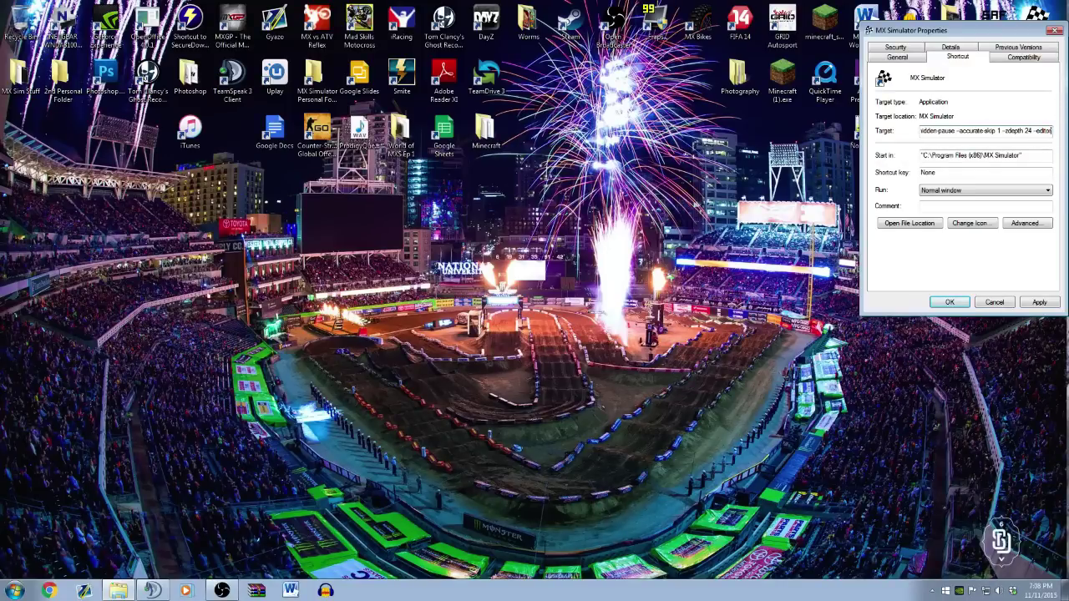
click(1039, 302)
click(952, 303)
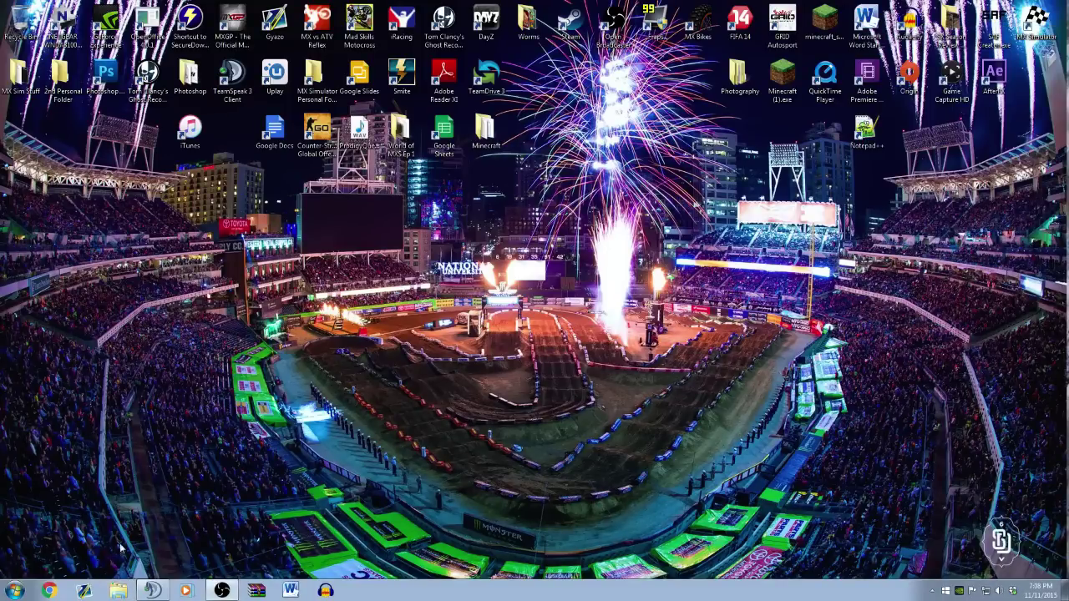
- Reopen the MX Simulator personal folder and minimize its window
click(17, 589)
click(41, 287)
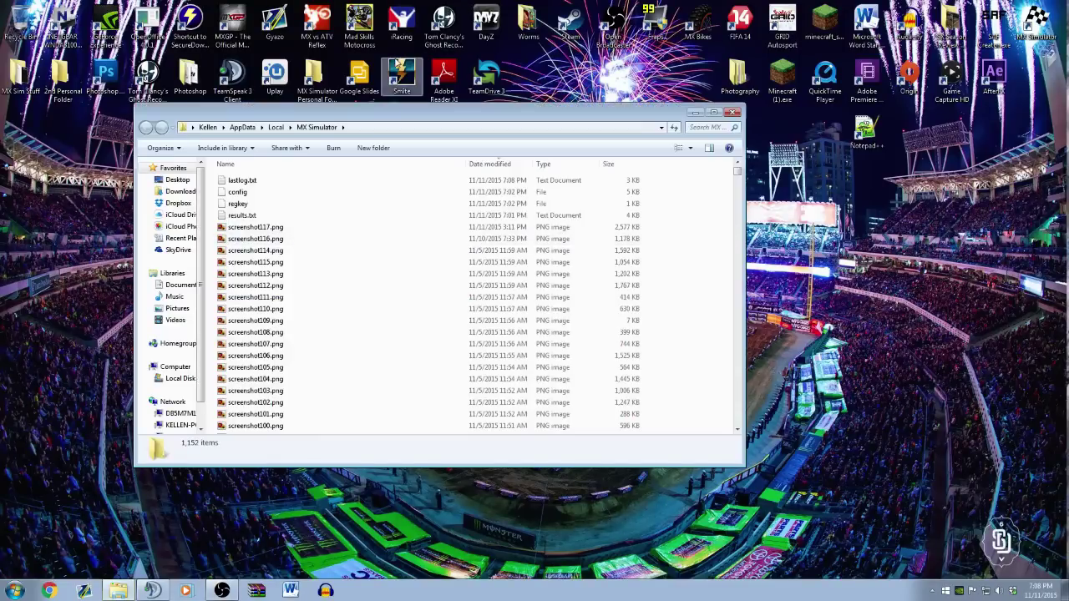
drag(365, 116, 263, 121)
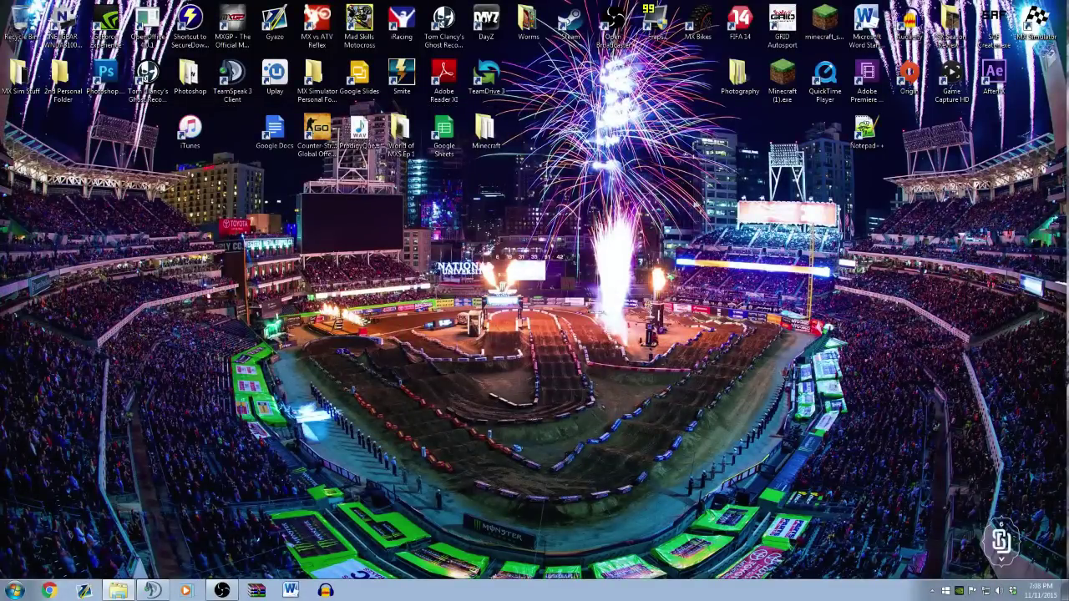
- Launch MX Simulator, switch it to the Windowed video mode, and return to the main menu
double_click(1036, 21)
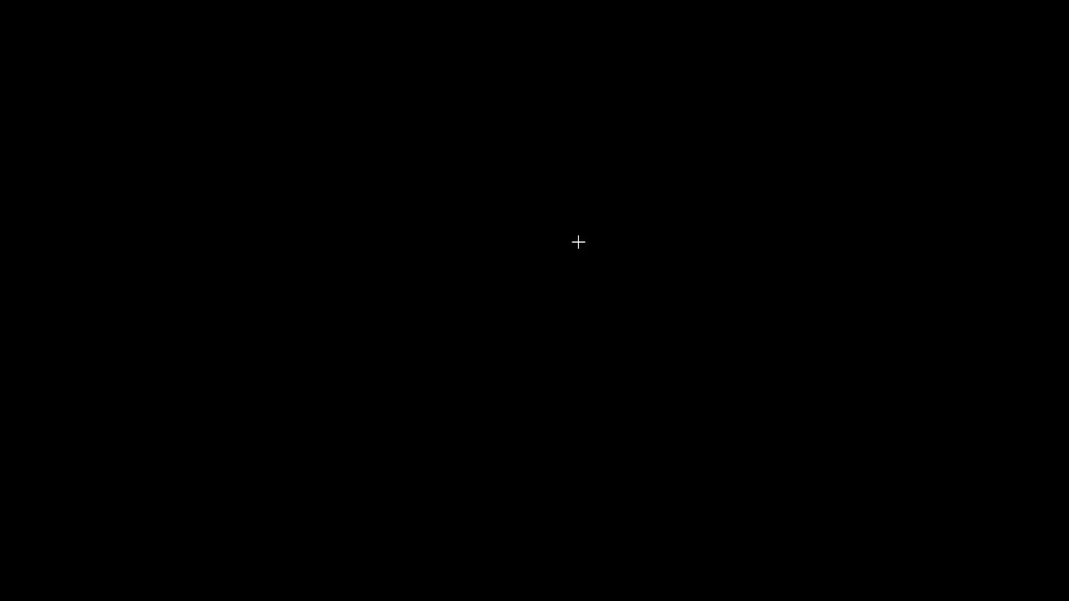
click(560, 270)
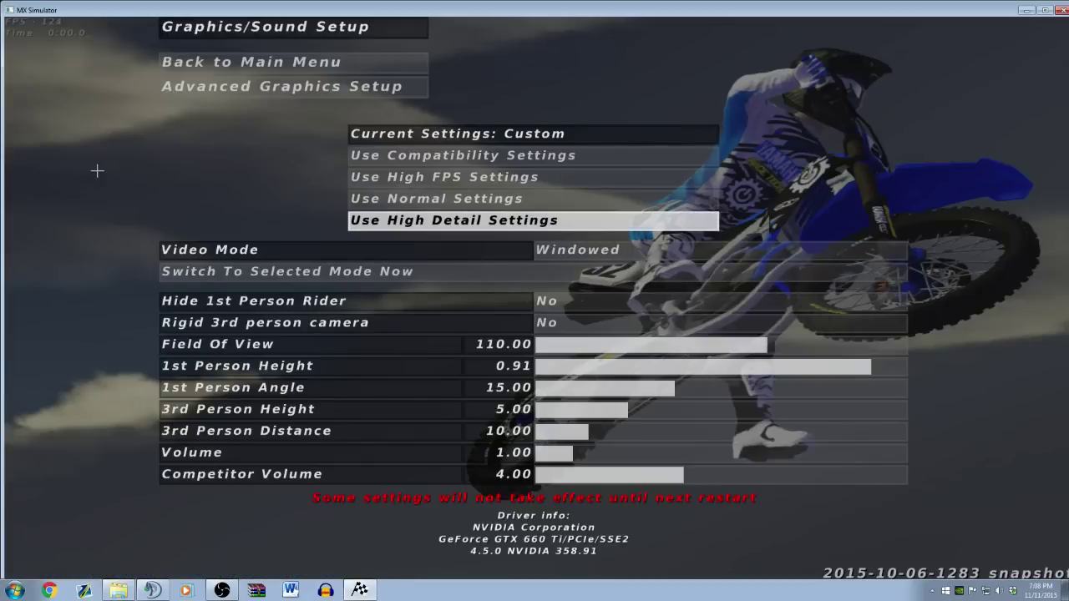
click(236, 60)
- Set up a new race with TutorialTrack as the track and start it
click(205, 83)
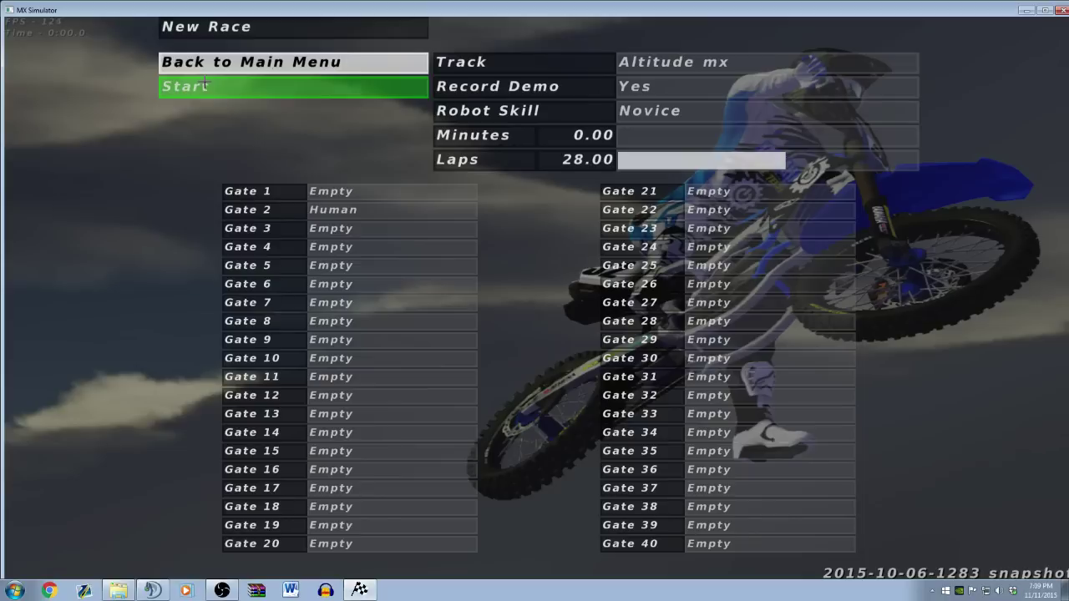
click(670, 64)
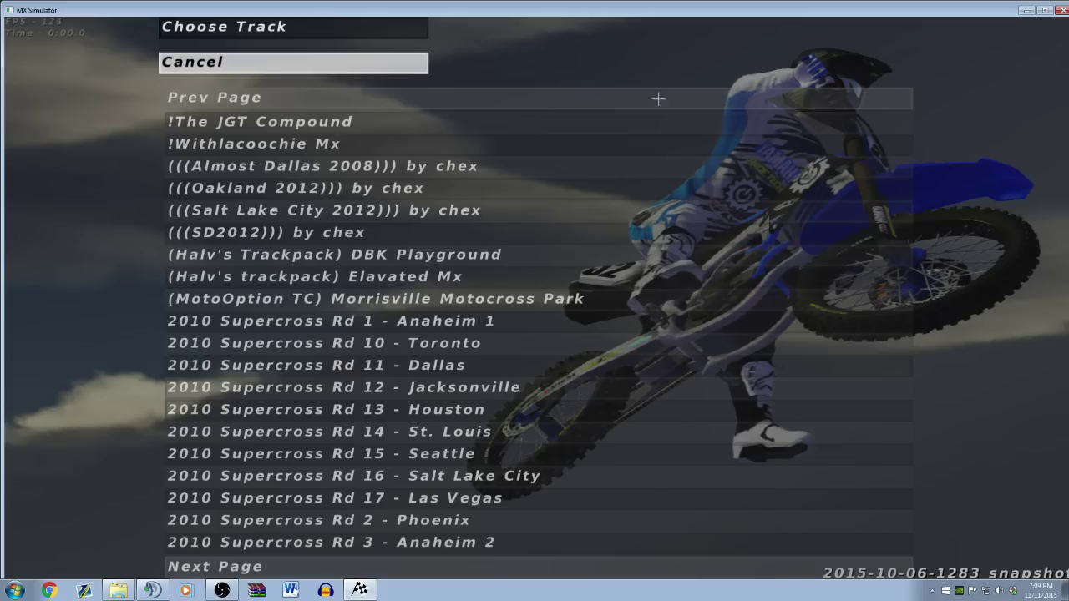
click(265, 566)
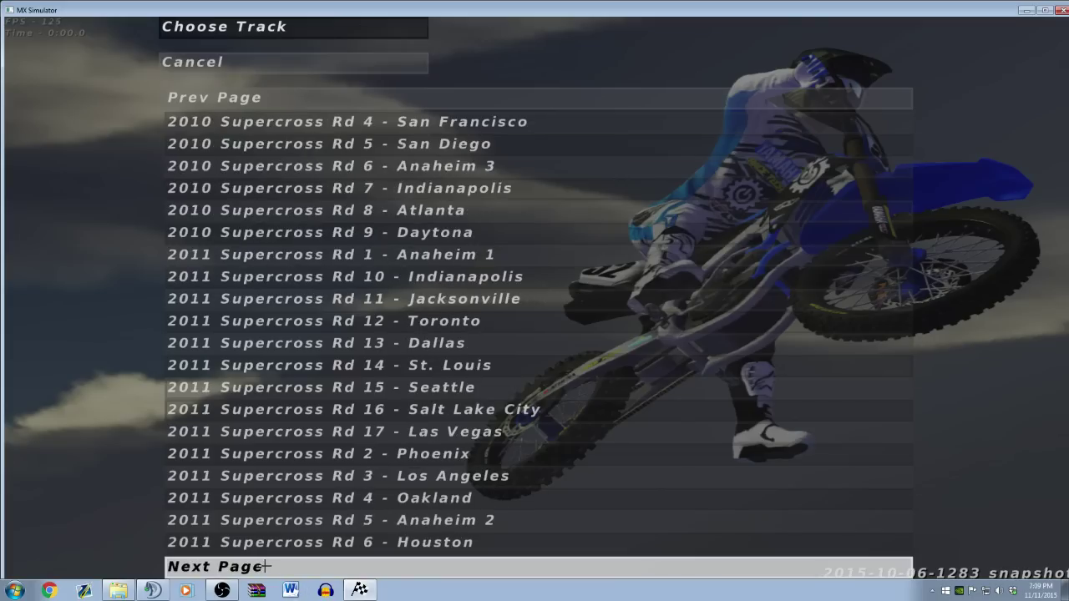
click(265, 566)
click(264, 566)
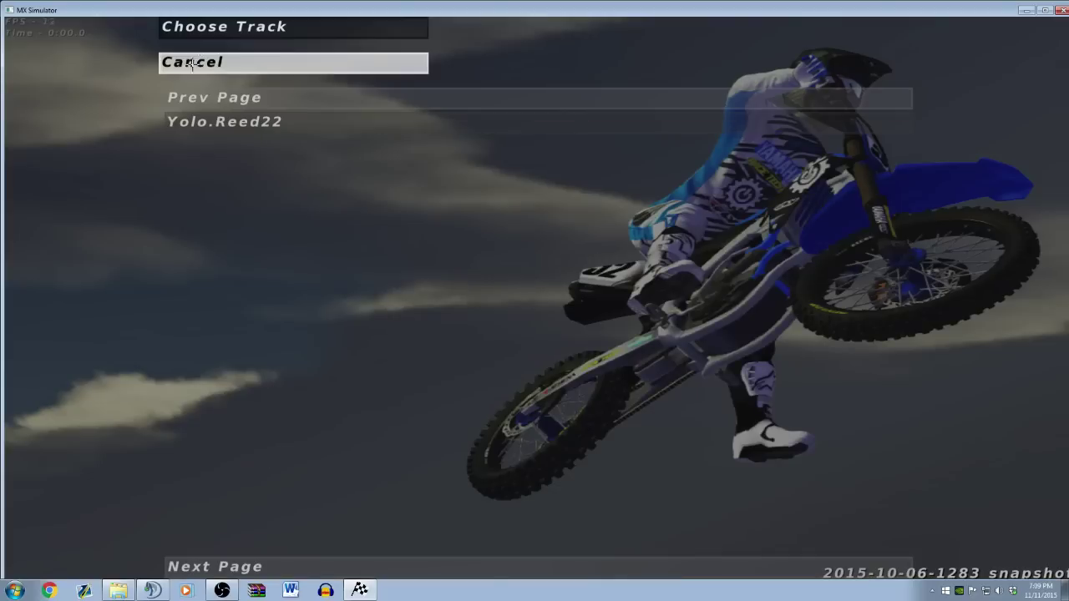
click(197, 99)
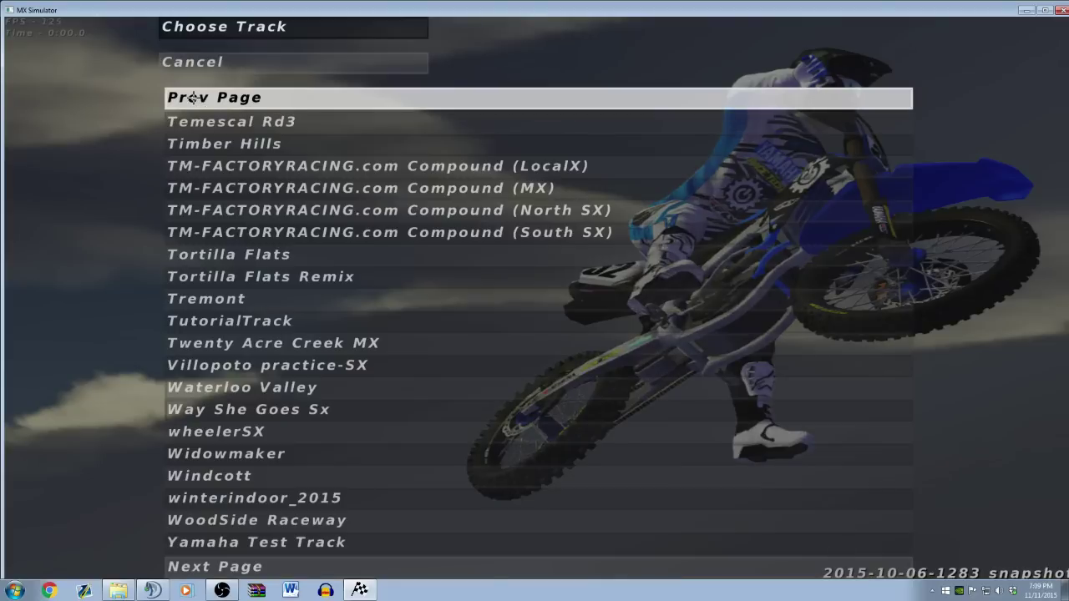
click(246, 321)
click(215, 90)
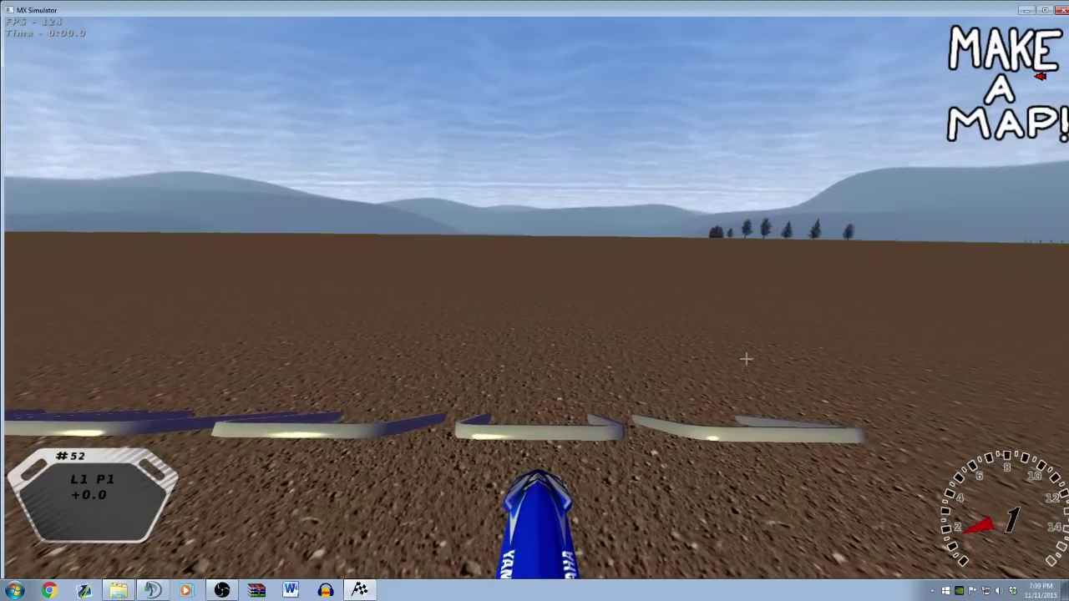
- Open the track editor from the race and set its zoom to 0.00 to show the overall map
key(e)
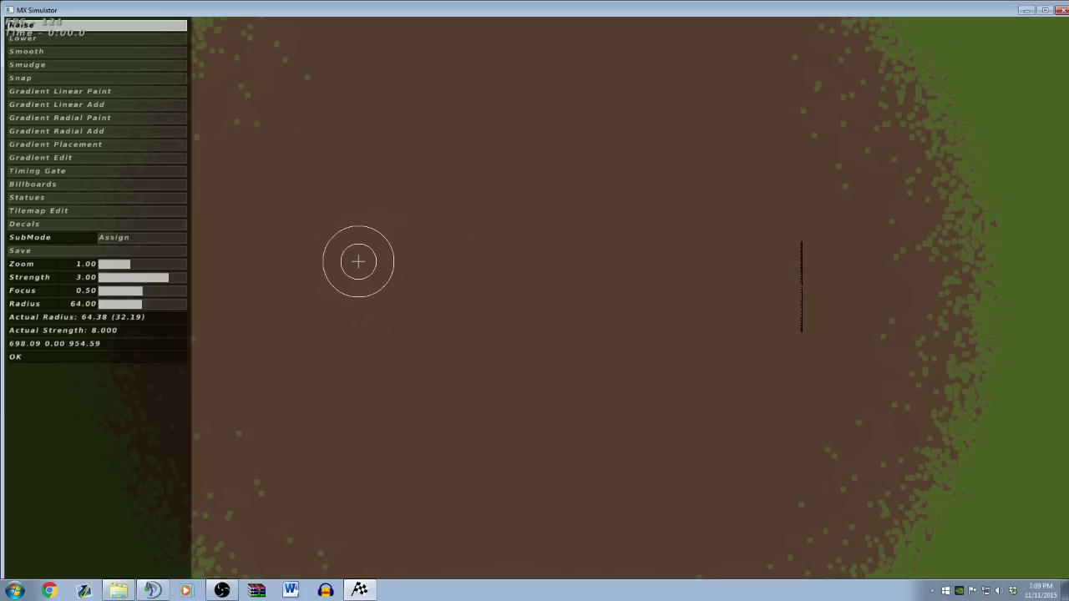
key(Left)
key(Down)
key(Down)
key(Down)
key(Right)
key(Up)
key(Up)
key(Up)
key(Up)
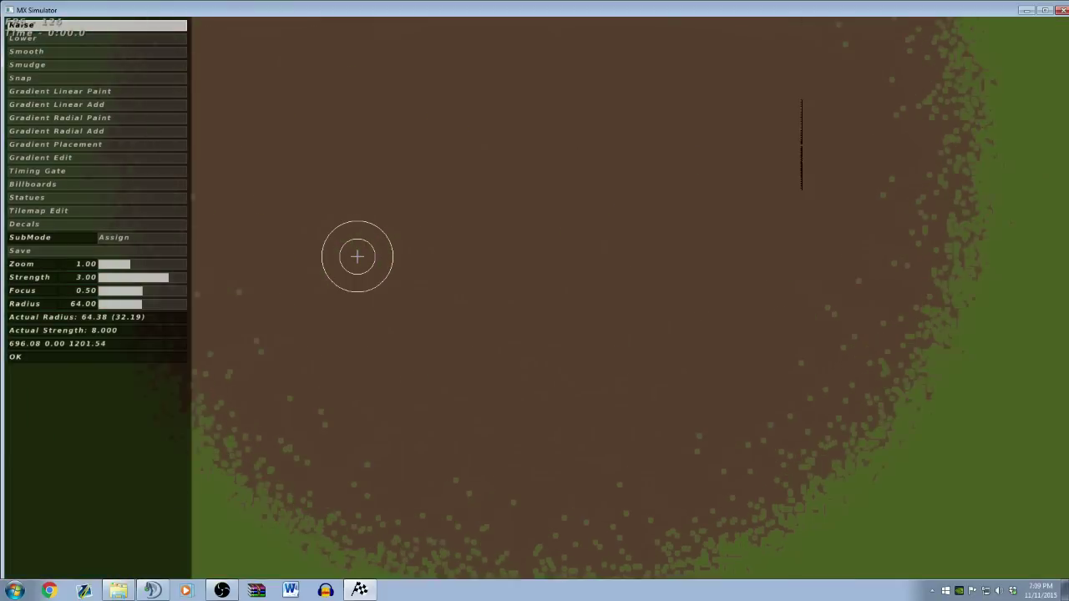
drag(127, 265, 123, 264)
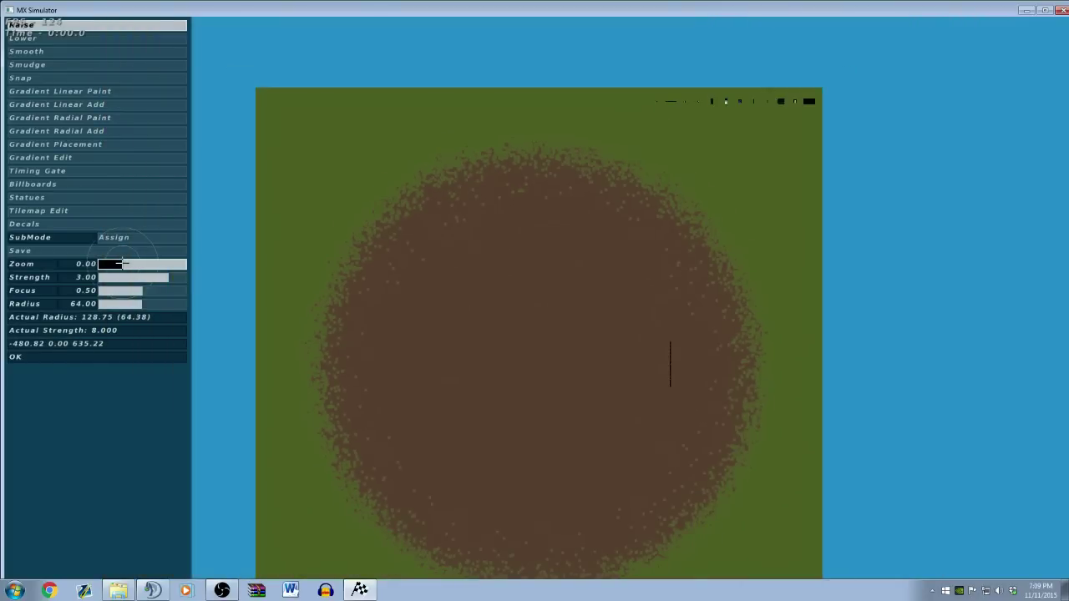
- Paint broad dirt strokes with tile 0 in Tilemap Edit across the upper part of the map and out to its western edge
click(13, 213)
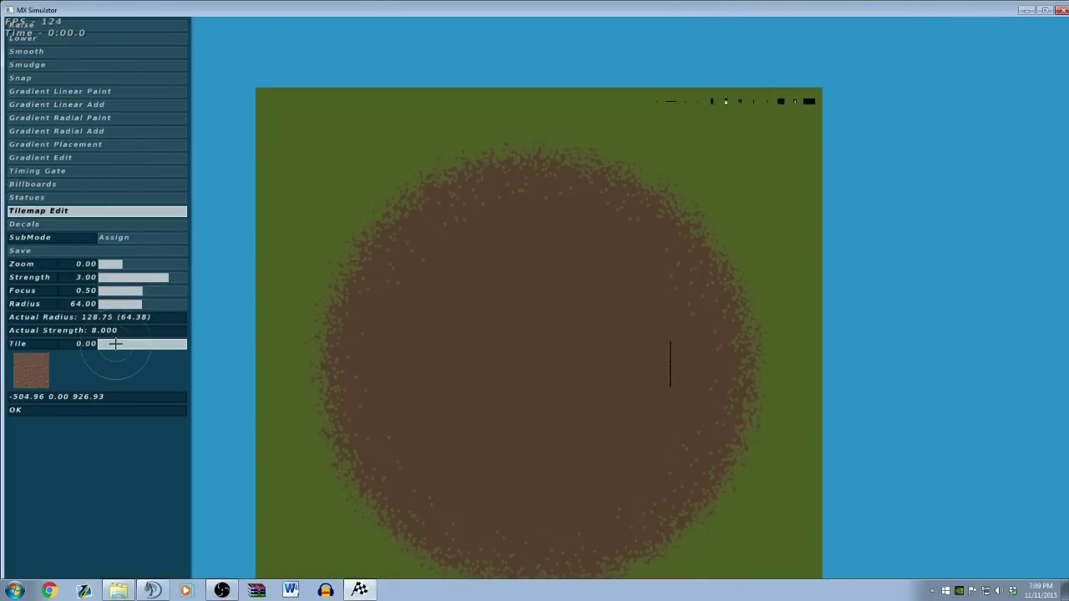
drag(145, 344, 75, 347)
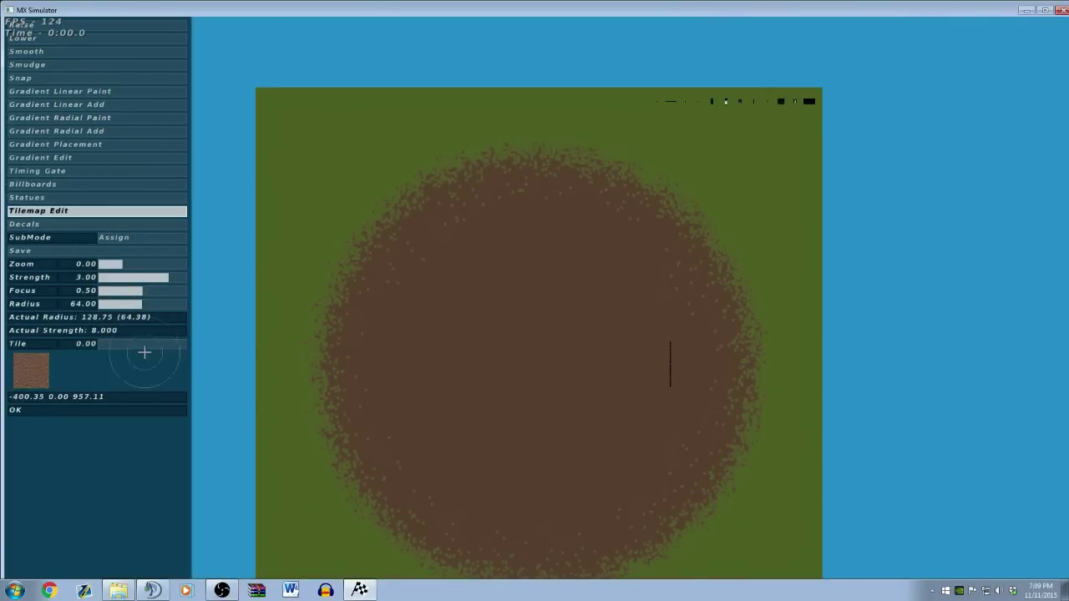
mouse_move(288, 207)
mouse_down()
mouse_move(370, 162)
mouse_move(707, 235)
mouse_move(329, 184)
mouse_up()
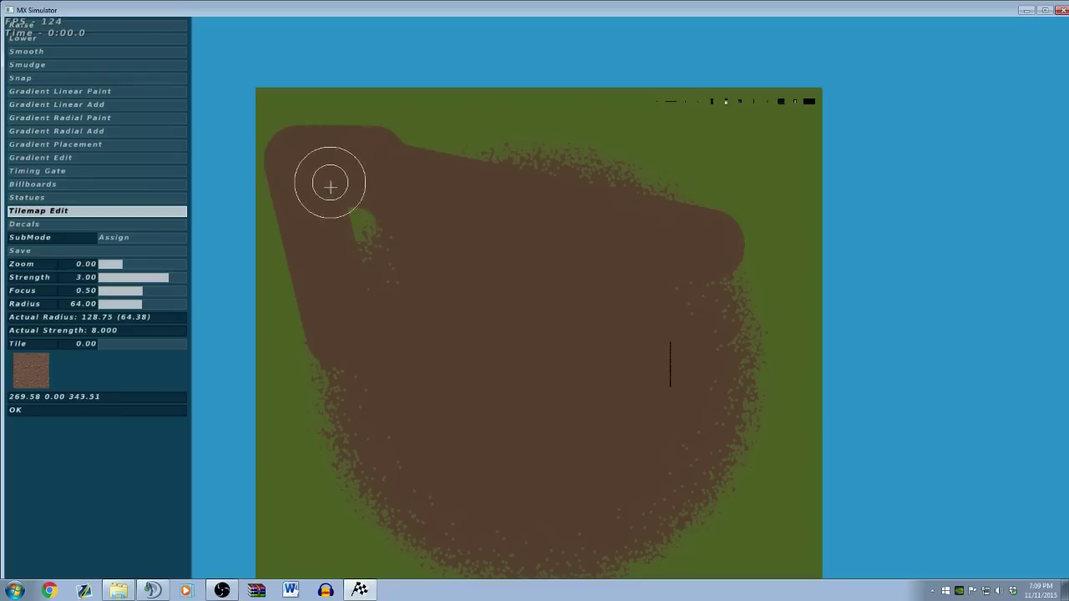
mouse_move(335, 386)
mouse_down()
mouse_move(238, 493)
mouse_move(756, 263)
mouse_up()
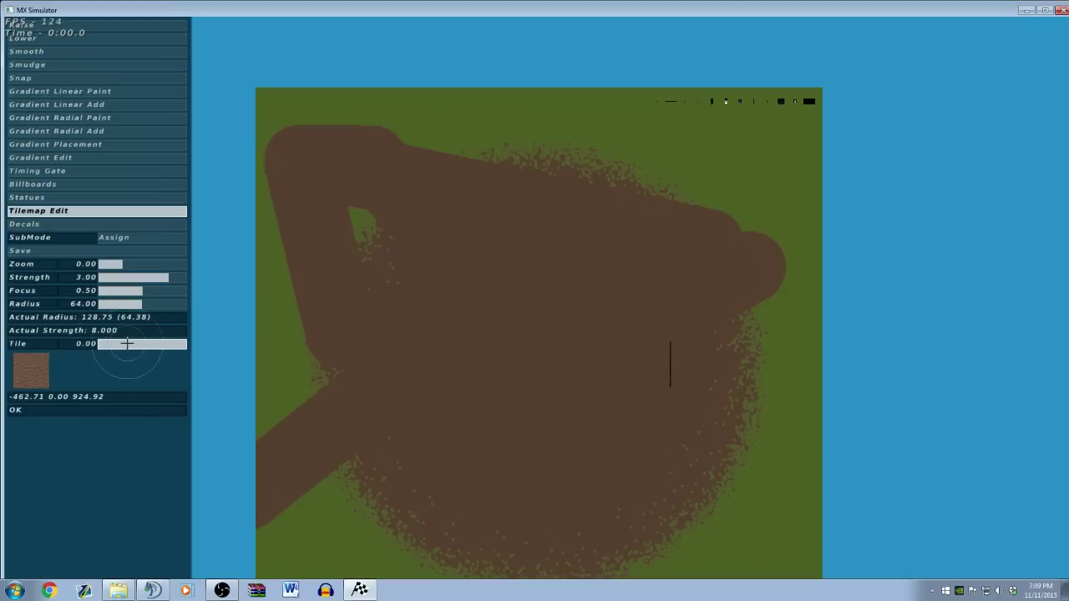
- Paint grass patches with tile 1 inside the western half of the dirt circle
click(164, 347)
mouse_move(367, 321)
mouse_down()
mouse_move(602, 307)
mouse_move(343, 294)
mouse_up()
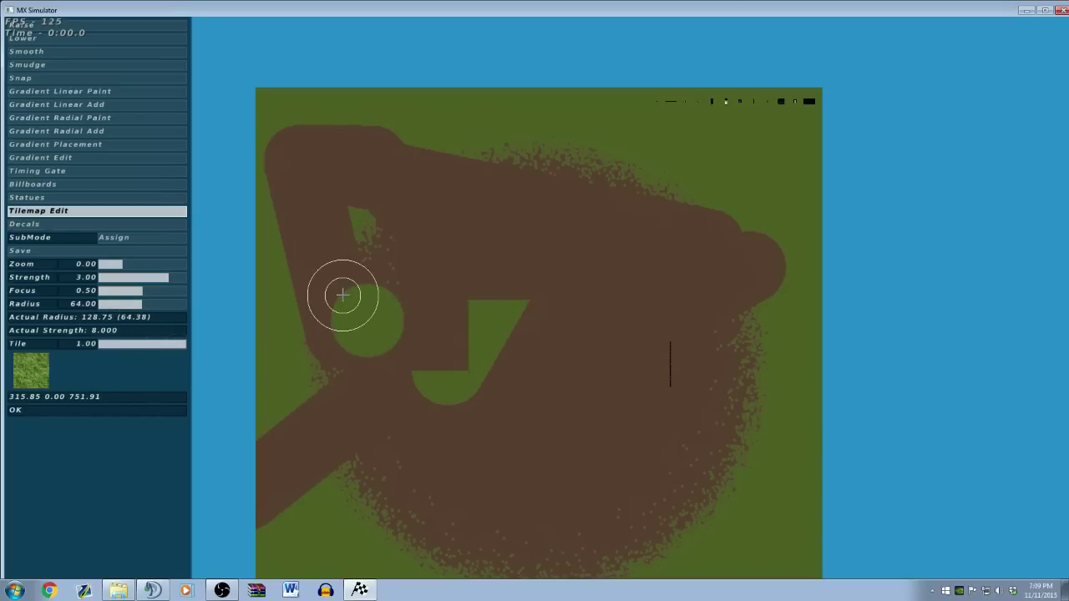
drag(115, 344, 70, 344)
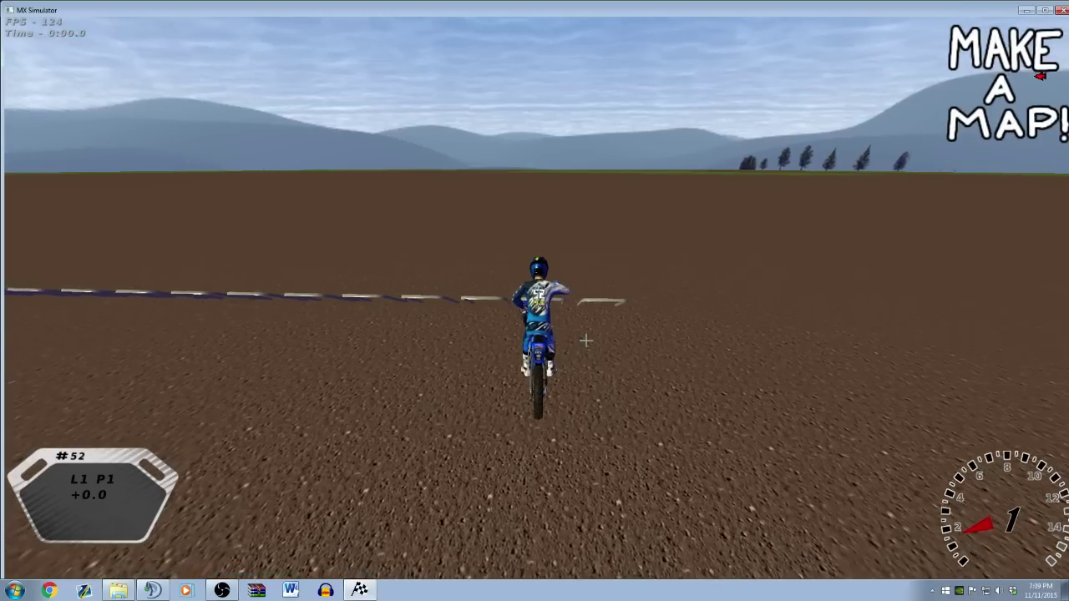
- Ride the bike from the start gates across the dirt circle onto the surrounding grass to examine the ground textures
key(Up)
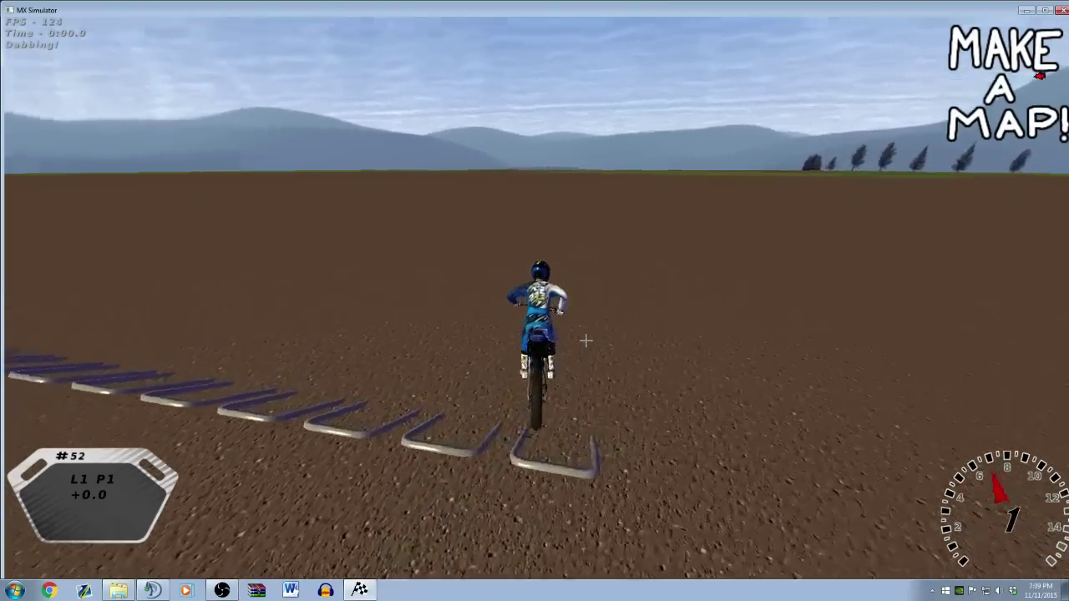
key(Up)
key(Up)
key(Right)
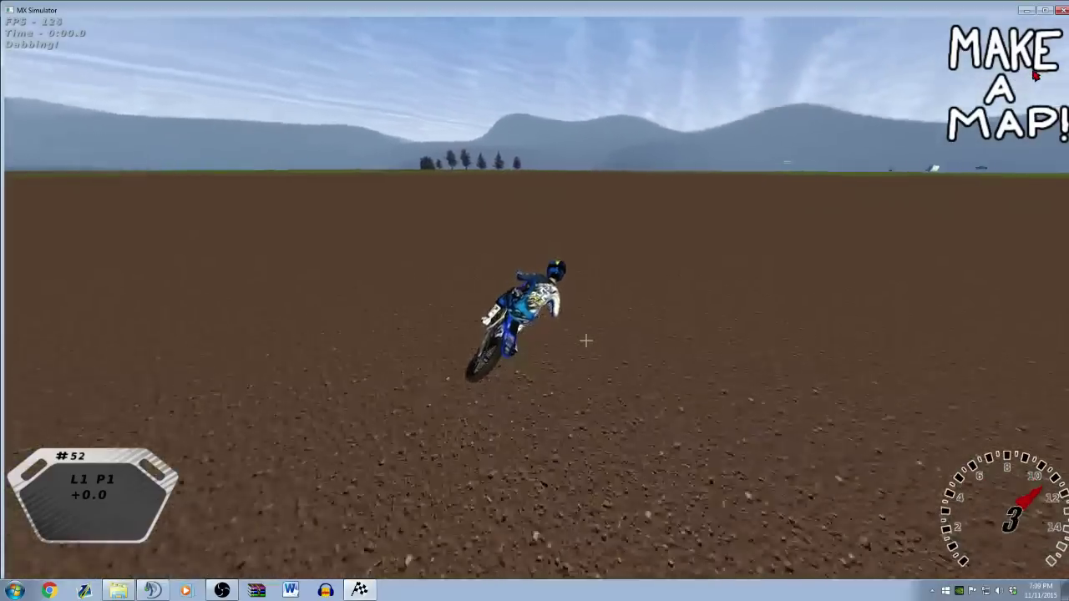
key(Up)
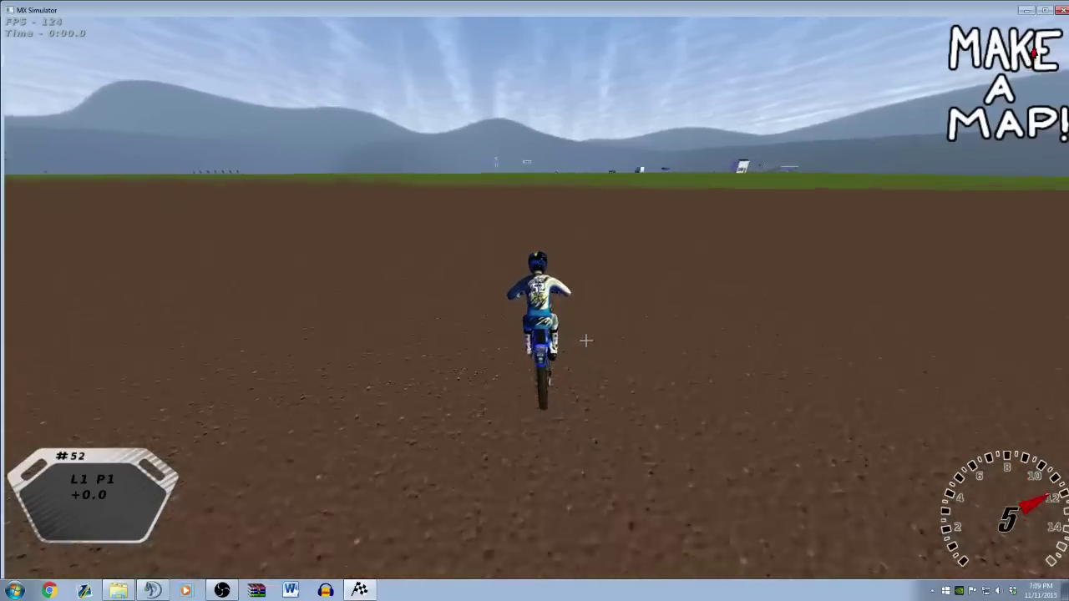
key(Down)
key(Left)
key(Up)
key(Left)
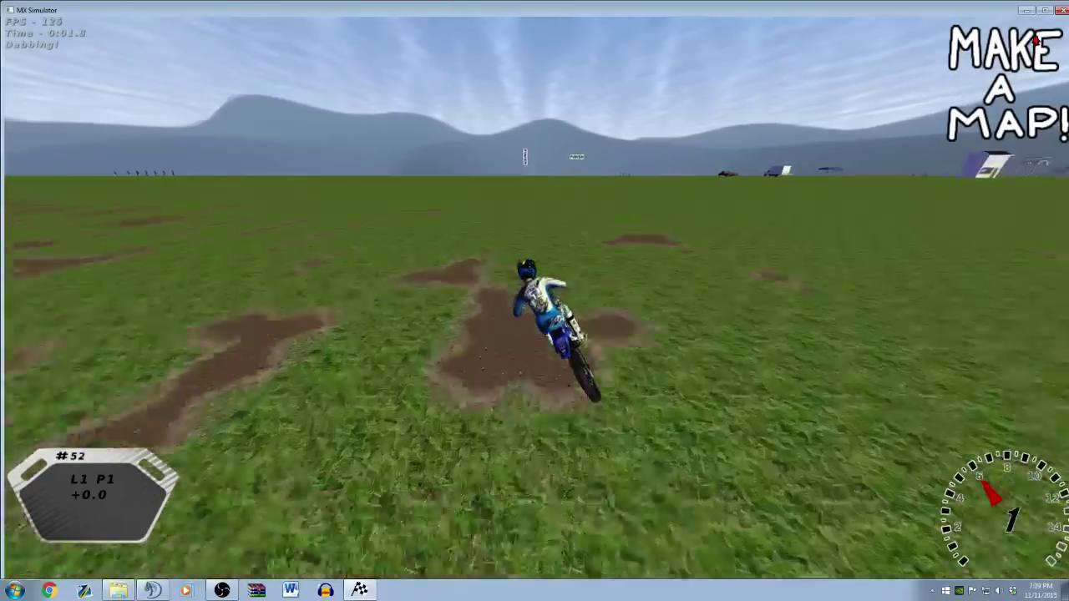
key(Up)
key(Left)
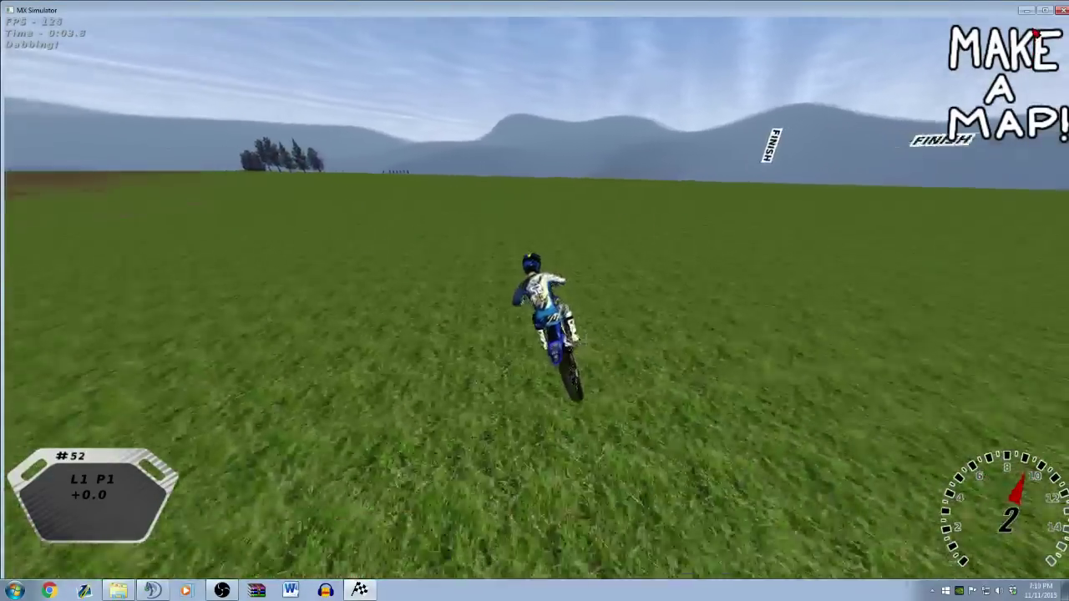
- Ride to the finish arch and around its tower to examine the default objects there
key(Right)
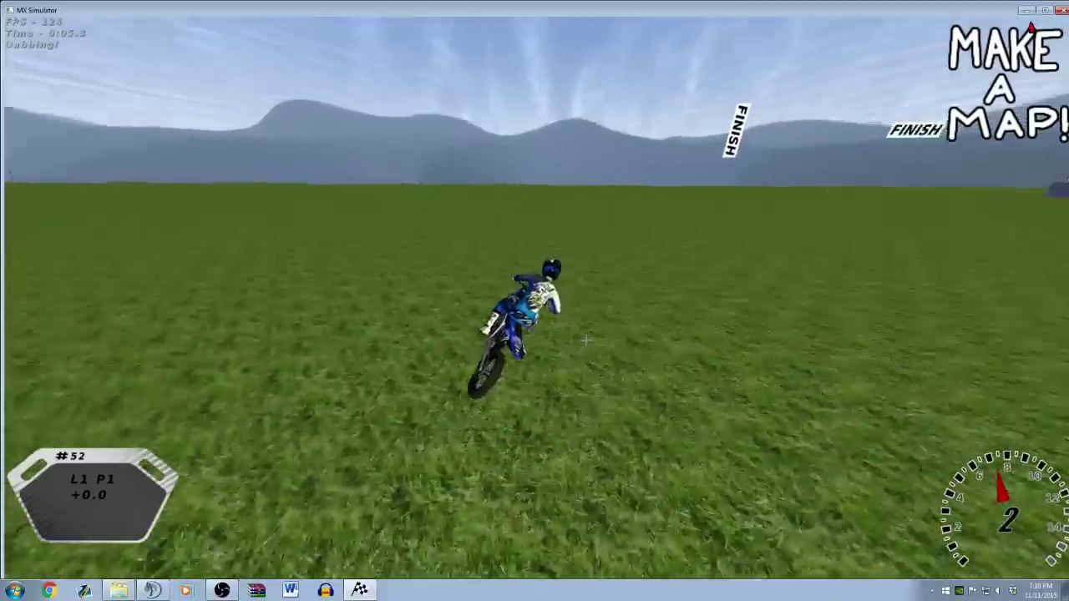
key(Right)
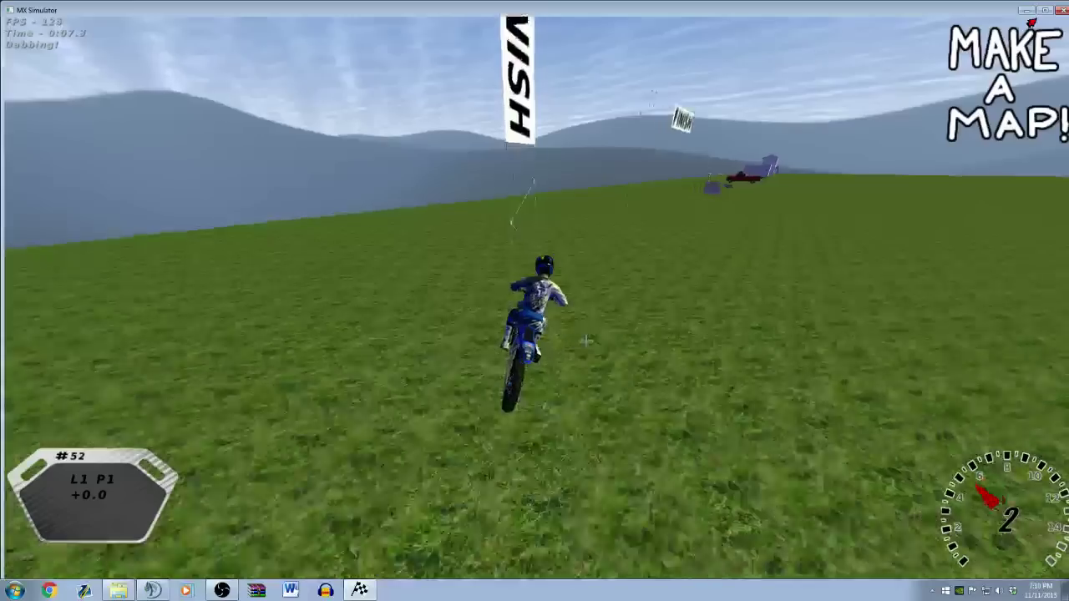
key(Right)
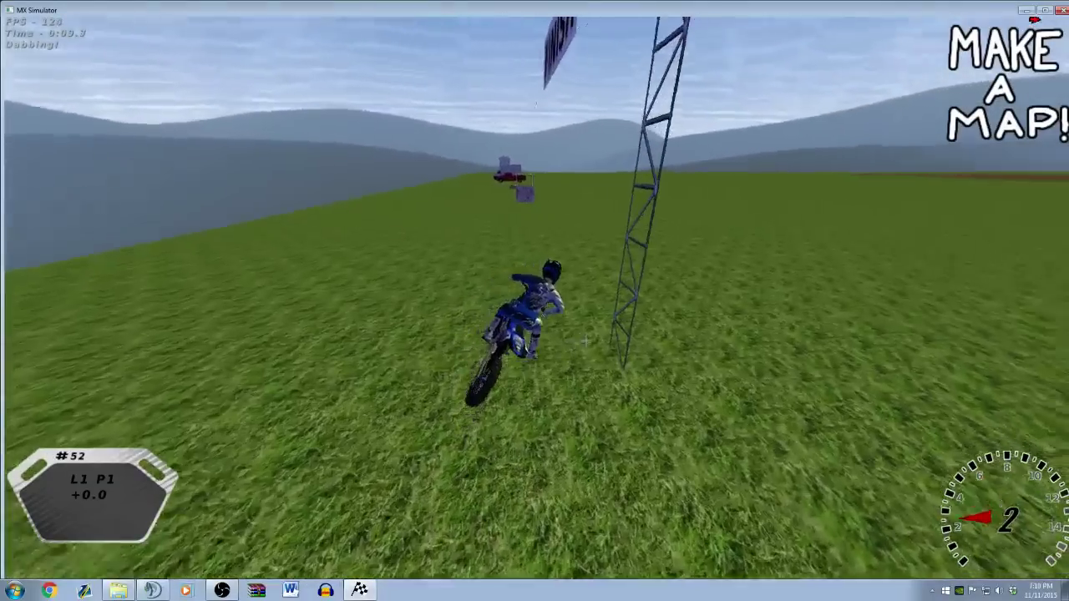
key(Up)
key(Right)
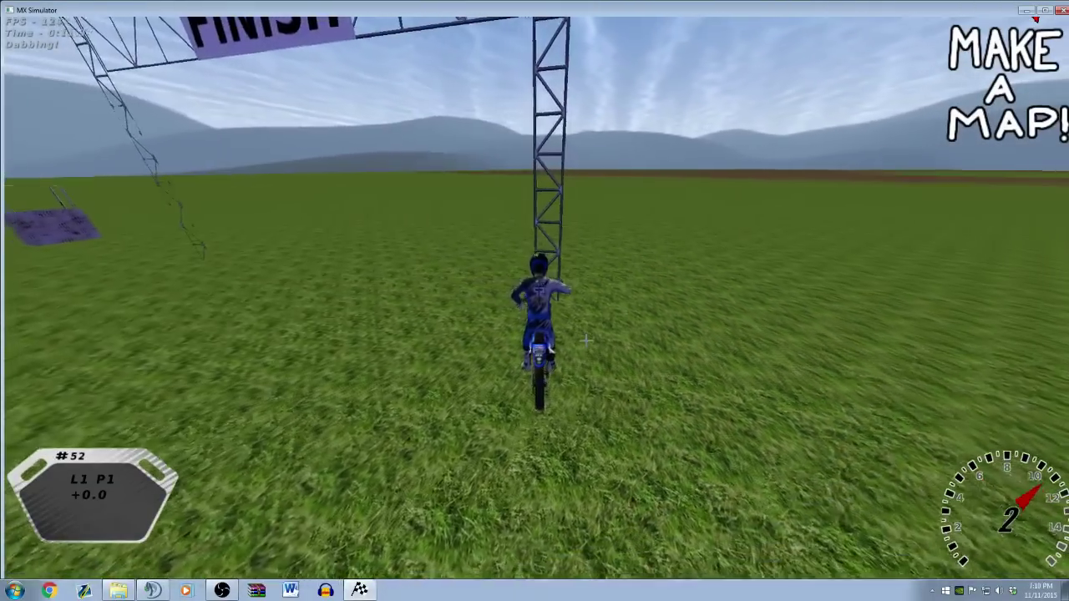
key(Left)
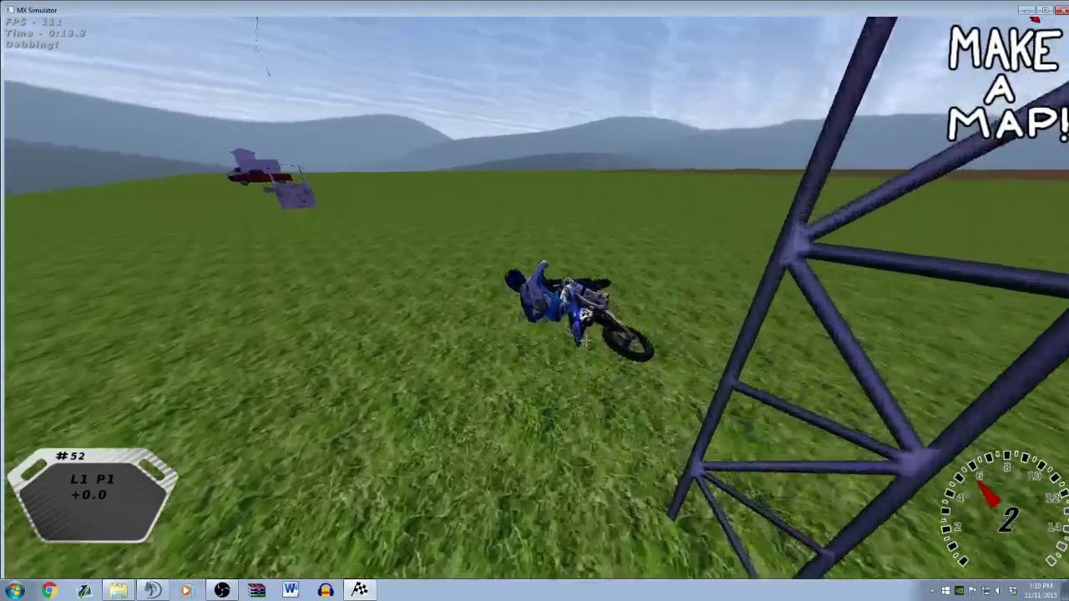
key(Left)
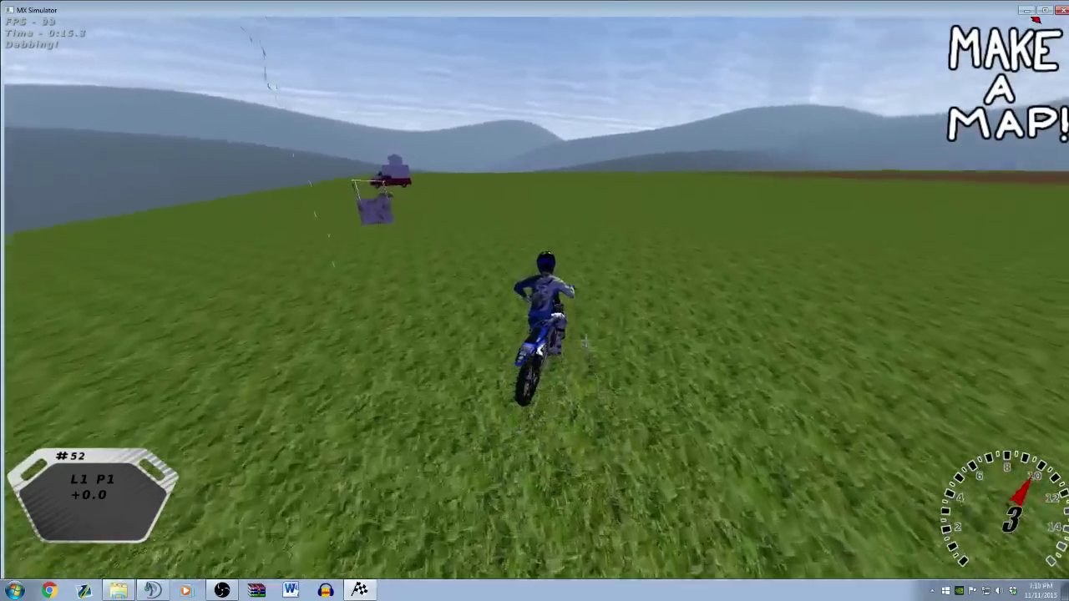
- Ride along the row of default objects past the truck, the blue canopy and the wooden fence to examine them
key(Left)
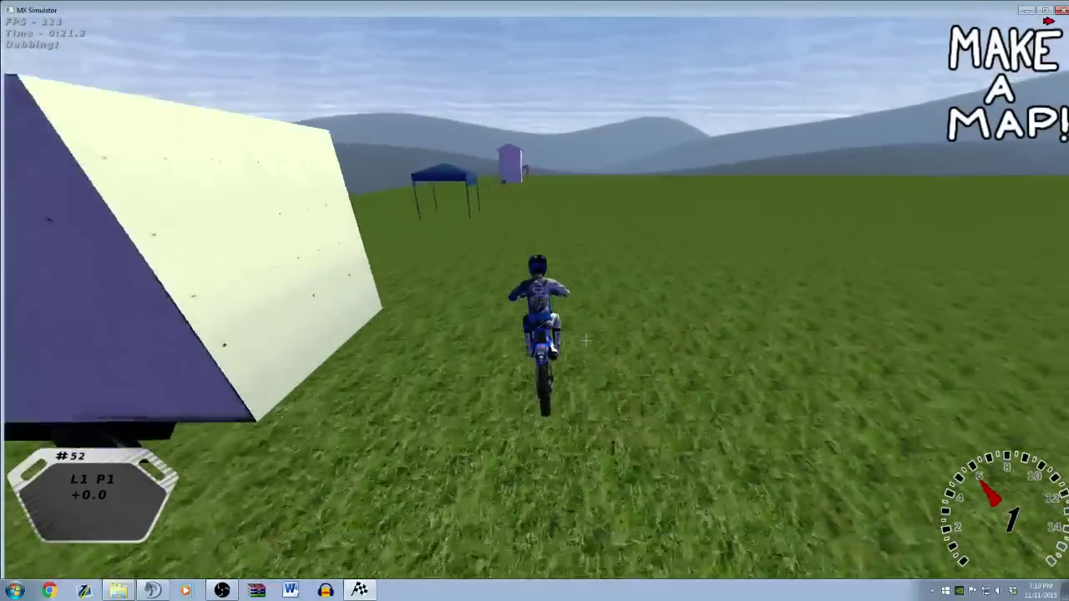
key(Left)
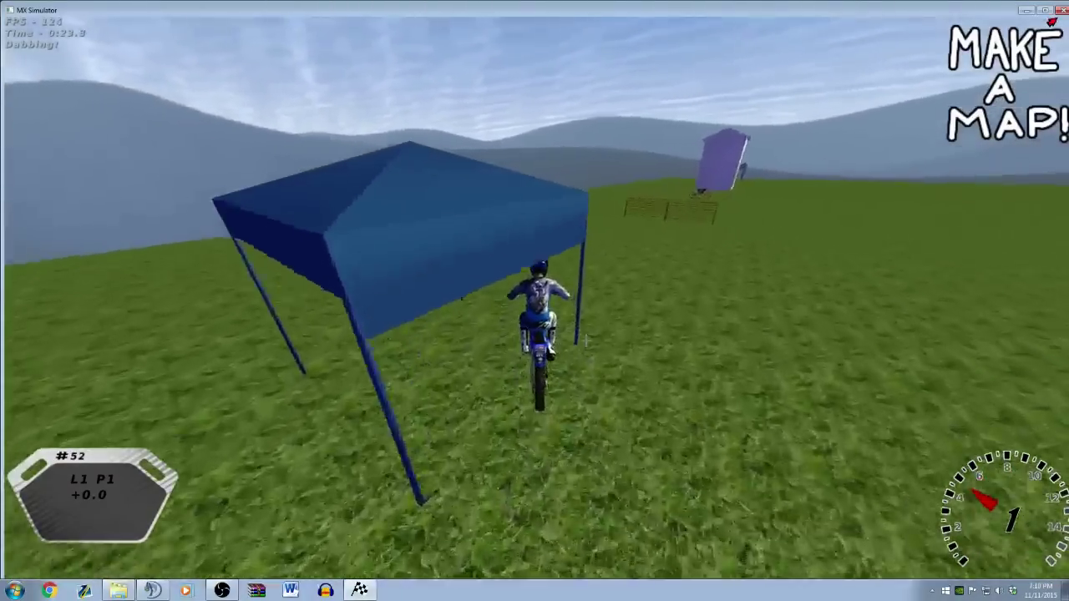
key(Right)
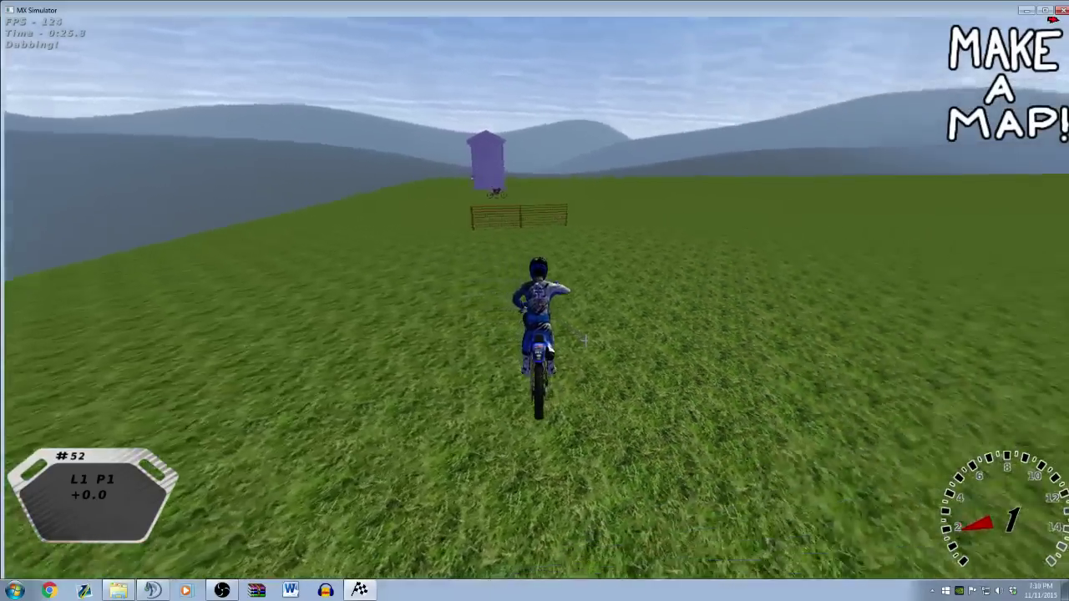
key(Left)
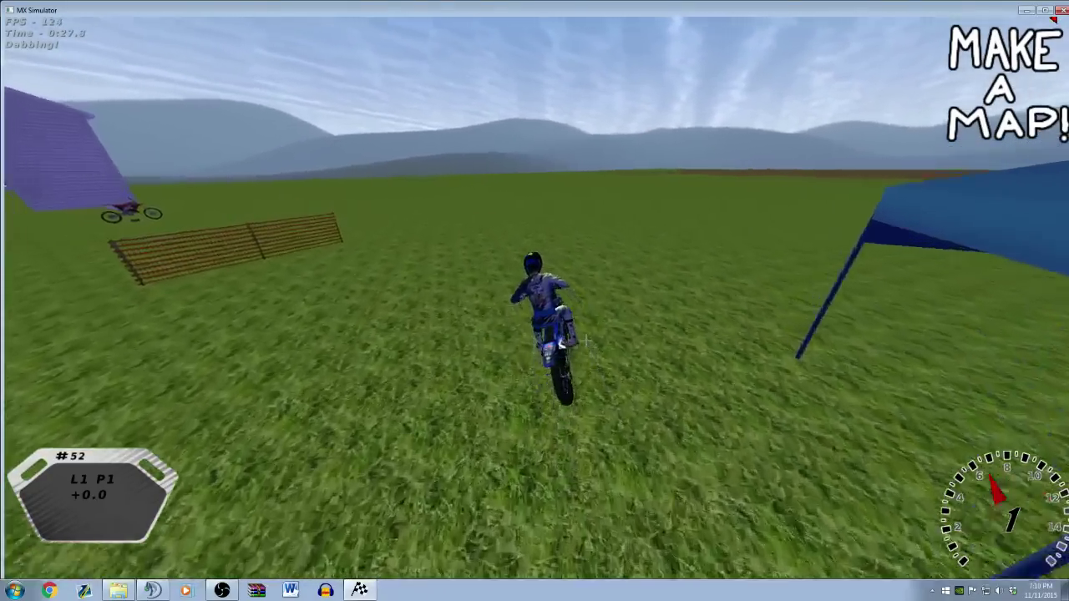
key(Left)
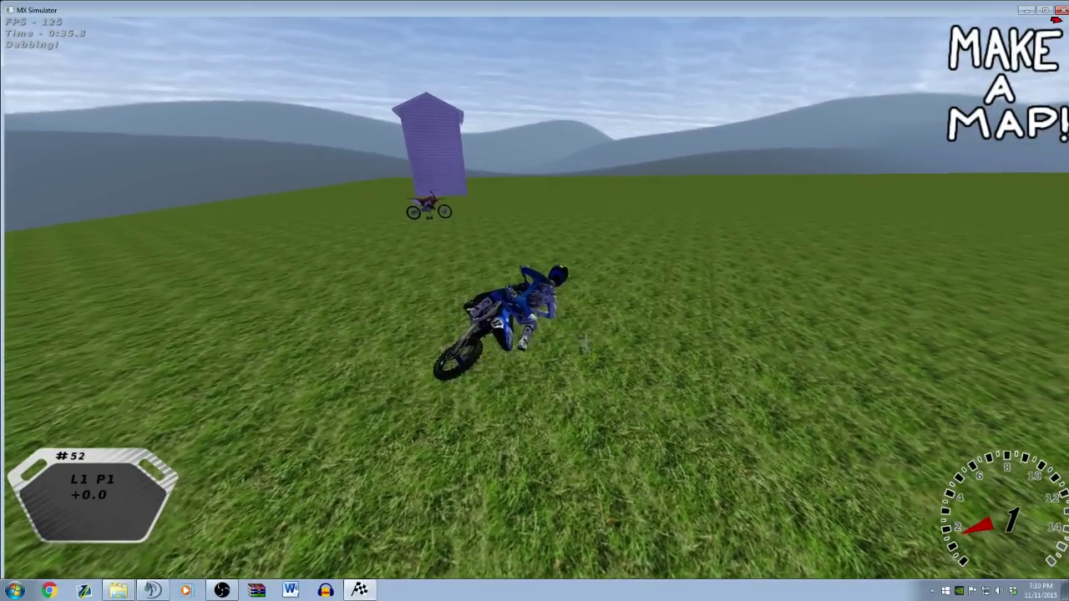
- Ride past the orange fence and the parked dirt bike to the purple-and-white building and examine its front
key(Up)
key(Left)
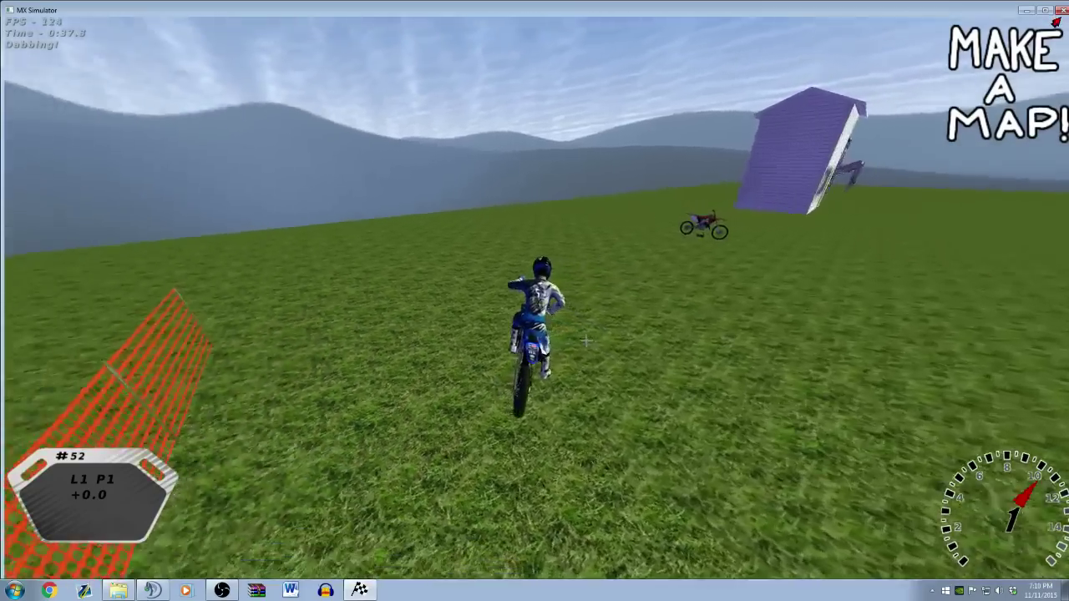
key(Right)
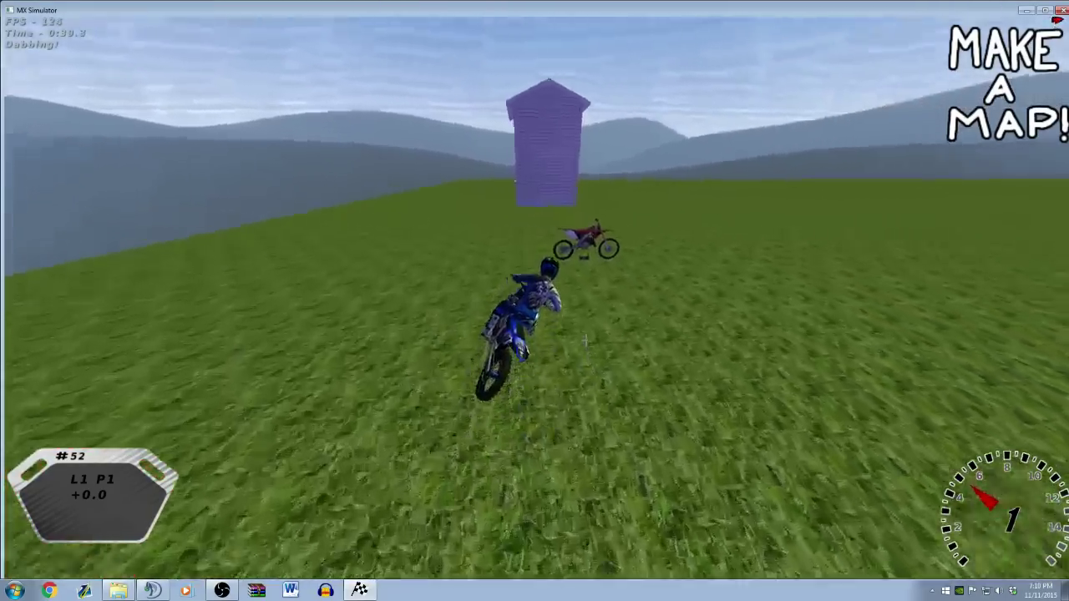
key(Left)
key(Up)
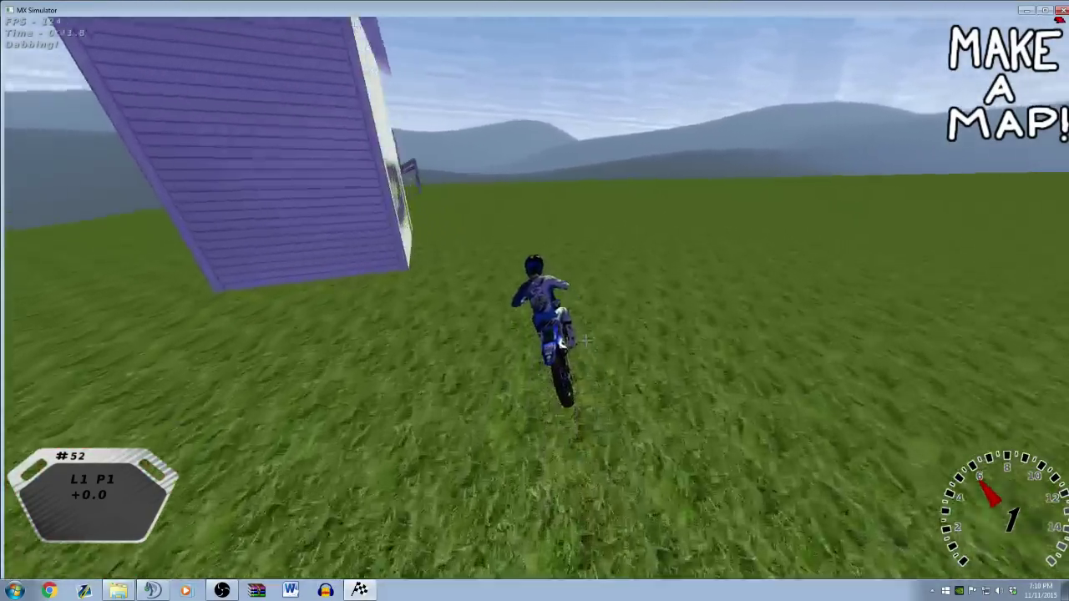
key(Left)
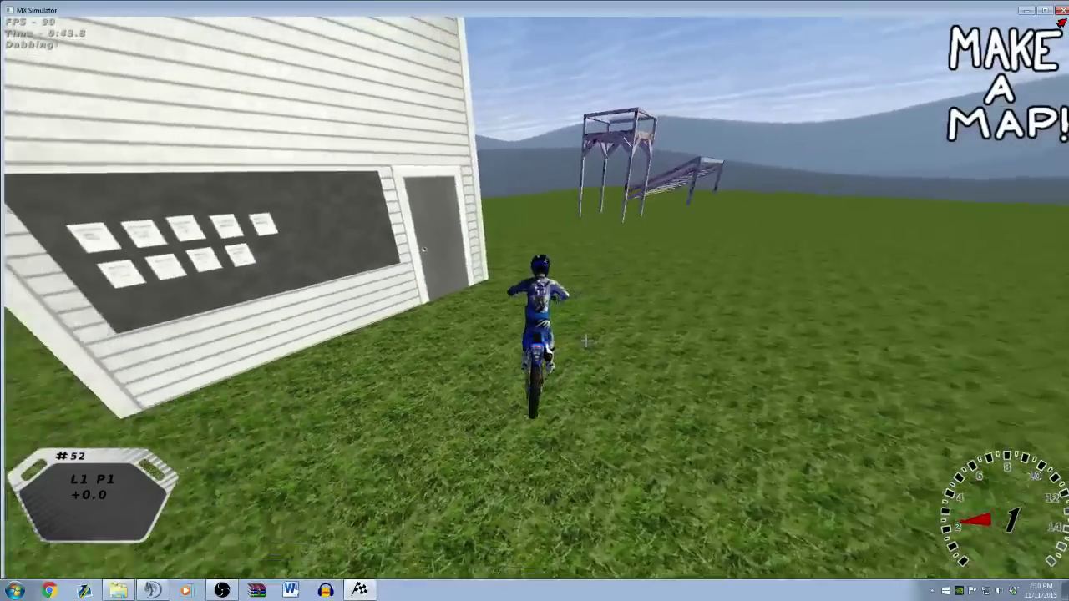
key(Right)
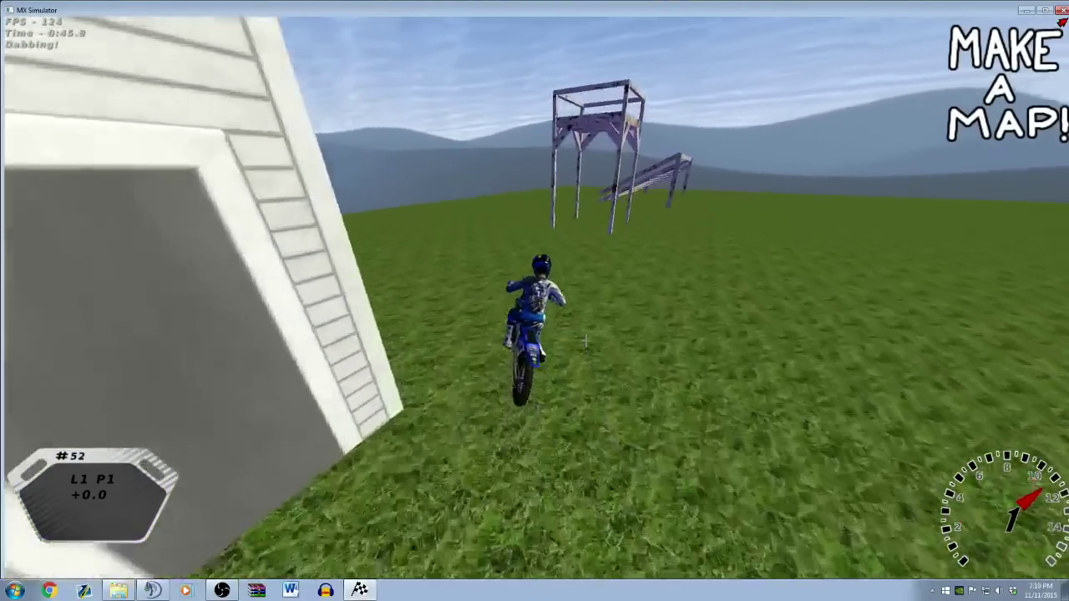
key(Left)
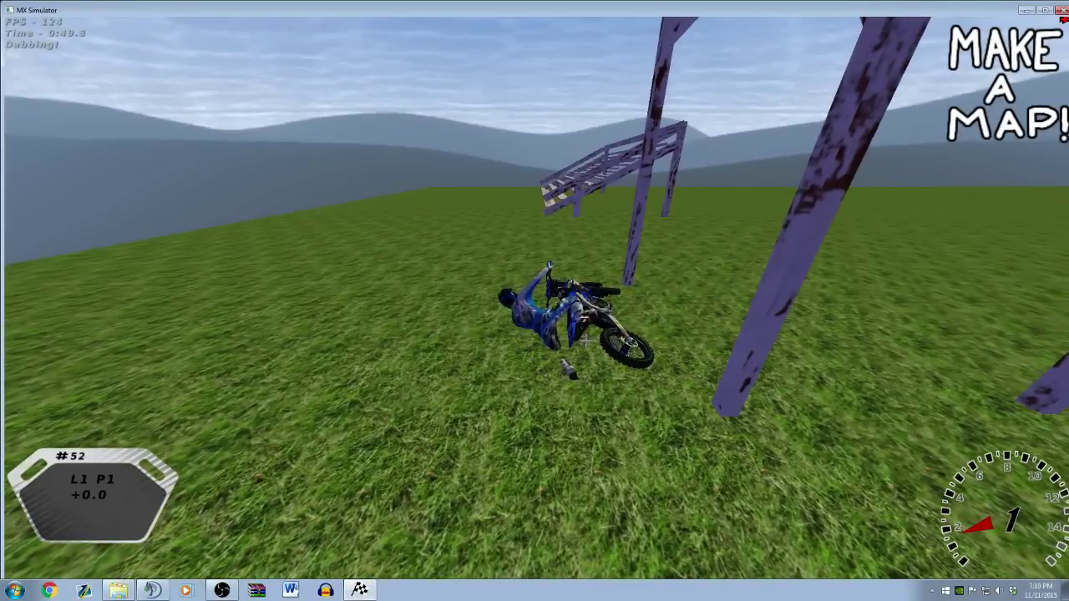
- Ride around the wooden tower and bleachers to examine them, heading back toward the dirt area
key(Up)
key(Right)
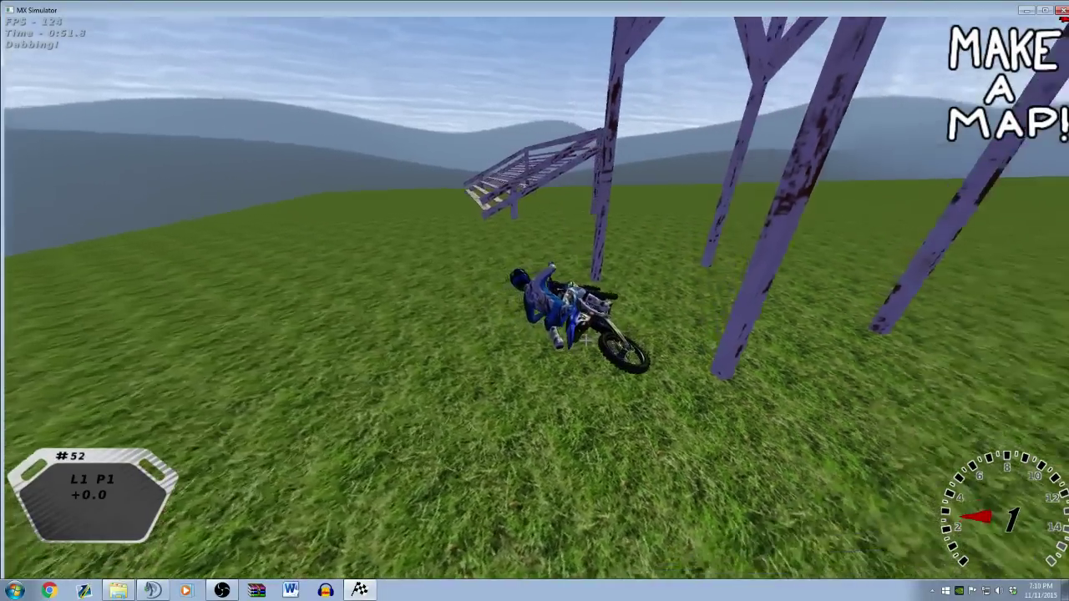
key(Up)
key(Right)
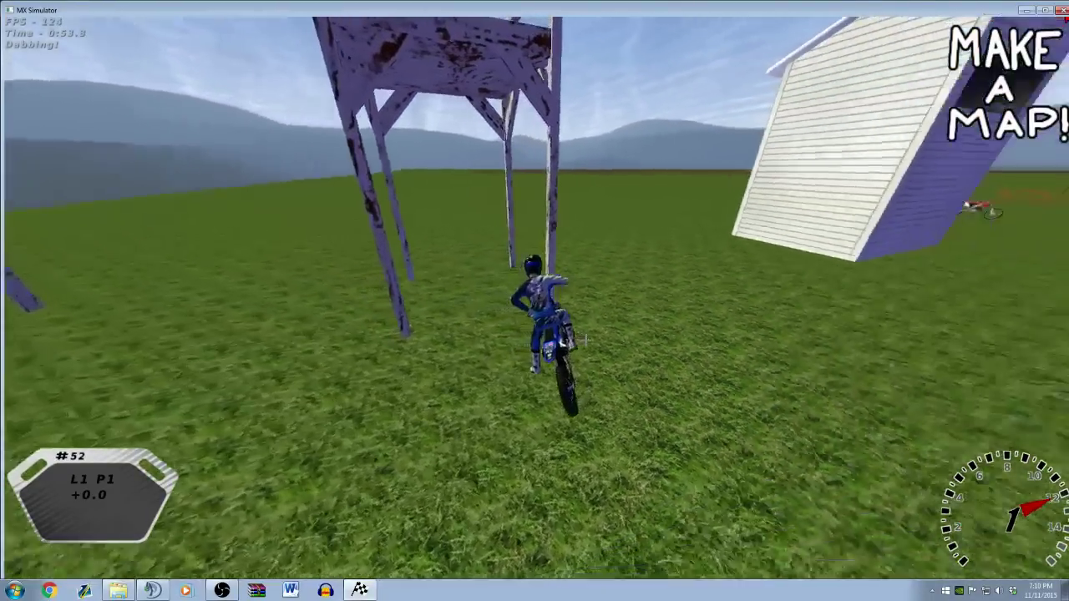
key(Up)
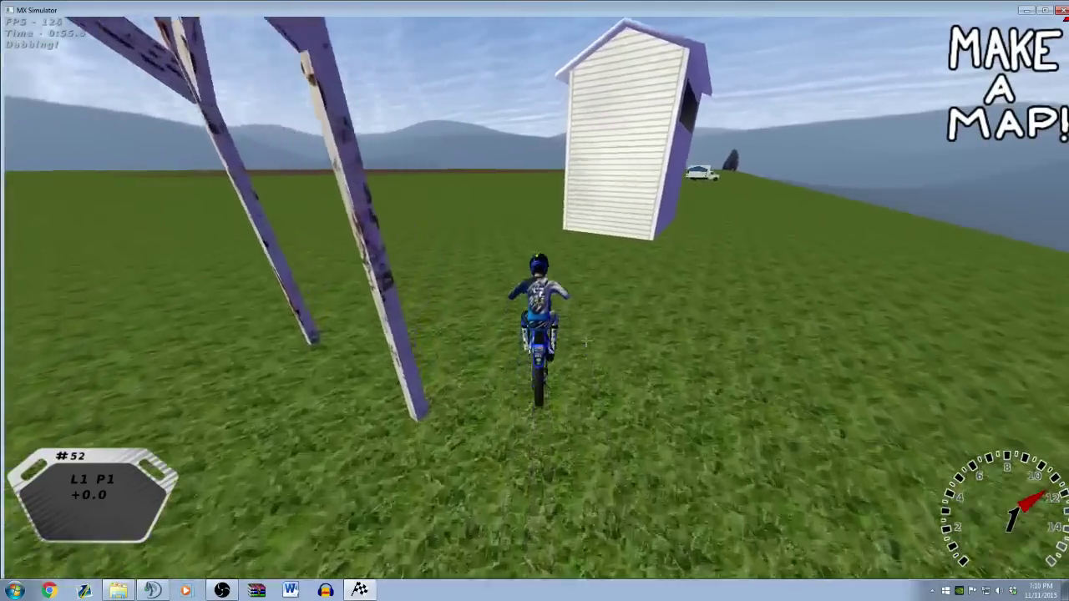
key(Up)
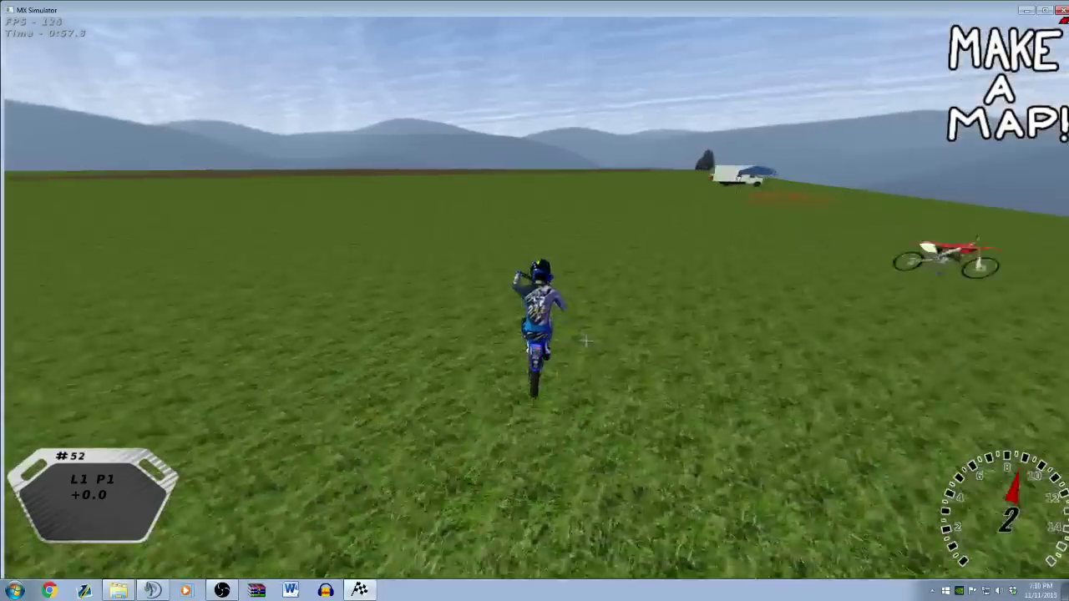
key(Up)
key(Left)
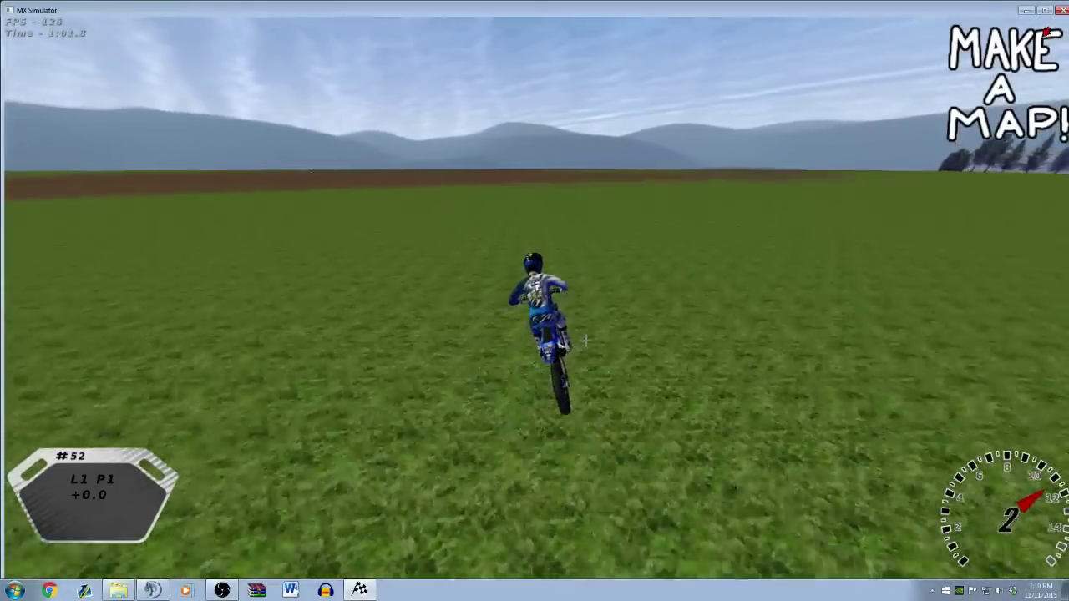
- Return to the track editor and exit the simulator without saving the practice tile painting
key(c)
key(c)
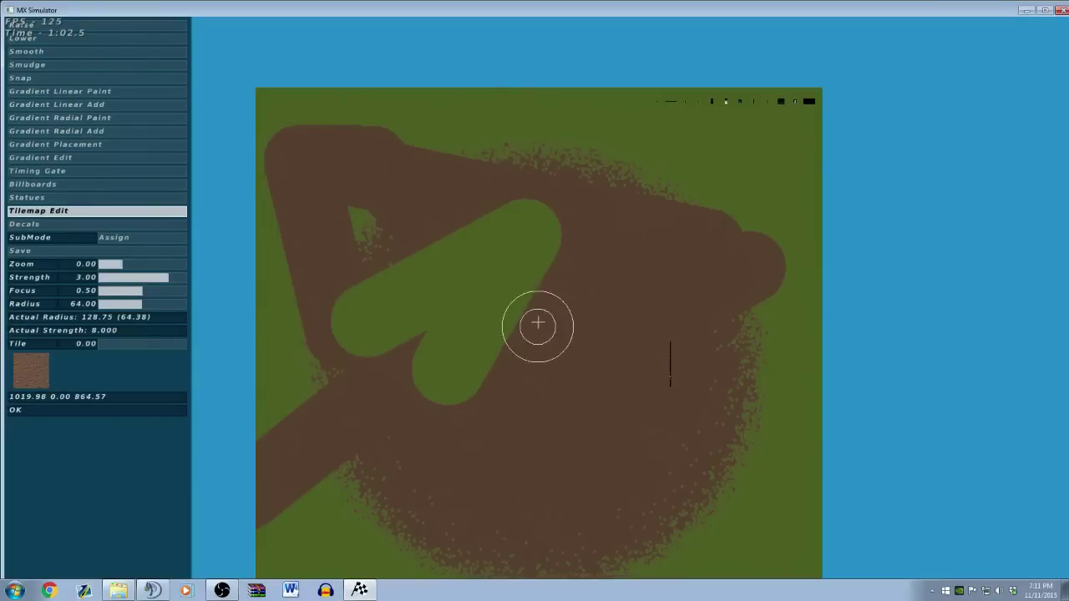
key(Escape)
click(233, 302)
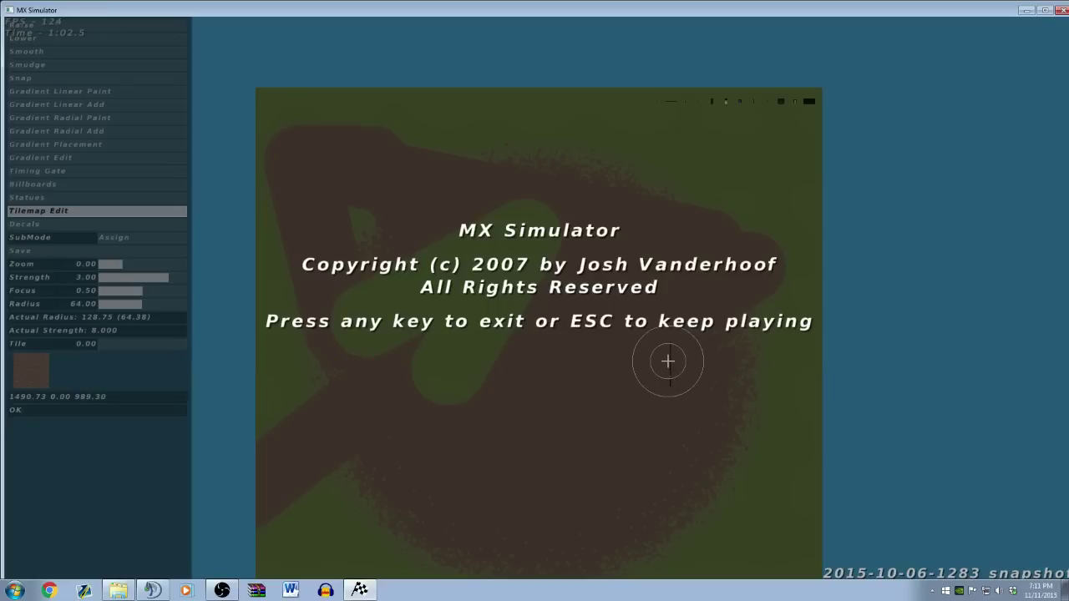
key(Escape)
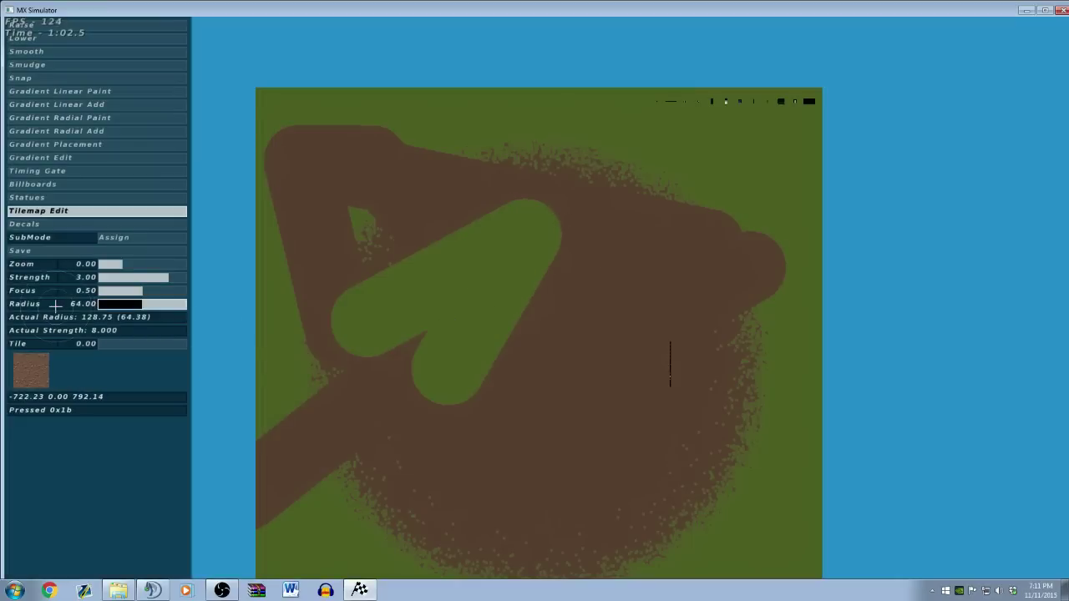
key(Escape)
click(316, 306)
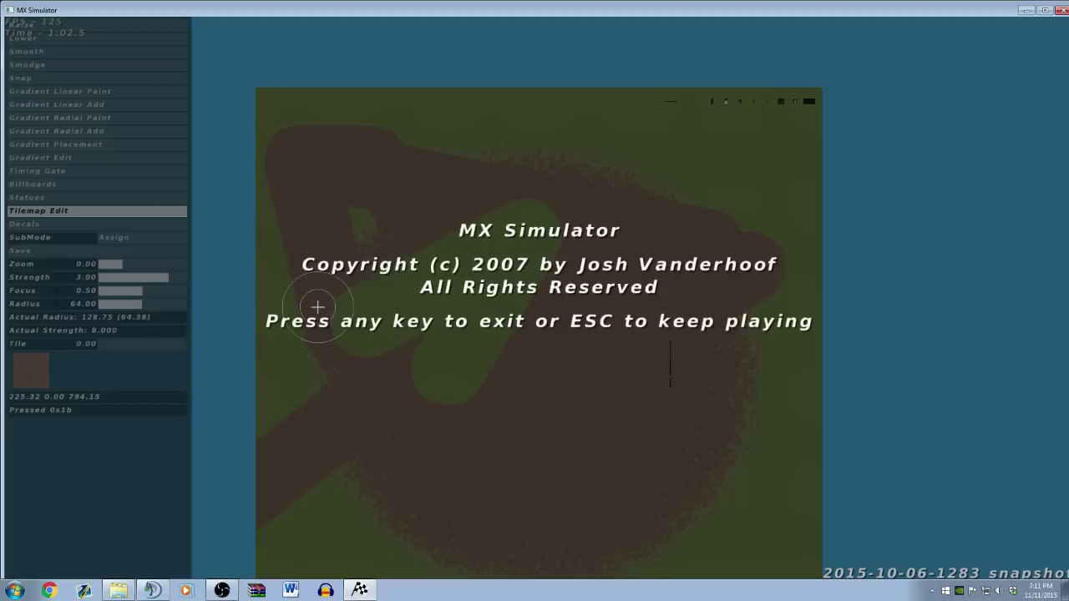
key(space)
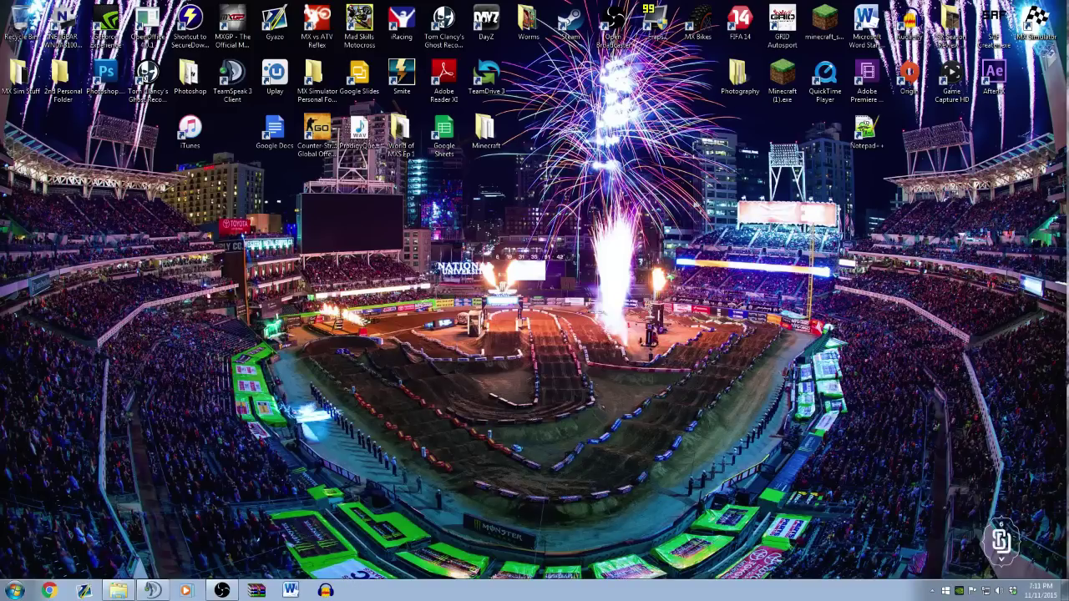
- In Windows Explorer, copy the tileinfo file from the 2015.yamaha.test track folder inside the MX Simulator folder
drag(213, 47, 476, 82)
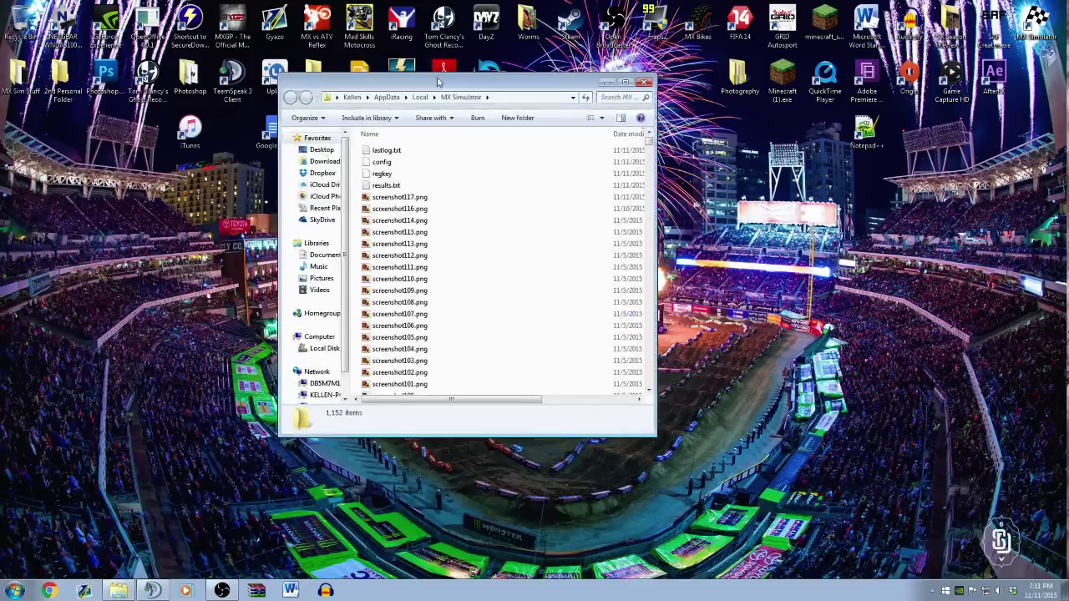
scroll(487, 329, down, 20)
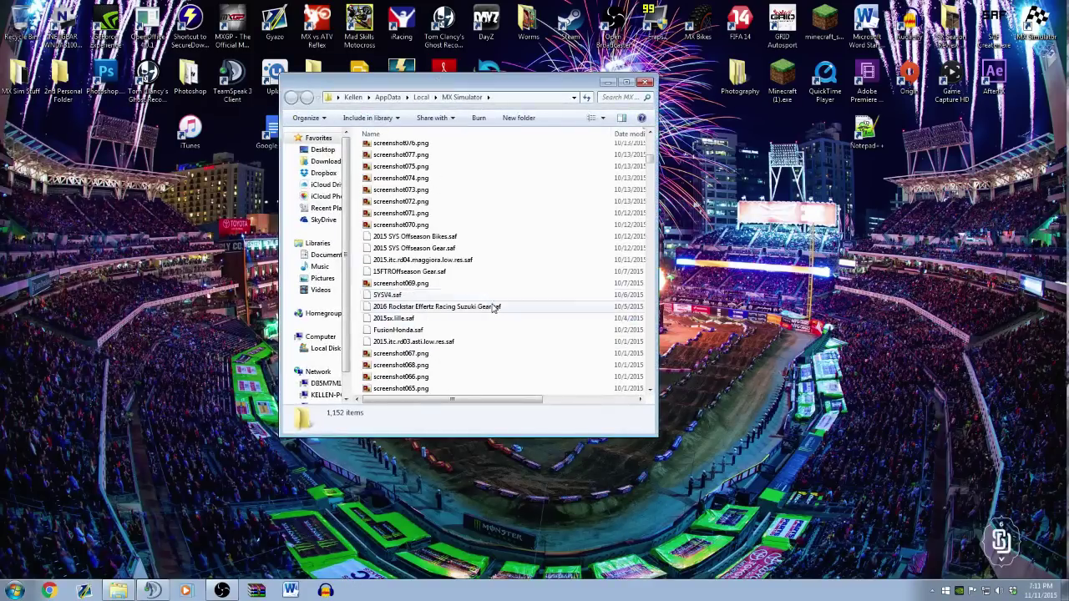
drag(650, 172, 648, 342)
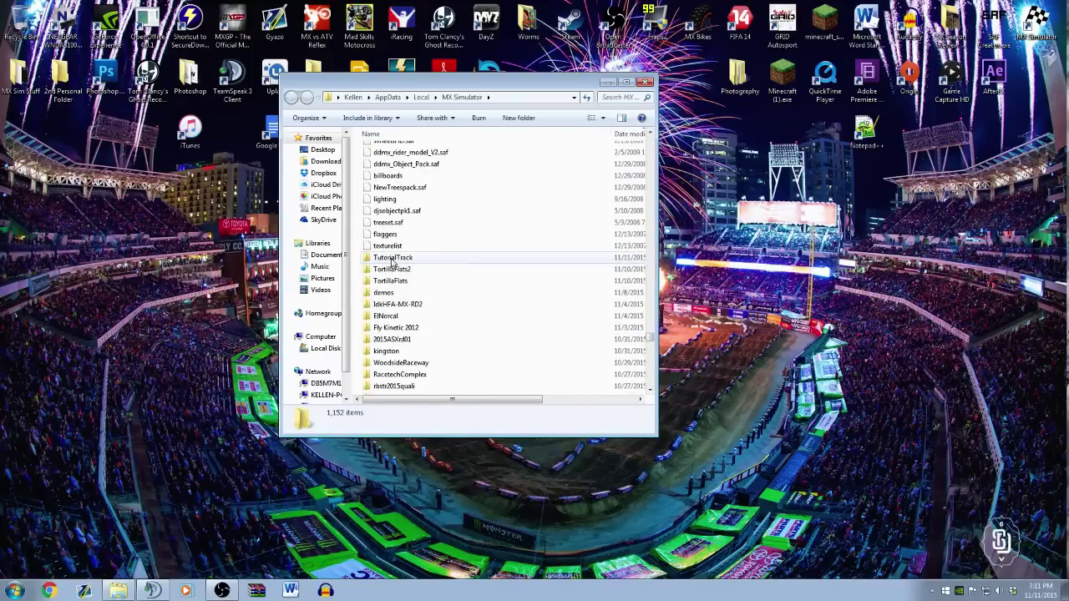
scroll(551, 275, down, 2)
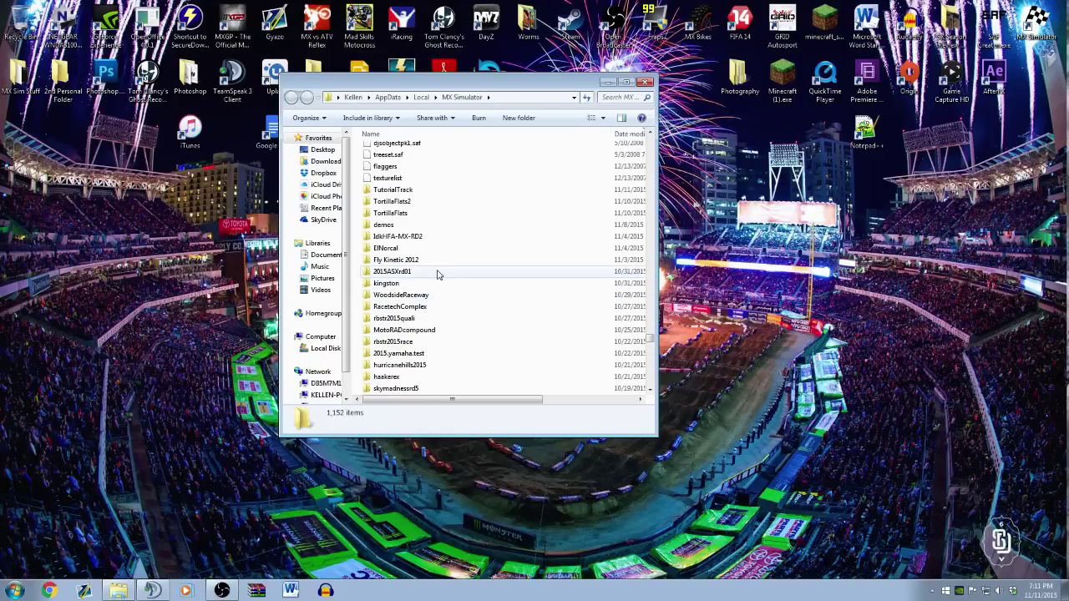
scroll(437, 275, down, 1)
double_click(434, 318)
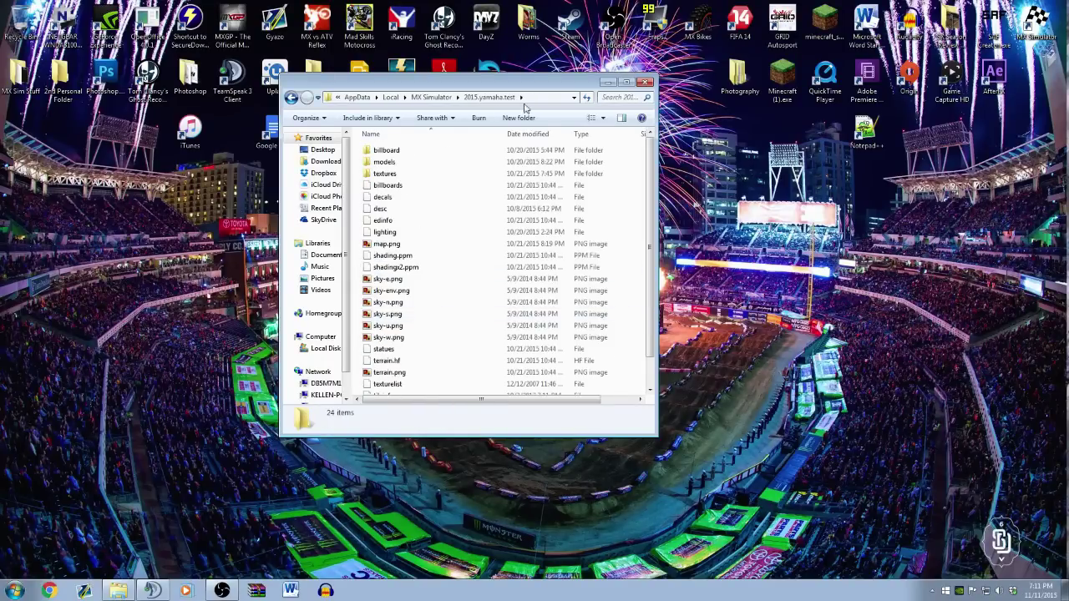
scroll(417, 306, down, 1)
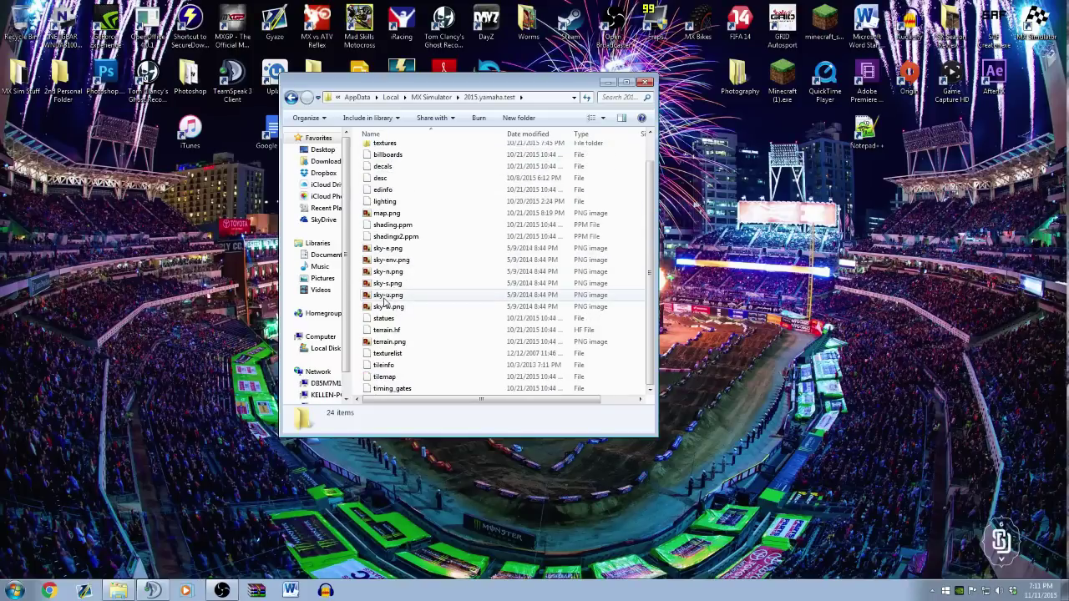
click(385, 367)
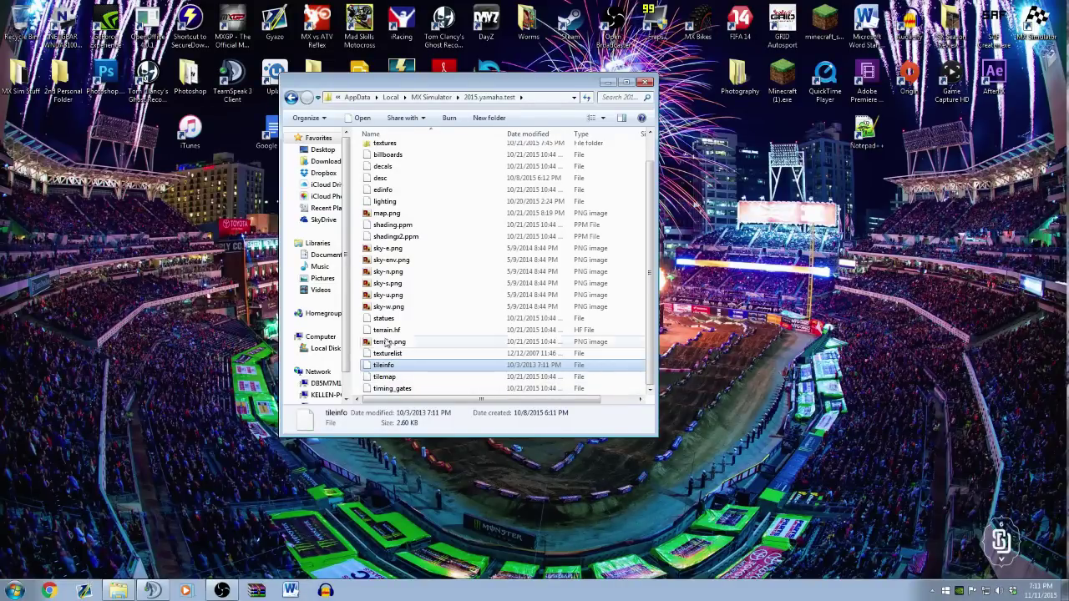
- Paste the copied tileinfo file into the TutorialTrack folder
key(BackSpace)
scroll(412, 209, down, 7)
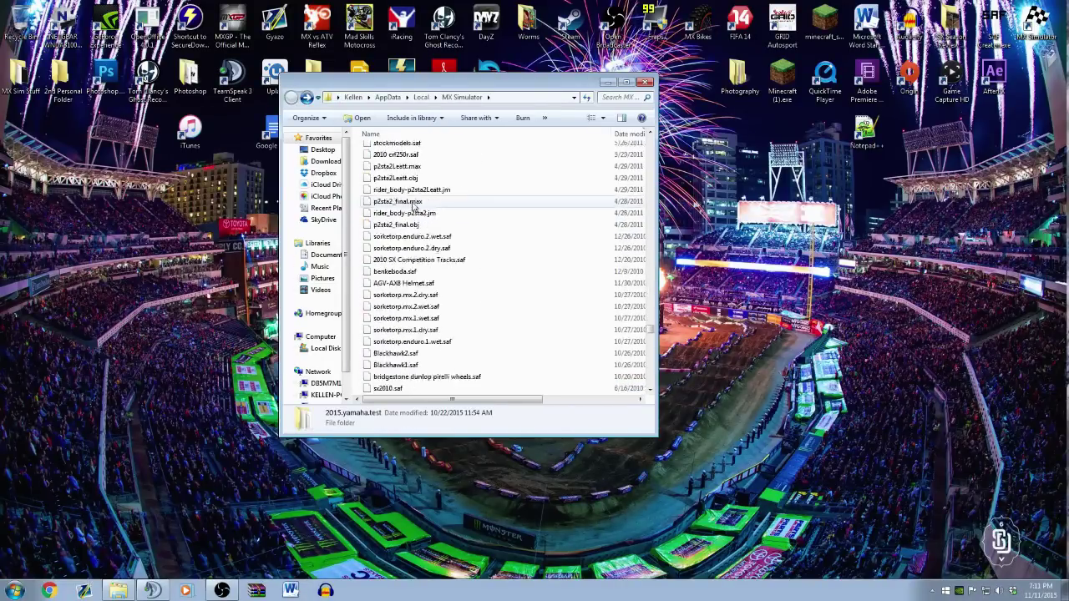
double_click(399, 265)
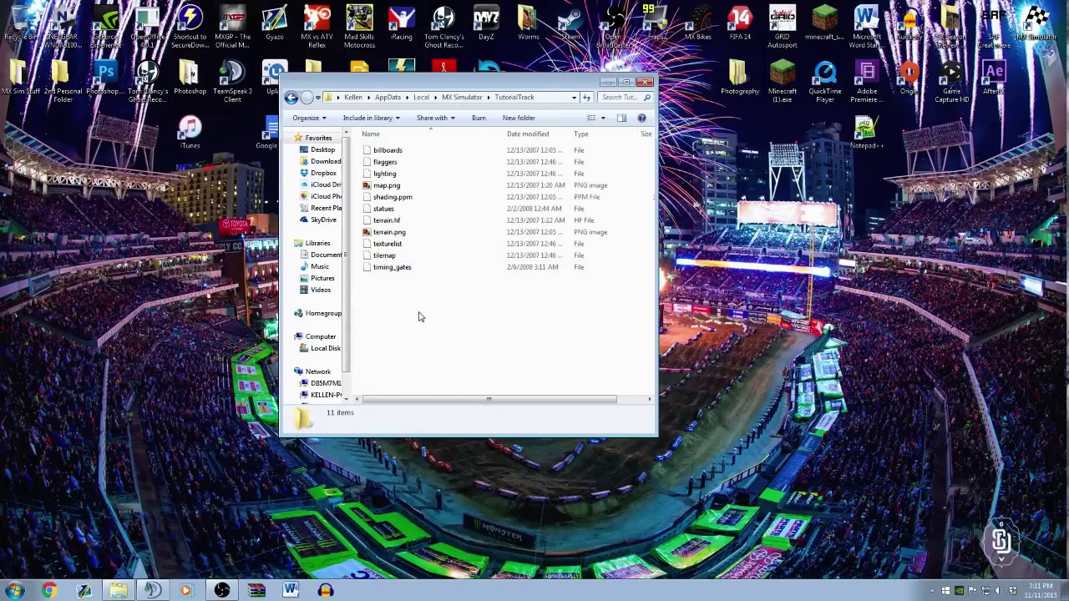
key(ctrl+v)
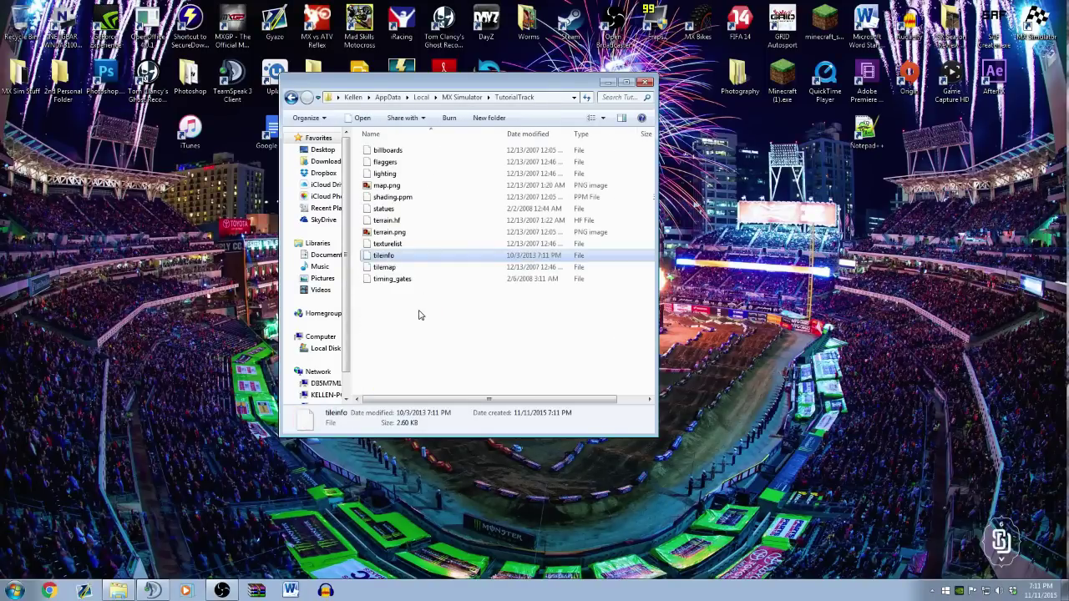
- Open TutorialTrack's tilemap file in Notepad++, dismissing the plugin updates, examine its contents and close the editor
click(384, 271)
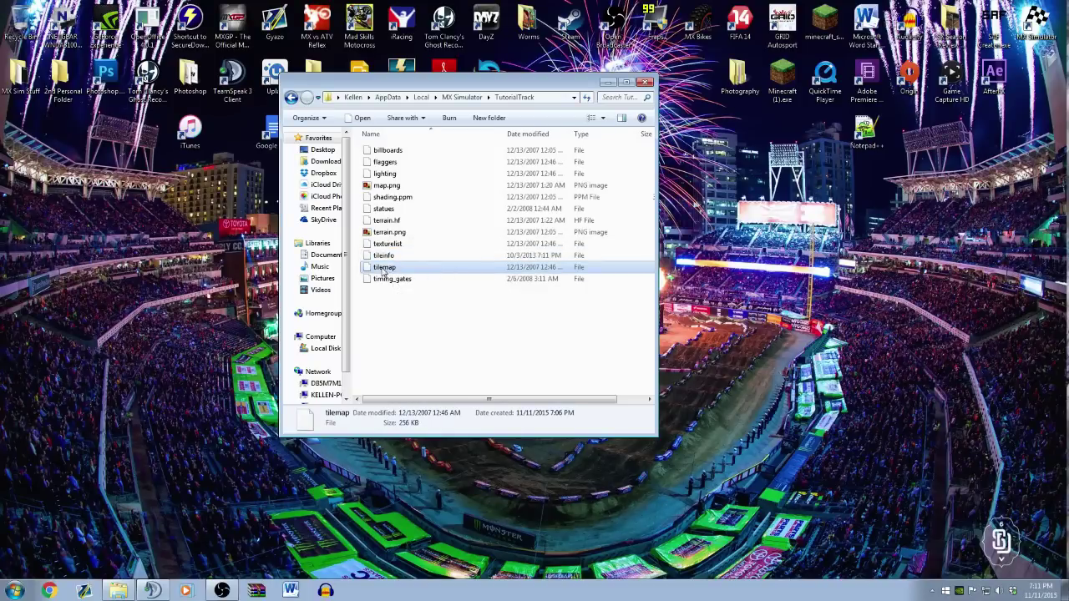
right_click(384, 269)
click(422, 282)
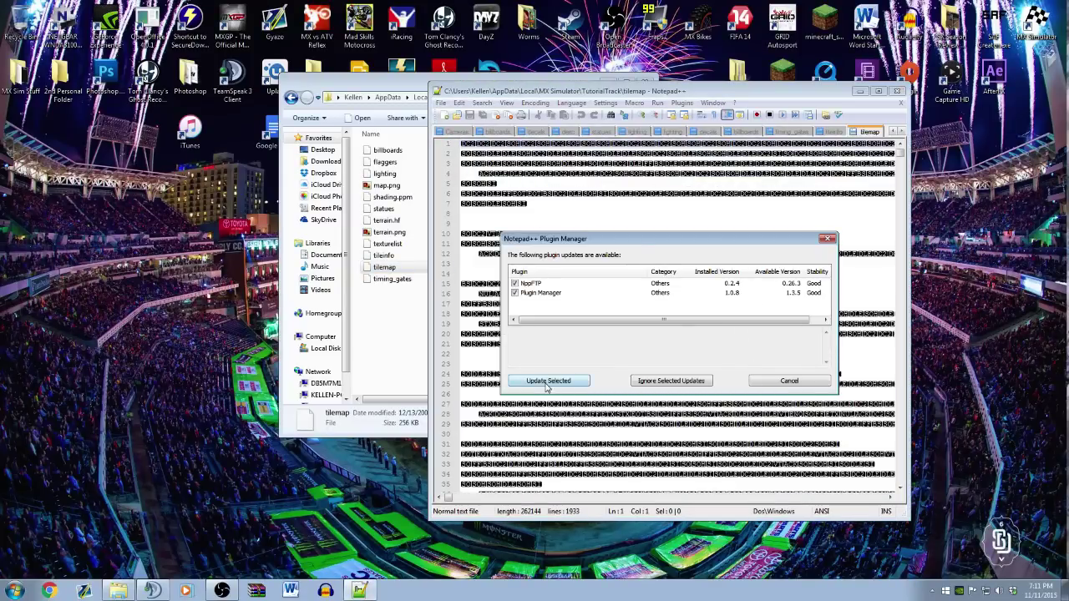
click(806, 383)
scroll(775, 309, down, 9)
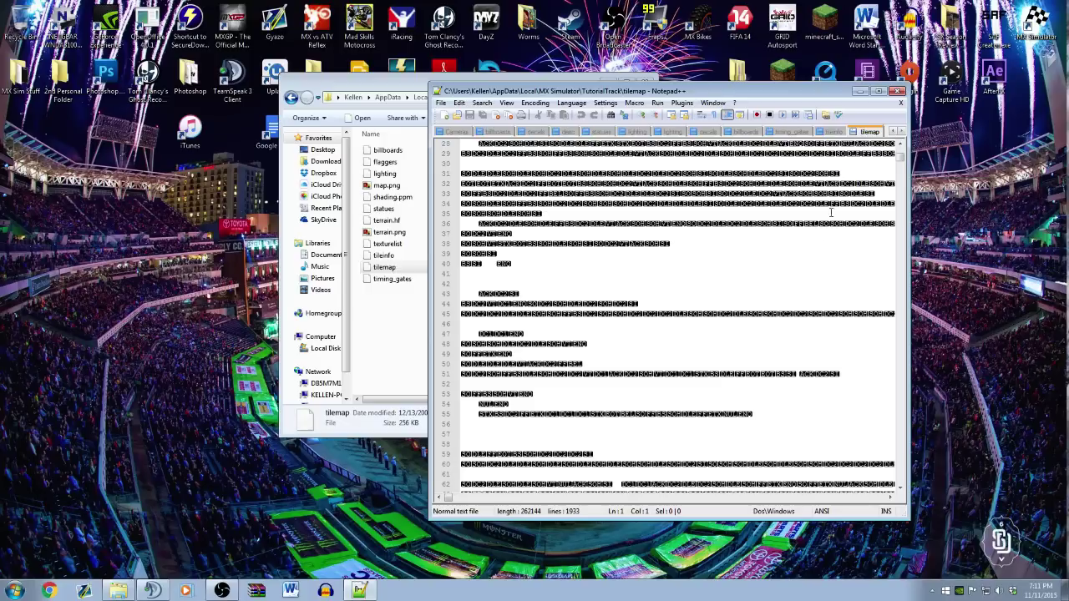
click(896, 91)
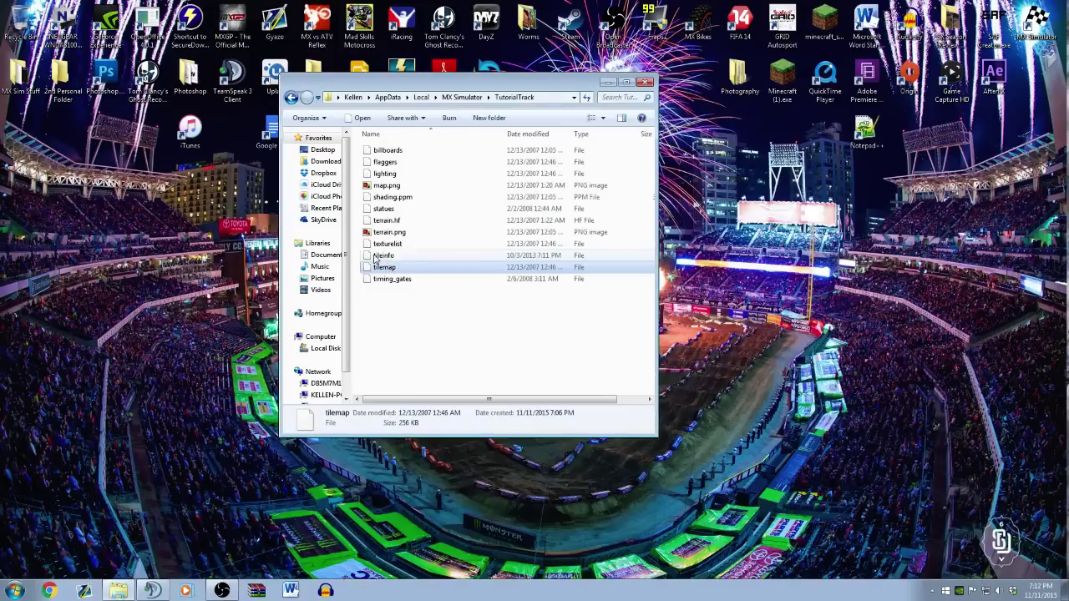
- Open TutorialTrack's tileinfo file in Notepad++, examine its tile entries from start to end, and close the editor and the folder window
right_click(380, 255)
click(407, 275)
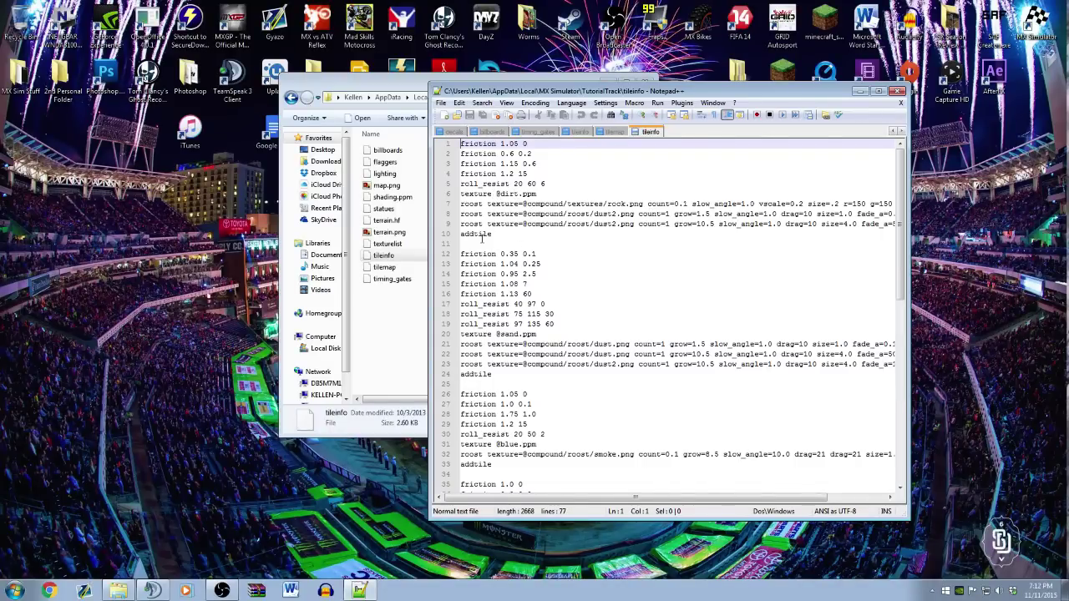
scroll(482, 241, down, 13)
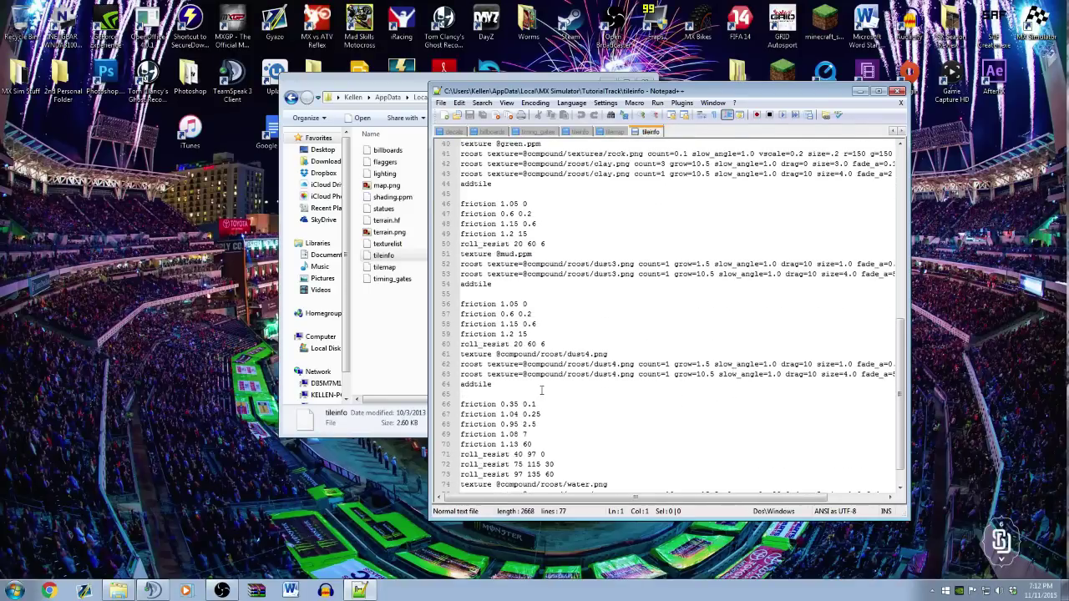
scroll(541, 390, down, 1)
scroll(499, 326, up, 14)
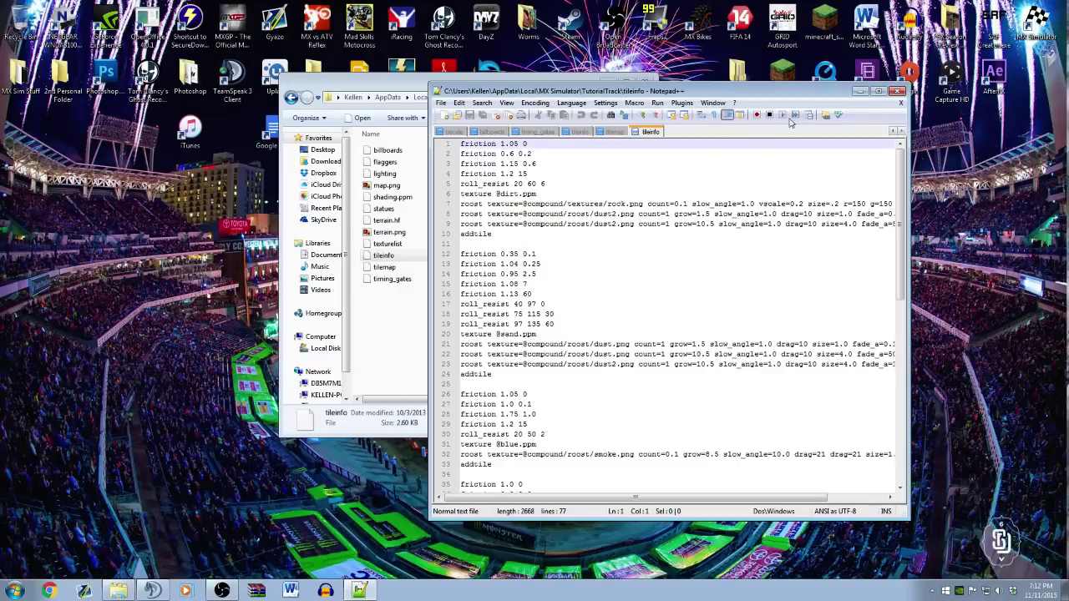
click(896, 92)
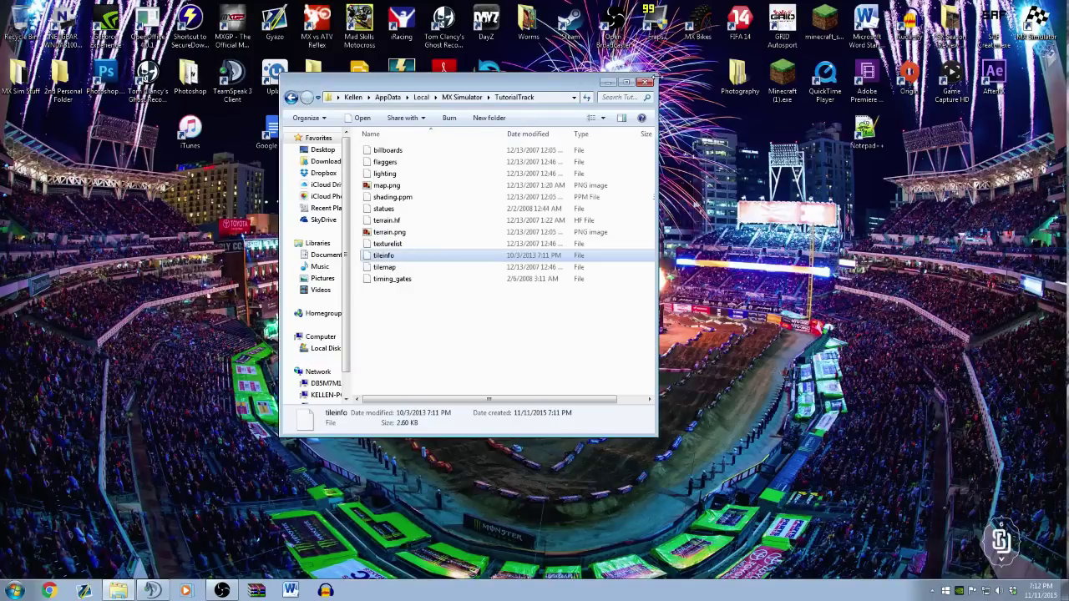
click(647, 82)
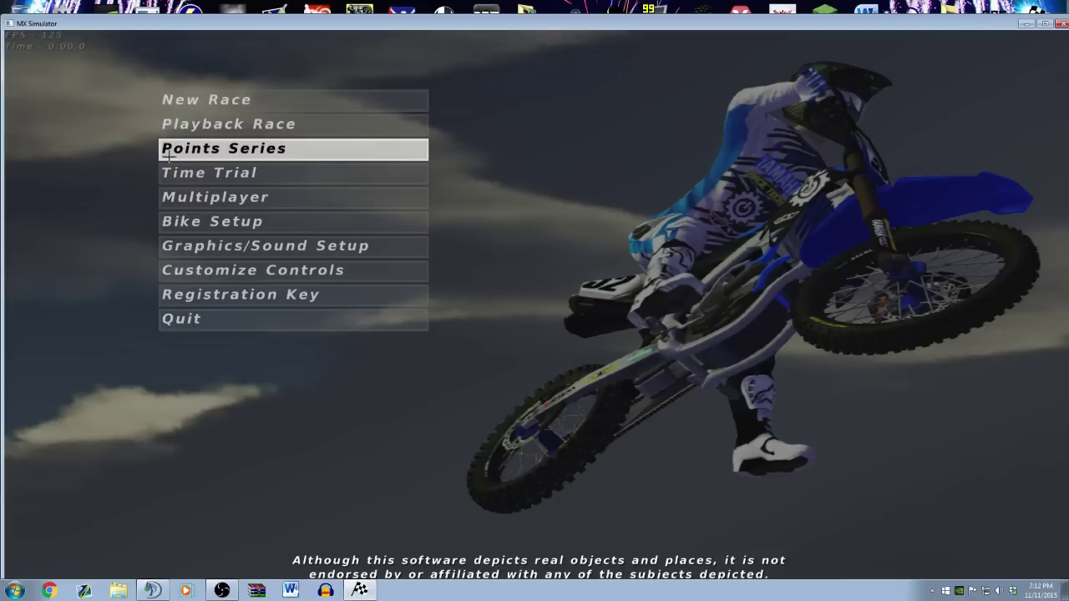
- In MX Simulator, start a new race on TutorialTrack and open the track editor in Tilemap Edit mode
click(1043, 24)
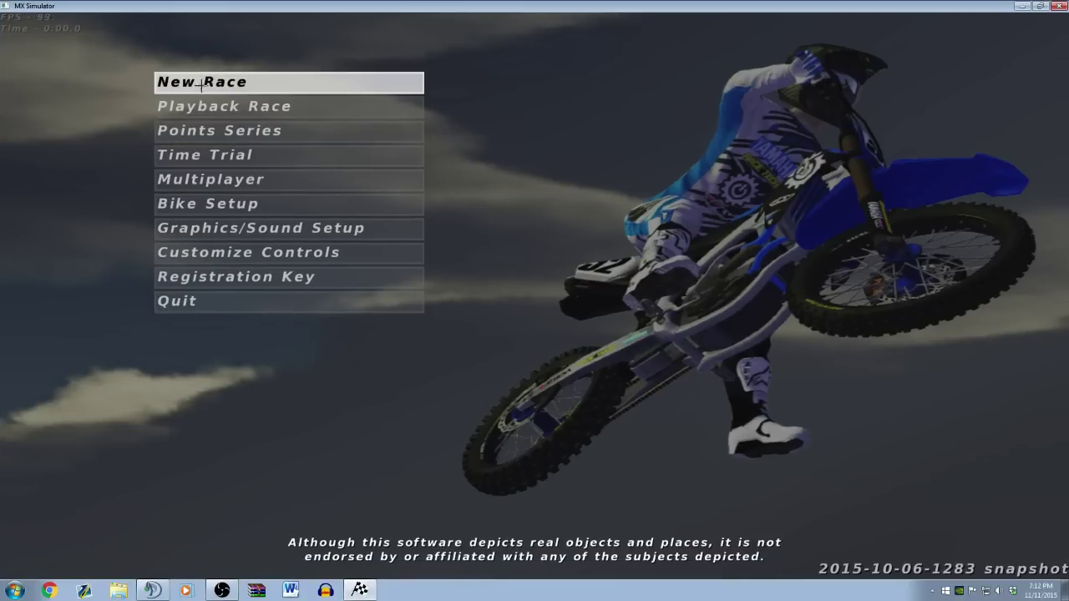
click(207, 79)
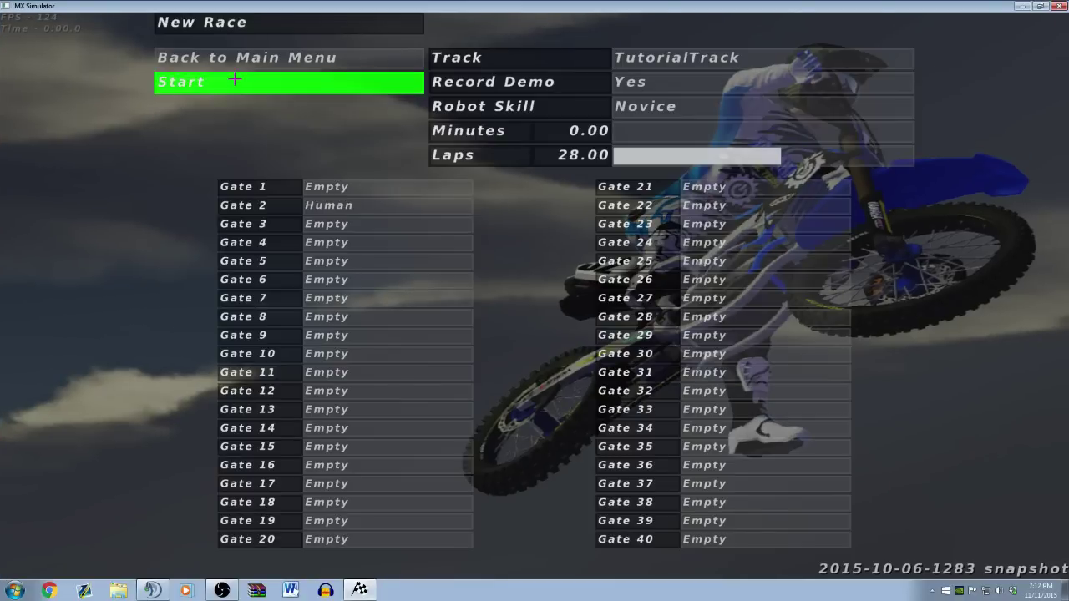
click(234, 79)
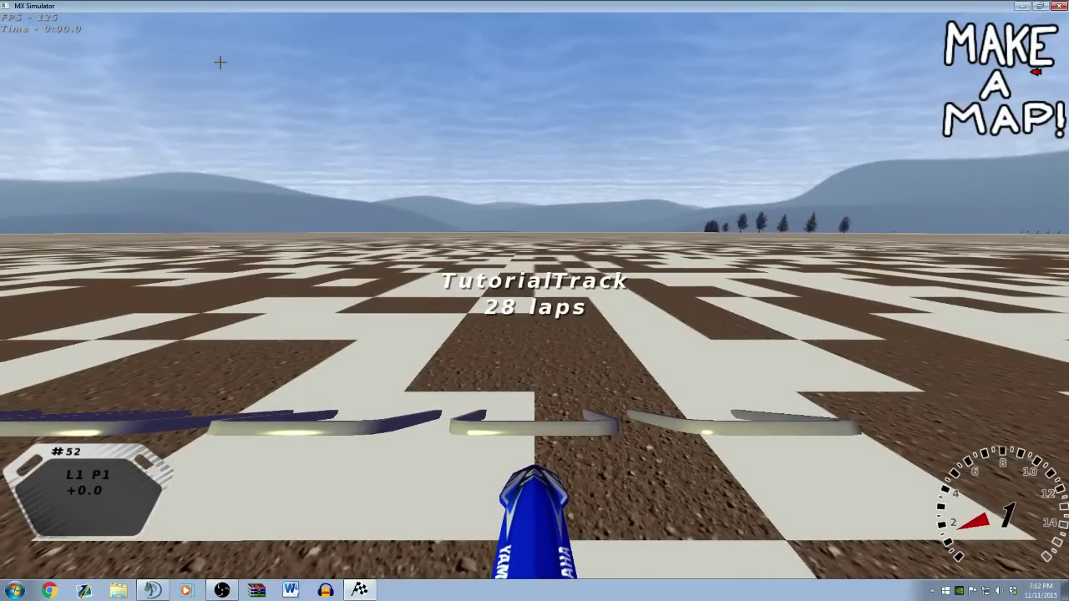
key(e)
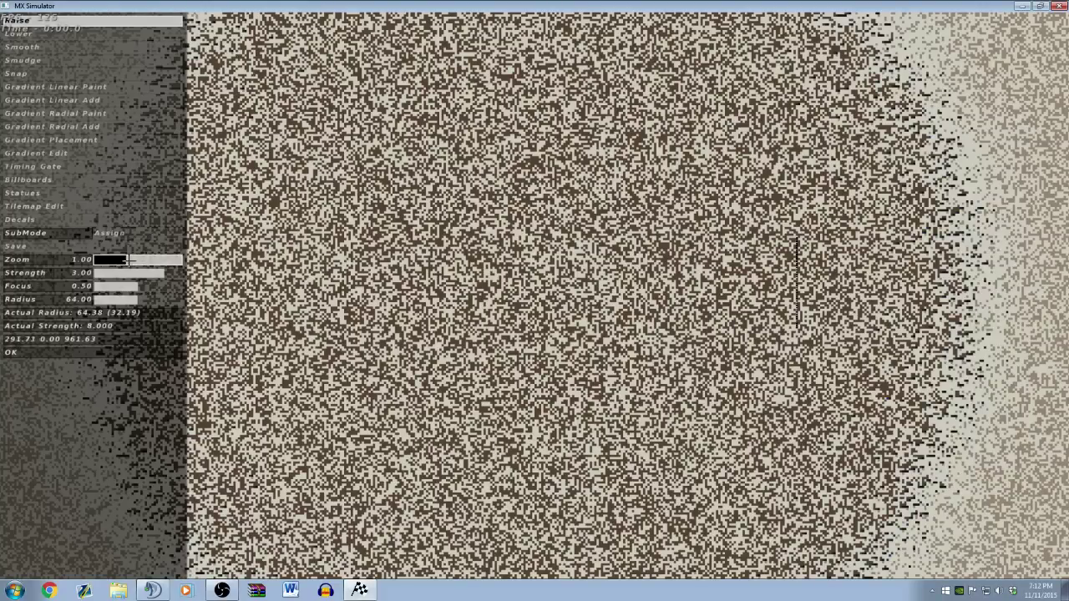
drag(125, 260, 113, 259)
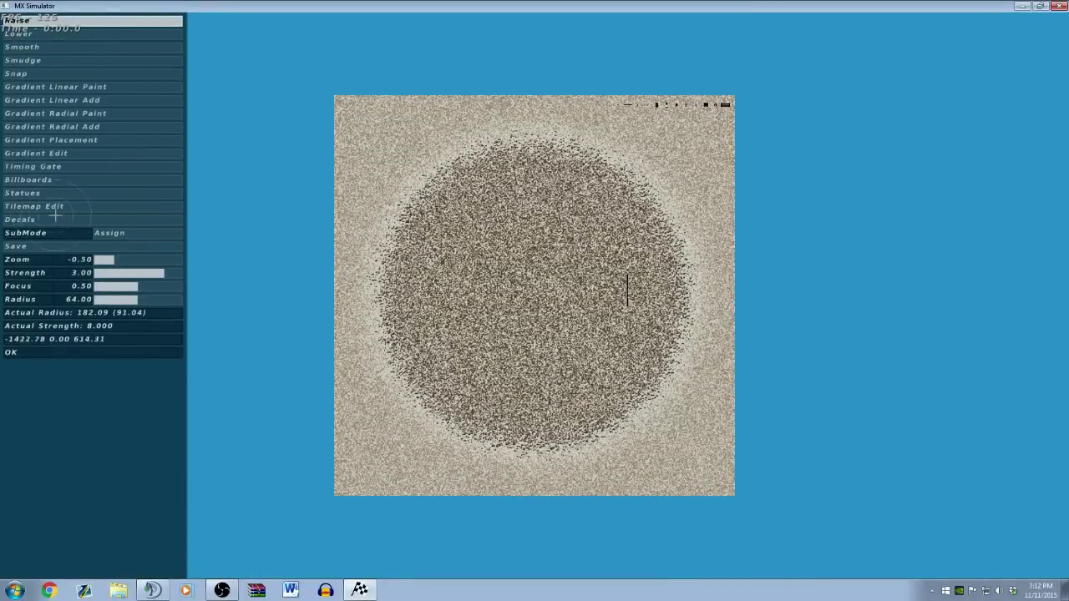
click(33, 206)
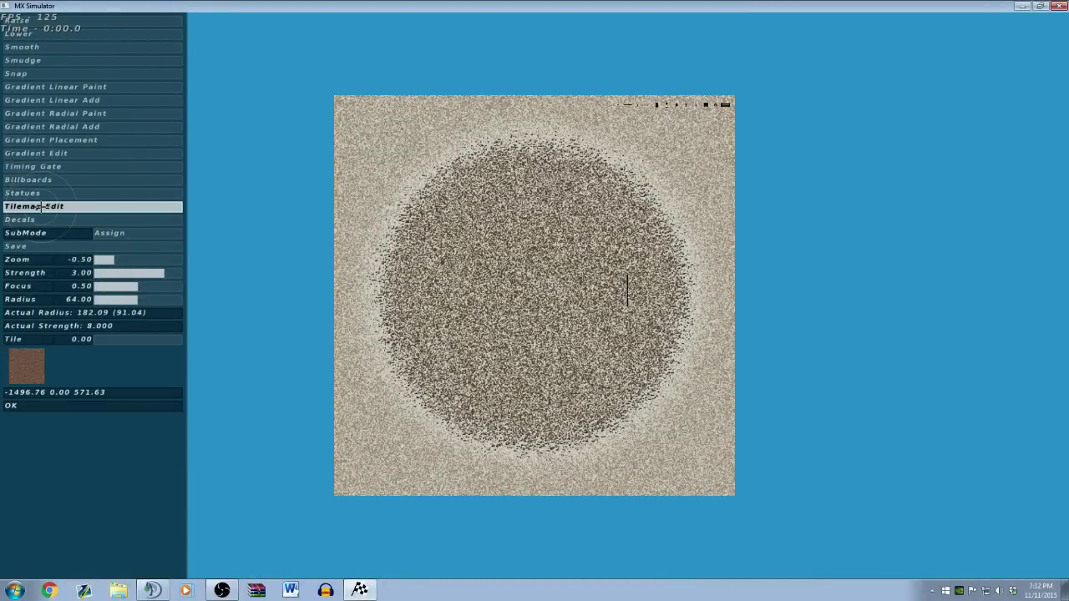
- Try out the new ground textures by painting broad strokes of tile 0 and tile 6 across the middle of the map
drag(517, 249, 413, 266)
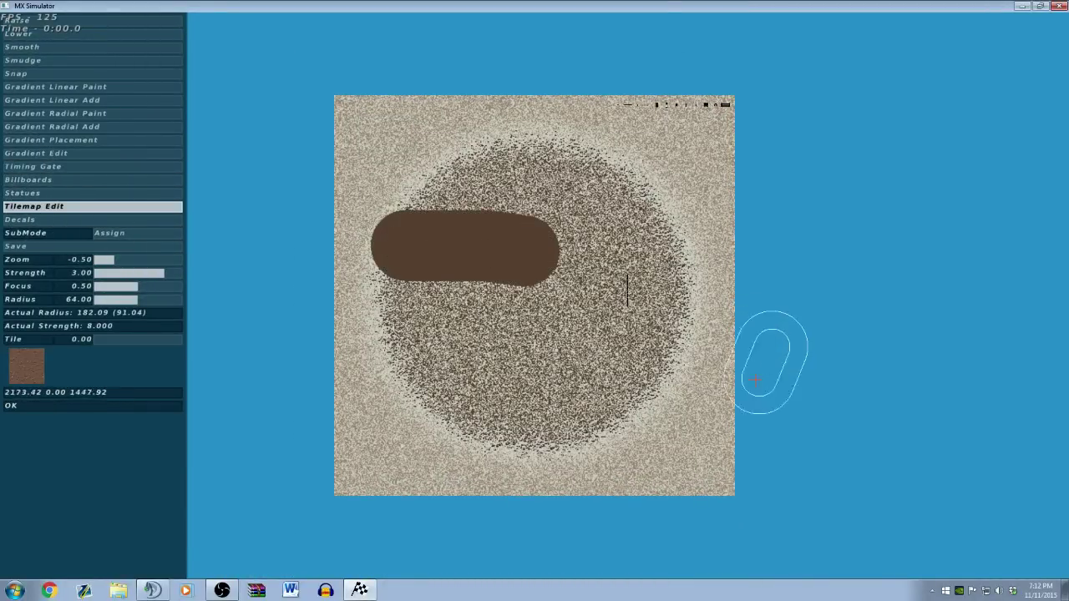
mouse_move(692, 298)
mouse_down()
mouse_move(557, 225)
mouse_move(699, 231)
mouse_move(317, 225)
mouse_move(763, 268)
mouse_move(350, 251)
mouse_up()
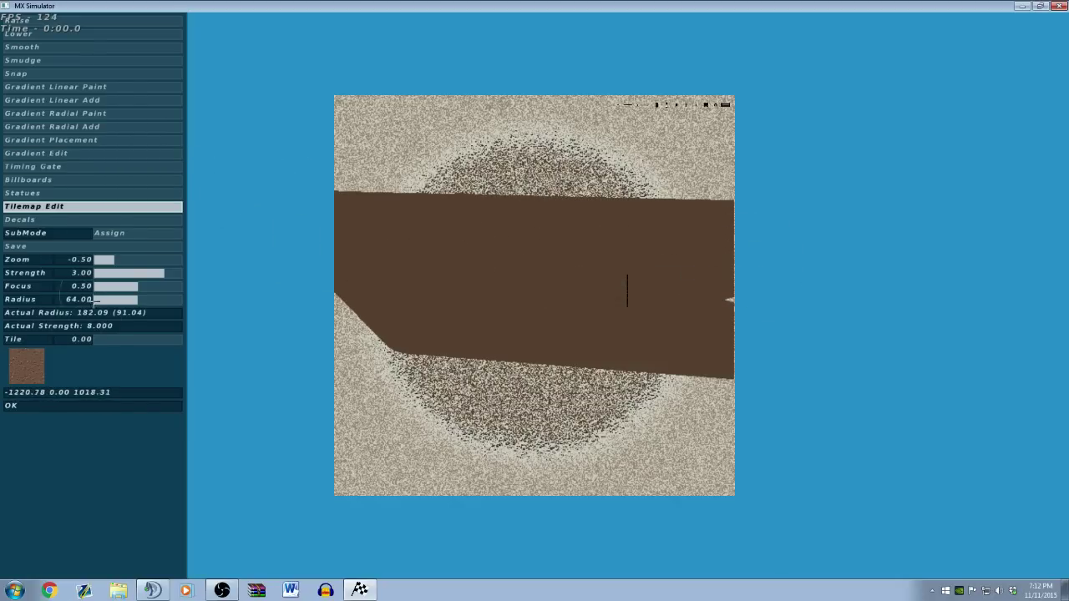
drag(114, 338, 183, 339)
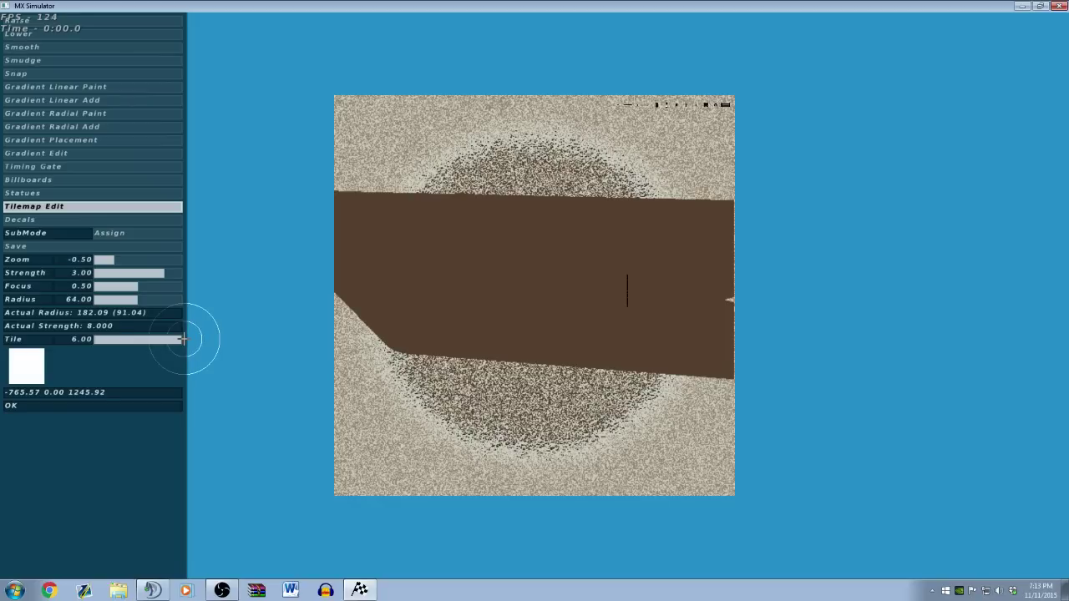
mouse_move(481, 269)
mouse_down()
mouse_move(435, 220)
mouse_move(542, 231)
mouse_up()
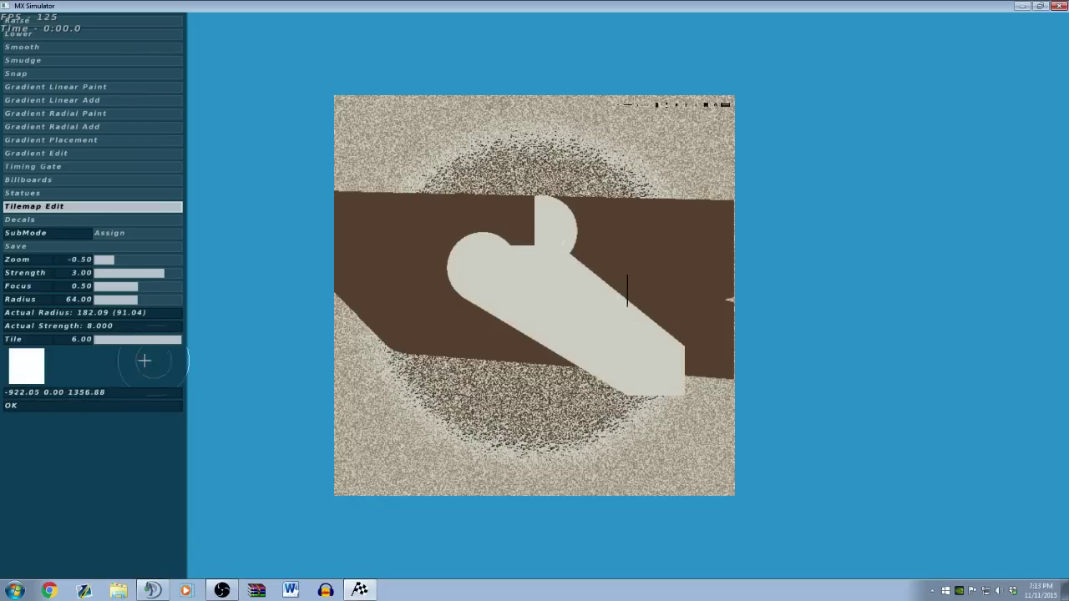
- Paint the entire map with the dark dirt texture, tile 4, enlarging the brush radius to 126 to cover it
drag(172, 339, 156, 339)
mouse_move(519, 284)
mouse_down()
mouse_move(676, 282)
mouse_move(438, 263)
mouse_up()
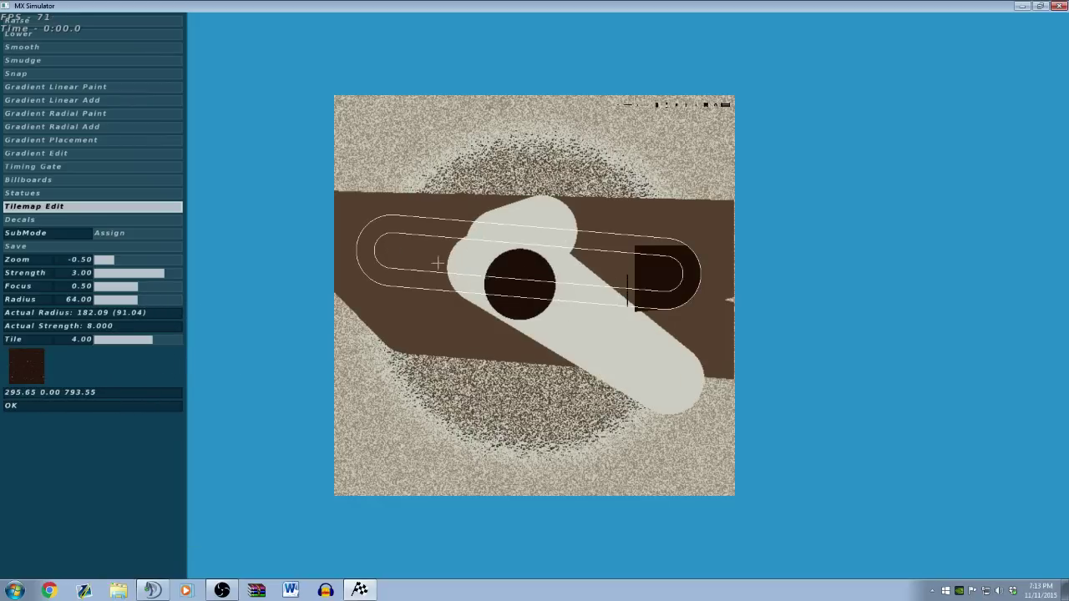
click(596, 292)
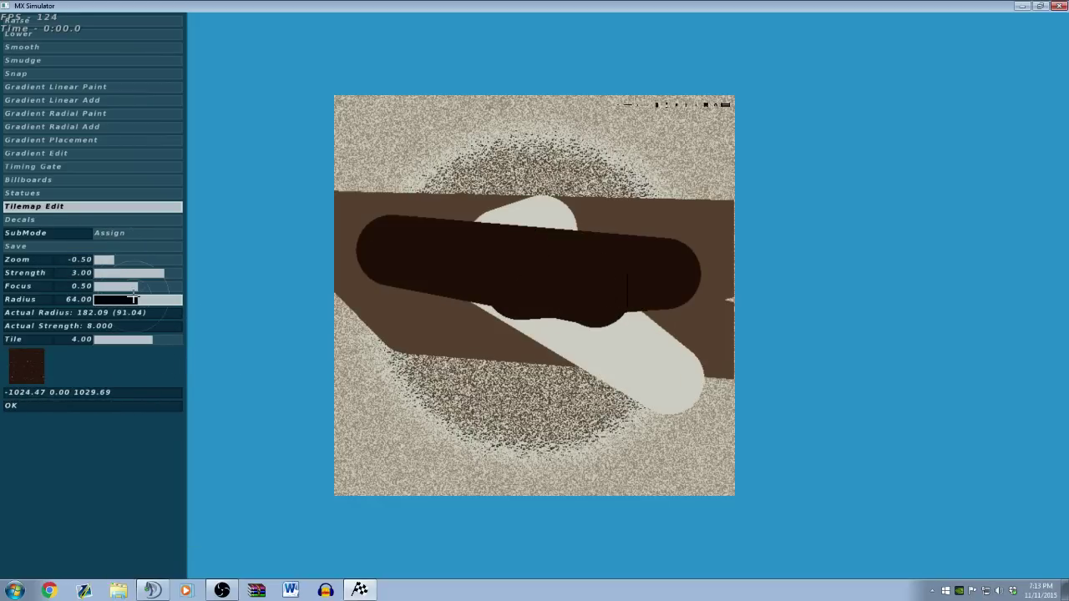
drag(129, 298, 182, 299)
scroll(233, 294, down, 5)
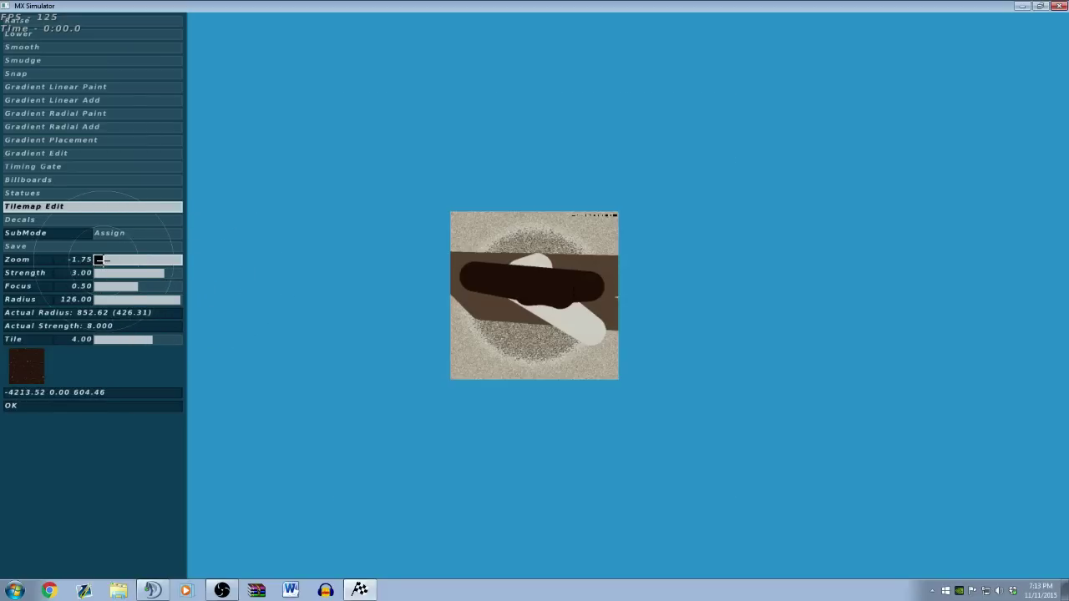
click(386, 275)
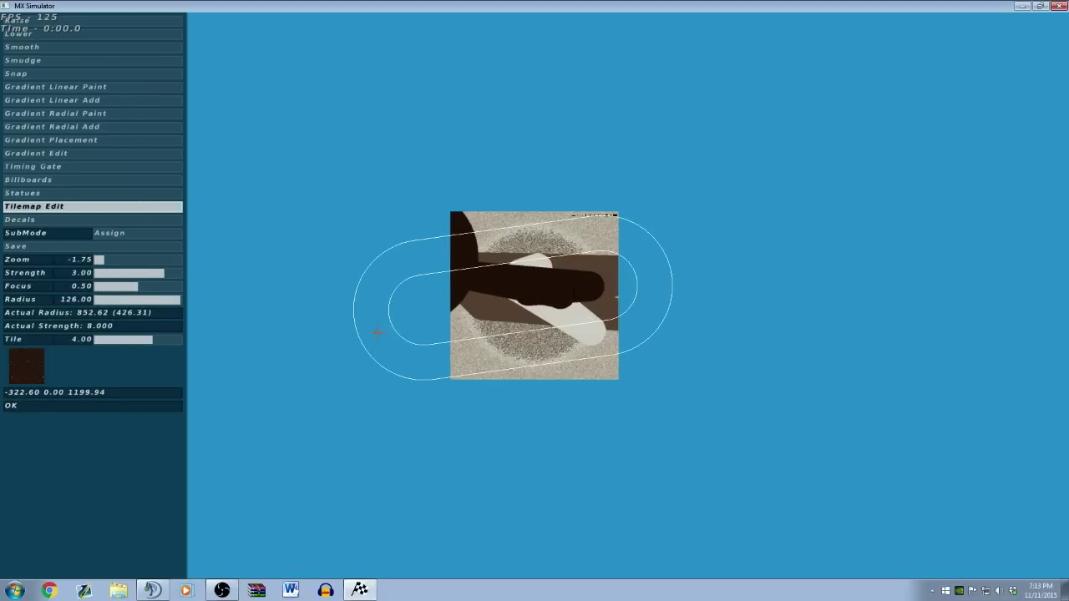
mouse_move(672, 359)
mouse_down()
mouse_move(690, 360)
mouse_move(413, 256)
mouse_move(745, 259)
mouse_move(527, 232)
mouse_move(202, 231)
mouse_up()
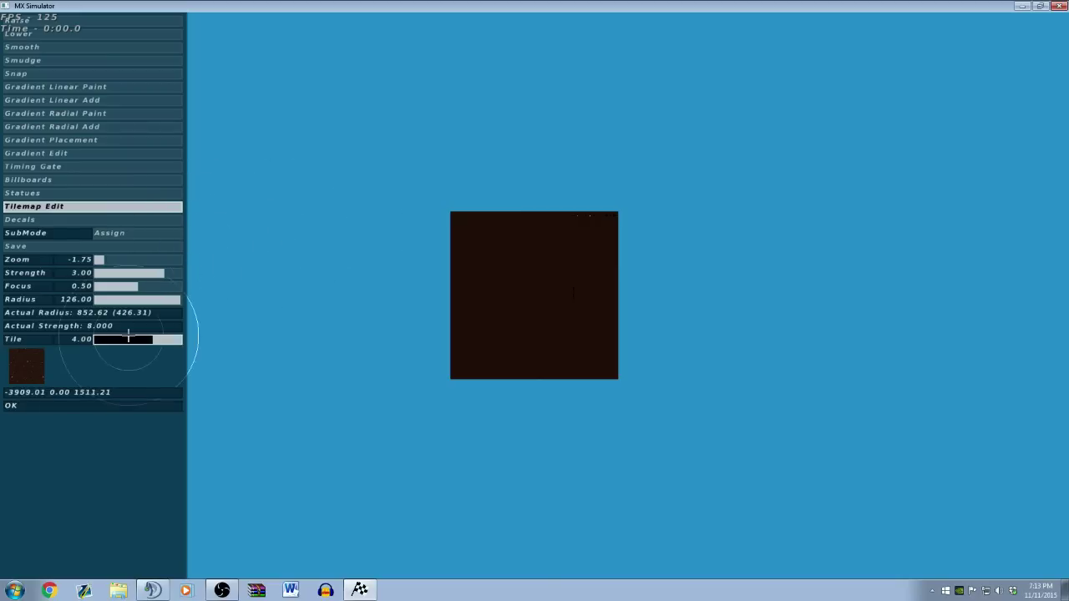
- Leave the track editor and test-ride the bike over the repainted ground to inspect the texture
drag(146, 339, 142, 339)
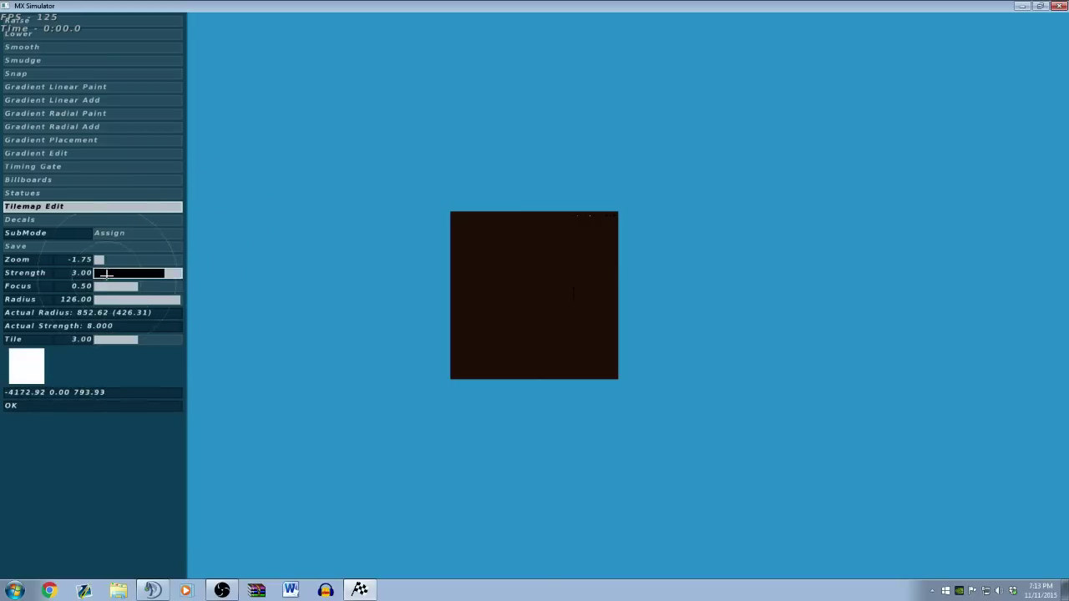
mouse_move(125, 259)
mouse_down()
mouse_move(133, 259)
mouse_move(121, 259)
mouse_up()
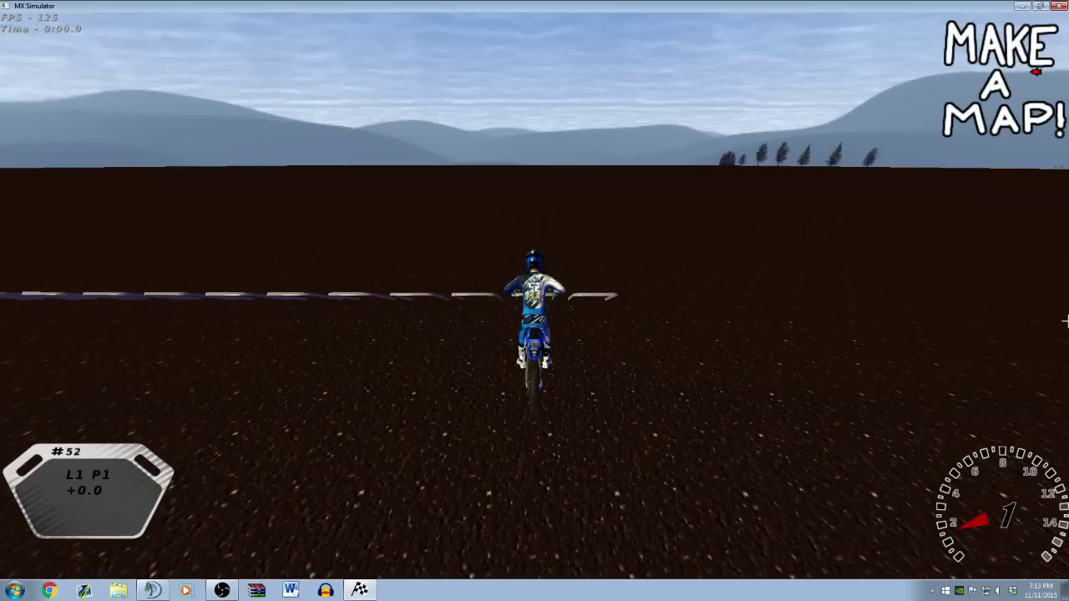
key(Up)
key(Up)
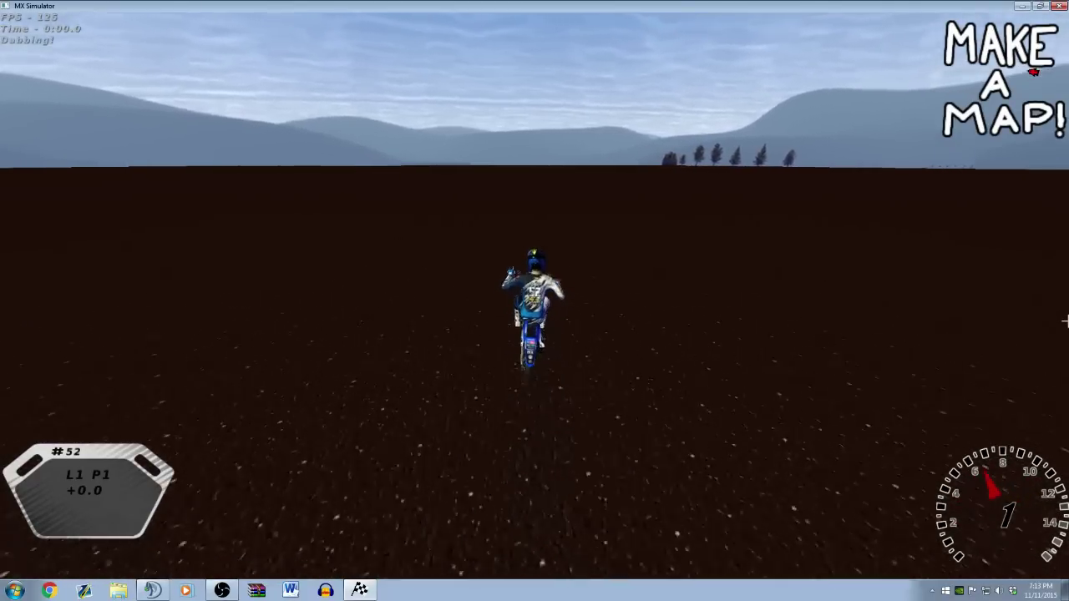
key(Up)
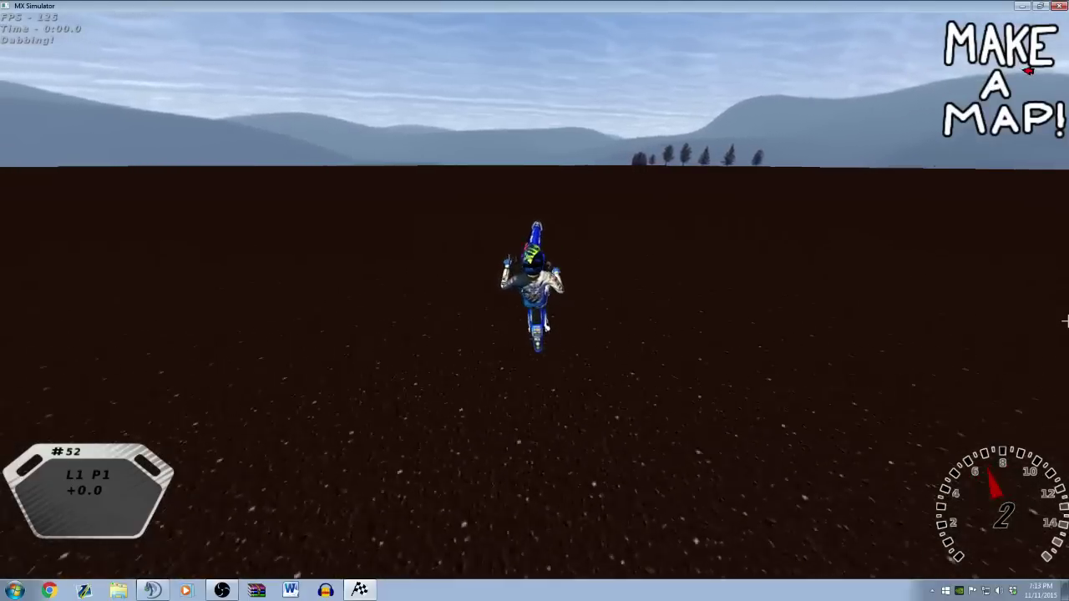
key(Left)
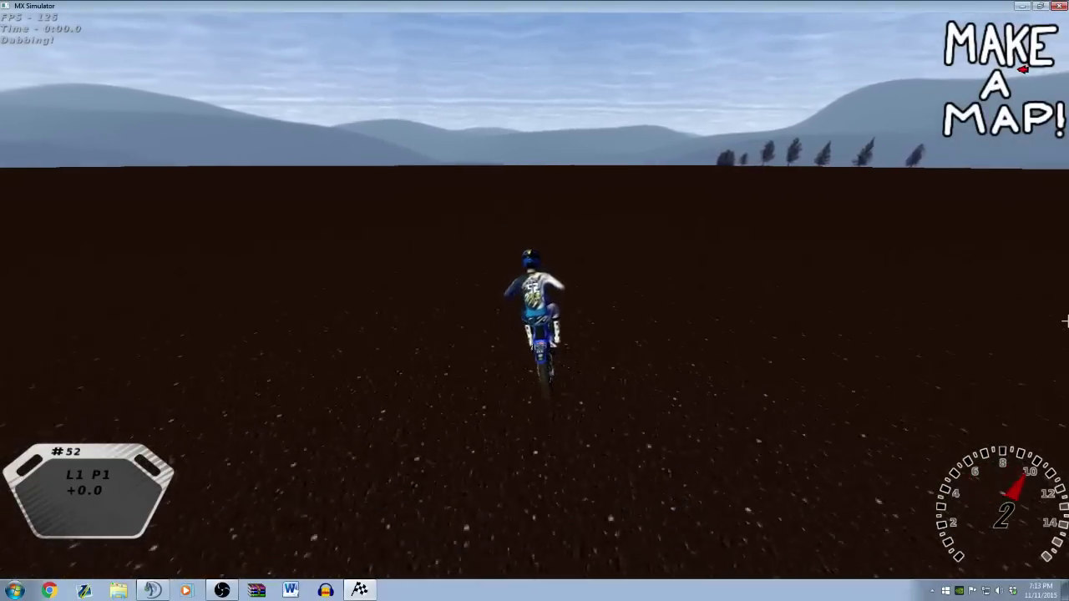
key(Left)
key(Left)
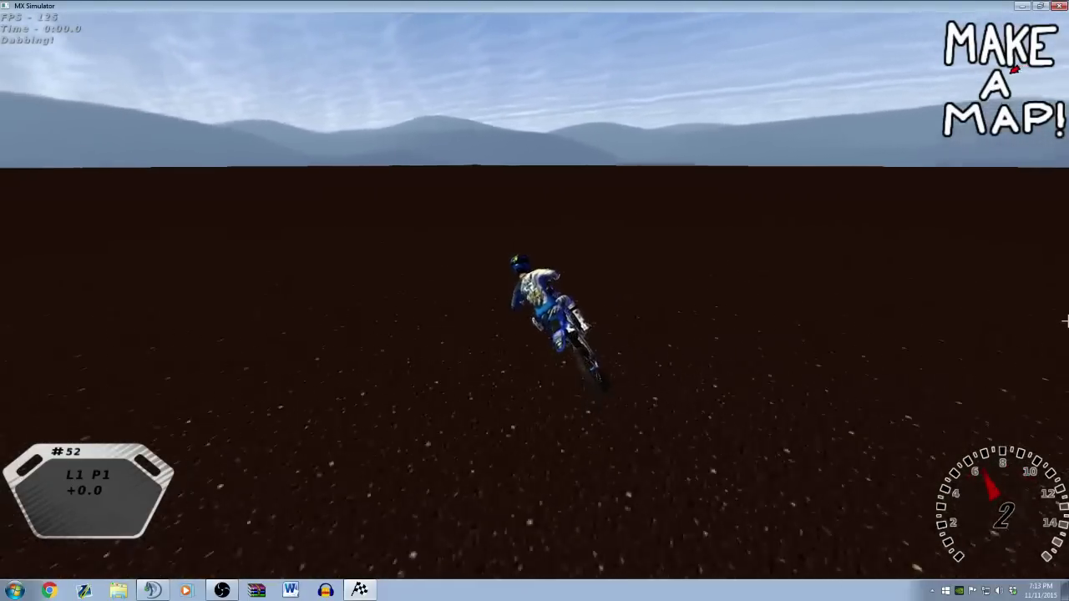
key(Left)
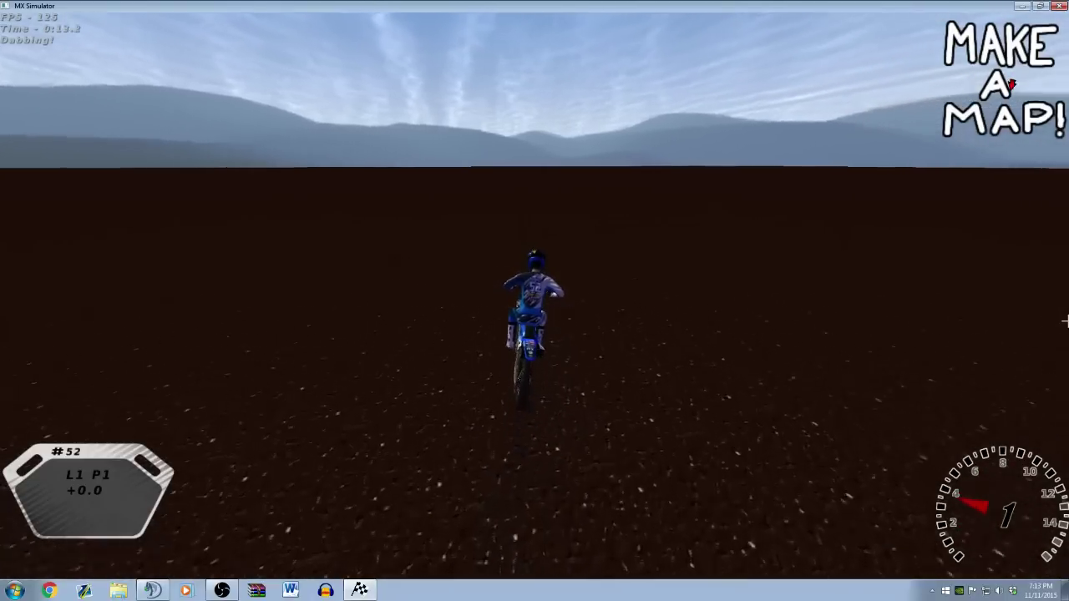
- Return to the track editor, paint over the map with tile 4 again and save the track
key(c)
key(c)
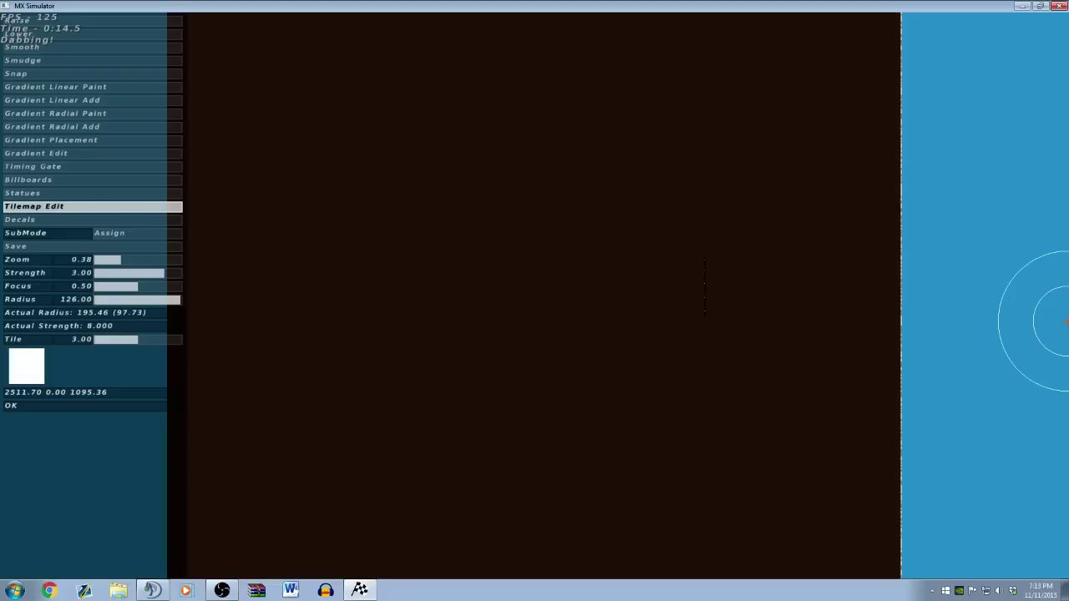
click(116, 260)
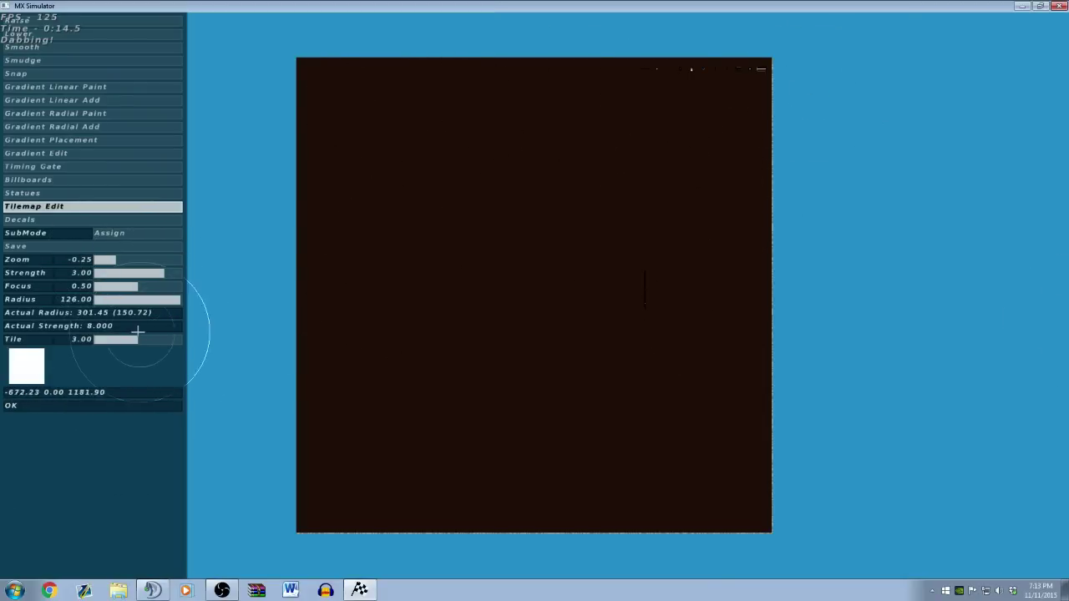
click(113, 339)
mouse_move(113, 339)
mouse_down()
mouse_move(181, 341)
mouse_move(94, 339)
mouse_move(153, 341)
mouse_up()
click(480, 192)
mouse_move(451, 211)
mouse_down()
mouse_move(465, 179)
mouse_move(540, 167)
mouse_move(481, 151)
mouse_up()
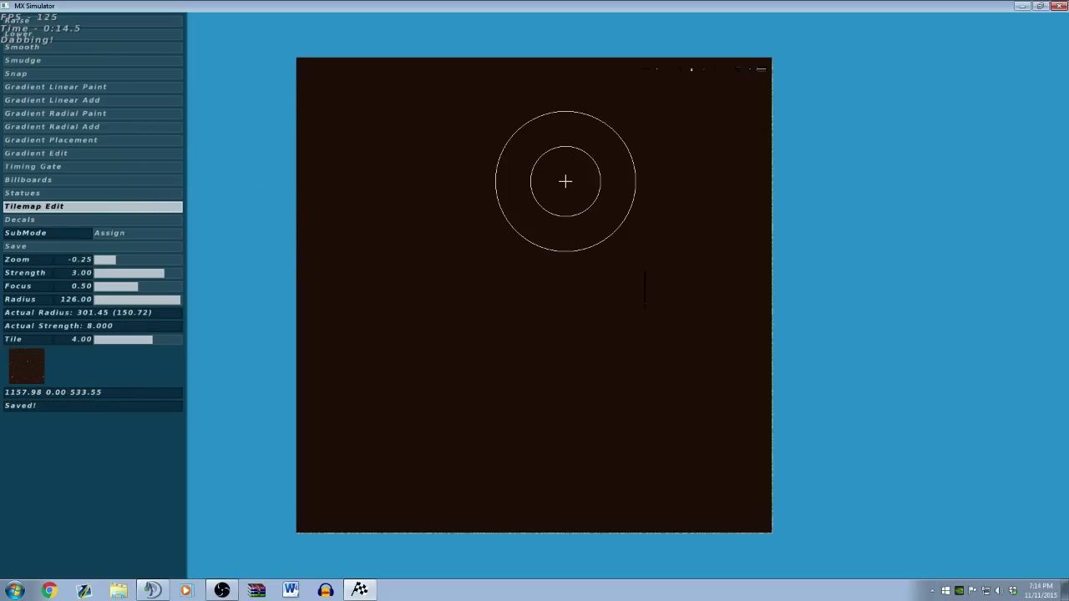
- Exit the race and quit MX Simulator
key(Escape)
click(300, 303)
click(300, 304)
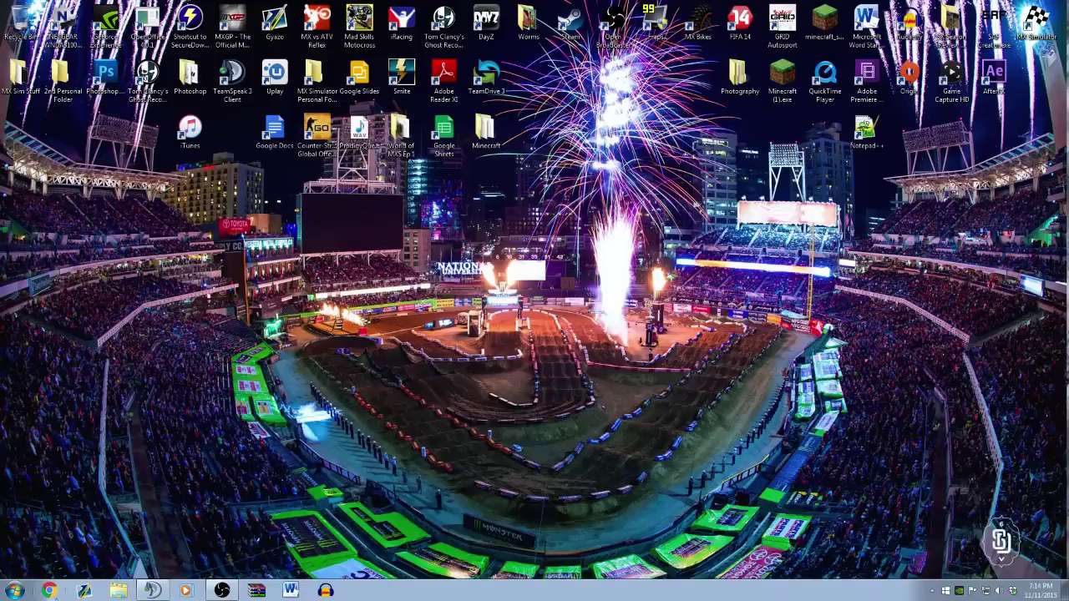
- Open the MX Simulator personal folder and go into the TutorialTrack folder
click(28, 591)
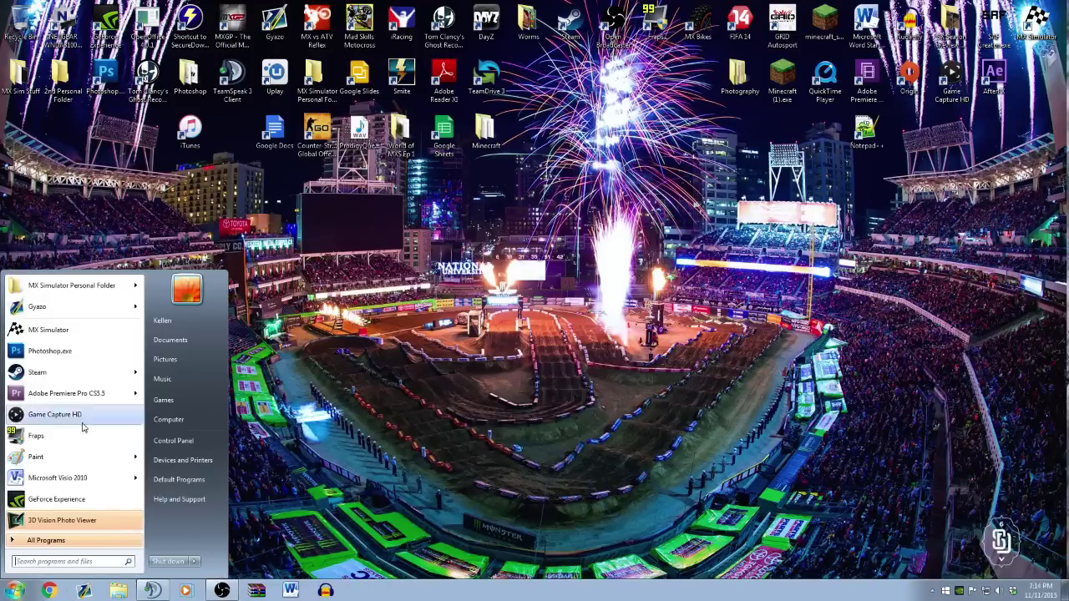
click(84, 288)
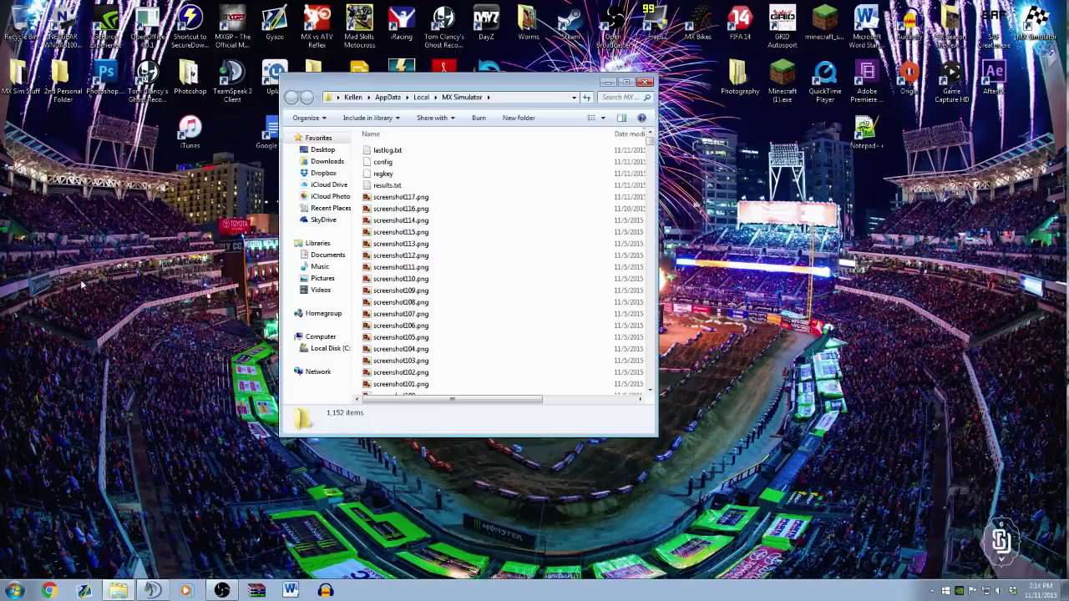
scroll(531, 180, down, 6)
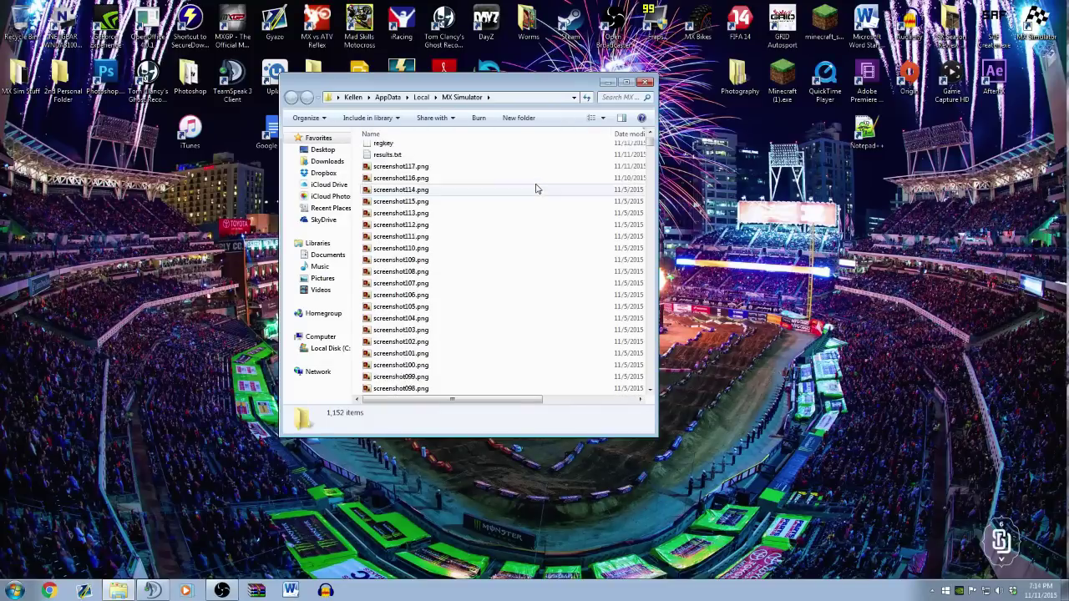
scroll(524, 177, down, 8)
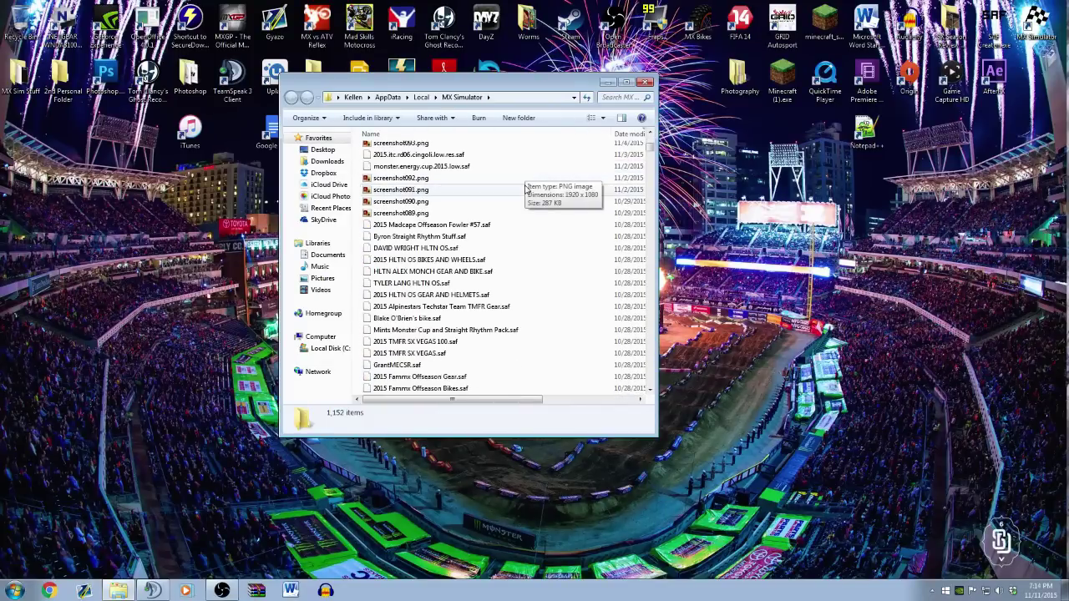
scroll(527, 187, down, 12)
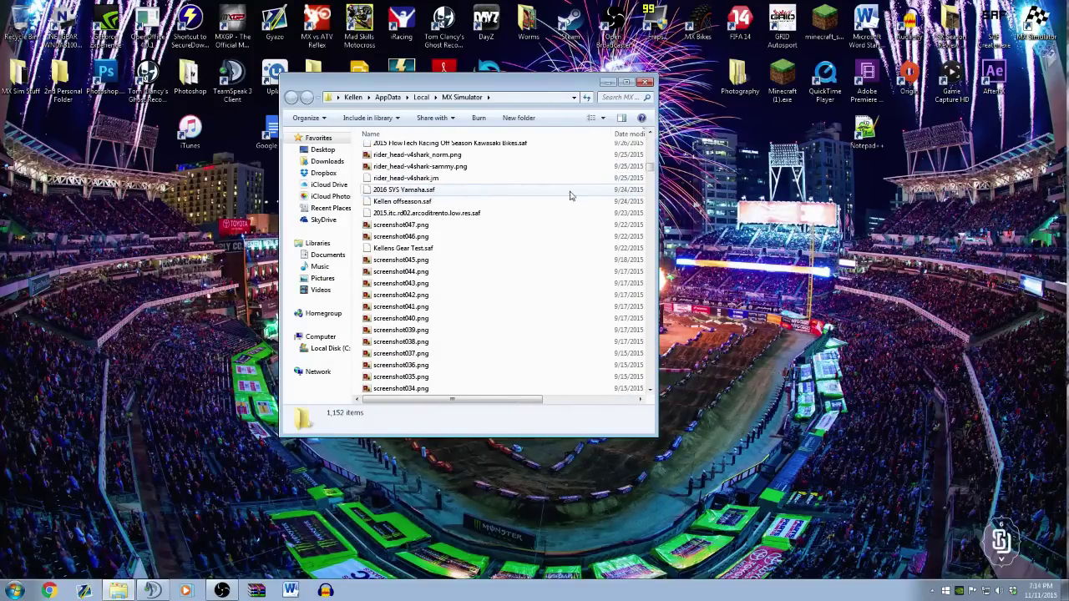
drag(649, 164, 648, 338)
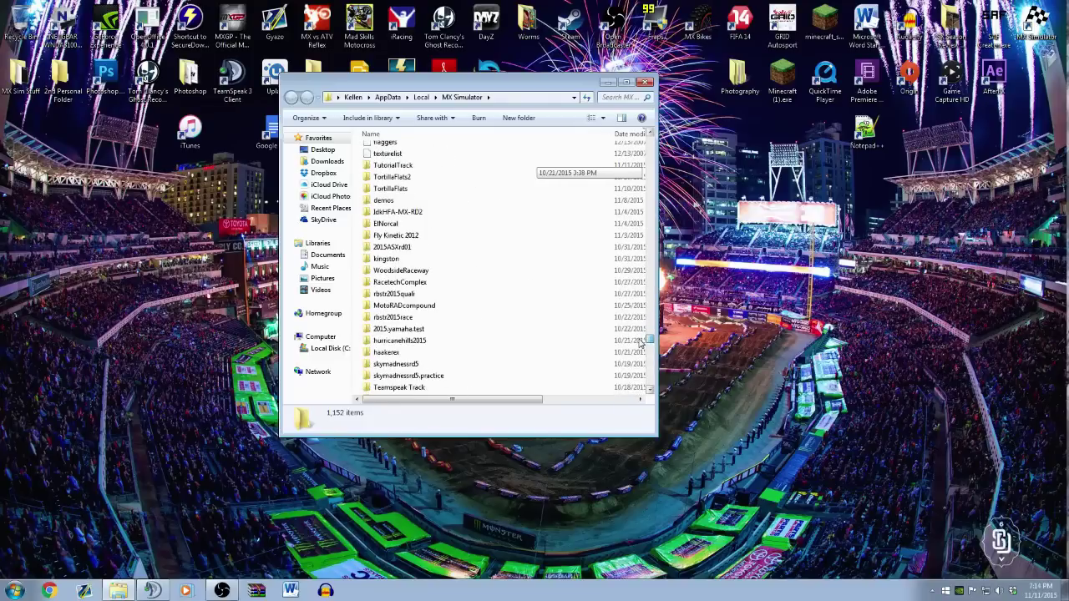
double_click(391, 165)
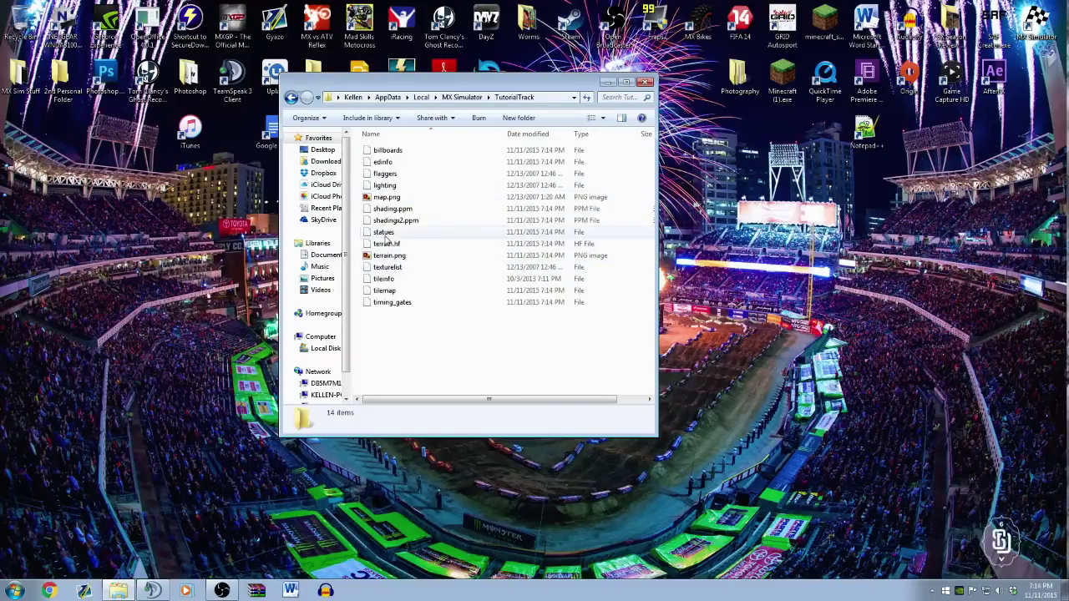
click(404, 154)
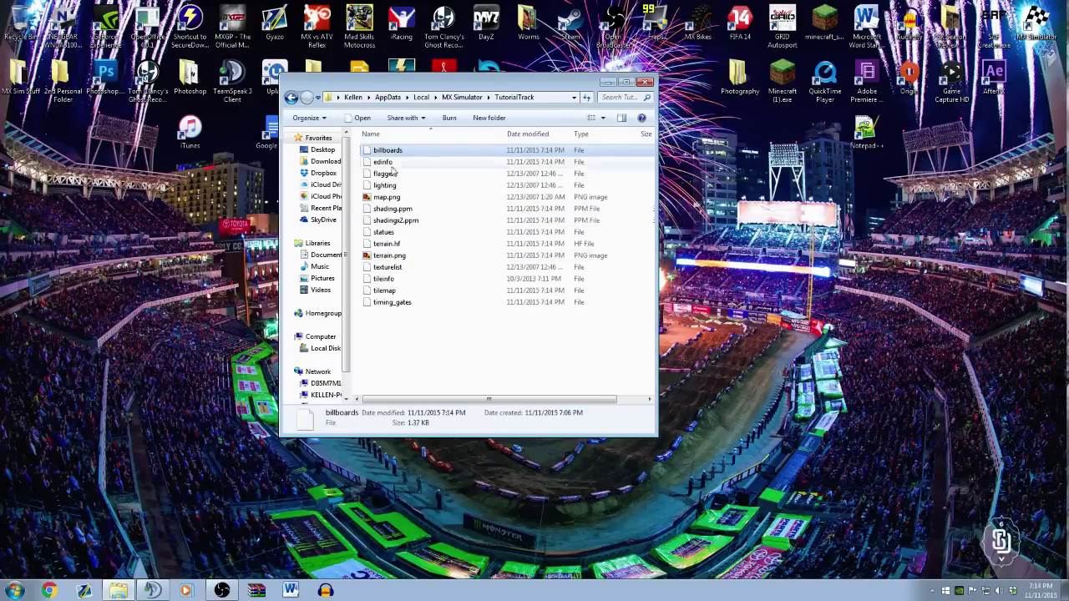
- Open the track's statues file in Notepad++, delete all its lines, save the empty file and close the editor
right_click(375, 231)
click(411, 251)
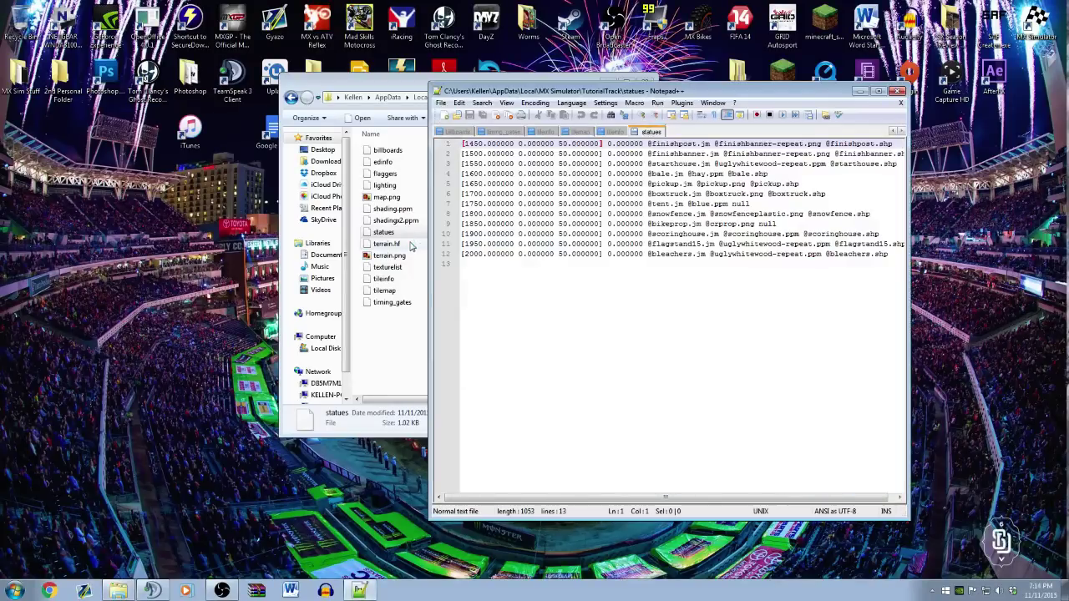
drag(909, 209, 1043, 192)
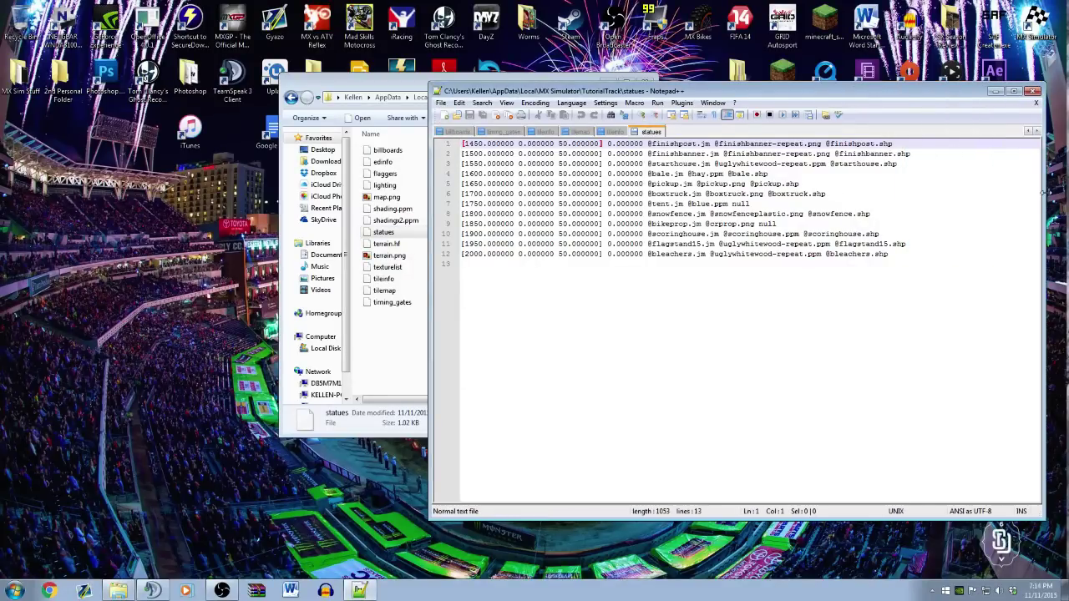
drag(838, 94, 678, 126)
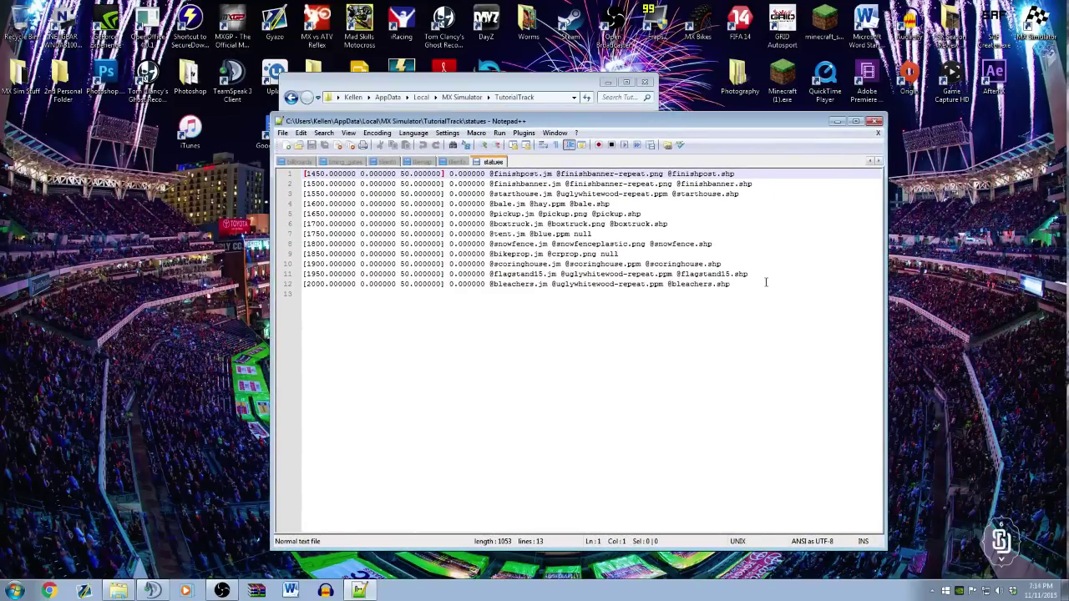
key(ctrl+a)
key(Delete)
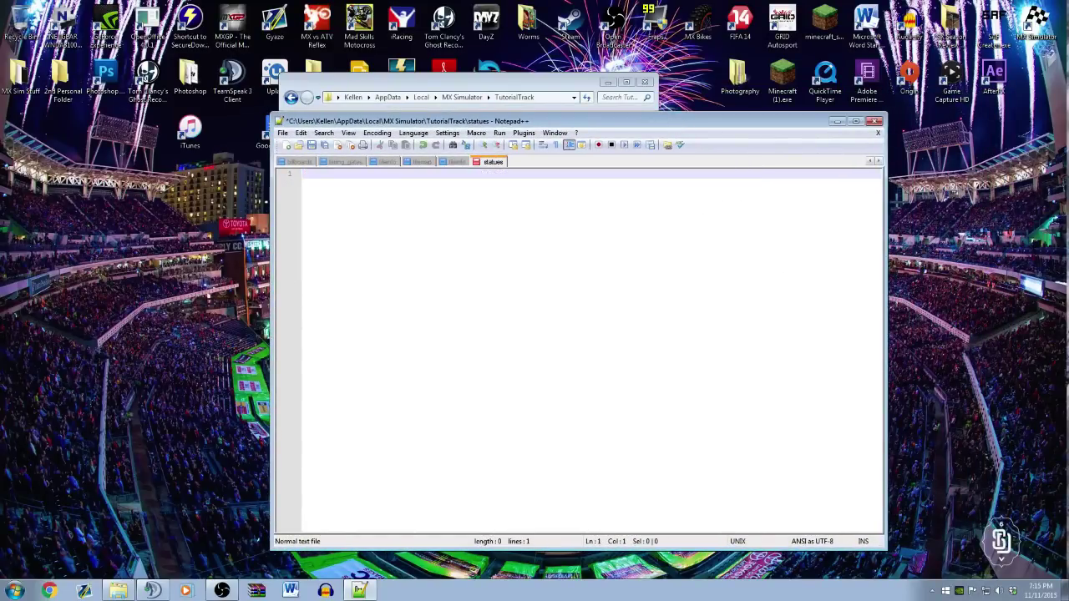
click(310, 146)
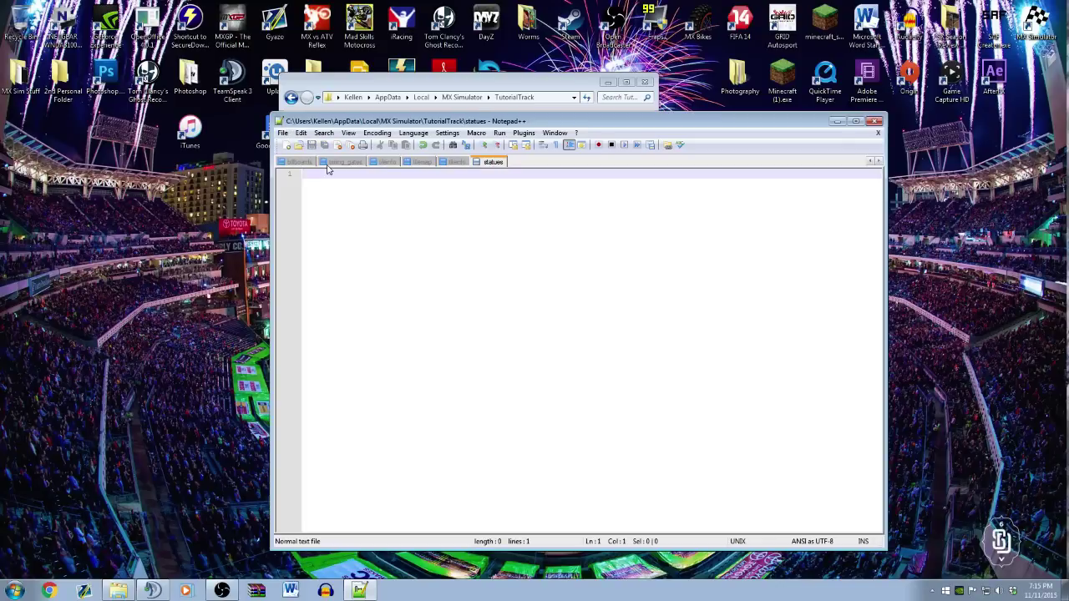
click(876, 121)
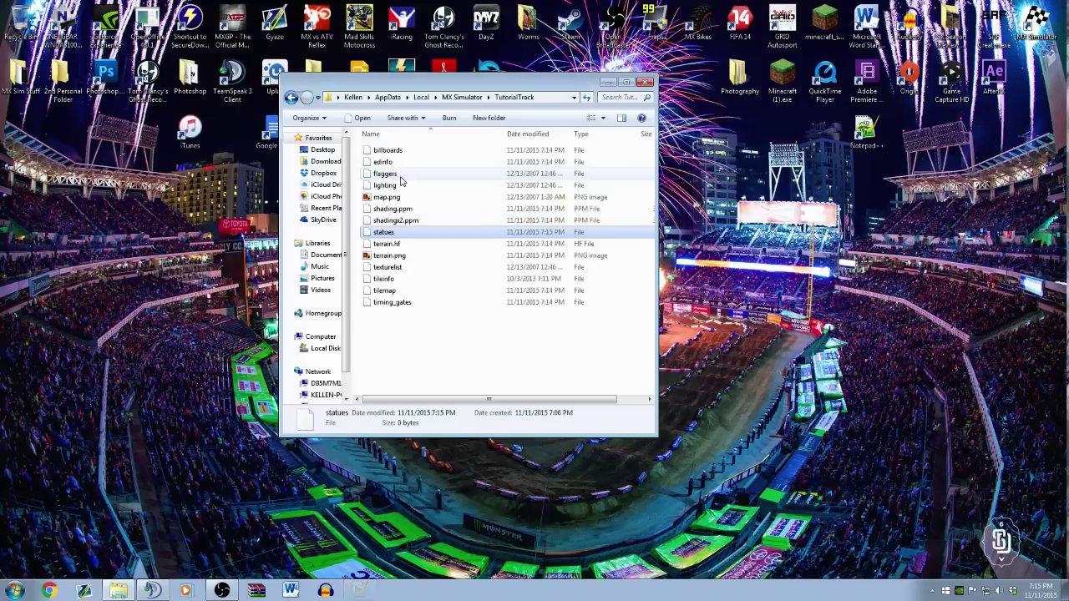
- Open the track's billboards file in Notepad++, clear its entire contents, save it and close the editor
right_click(389, 153)
click(435, 170)
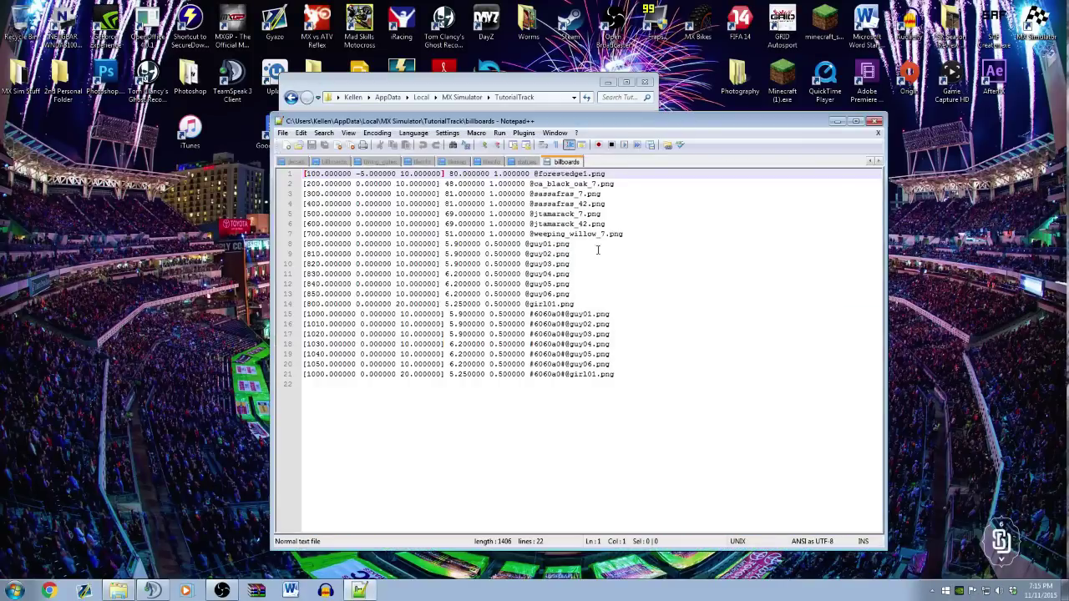
key(ctrl+a)
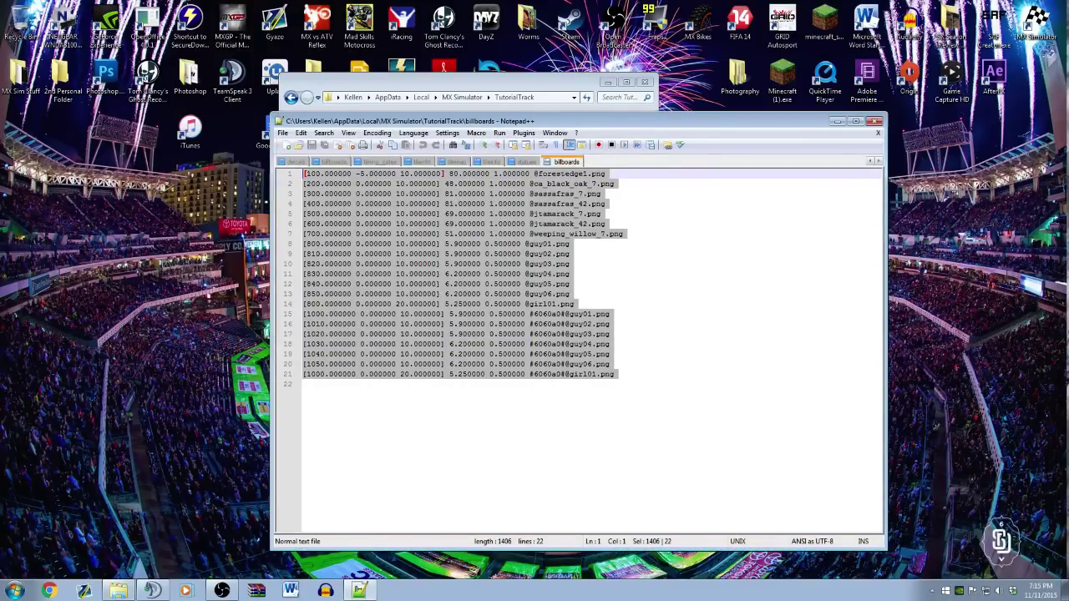
key(Delete)
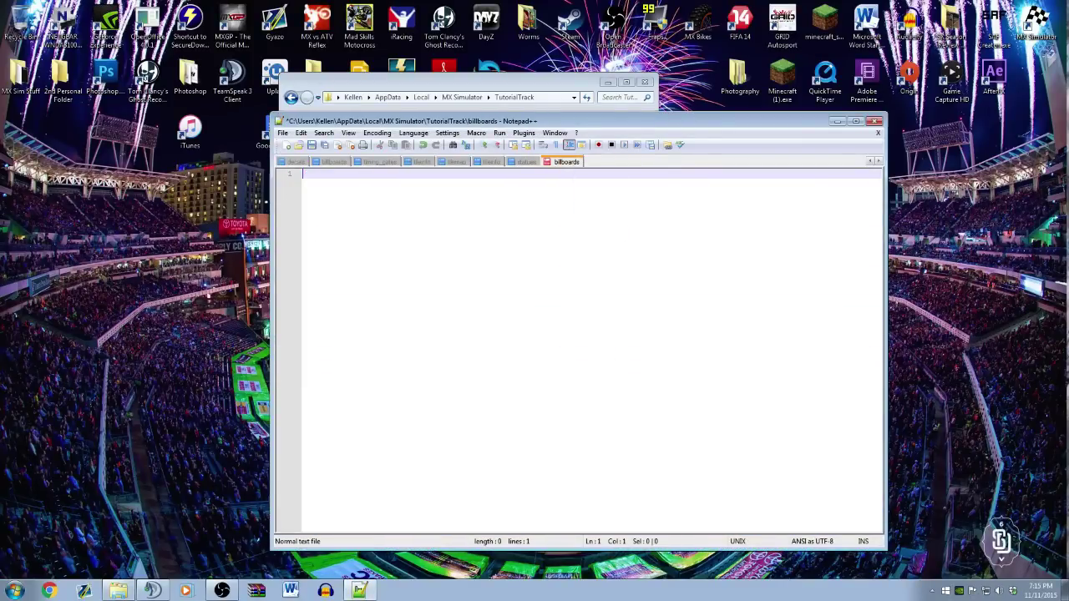
click(313, 146)
click(873, 122)
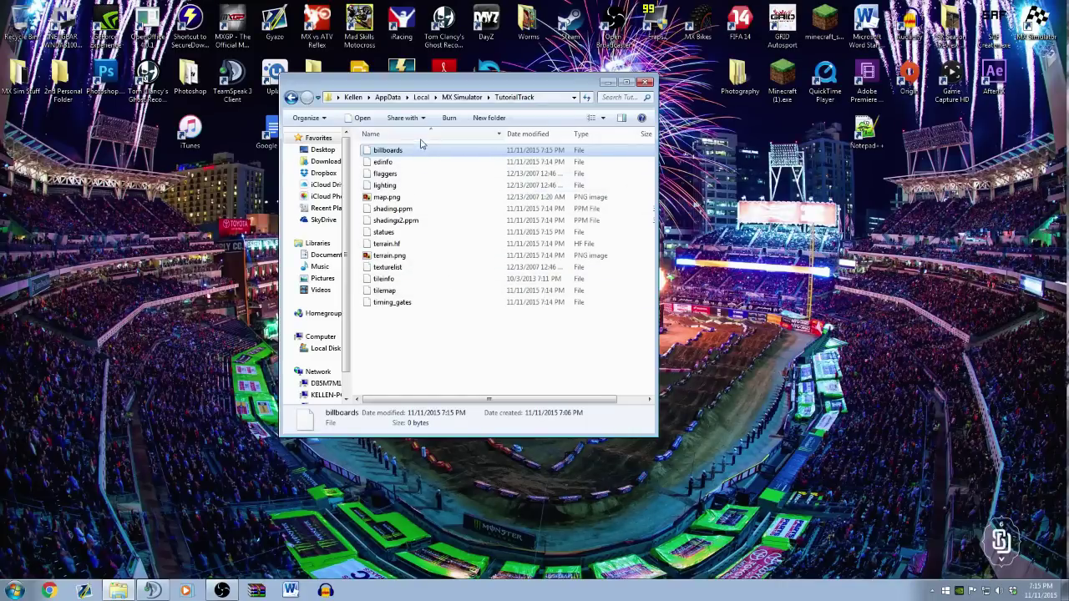
- Create a folder named billboard inside the TutorialTrack folder
click(489, 118)
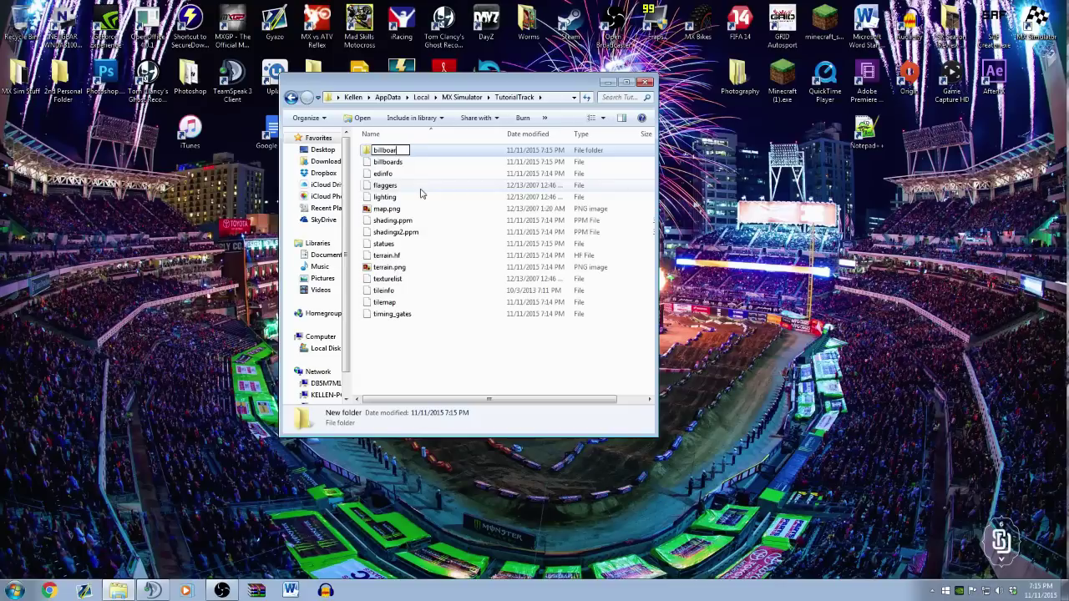
text(billboard)
key(Return)
click(470, 363)
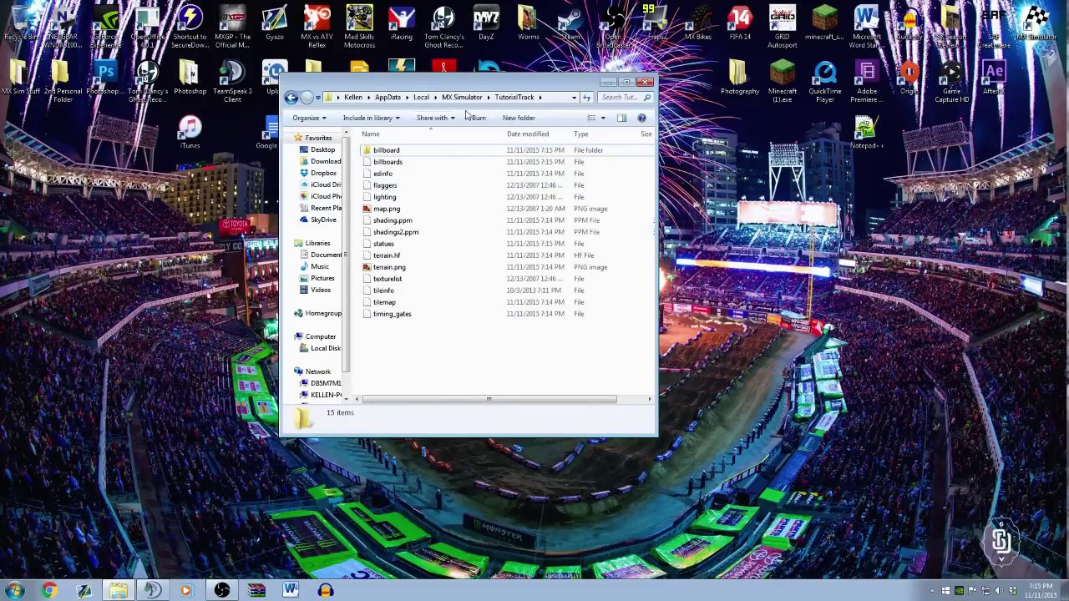
- Create another folder inside TutorialTrack and name it statue
click(530, 120)
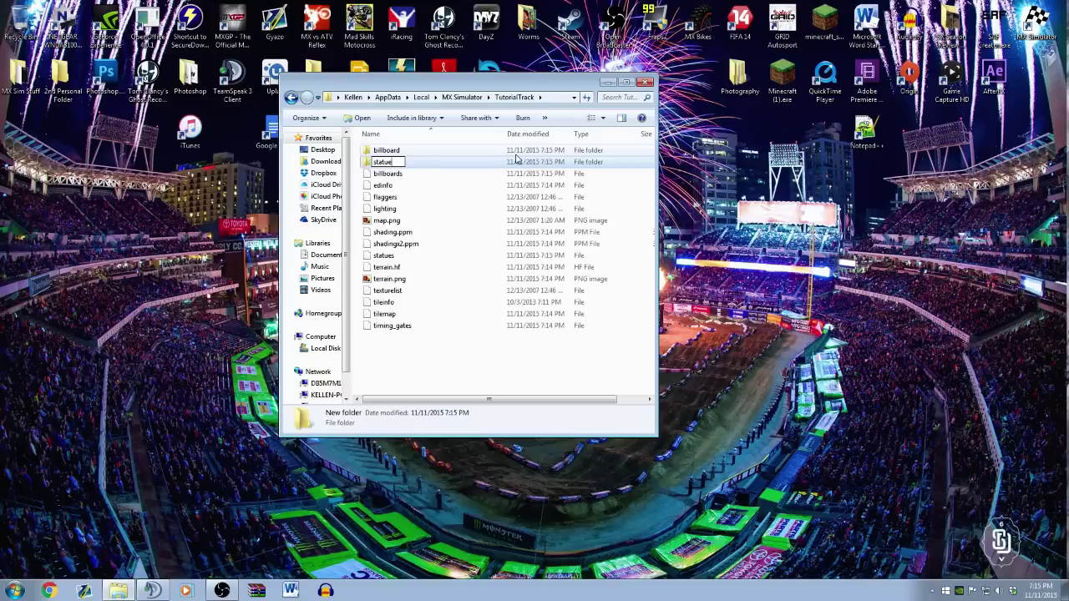
text(statues)
key(Return)
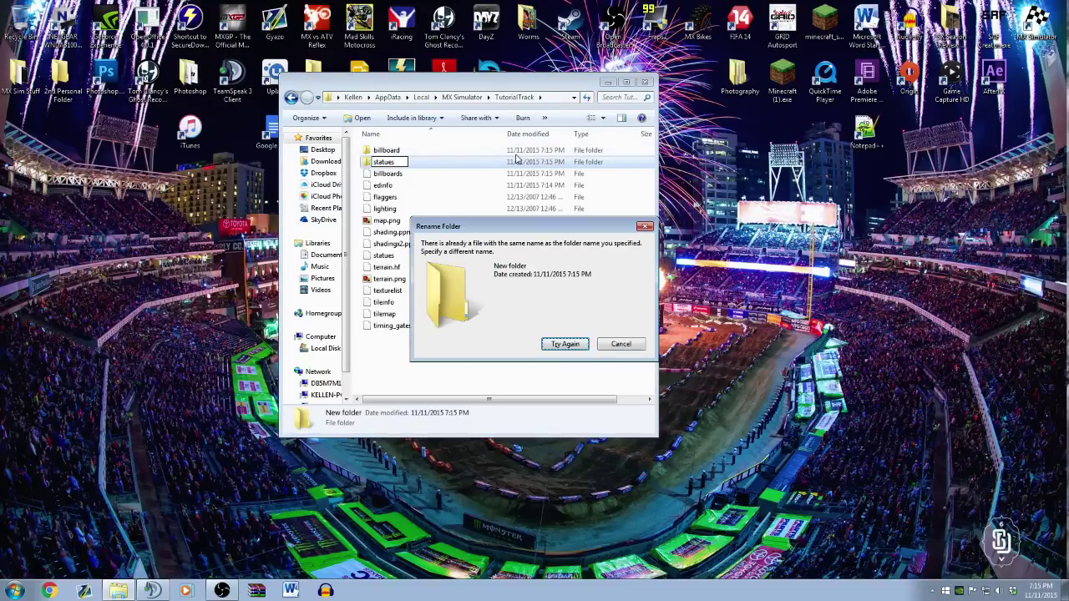
click(618, 344)
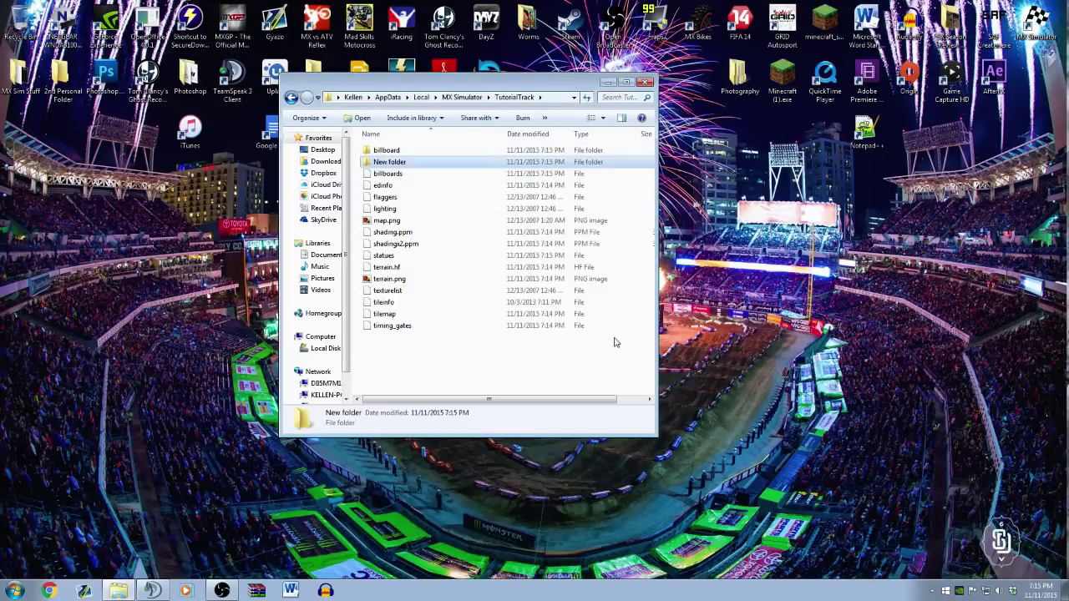
click(396, 164)
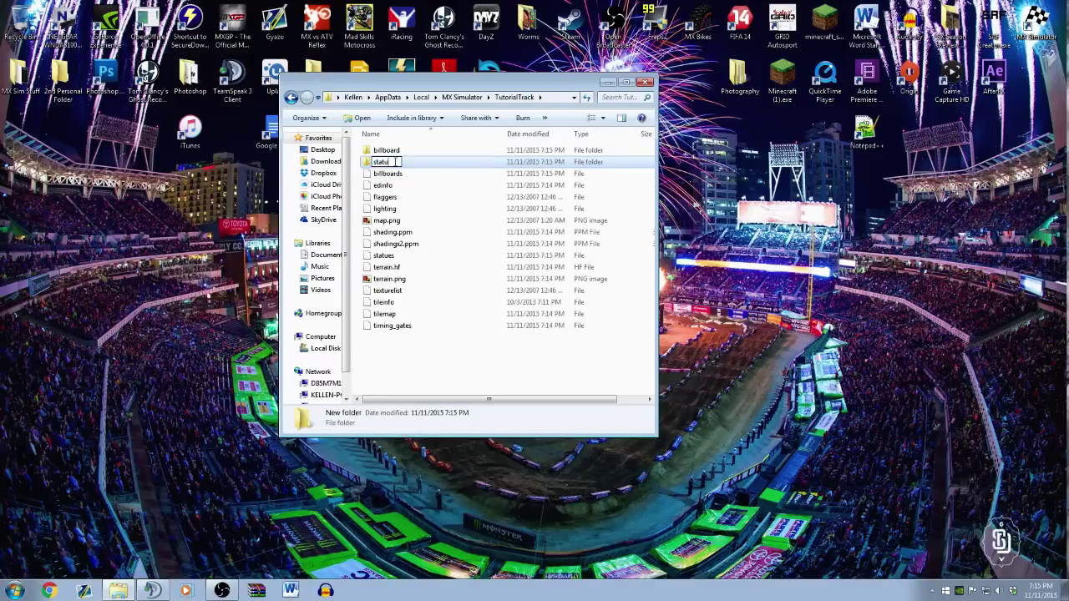
text(statue)
key(Return)
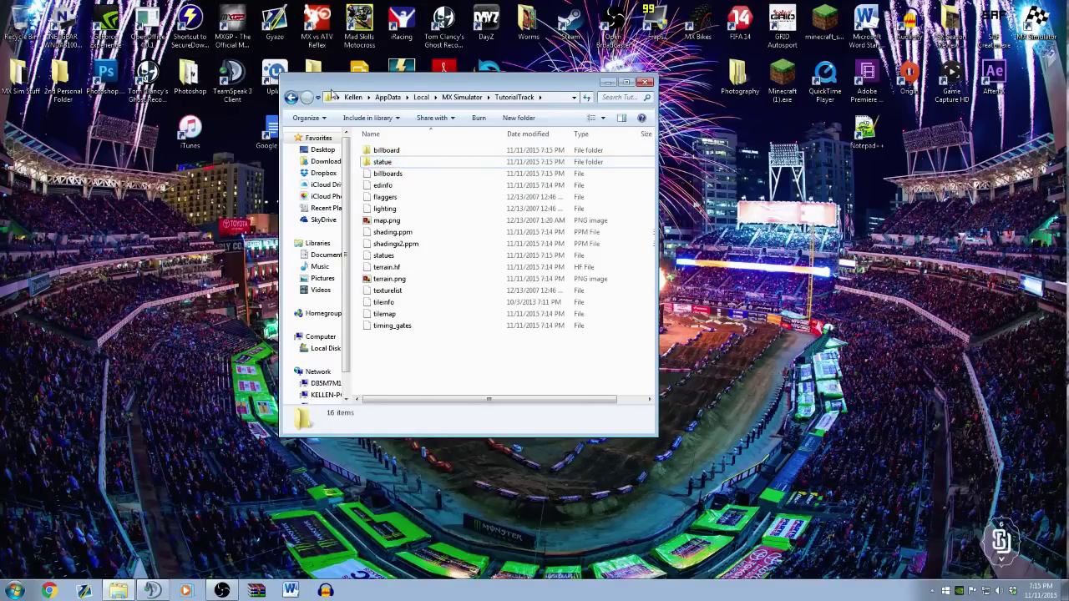
- Return to the MX Simulator folder, look through the track folders and open 2015.yamaha.test
click(291, 98)
scroll(459, 255, down, 5)
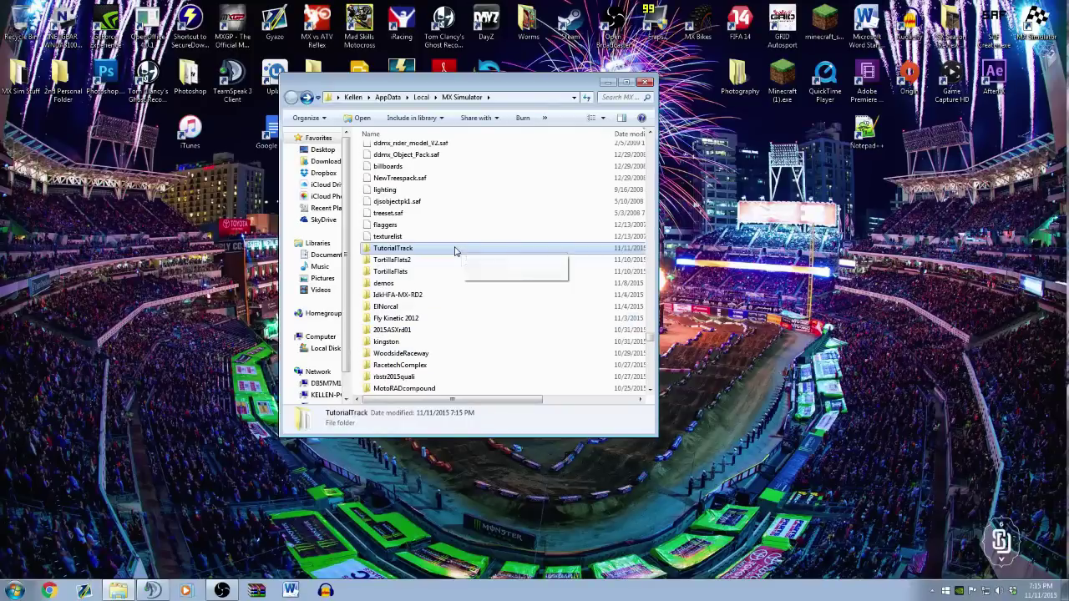
scroll(456, 250, down, 1)
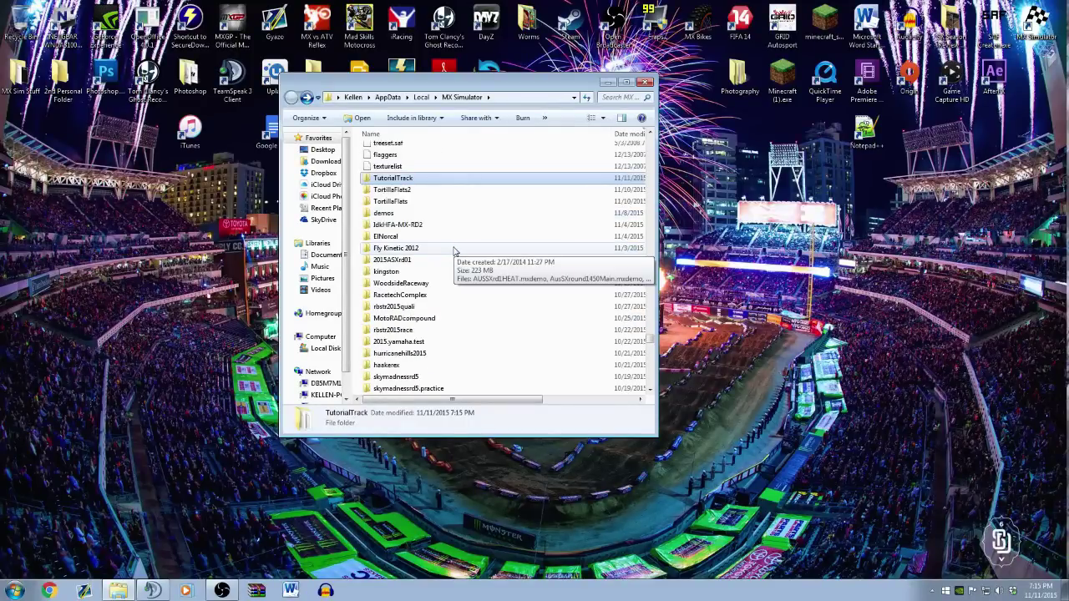
scroll(455, 251, down, 1)
scroll(456, 251, down, 2)
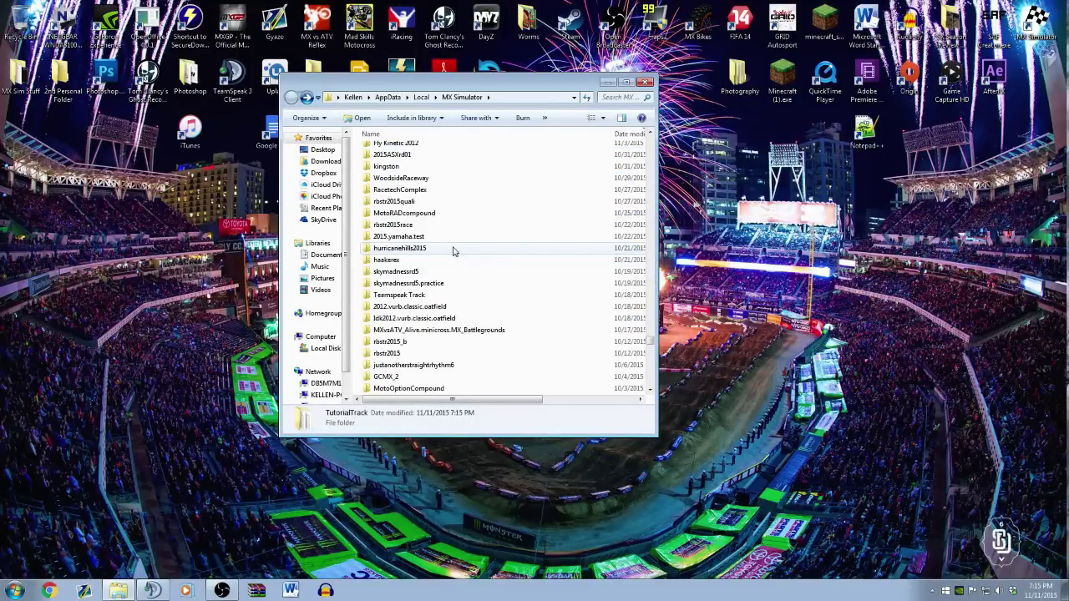
scroll(454, 251, up, 1)
scroll(453, 251, up, 2)
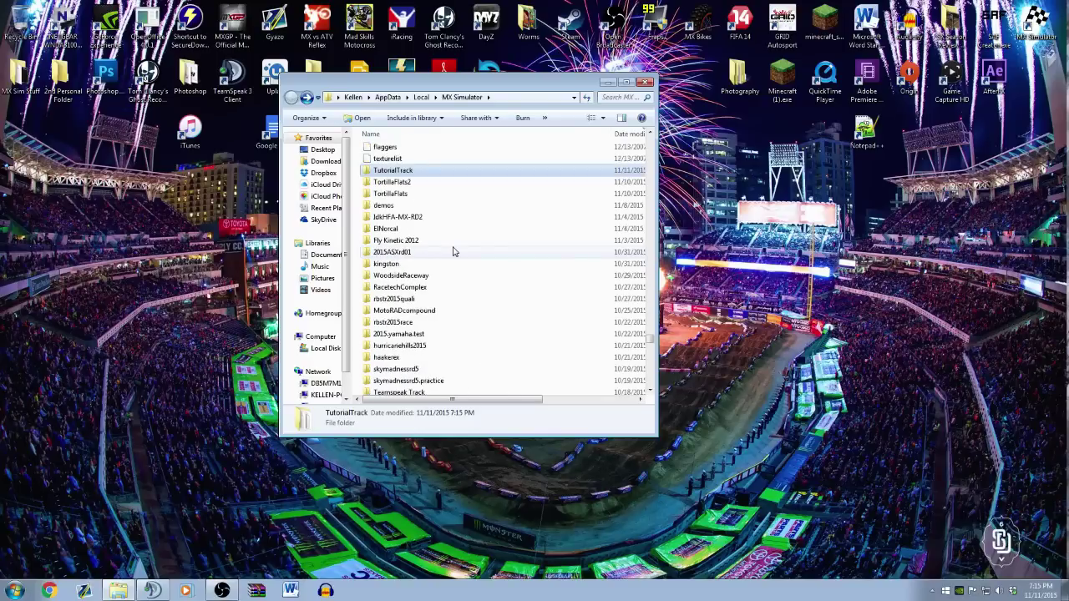
scroll(454, 252, down, 1)
scroll(454, 250, up, 1)
scroll(454, 250, down, 1)
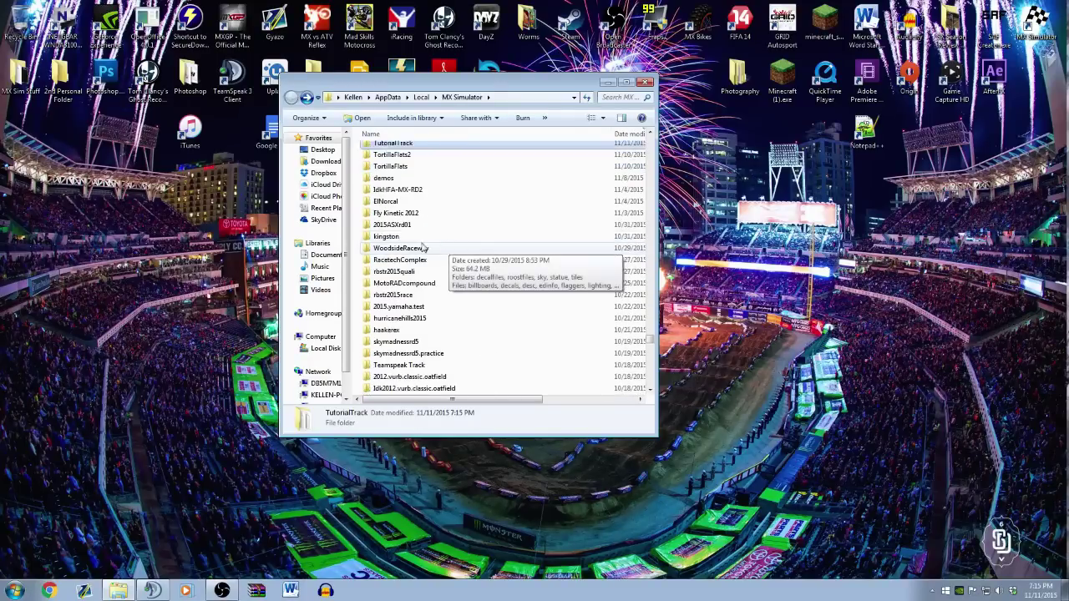
double_click(400, 306)
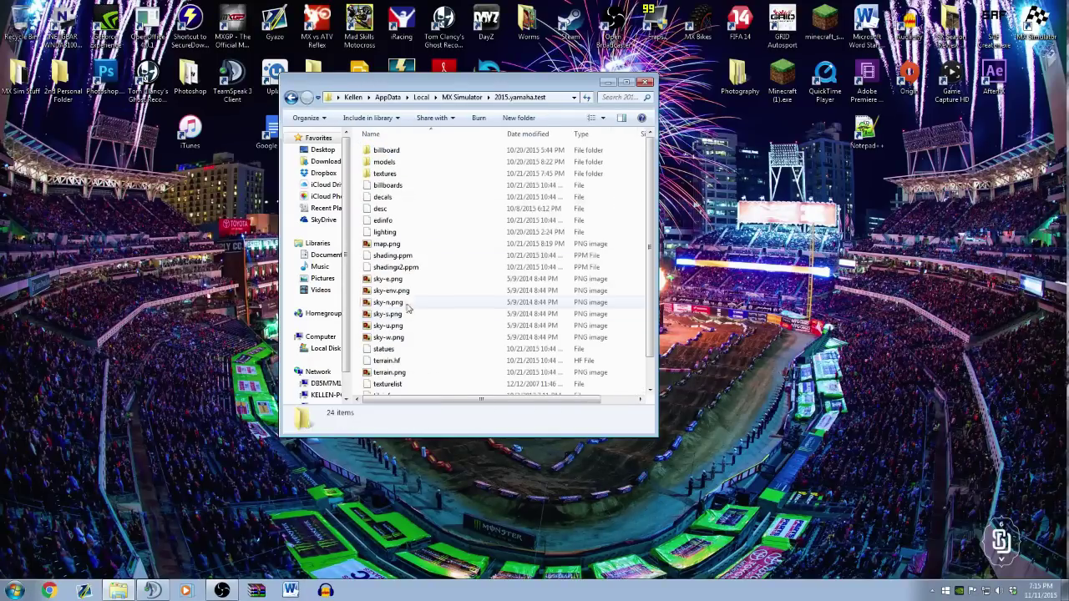
- Examine the object files in the models folder of 2015.yamaha.test and return to the MX Simulator folder
double_click(386, 161)
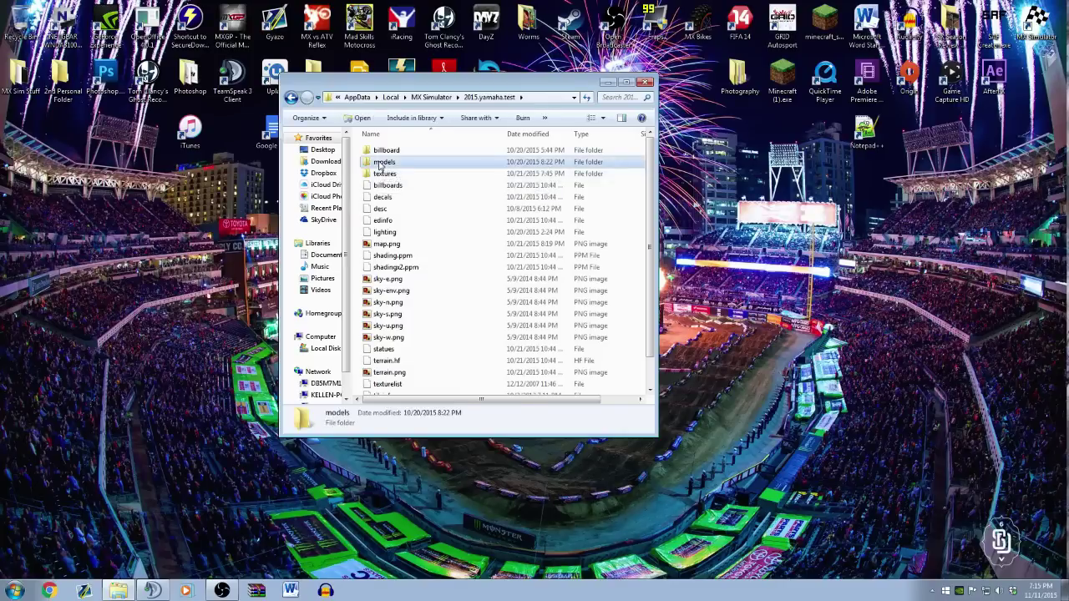
scroll(526, 242, down, 2)
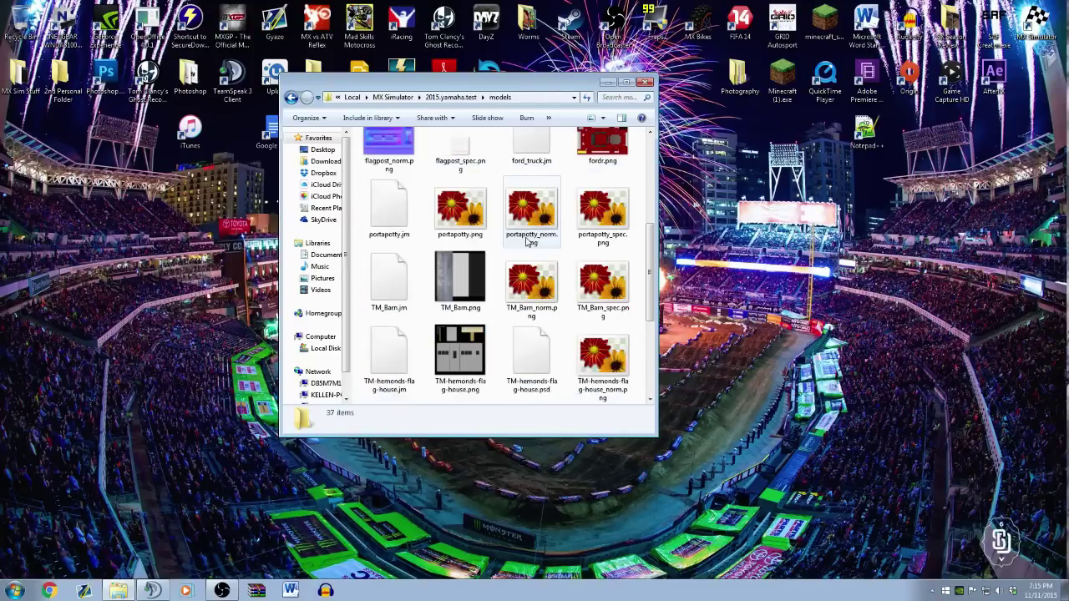
scroll(526, 242, up, 1)
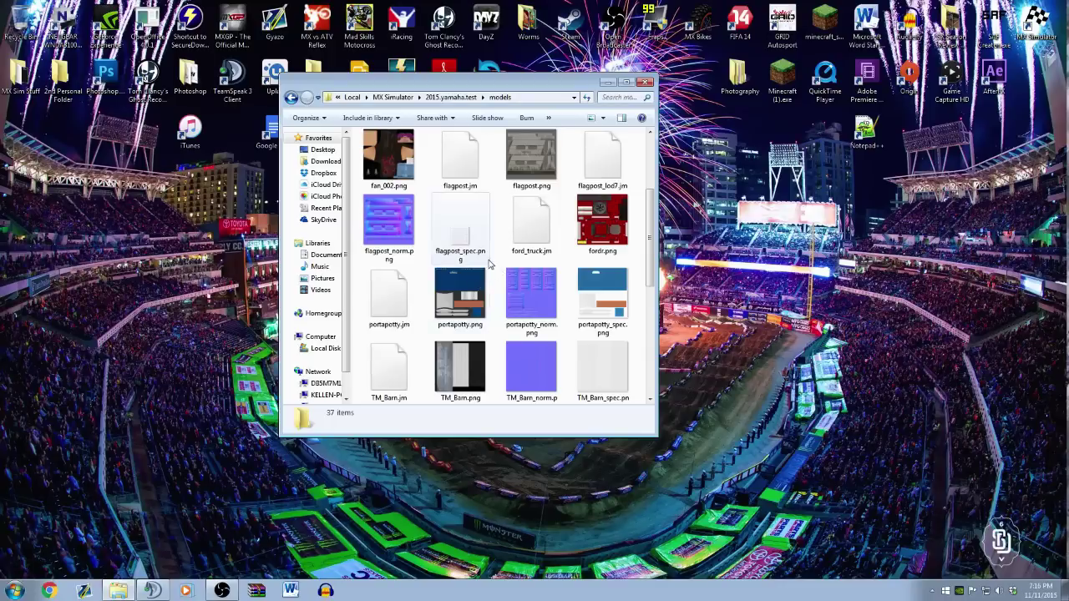
scroll(485, 267, down, 4)
scroll(488, 248, up, 3)
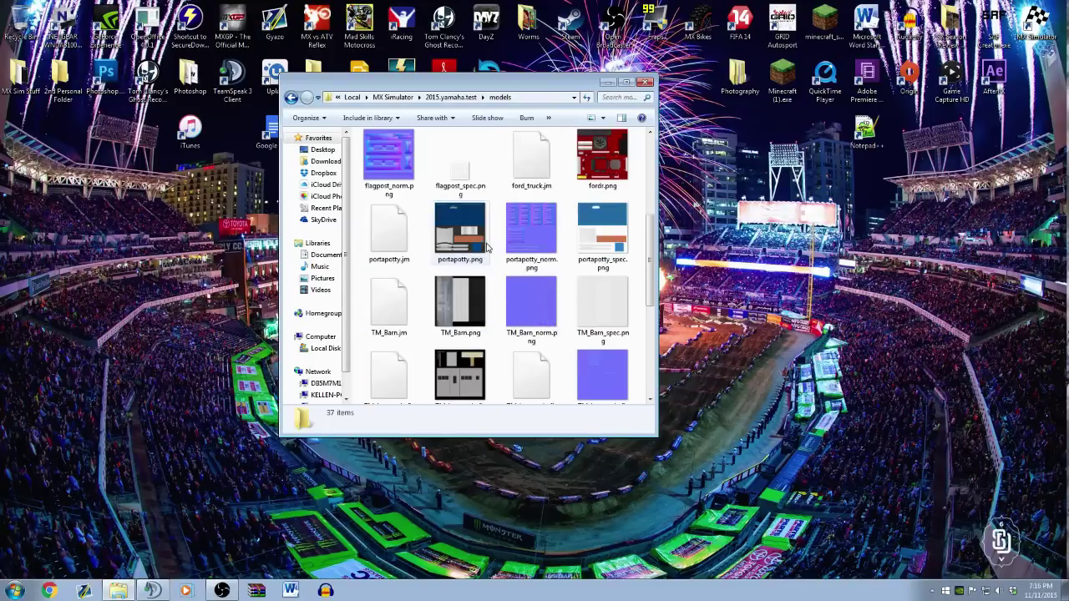
click(291, 98)
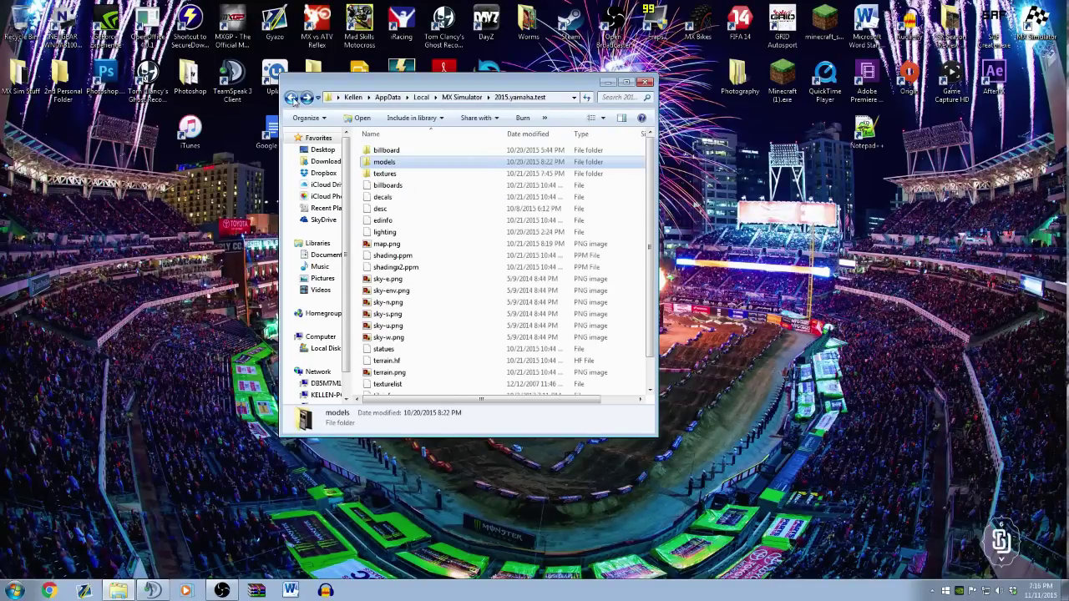
click(291, 98)
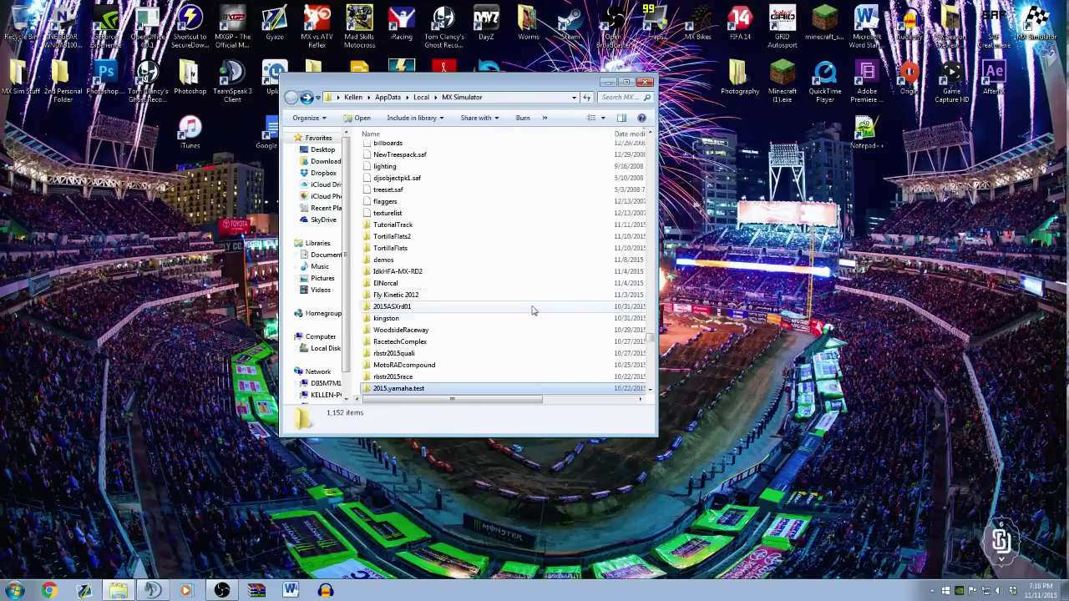
- Find the tmfrcompoundmx track among the MX Simulator folders and open its statue folder
scroll(497, 298, down, 1)
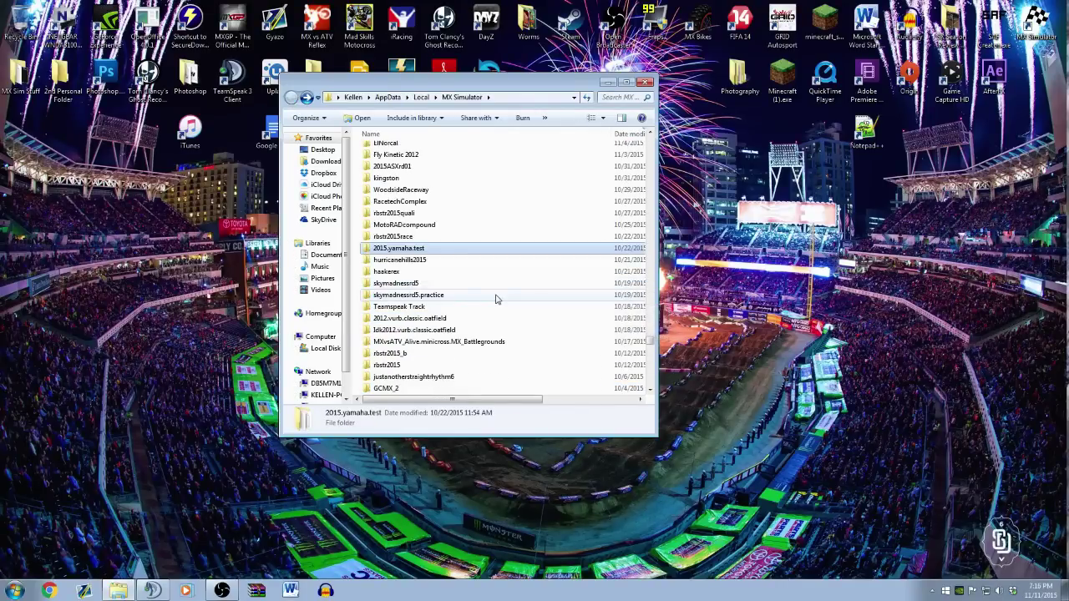
scroll(460, 300, down, 1)
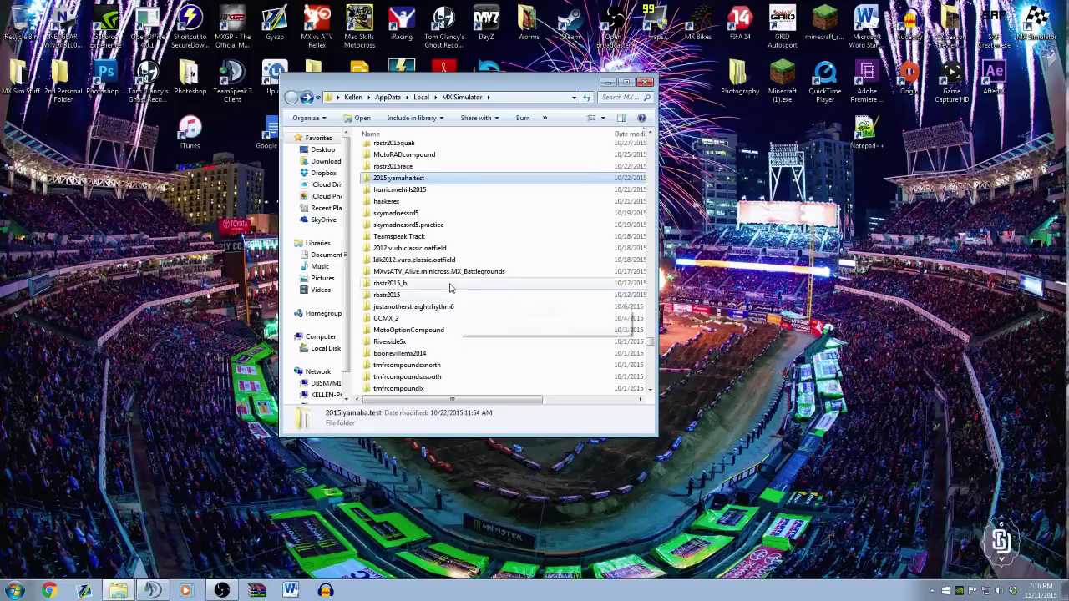
scroll(458, 301, down, 1)
scroll(410, 251, up, 7)
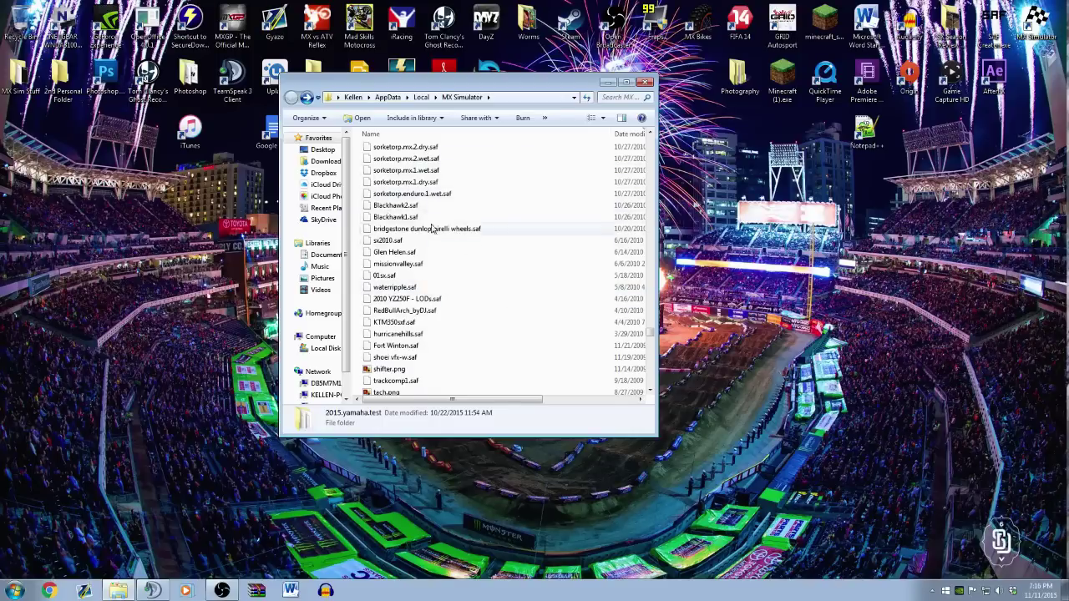
scroll(449, 237, down, 14)
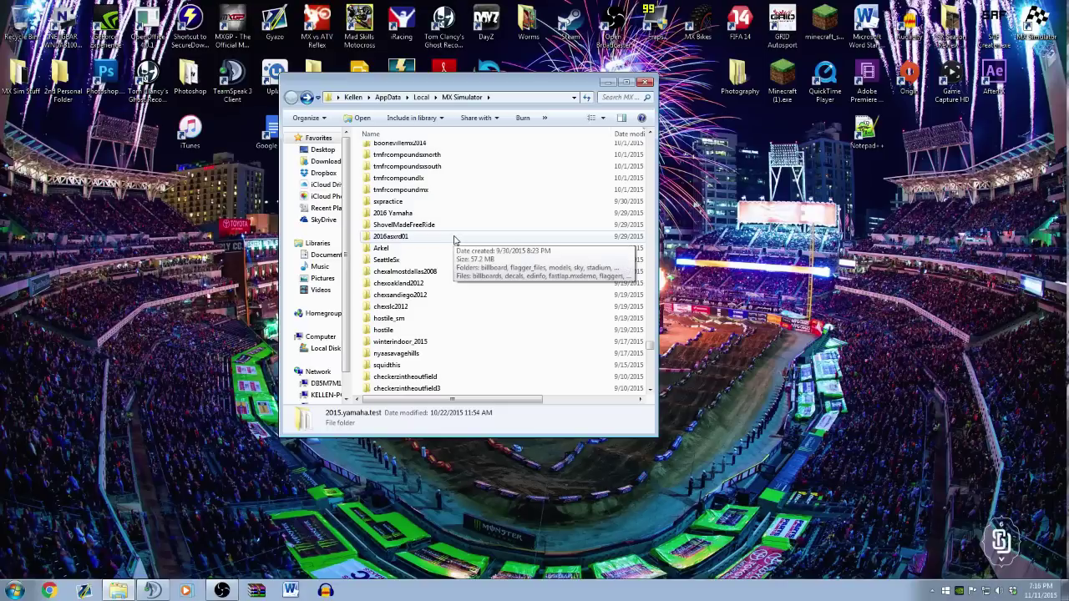
scroll(420, 211, up, 2)
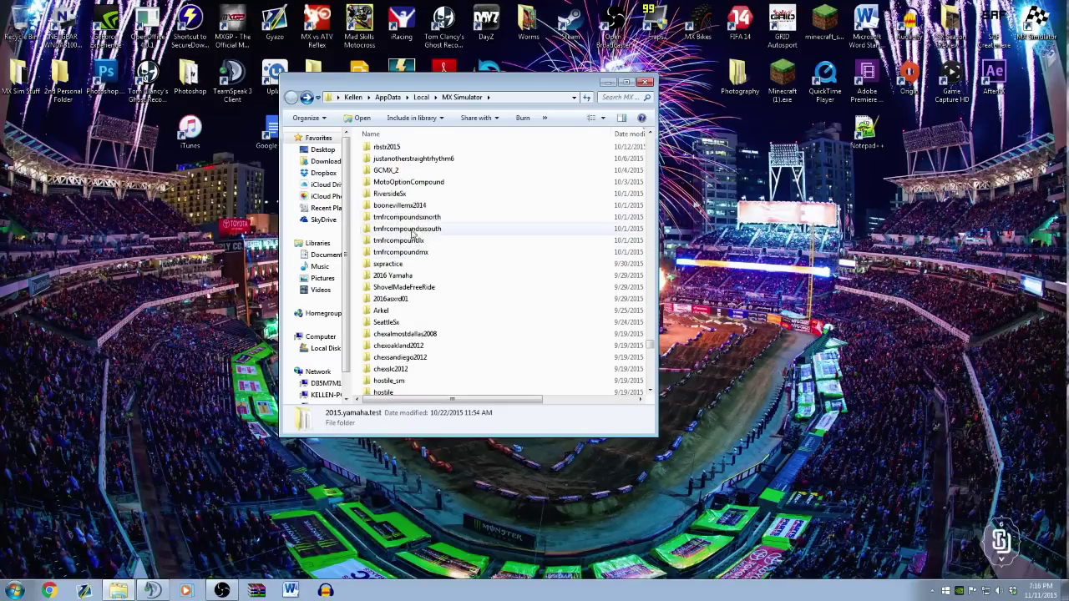
double_click(408, 252)
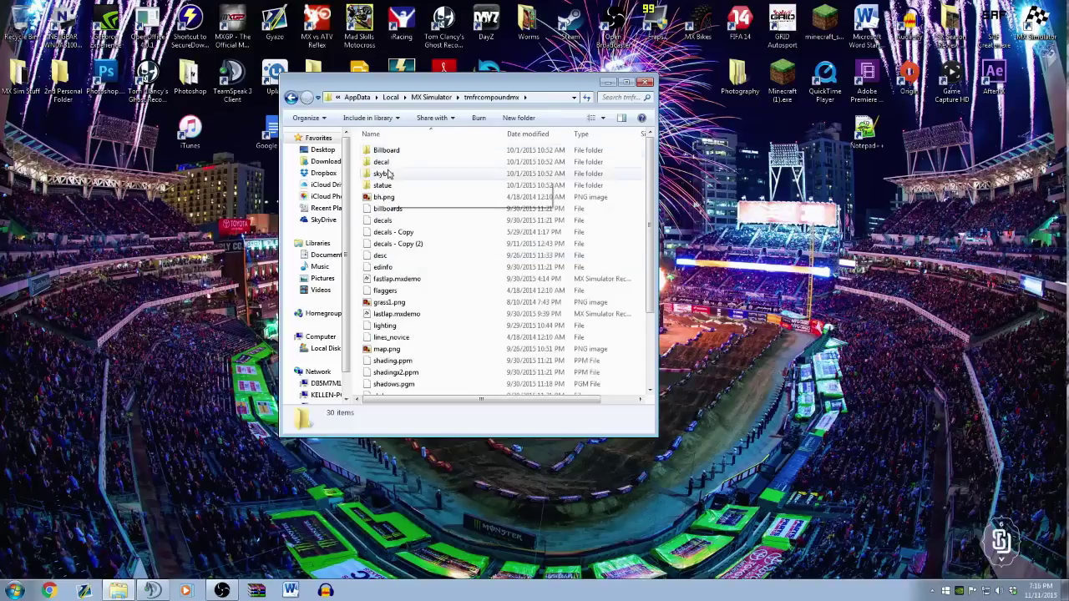
double_click(438, 184)
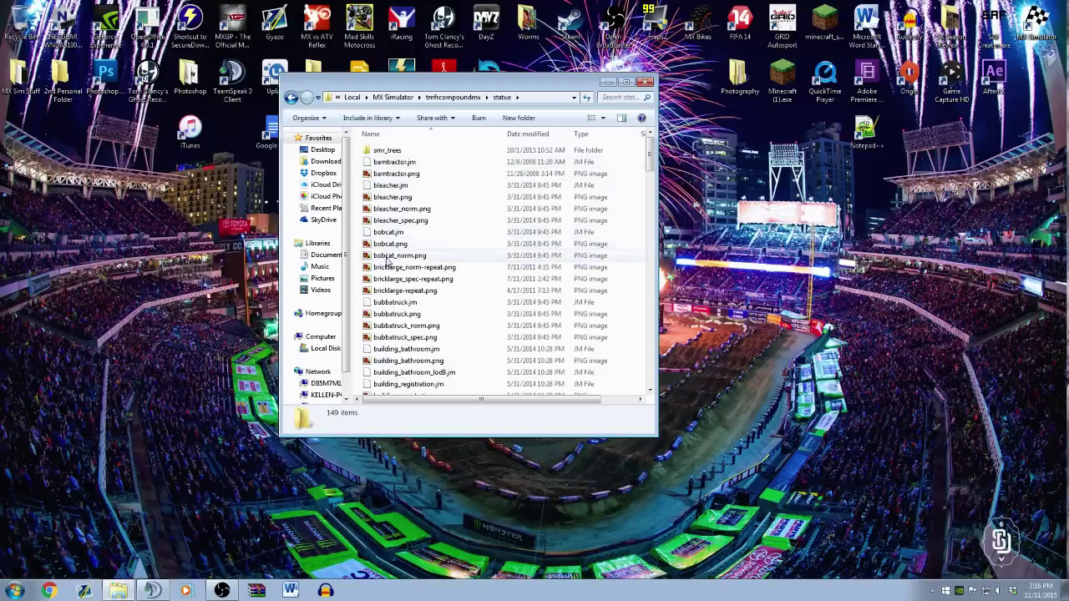
- Locate the gp.bale files in the statue folder and preview gp.bale.white.png
scroll(384, 305, down, 3)
scroll(383, 304, down, 15)
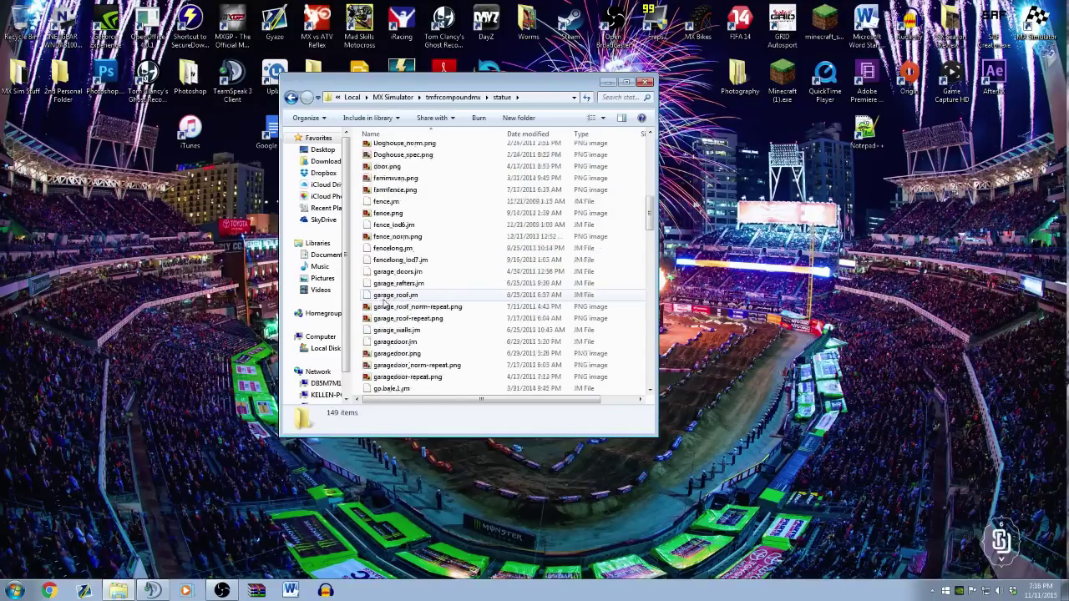
scroll(386, 267, up, 4)
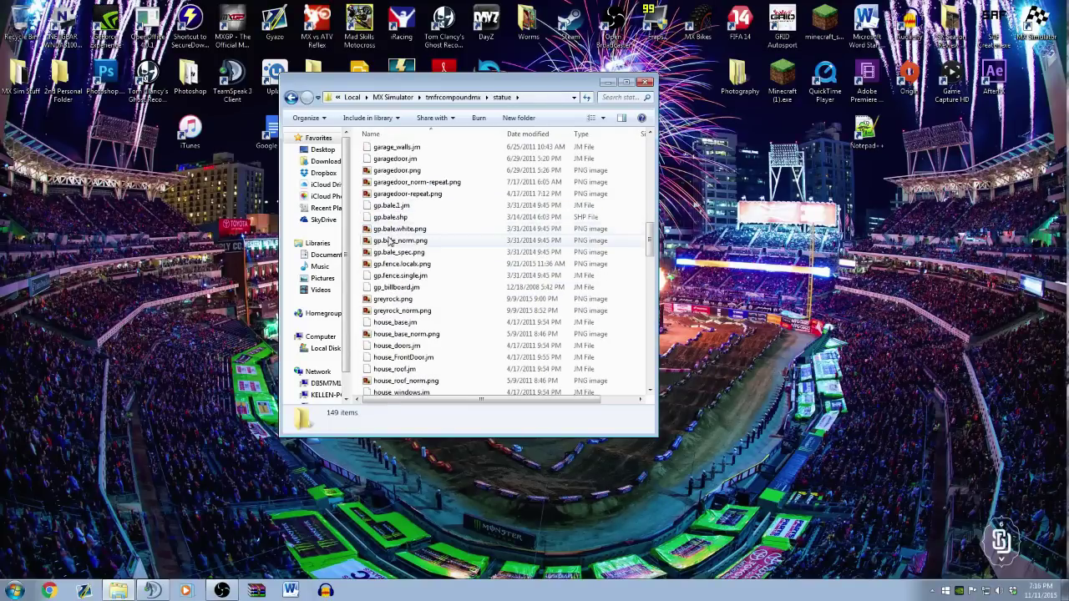
double_click(390, 229)
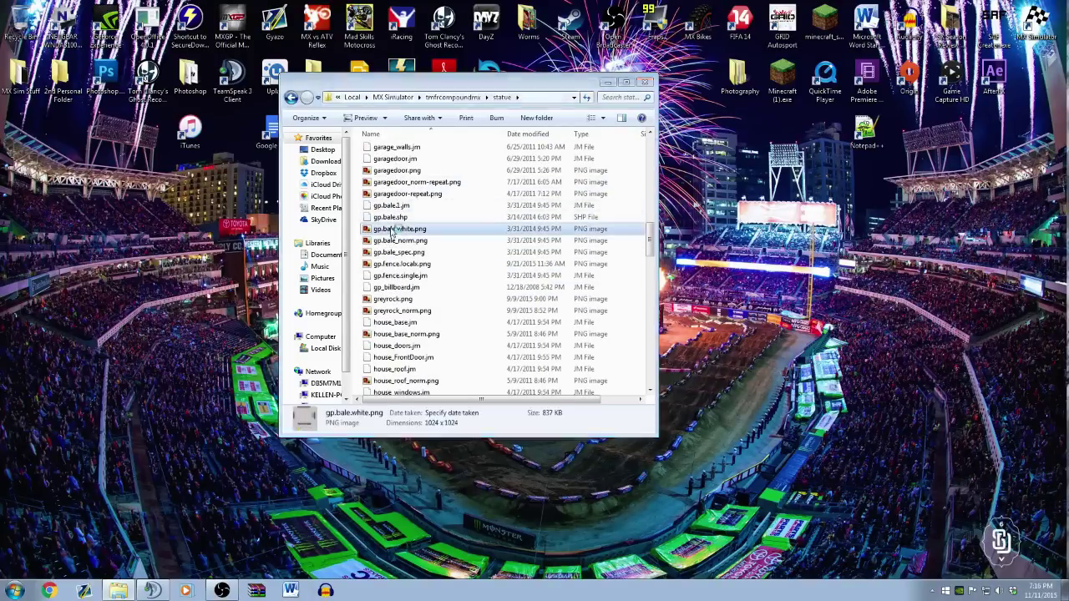
click(1058, 6)
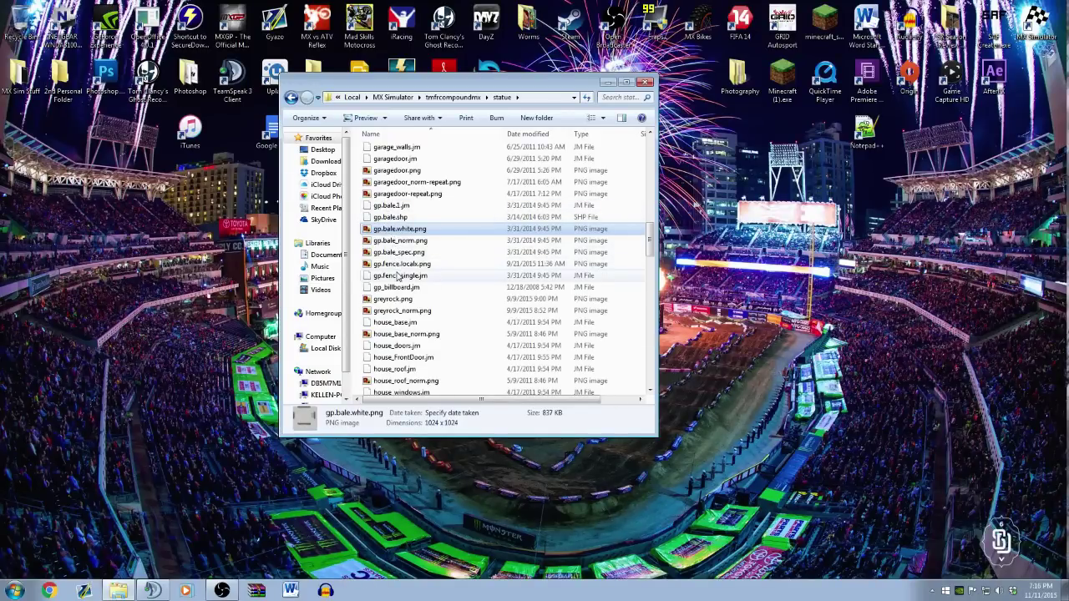
- Copy the five gp.bale files, from gp.bale.1.jm to gp.bale_spec.png, into the statue folder of TutorialTrack
click(391, 206)
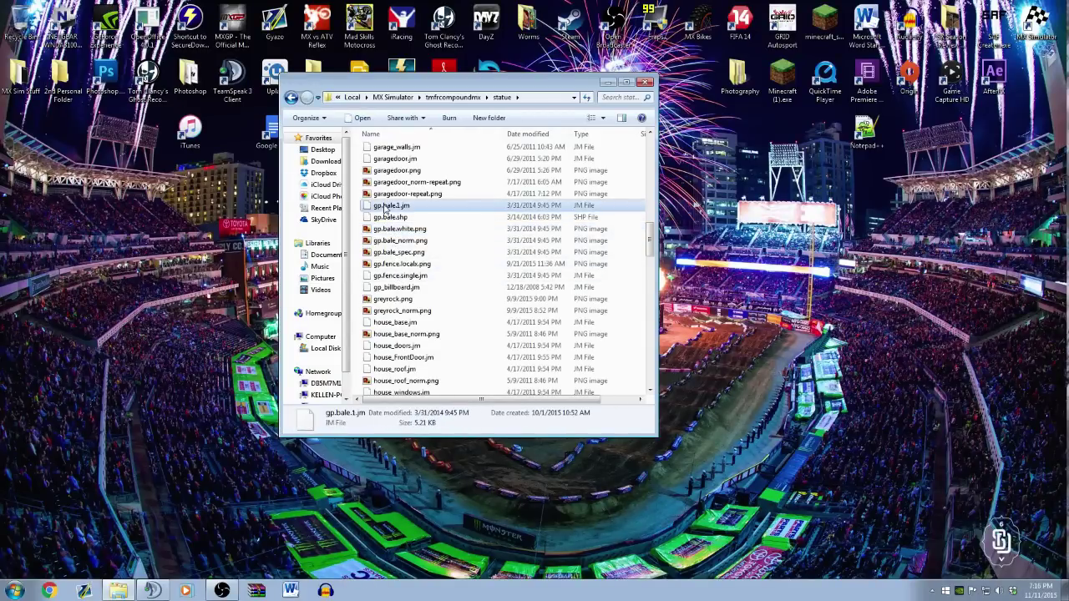
shift+click(396, 253)
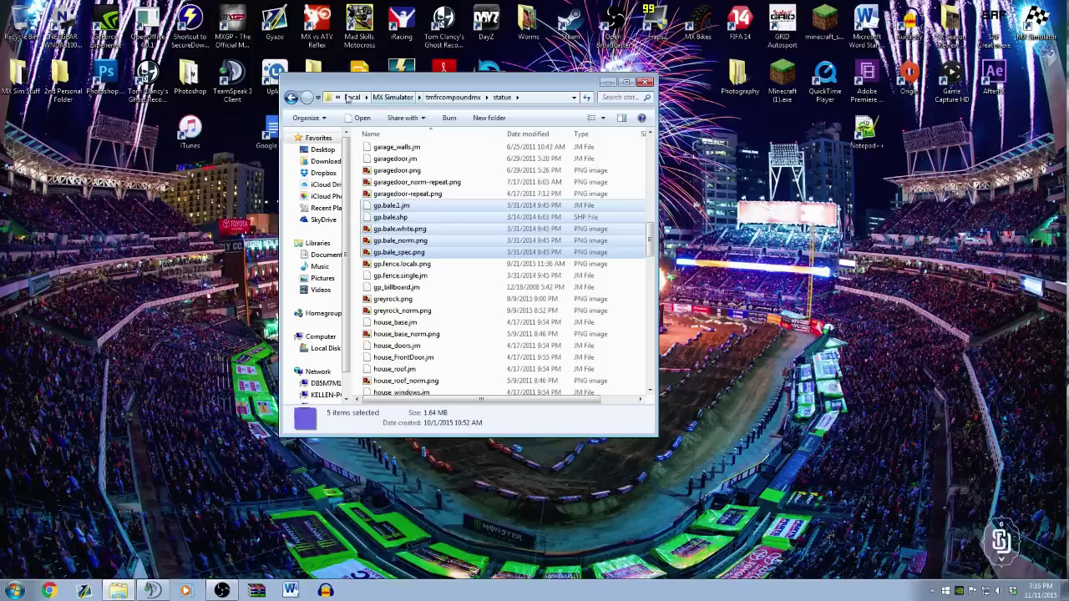
click(291, 96)
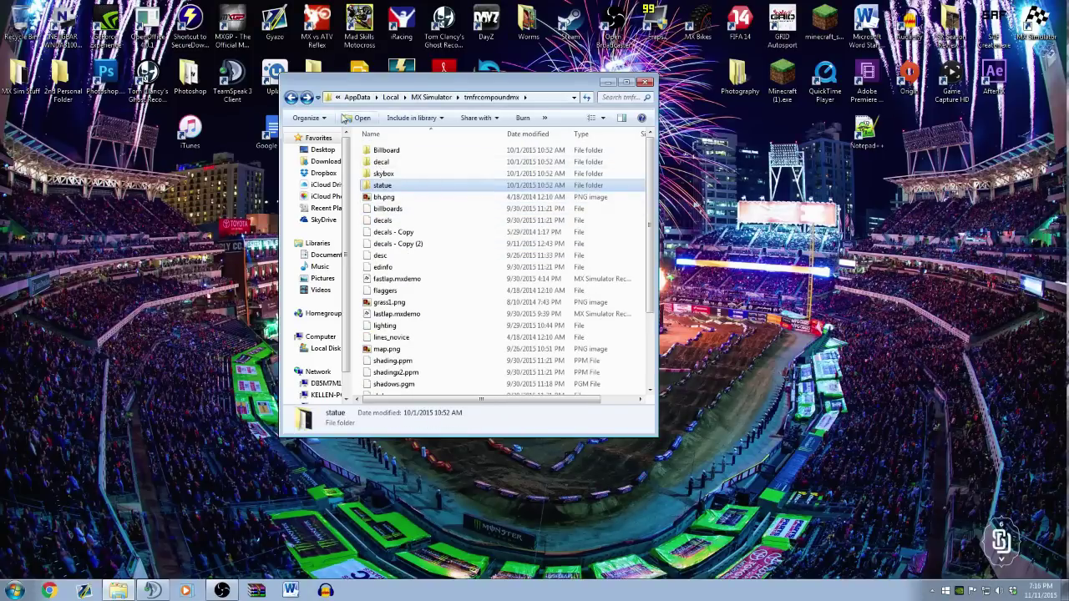
click(292, 97)
scroll(387, 193, up, 8)
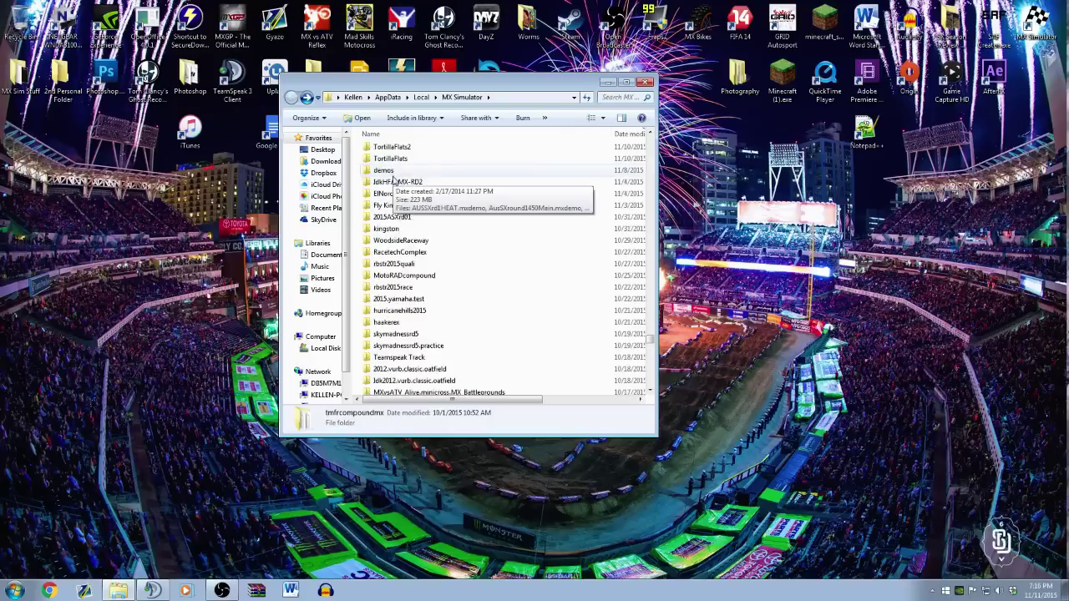
click(395, 310)
double_click(403, 312)
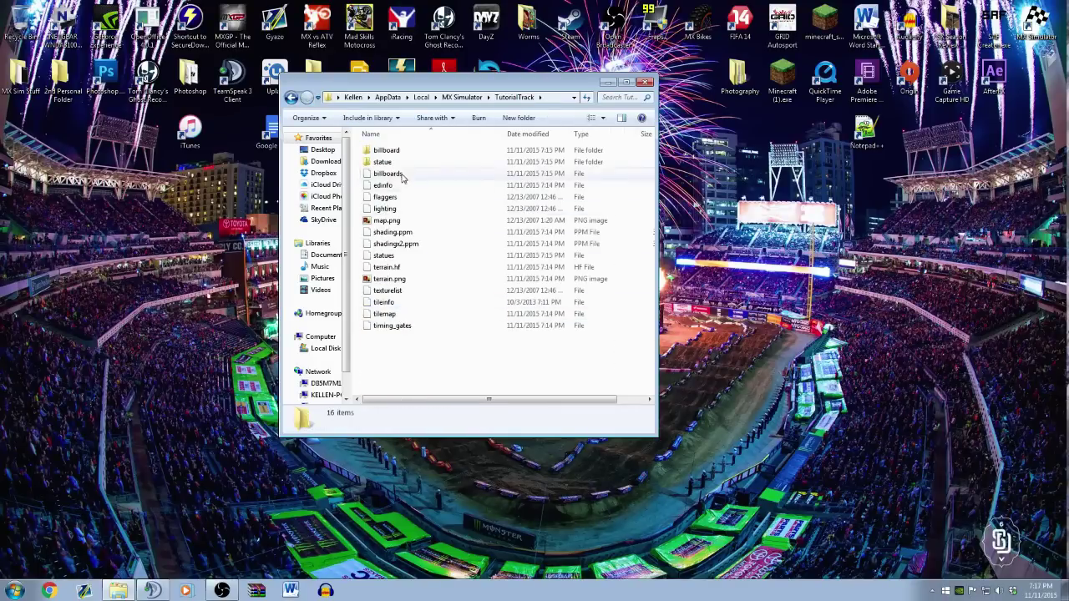
double_click(395, 175)
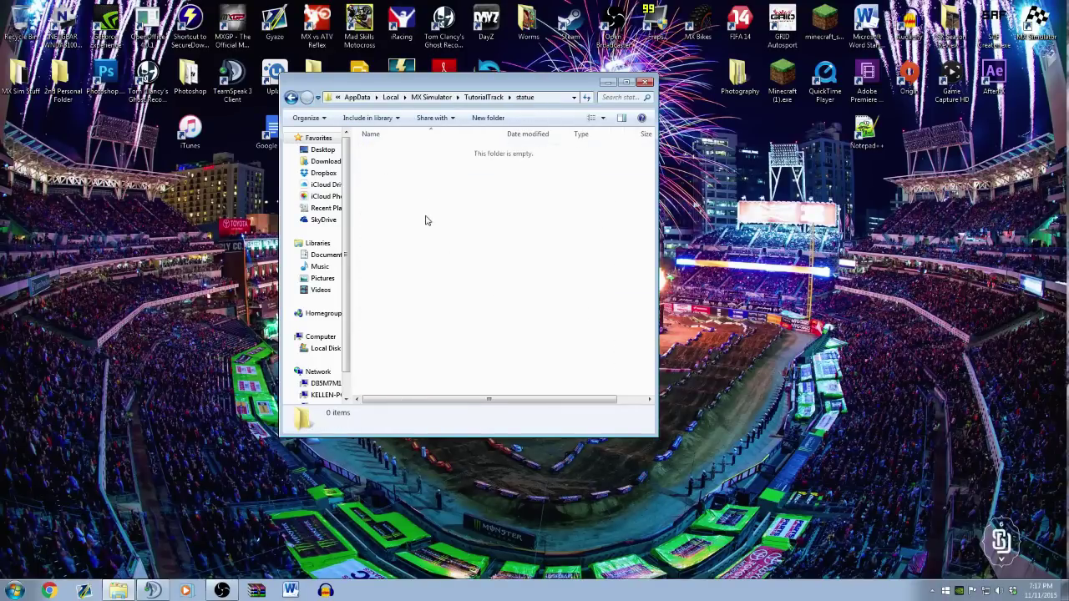
key(ctrl+v)
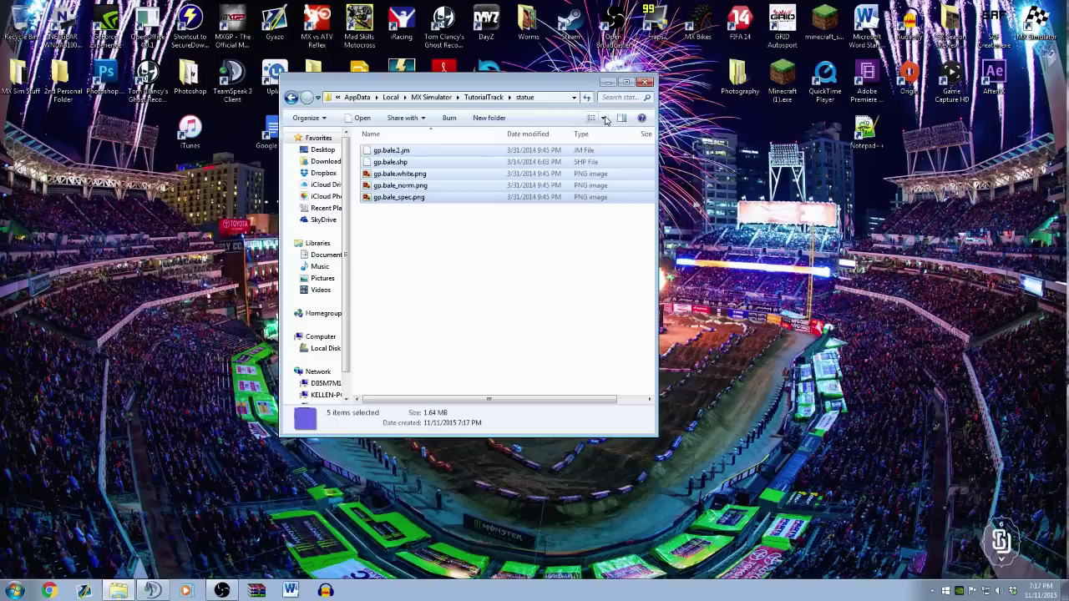
- Show the files in TutorialTrack's statue folder as thumbnail icons and clear the file selection
click(606, 118)
click(647, 57)
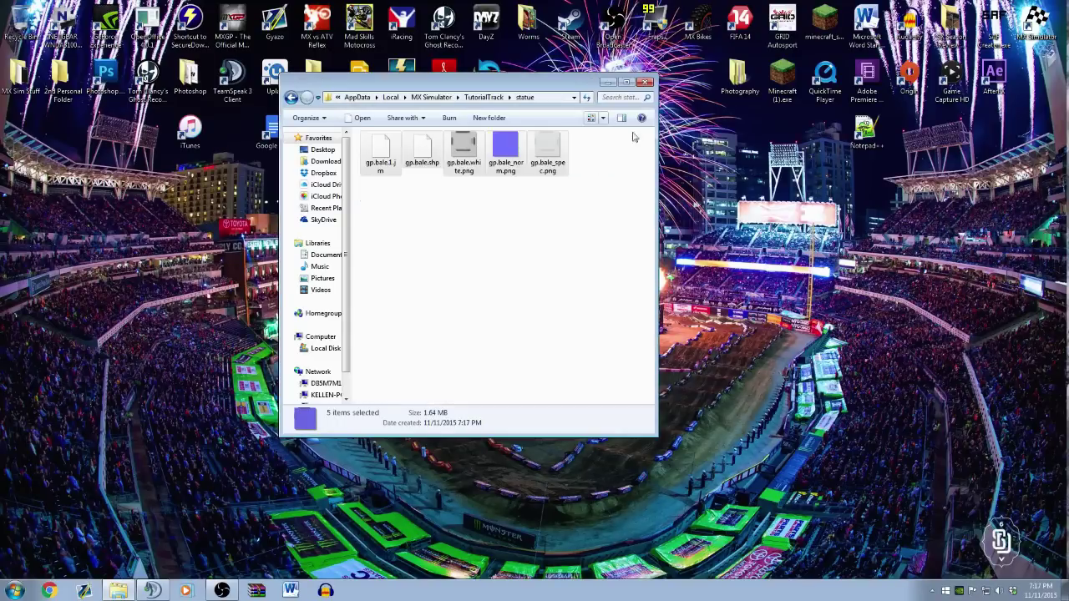
click(585, 234)
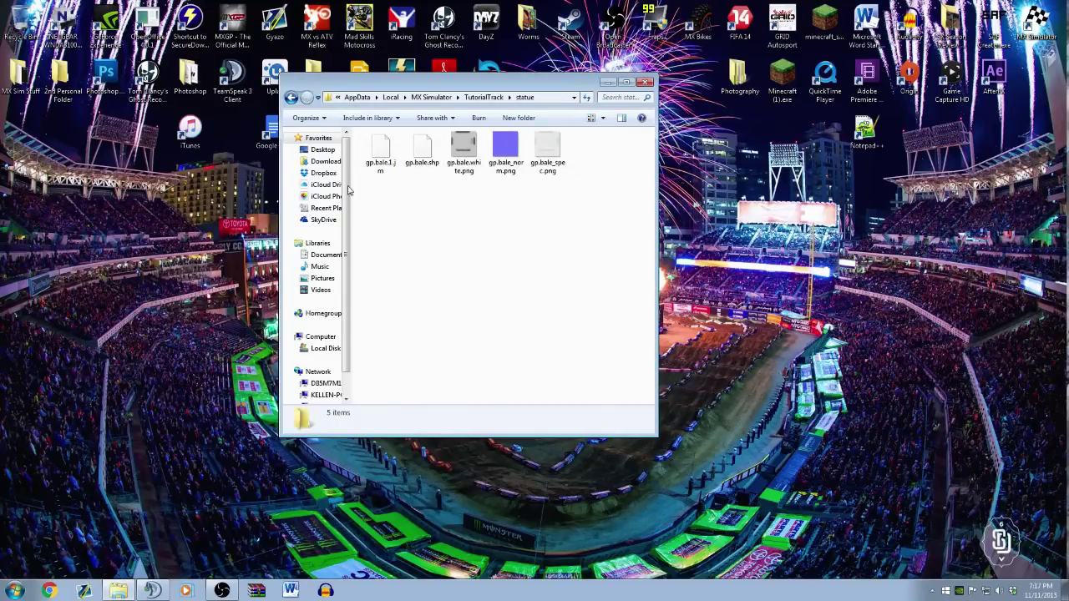
- Return to the MX Simulator folder and reopen the tmfrcompoundmx track folder
drag(398, 85, 467, 92)
click(360, 105)
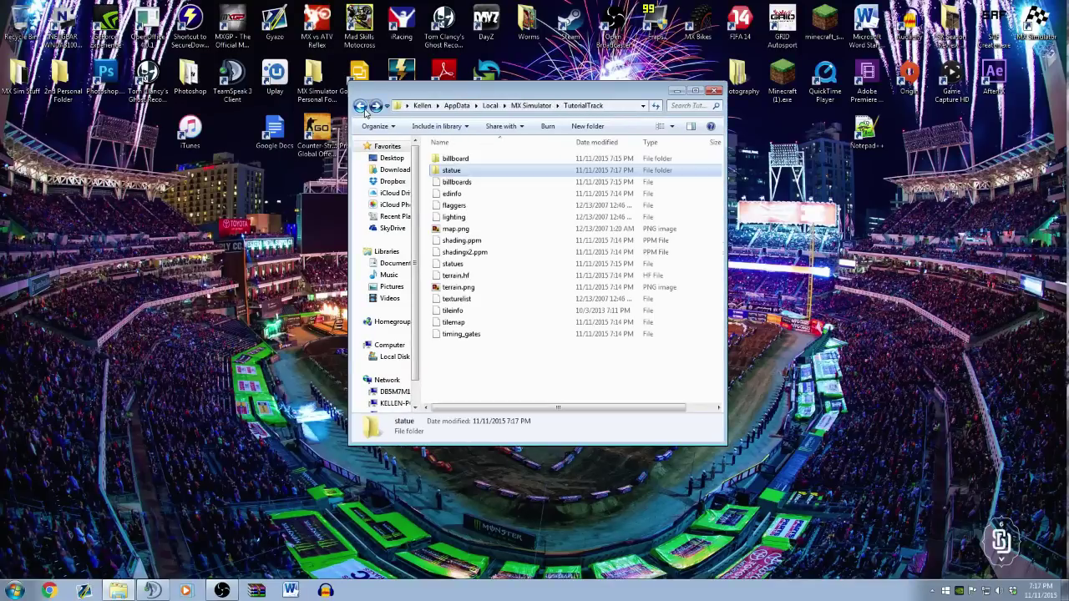
click(360, 106)
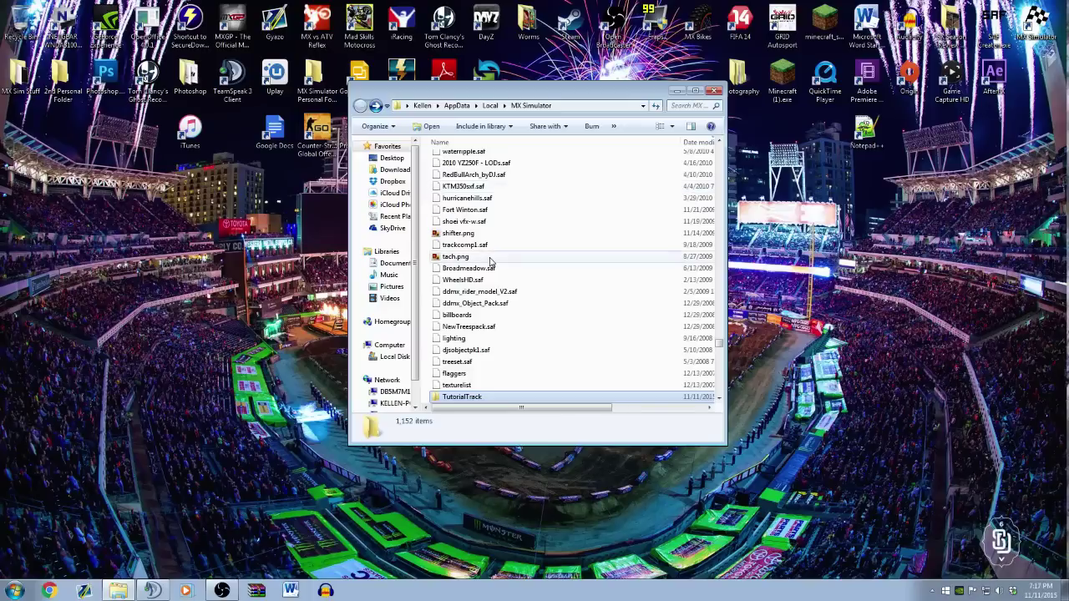
scroll(490, 258, down, 10)
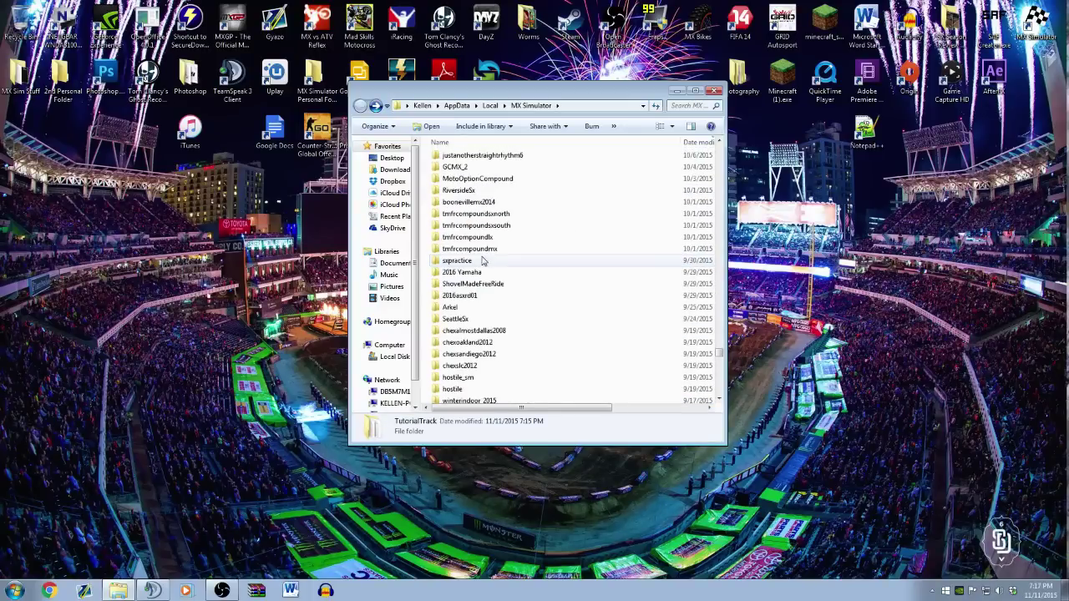
double_click(490, 251)
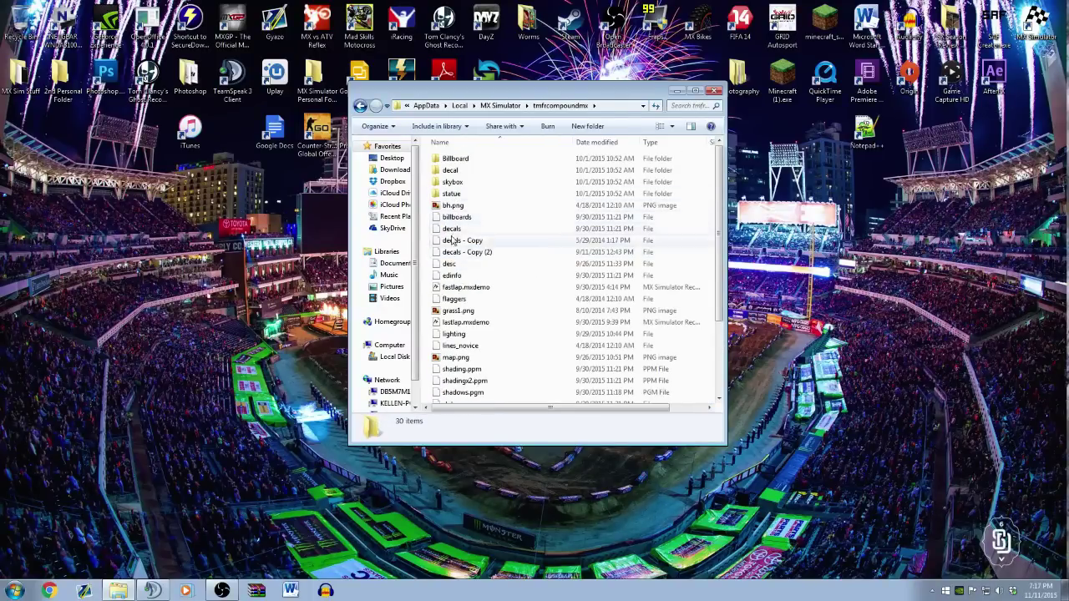
- Open tmfrcompoundmx's statues file in Notepad++ and examine how its gp.bale entries are written
scroll(463, 367, down, 1)
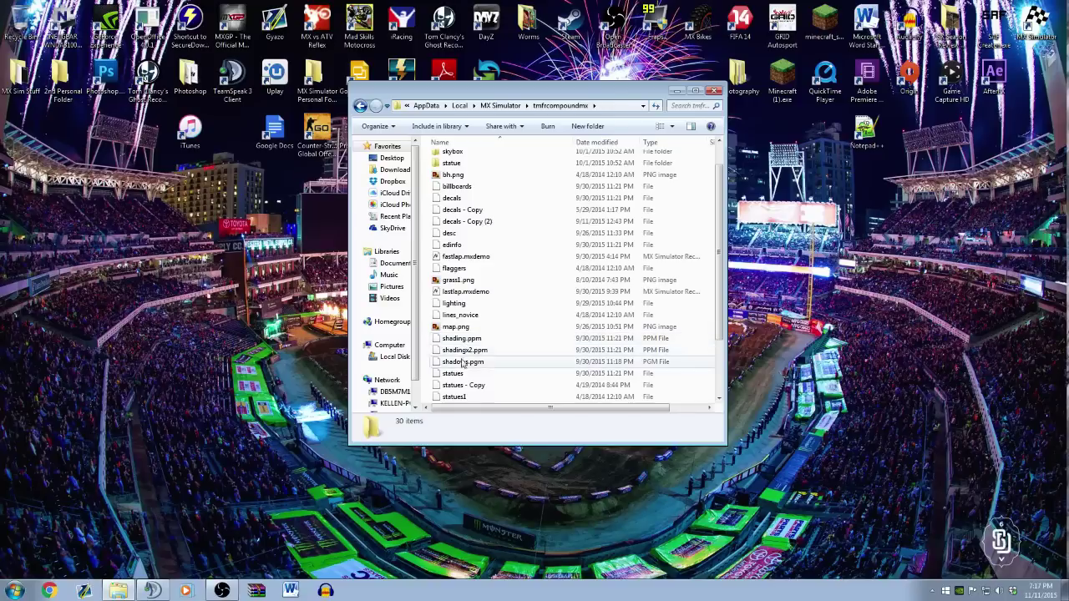
right_click(461, 376)
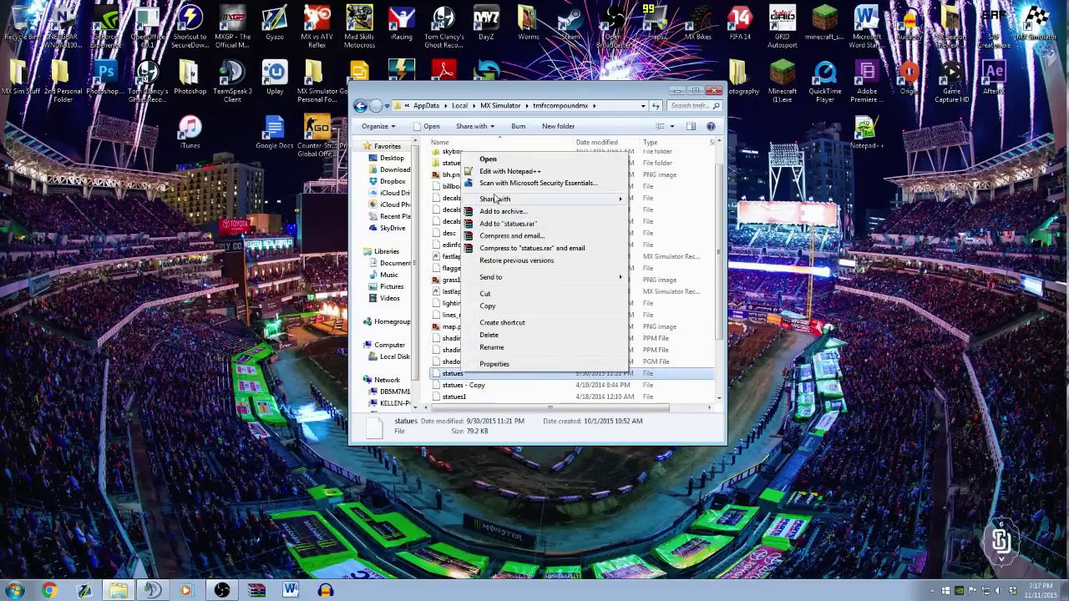
click(501, 172)
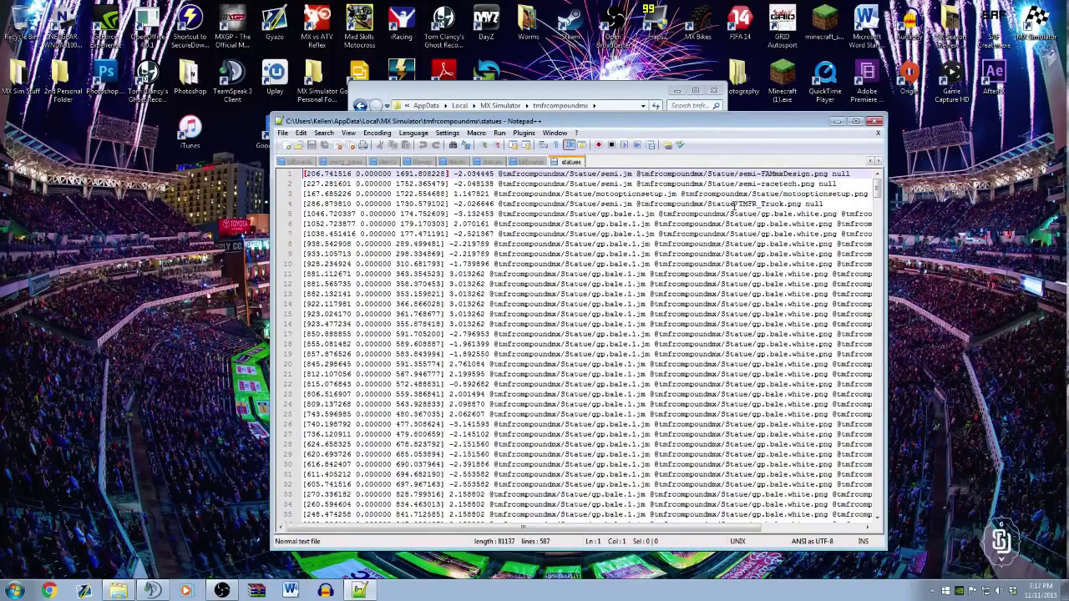
scroll(766, 314, down, 2)
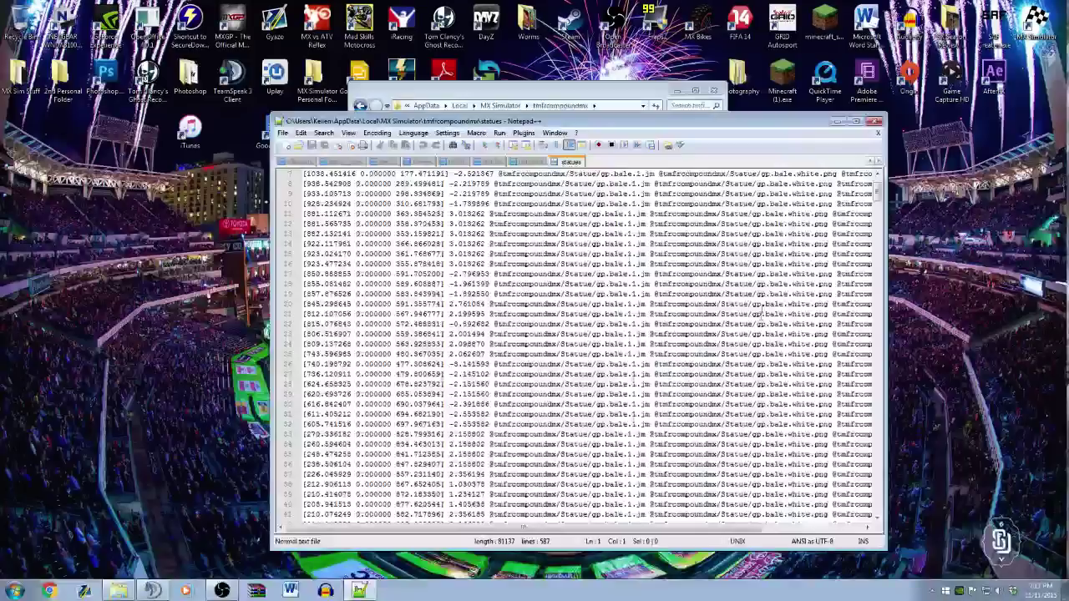
scroll(838, 331, up, 2)
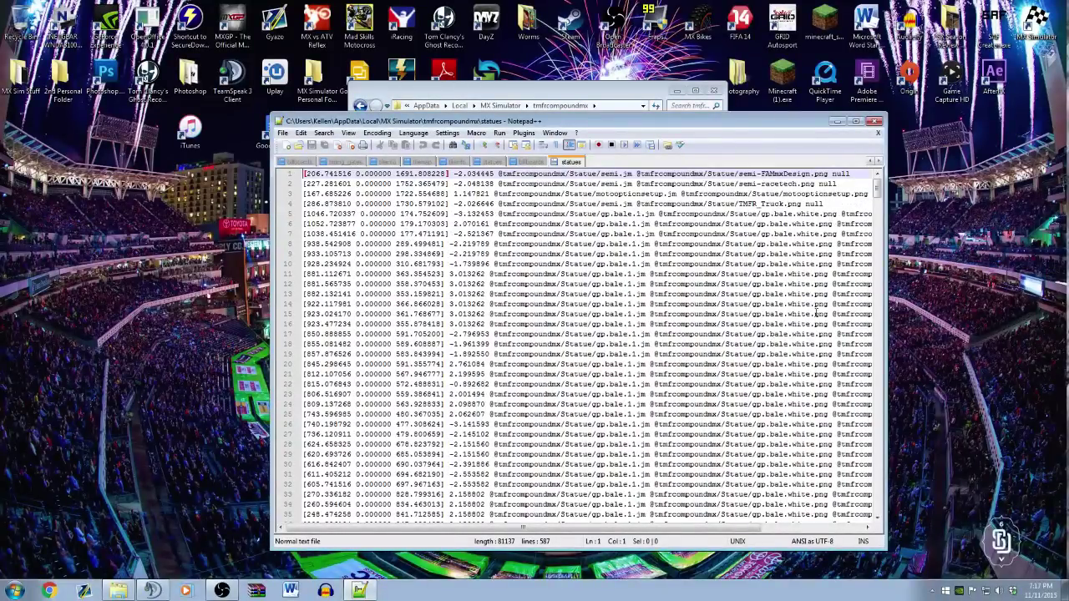
- Copy the first gp.bale line, line 5, from tmfrcompoundmx's statues file and close the file
drag(733, 528, 836, 534)
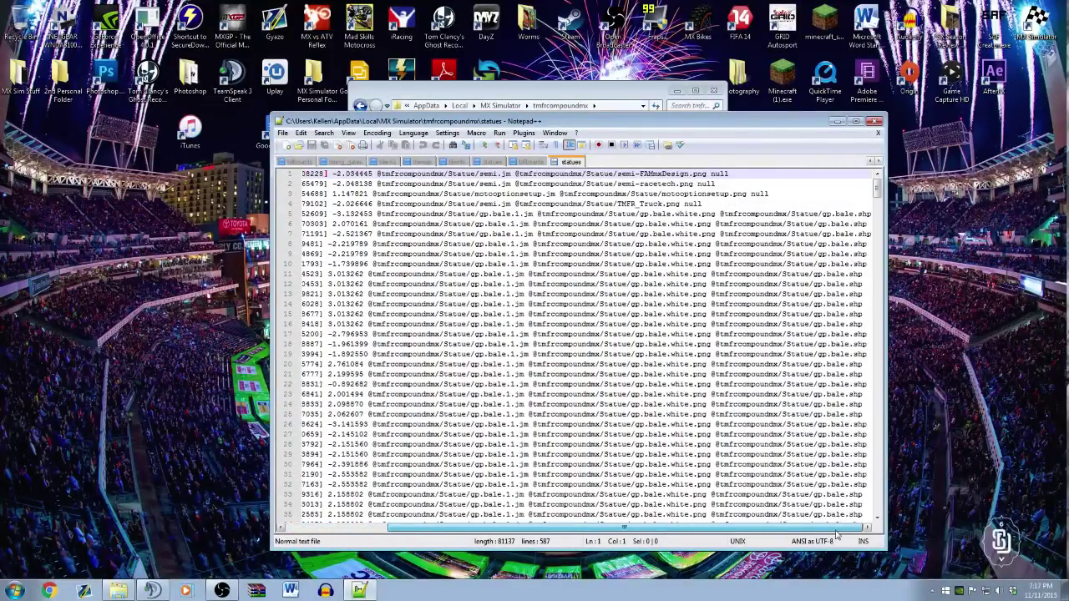
drag(873, 214, 288, 214)
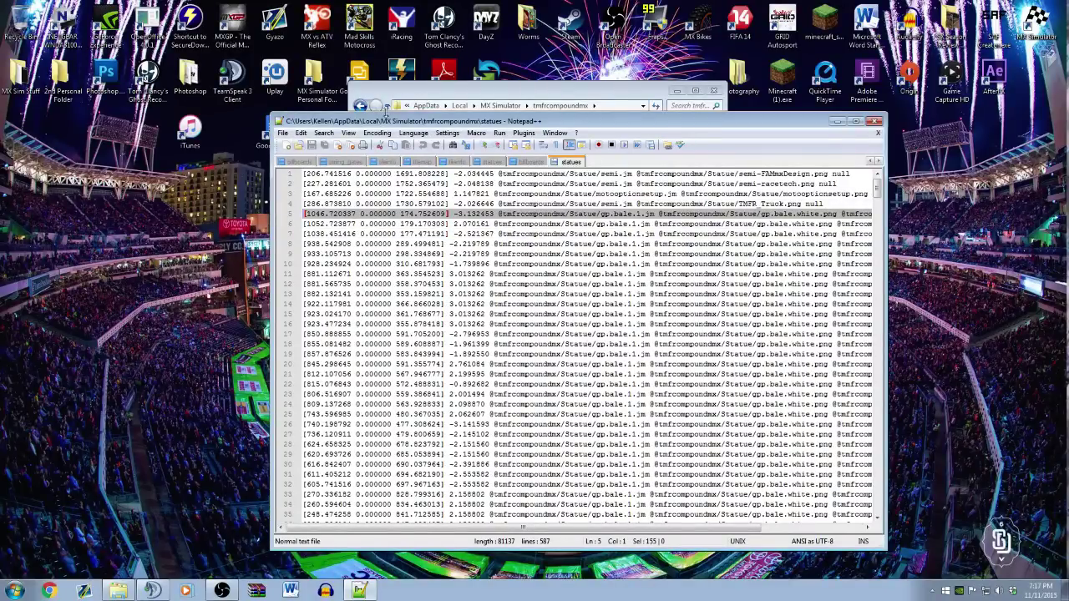
click(874, 121)
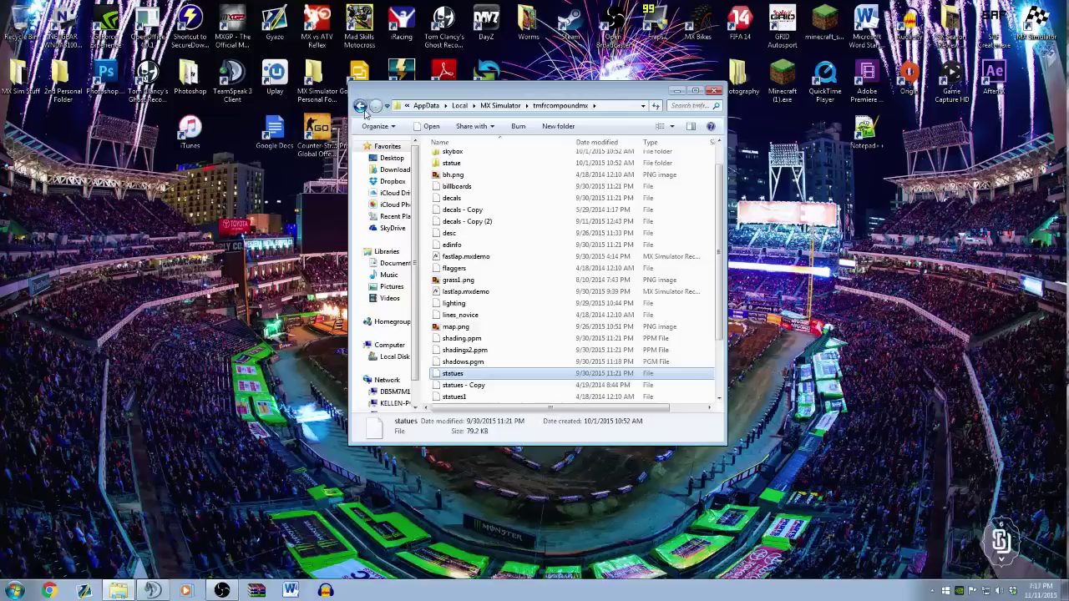
- Open the statues file of TutorialTrack in Notepad++ and arrange the folder and editor windows beside each other
click(360, 105)
double_click(463, 245)
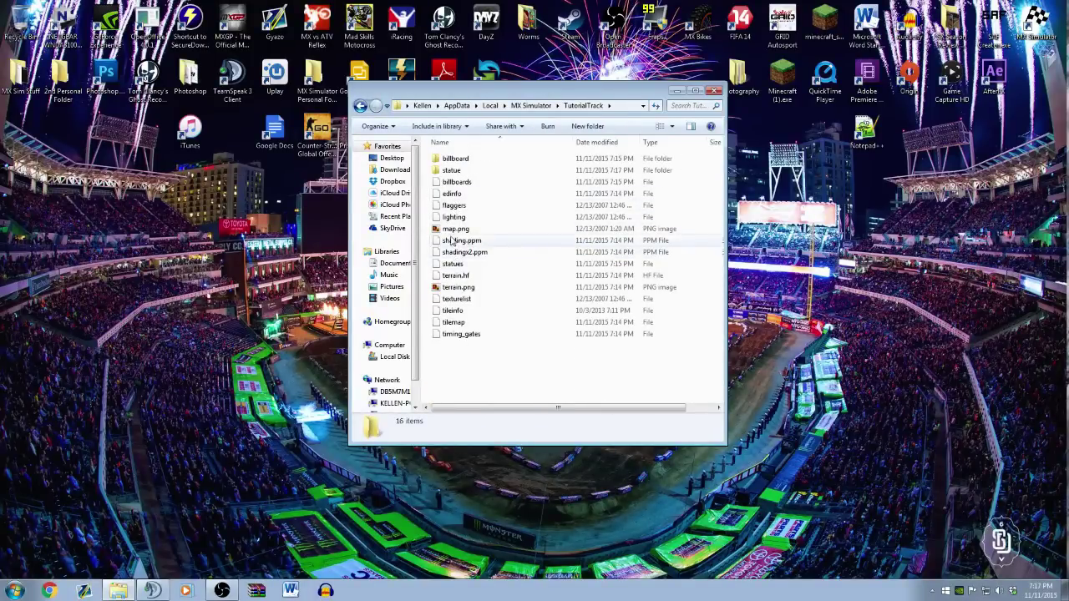
right_click(465, 268)
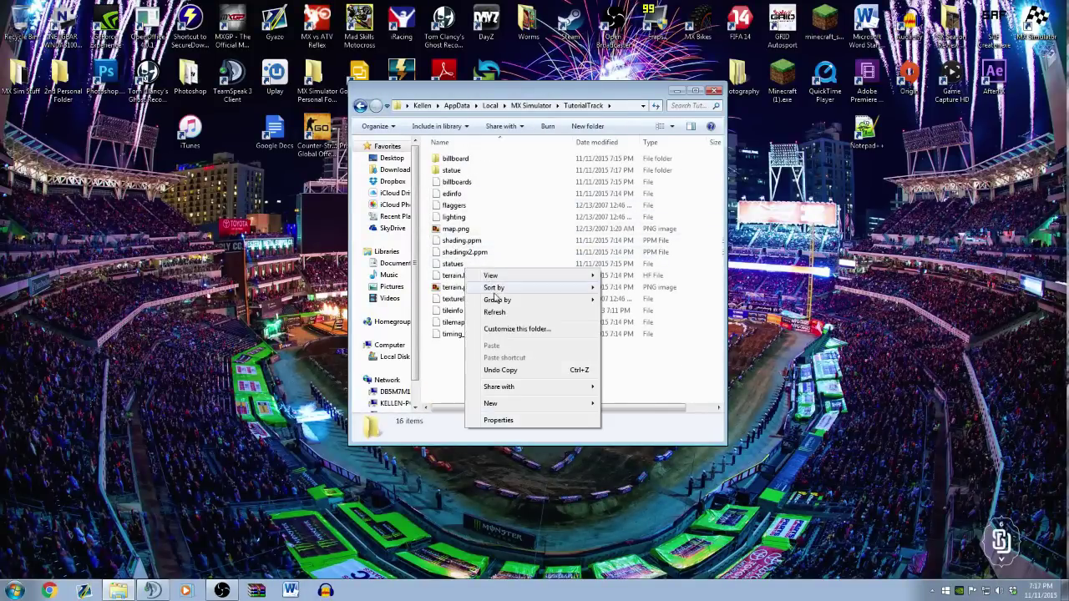
right_click(454, 260)
click(489, 277)
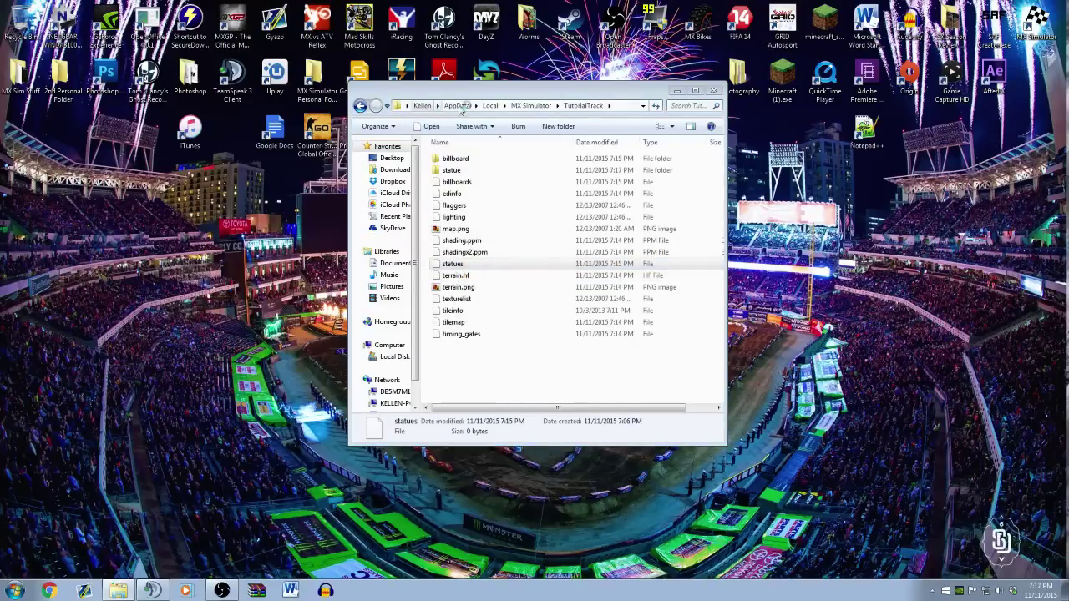
drag(451, 90, 149, 16)
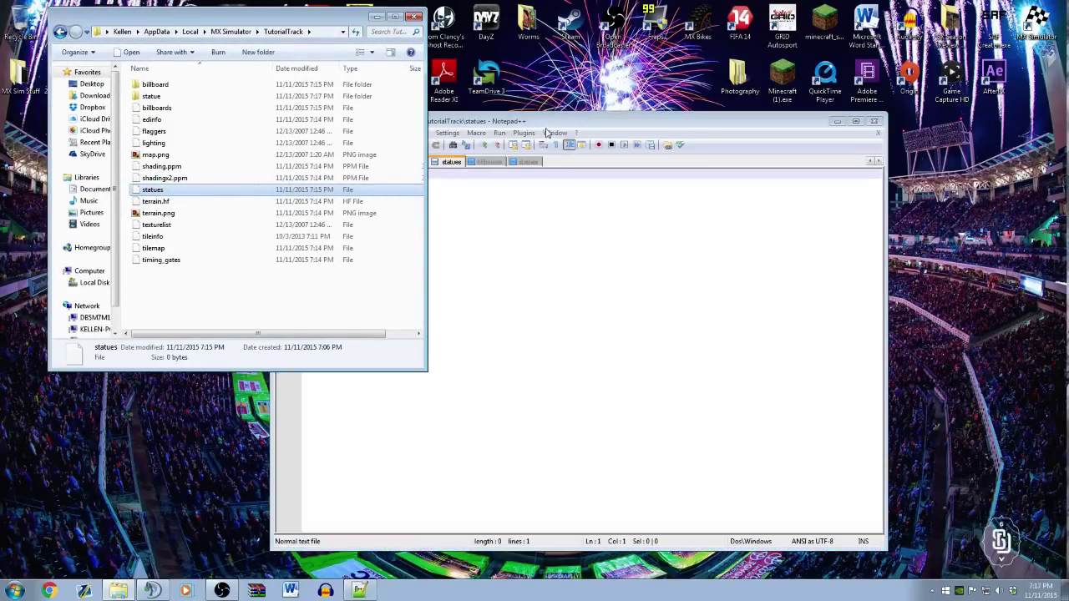
drag(547, 124, 677, 125)
- Paste the copied bale line into TutorialTrack's statues file and change its rotation value to -1.132453
key(ctrl+v)
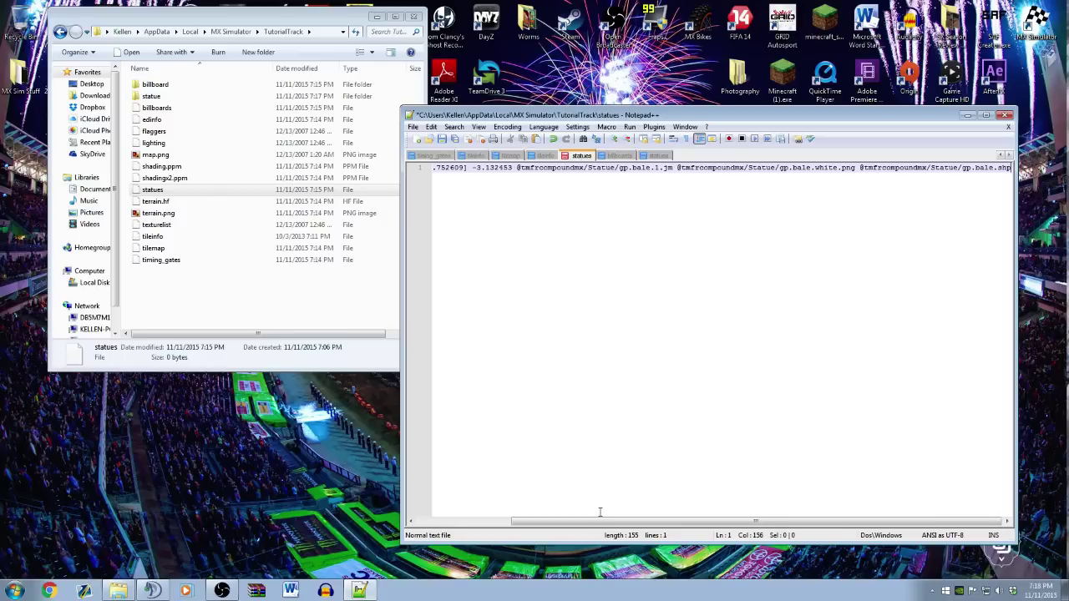
drag(577, 525, 497, 524)
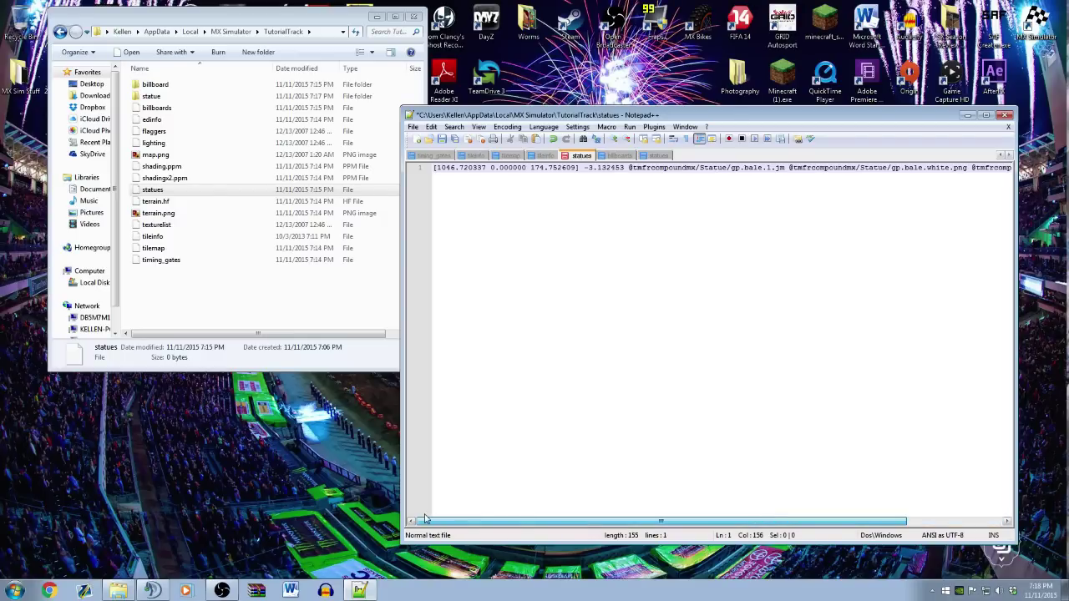
click(595, 167)
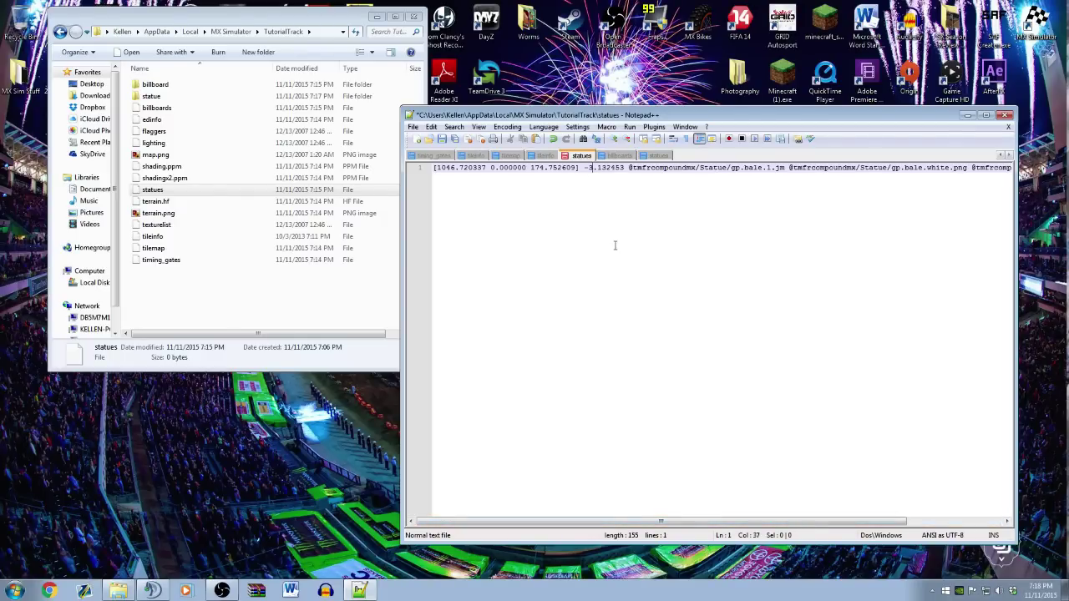
key(End)
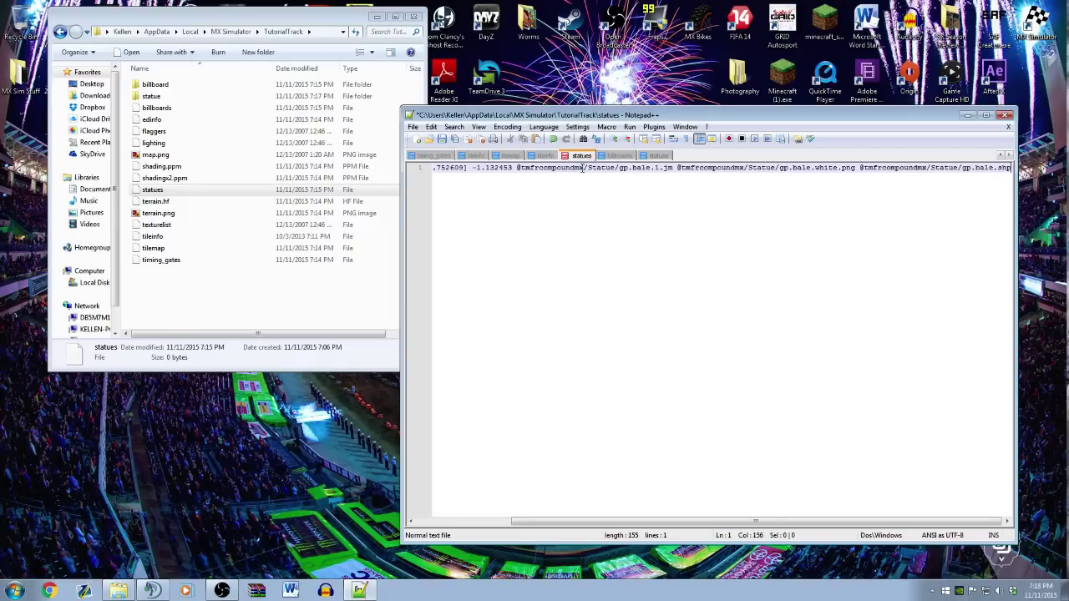
- Replace every tmfrcompoundmx in the pasted bale line with TutorialTrack
drag(586, 167, 521, 167)
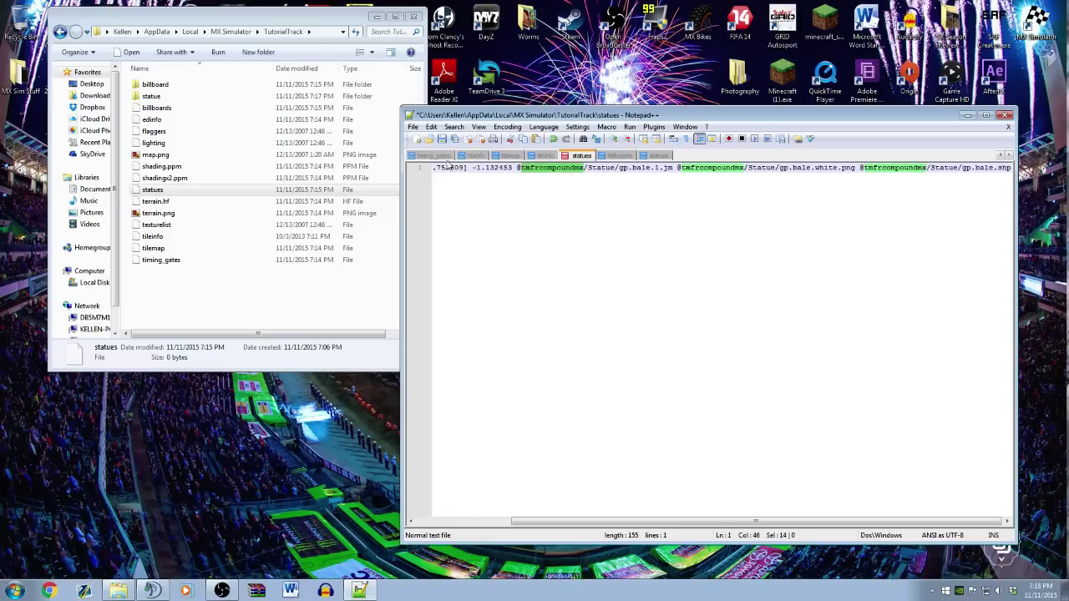
click(453, 127)
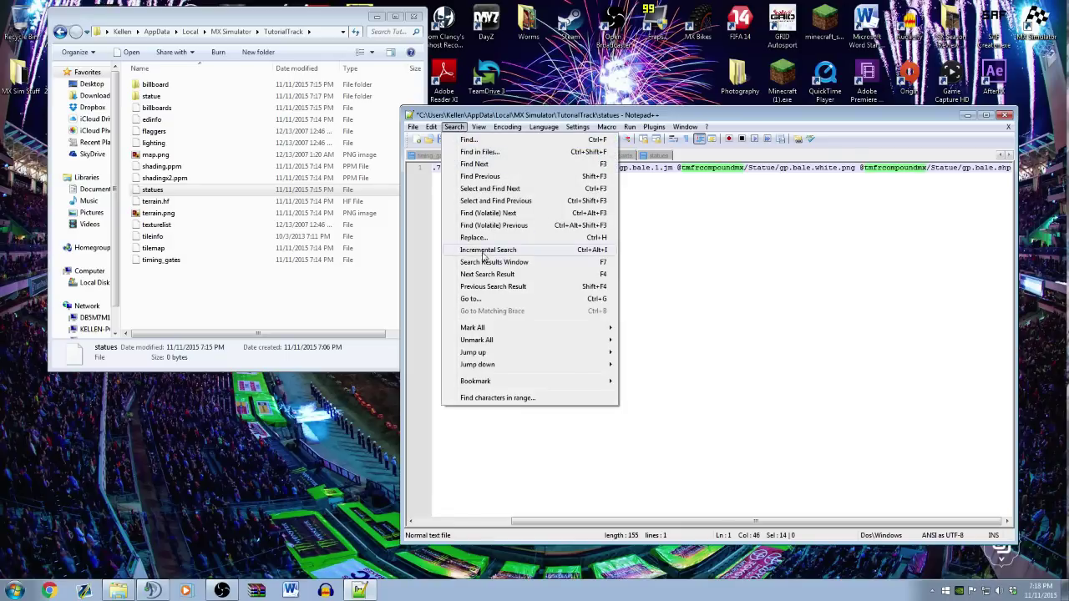
click(474, 238)
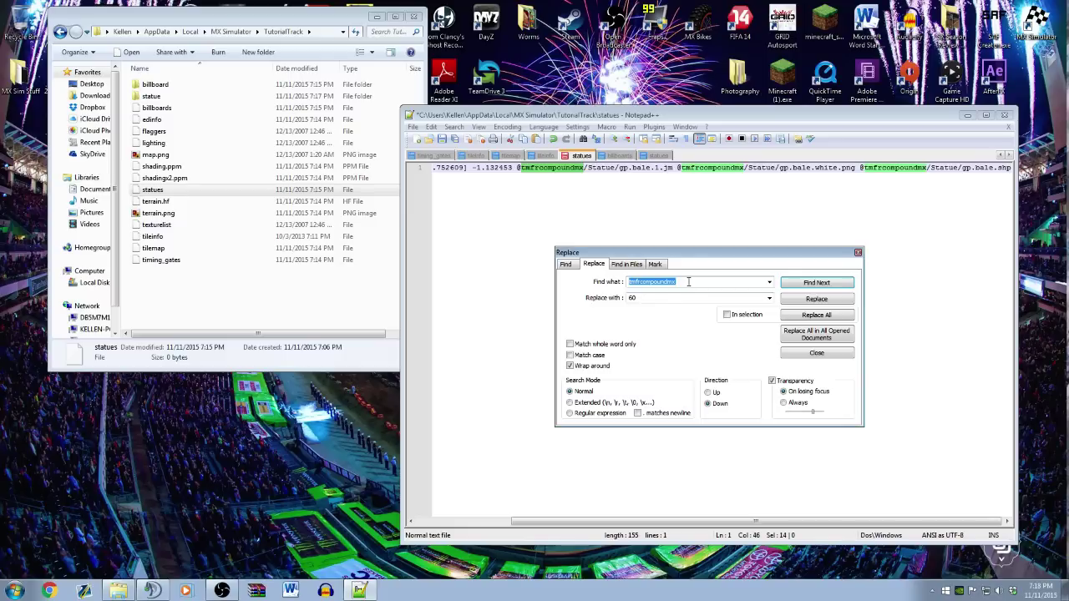
key(Tab)
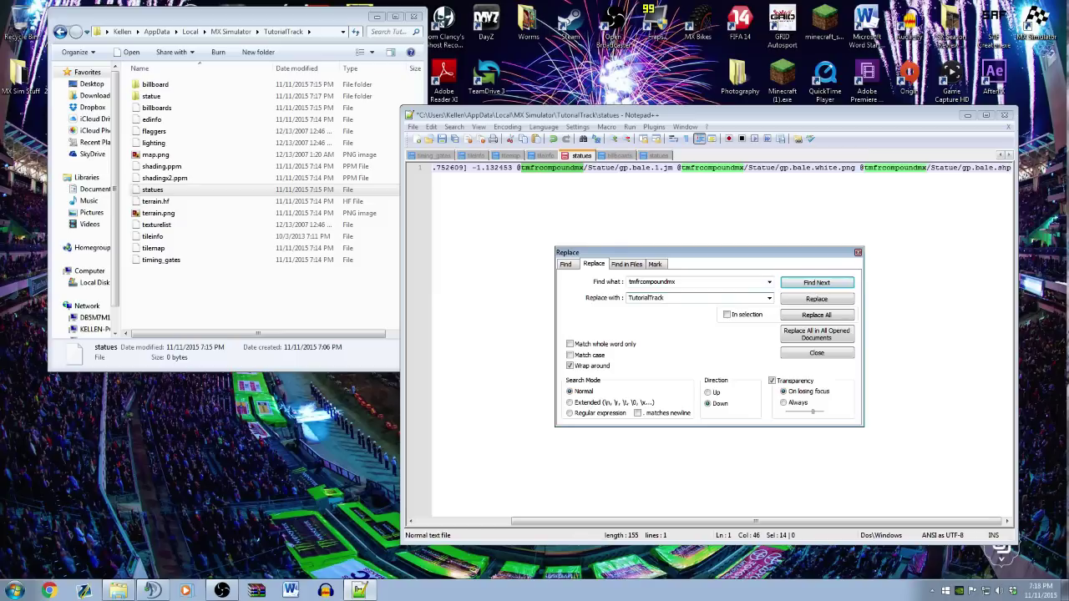
click(823, 316)
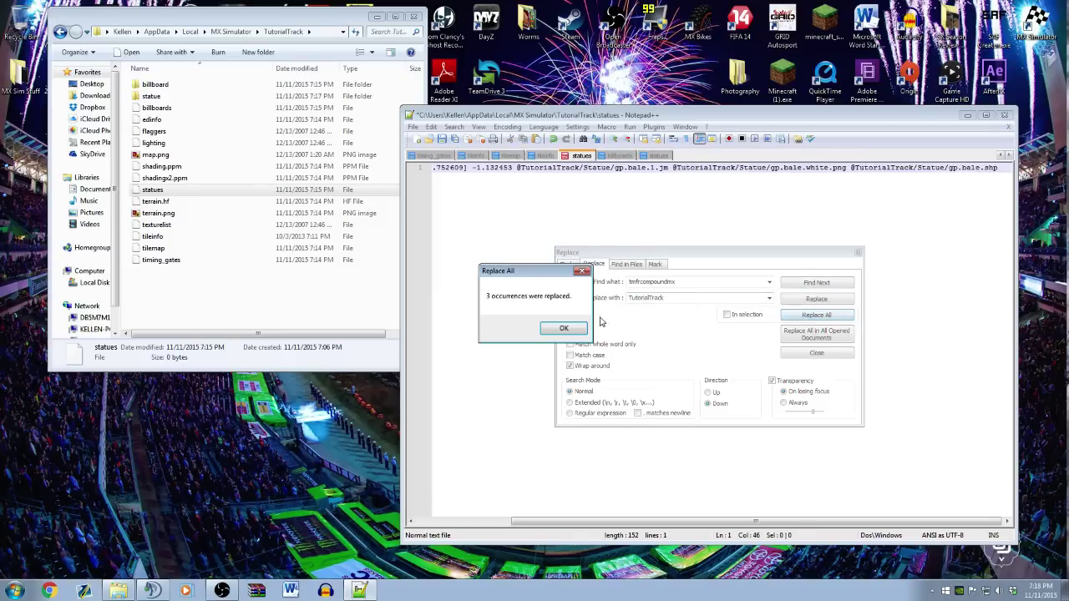
click(572, 330)
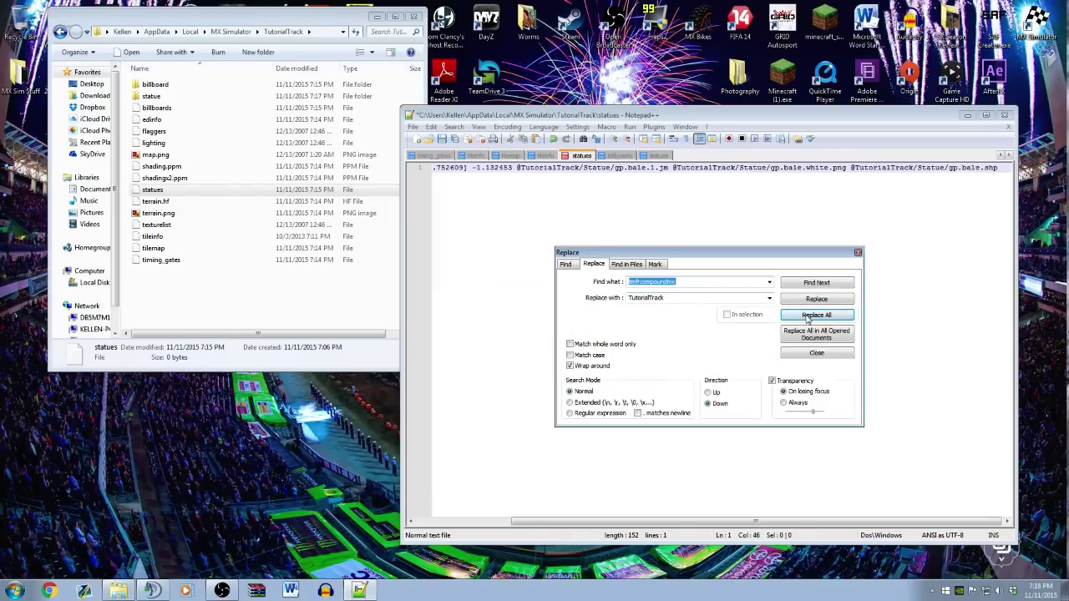
click(856, 253)
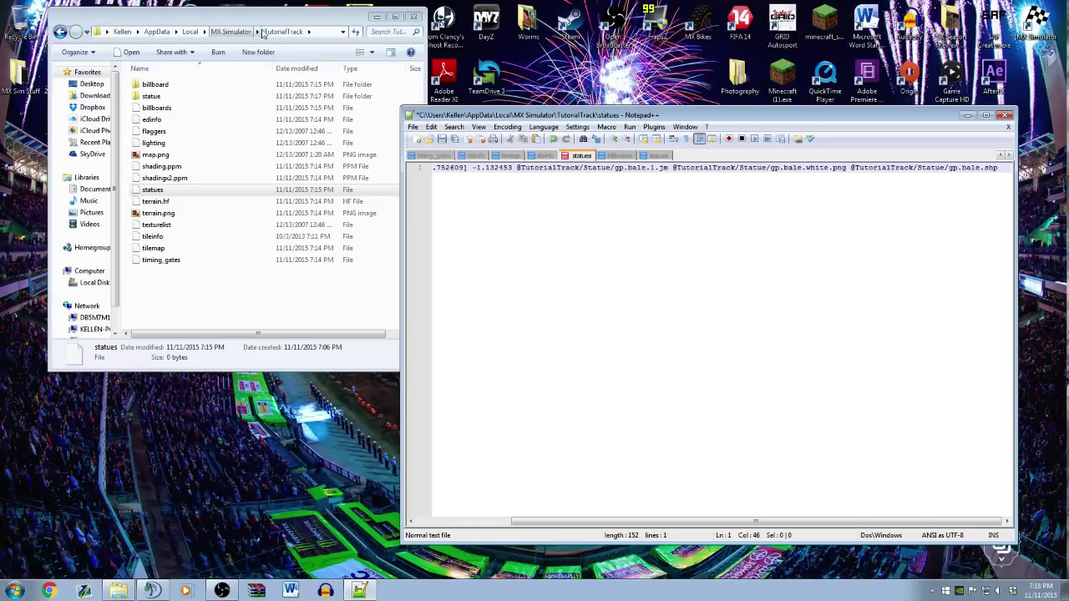
- Change Statue to lowercase statue in all three bale paths to match the folder name, save the statues file and close Notepad++
double_click(153, 96)
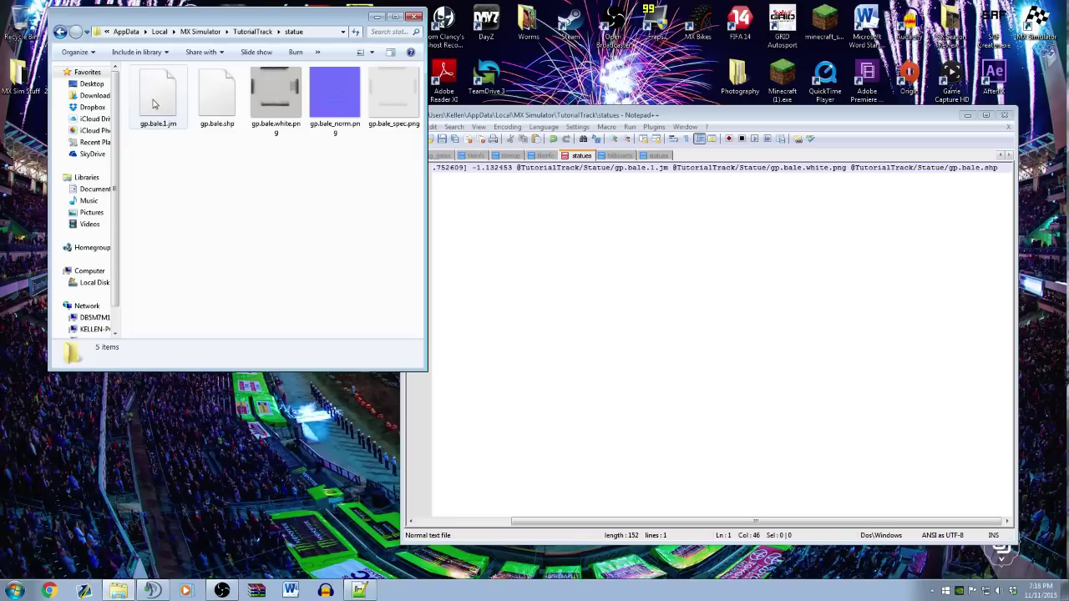
click(588, 167)
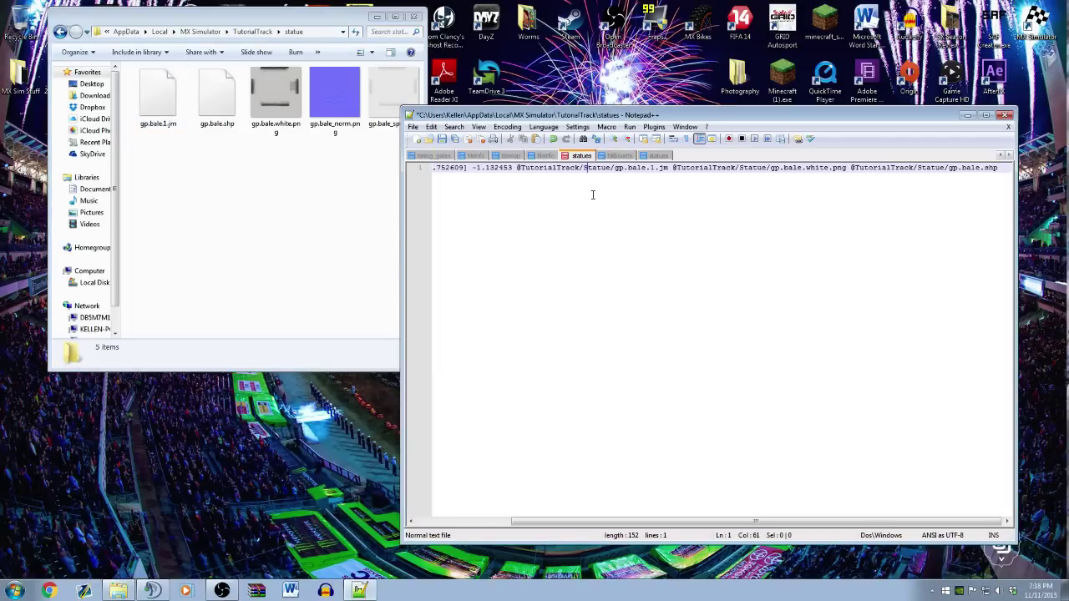
key(BackSpace)
text(s)
click(918, 167)
click(442, 137)
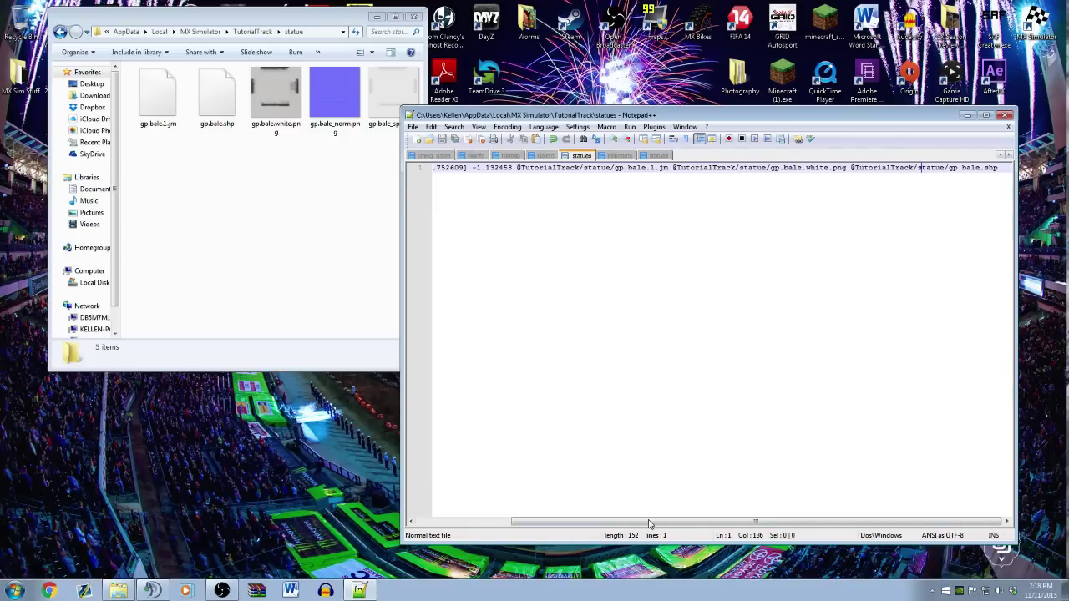
drag(650, 524, 600, 519)
click(1004, 116)
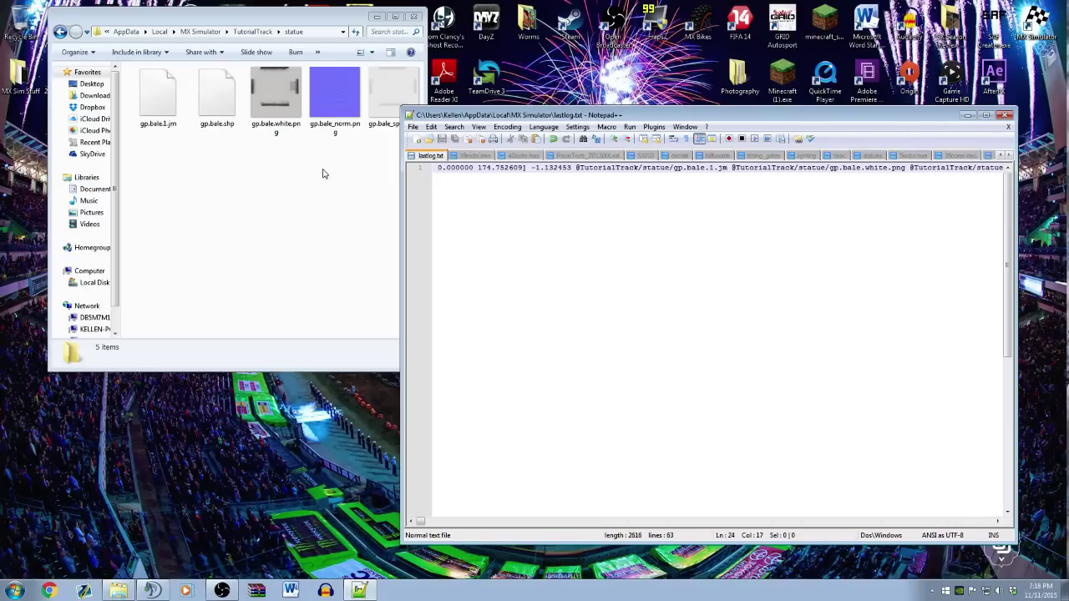
- Launch MX Simulator from the desktop, maximize its window and start a new race on the tutorial track
drag(258, 15, 454, 110)
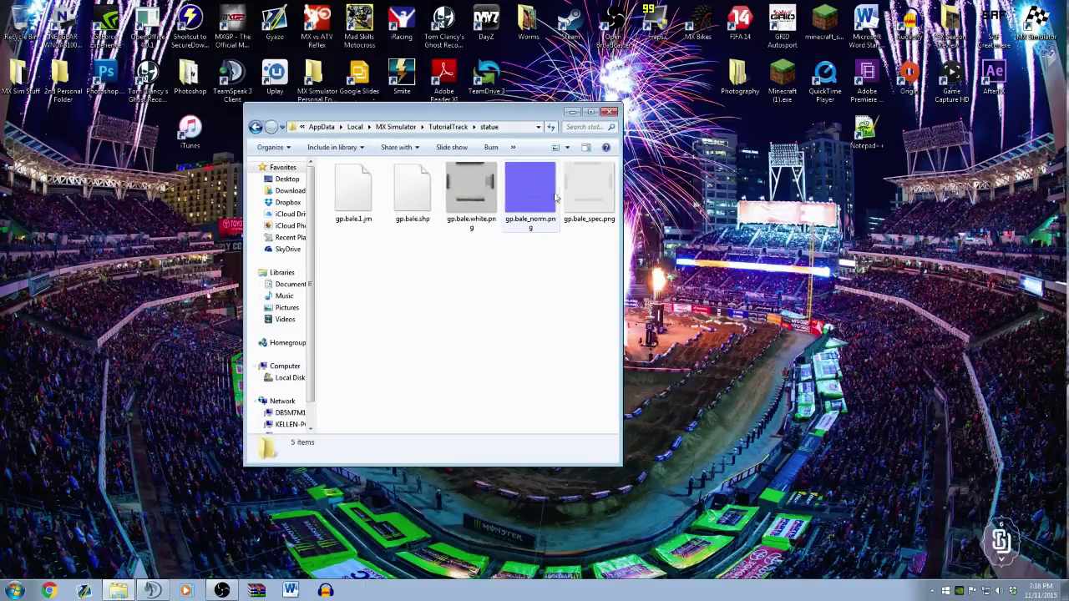
double_click(1035, 24)
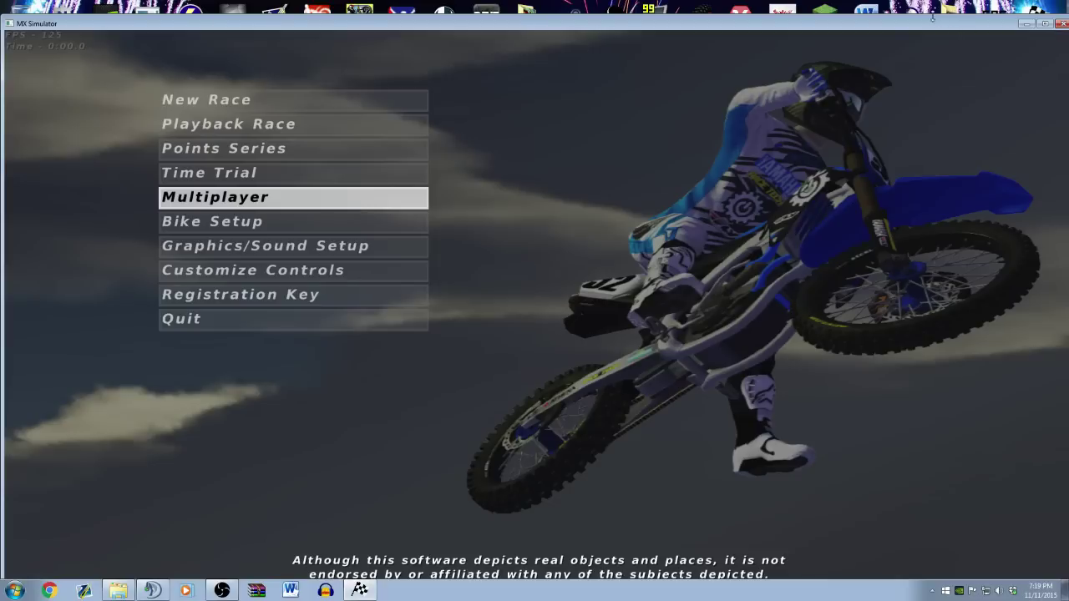
click(1045, 25)
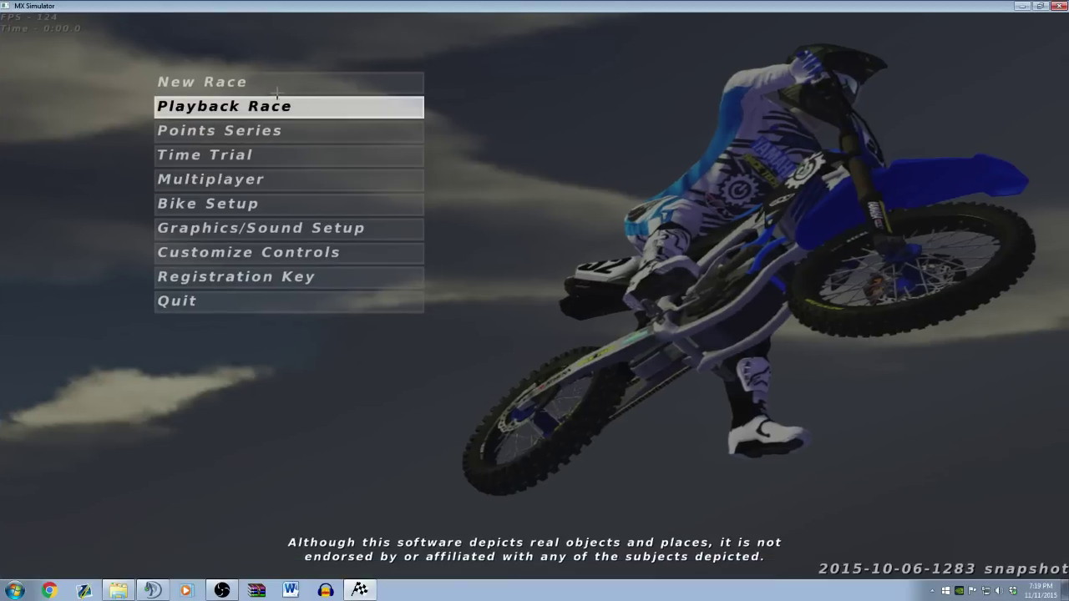
click(268, 84)
click(253, 83)
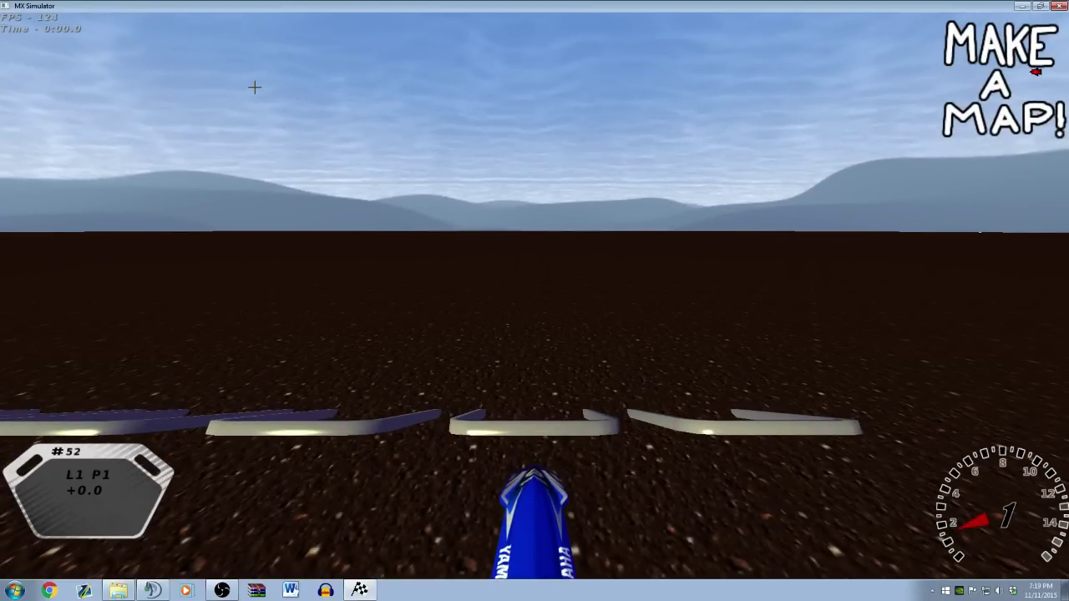
- In the track editor's Statues mode, move the bale close to the starting gates and return to the riding view
key(e)
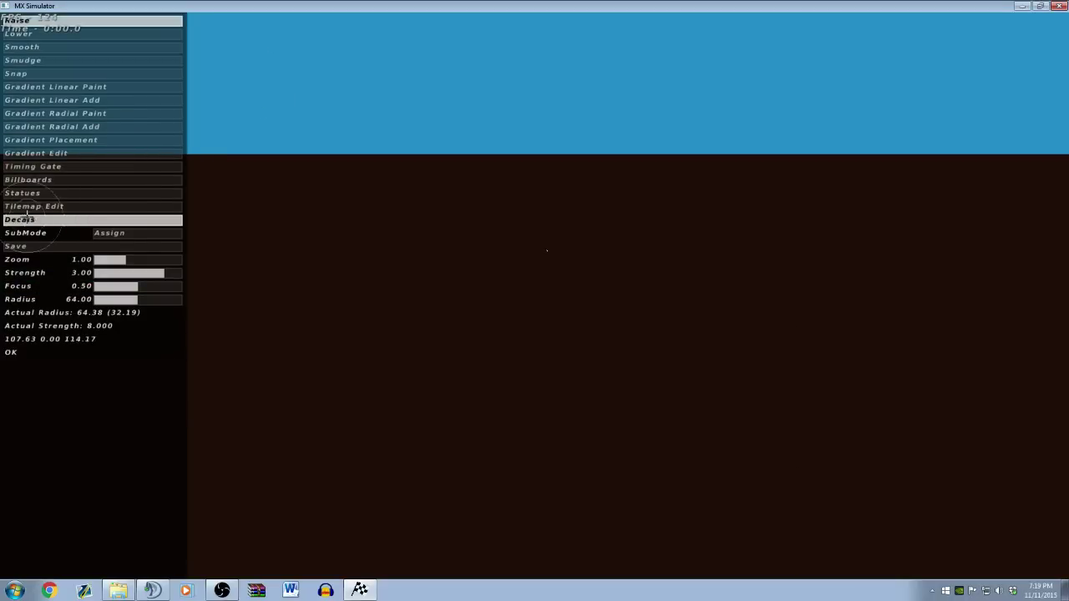
click(52, 192)
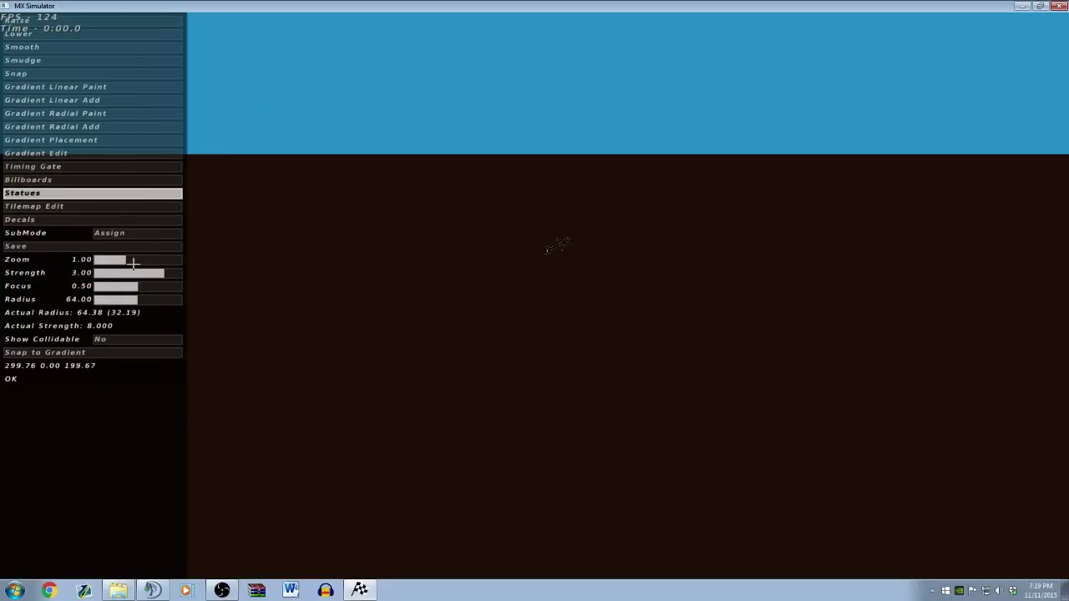
drag(133, 261, 147, 260)
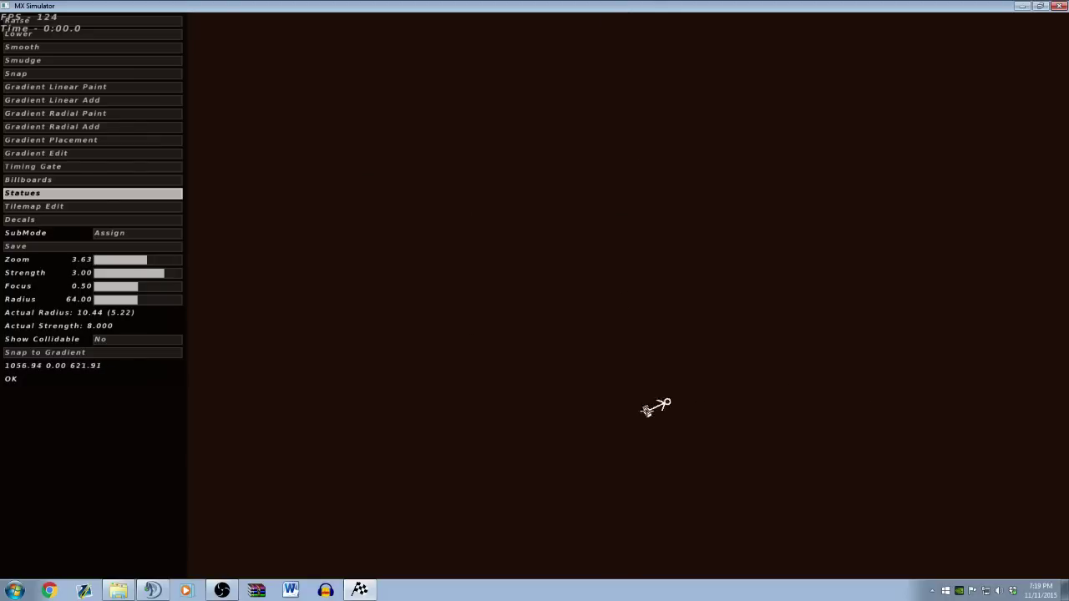
click(132, 259)
drag(132, 259, 110, 259)
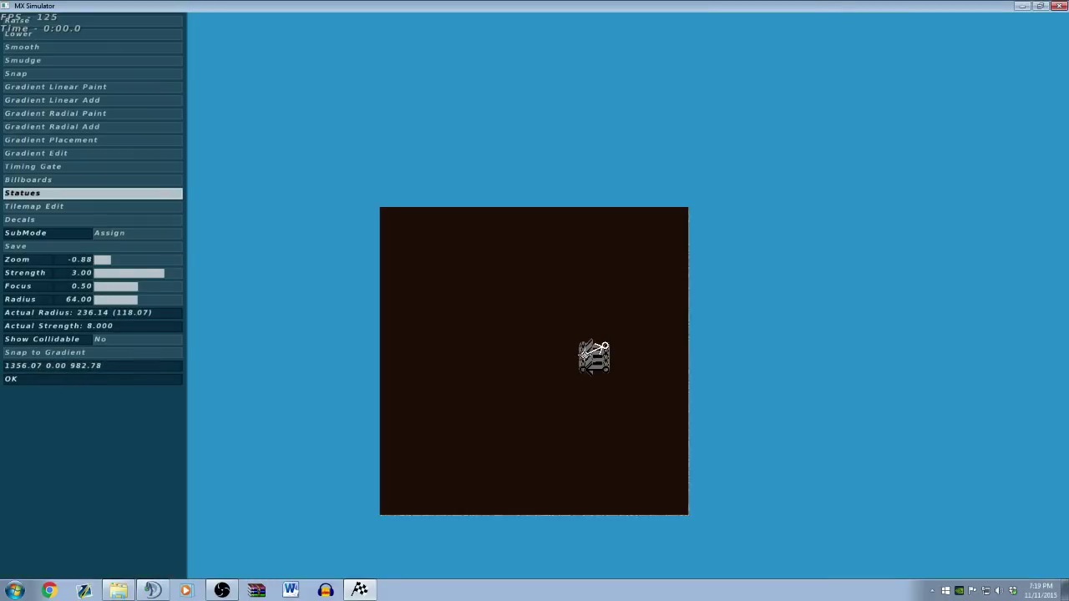
key(e)
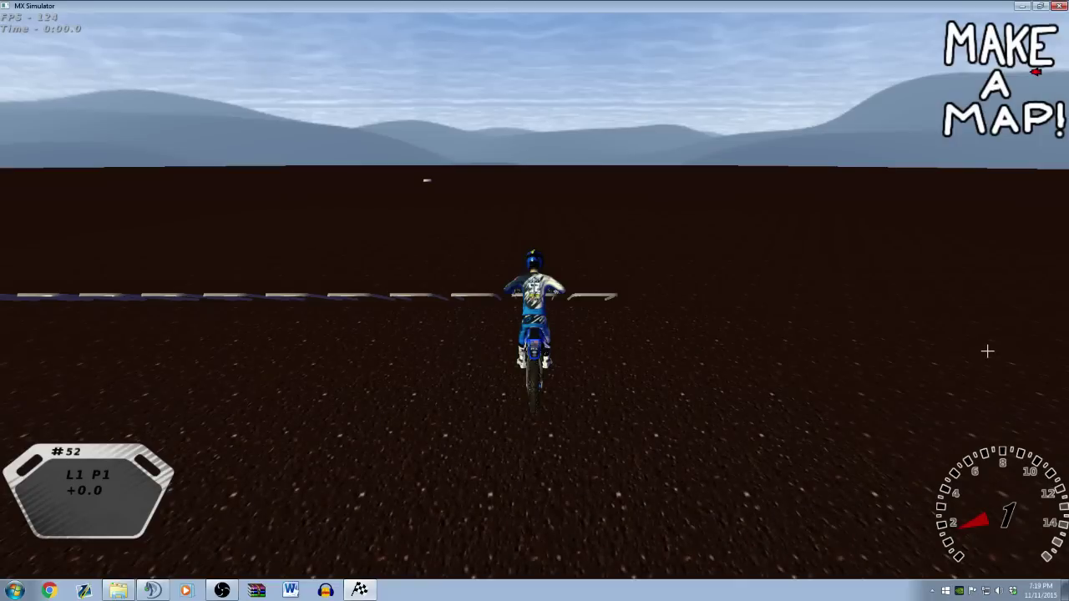
- Test-ride the flat map from the start gates past the white block to check the placed objects
key(Up)
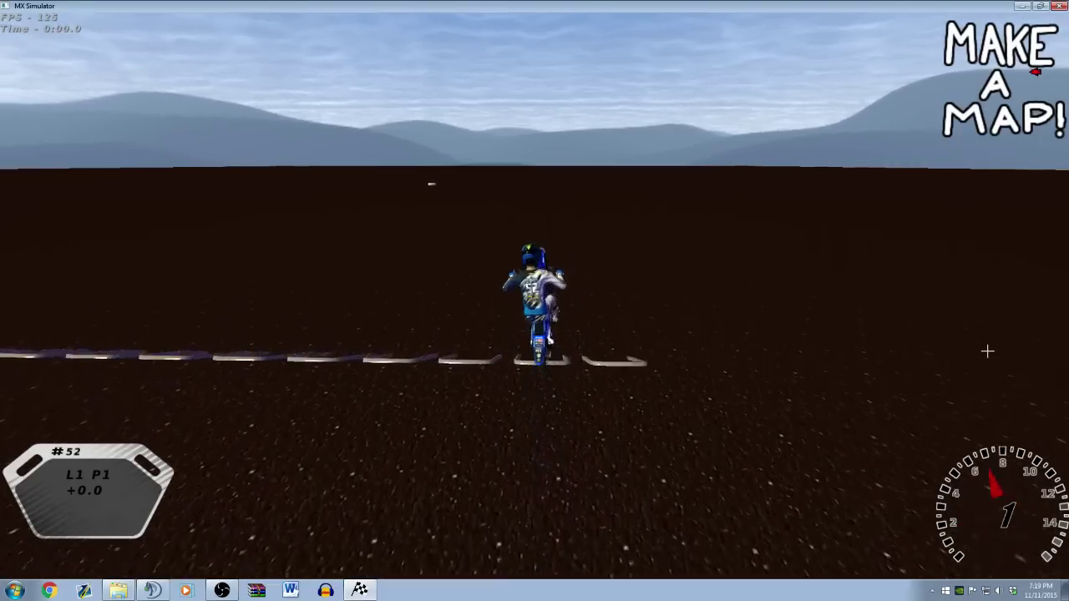
key(Left)
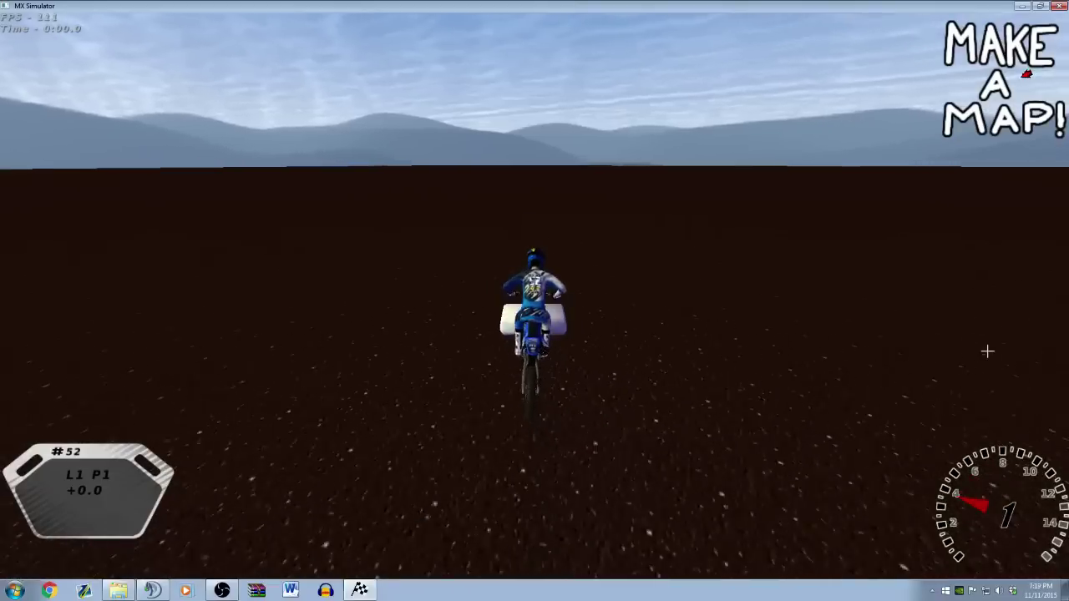
key(Up)
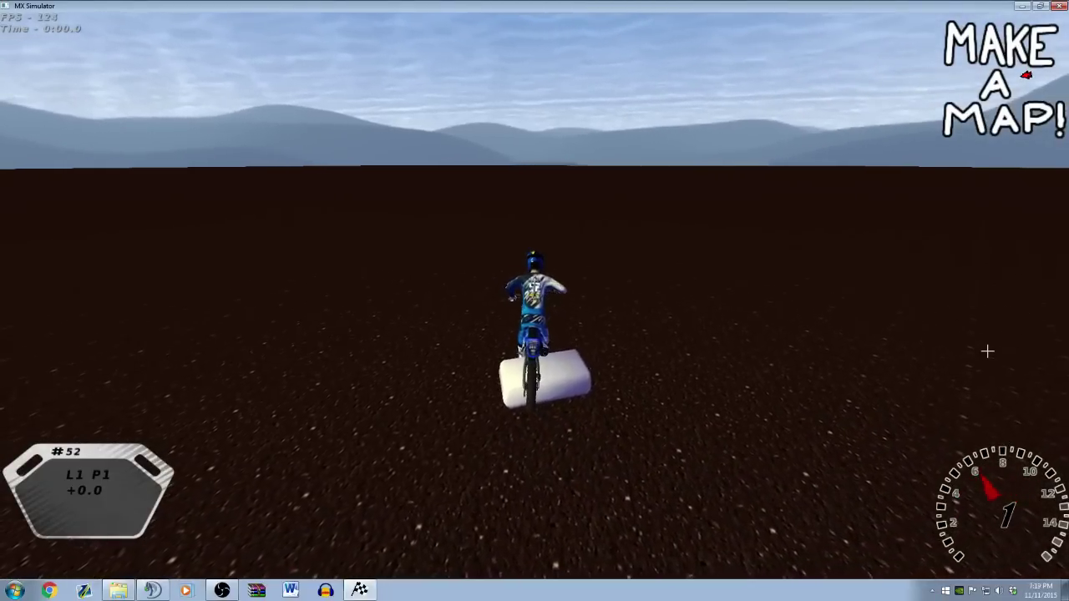
key(Up)
key(Right)
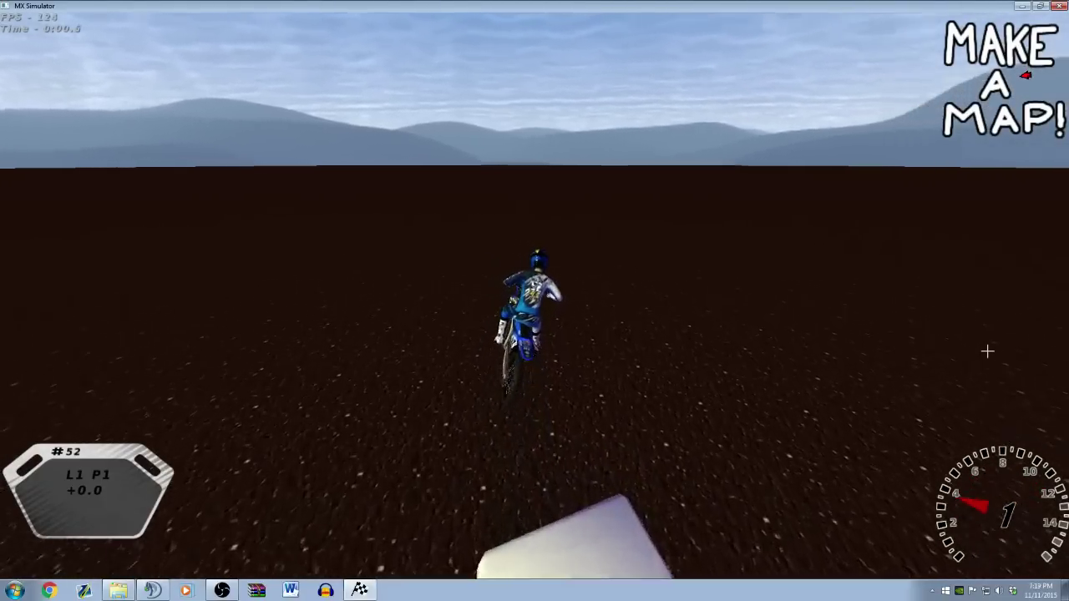
key(Up)
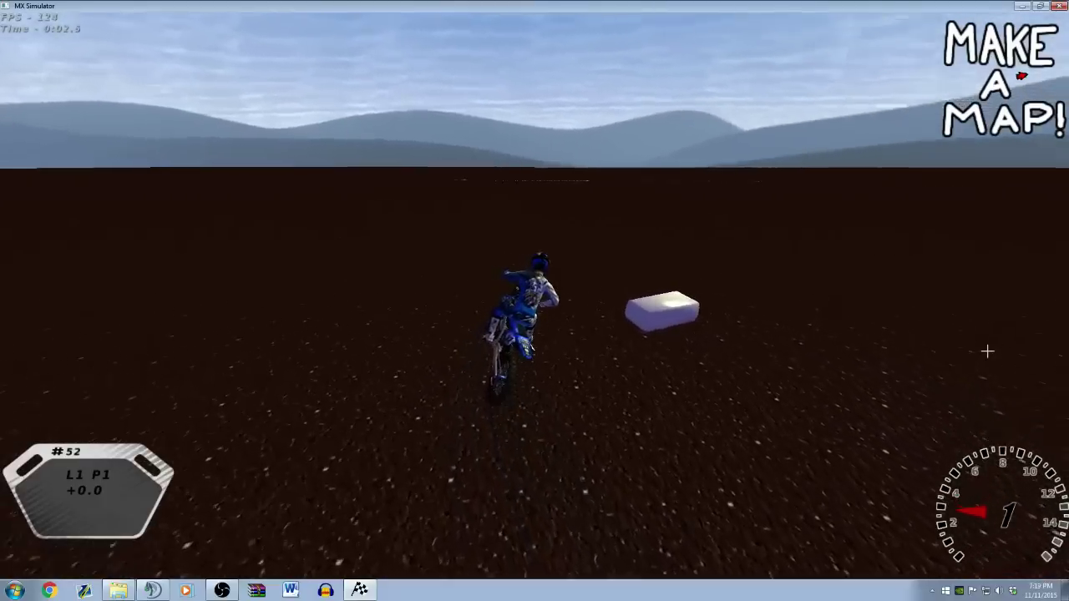
key(Right)
key(Up)
key(Right)
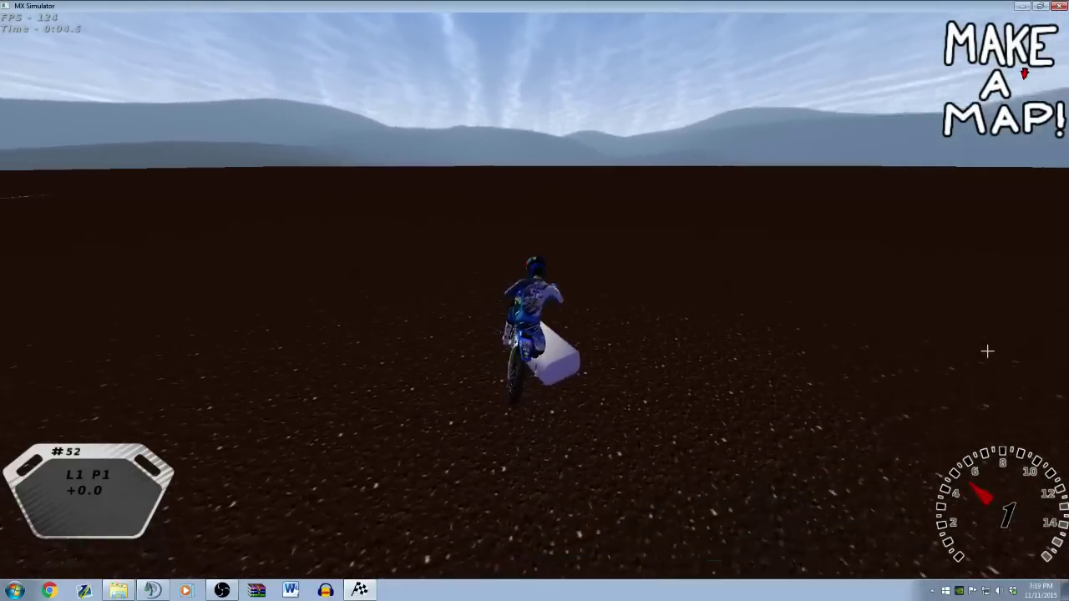
key(Up)
key(Left)
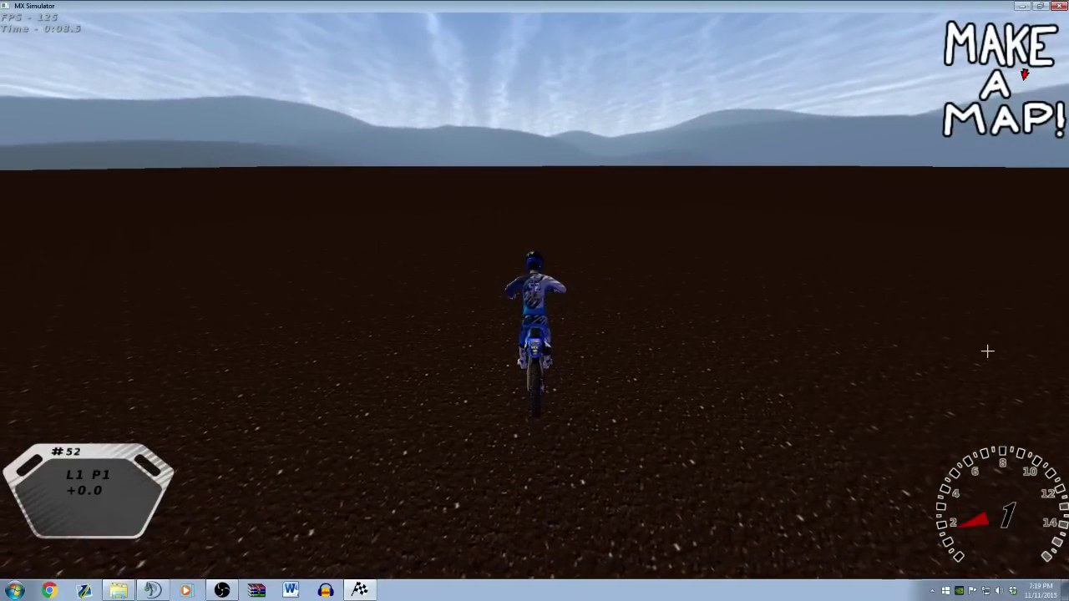
- Open the track editor and examine the start gates and the full extent of the terrain from above
key(c)
key(c)
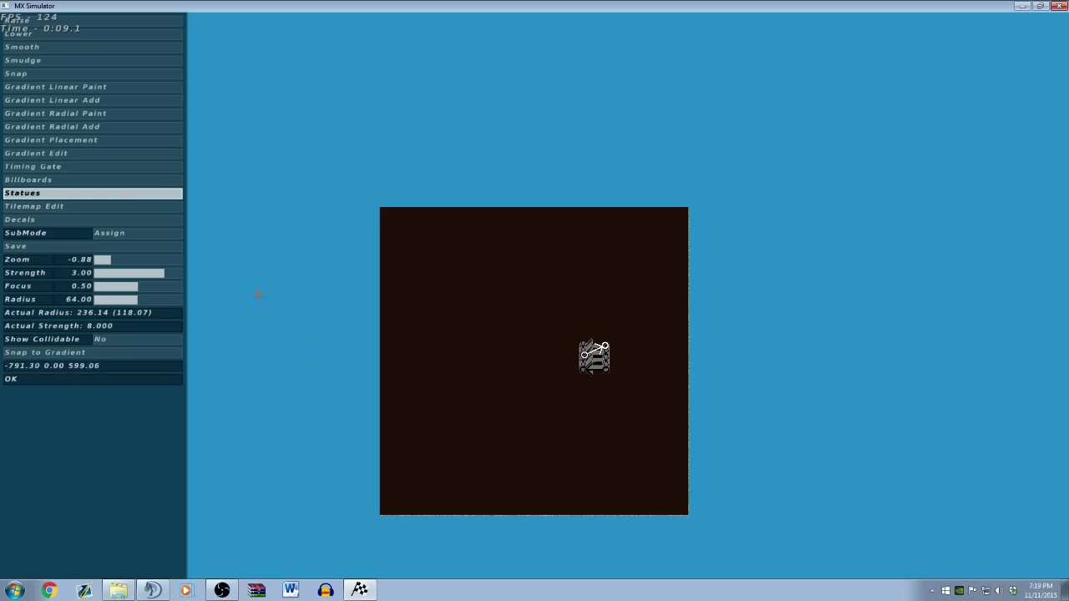
drag(113, 260, 142, 255)
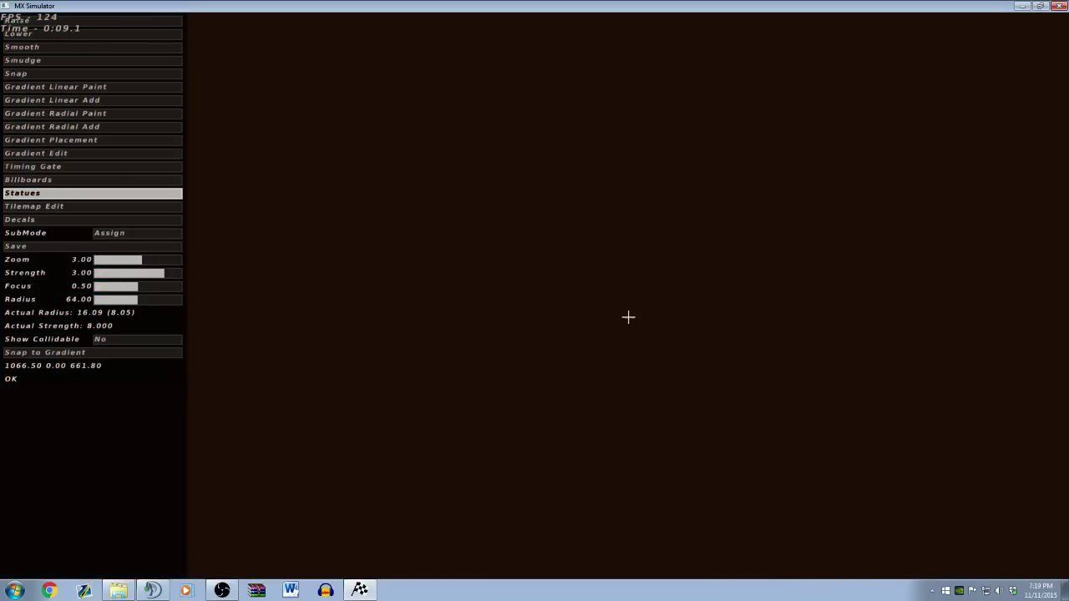
key(Right)
key(Right)
key(Down)
key(Down)
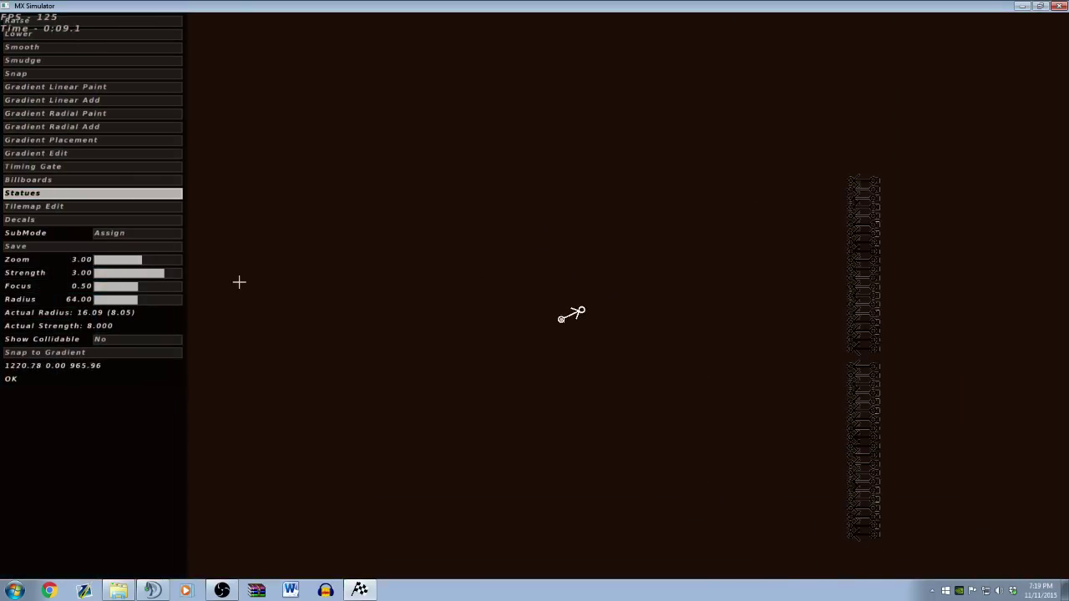
drag(142, 259, 120, 259)
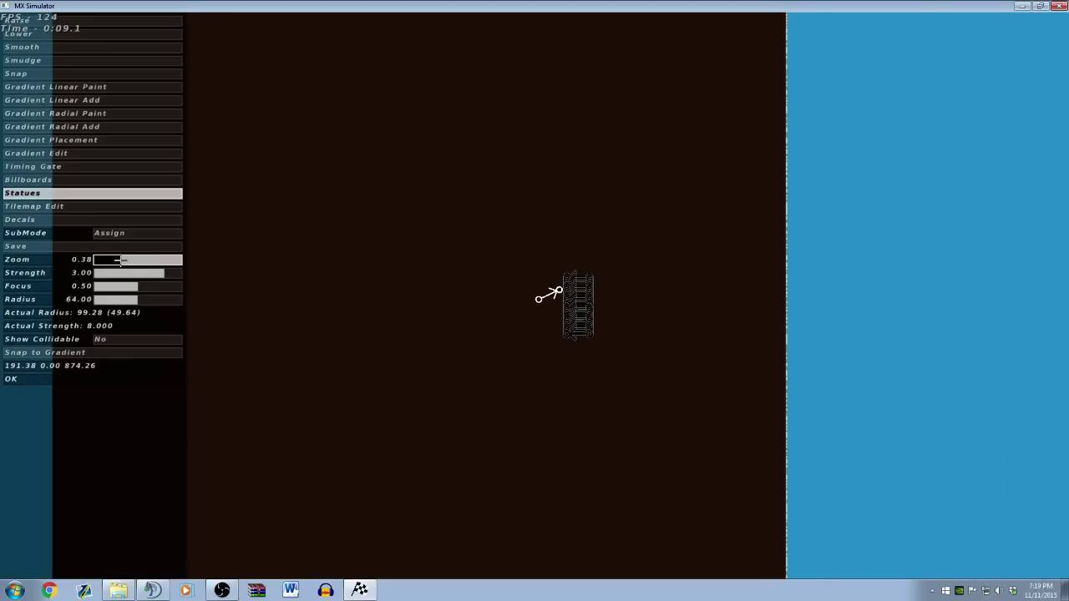
key(Up)
key(Up)
key(Left)
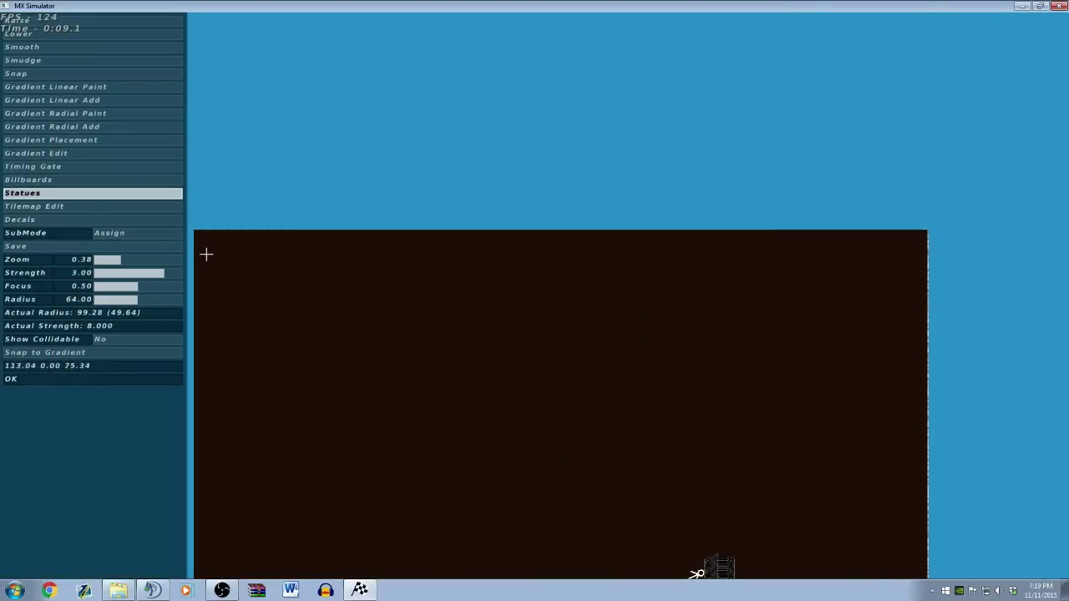
click(114, 260)
key(Down)
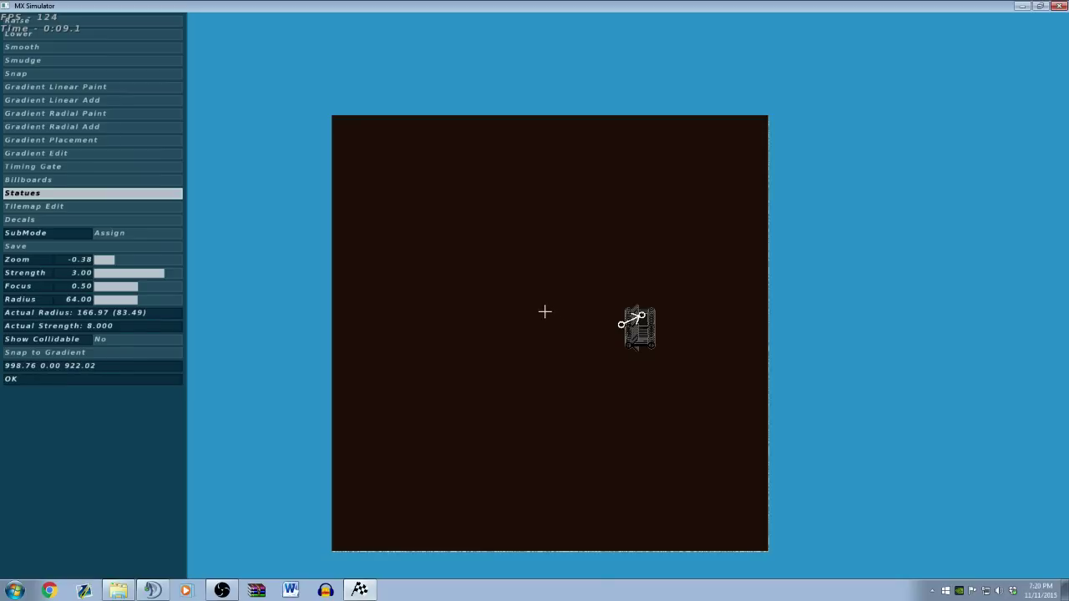
click(123, 260)
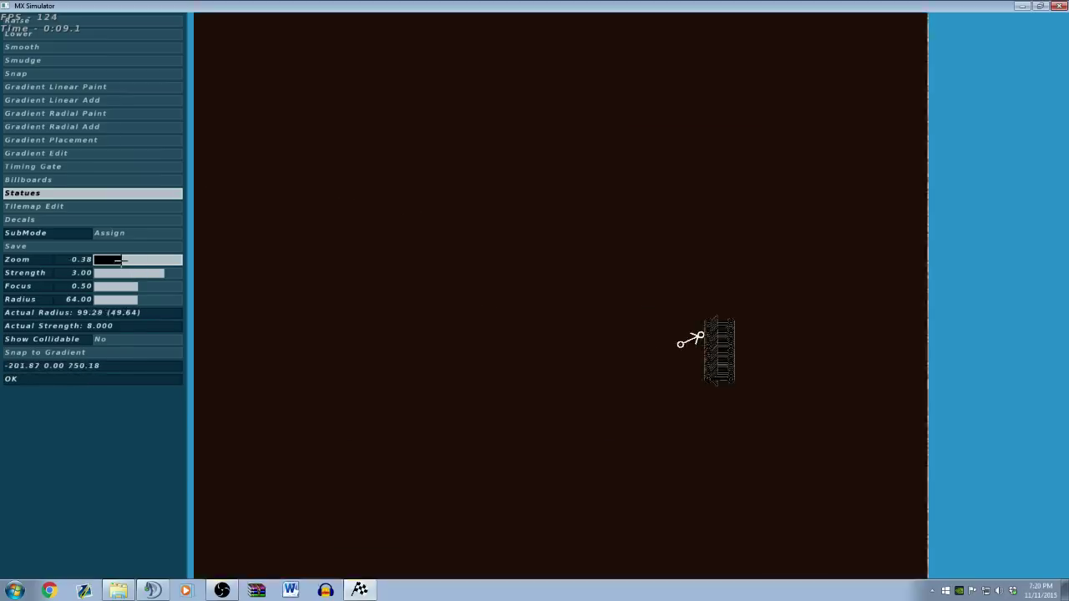
key(Right)
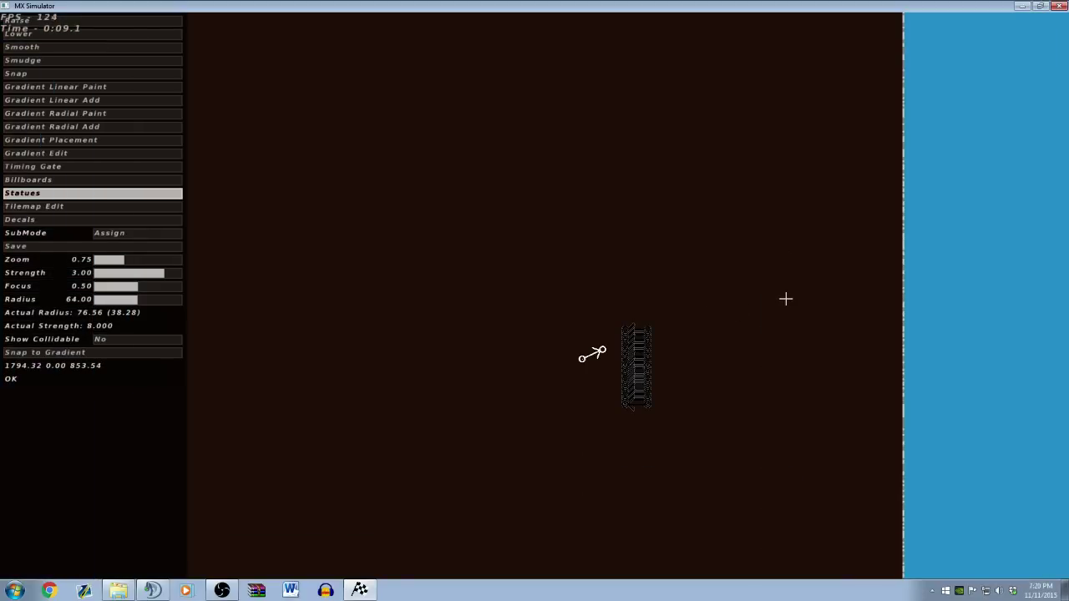
click(134, 260)
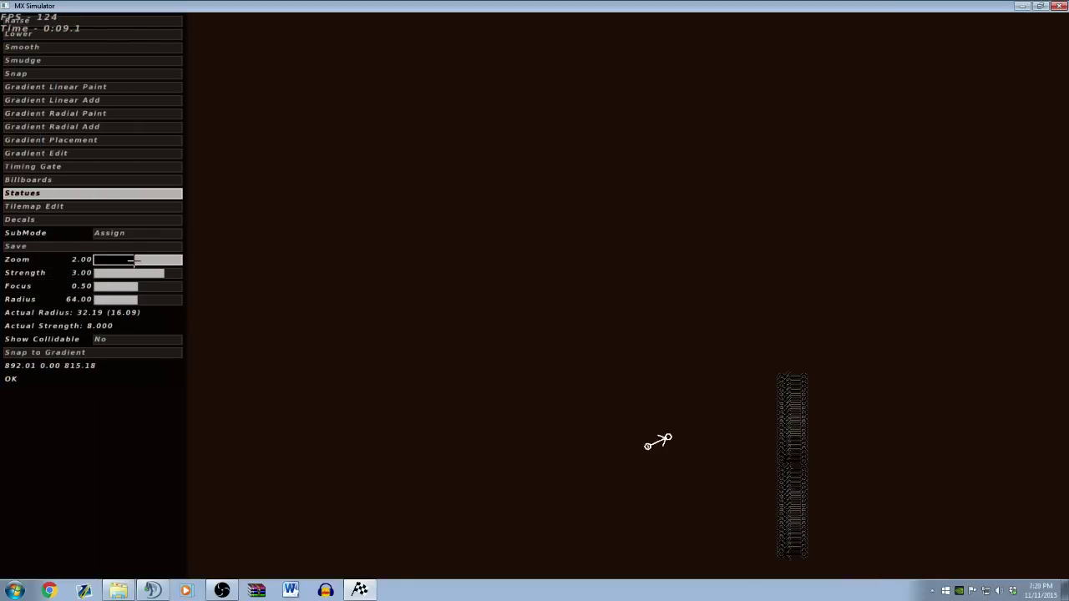
click(117, 258)
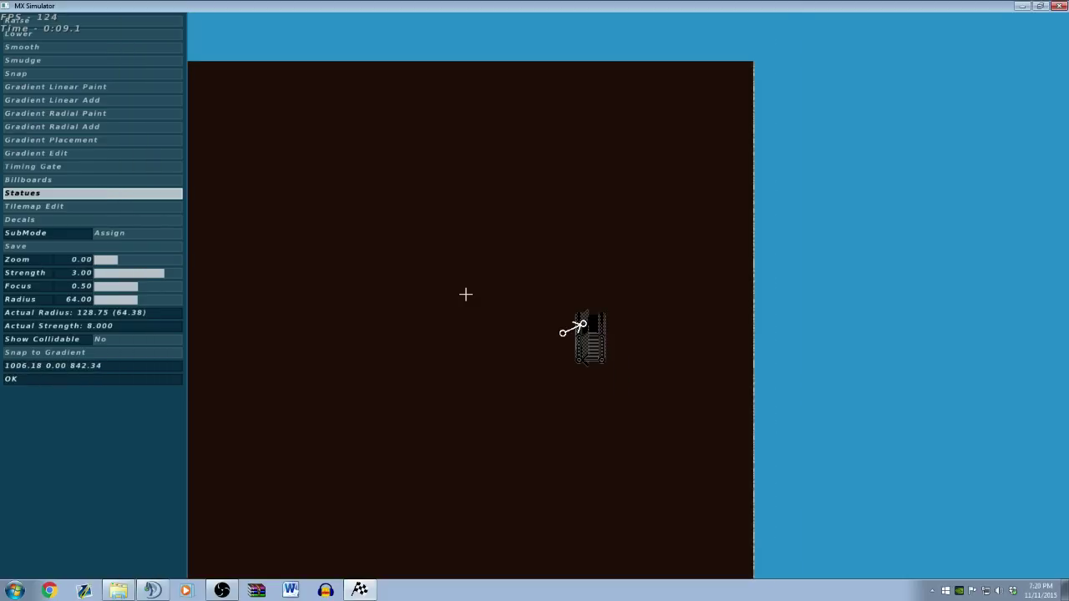
key(Left)
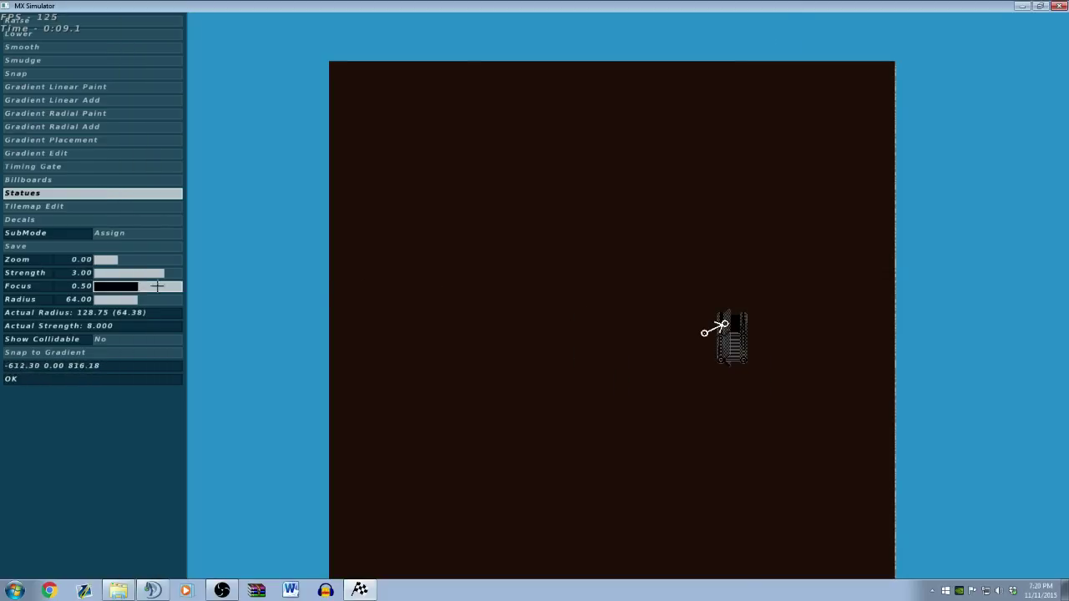
click(114, 261)
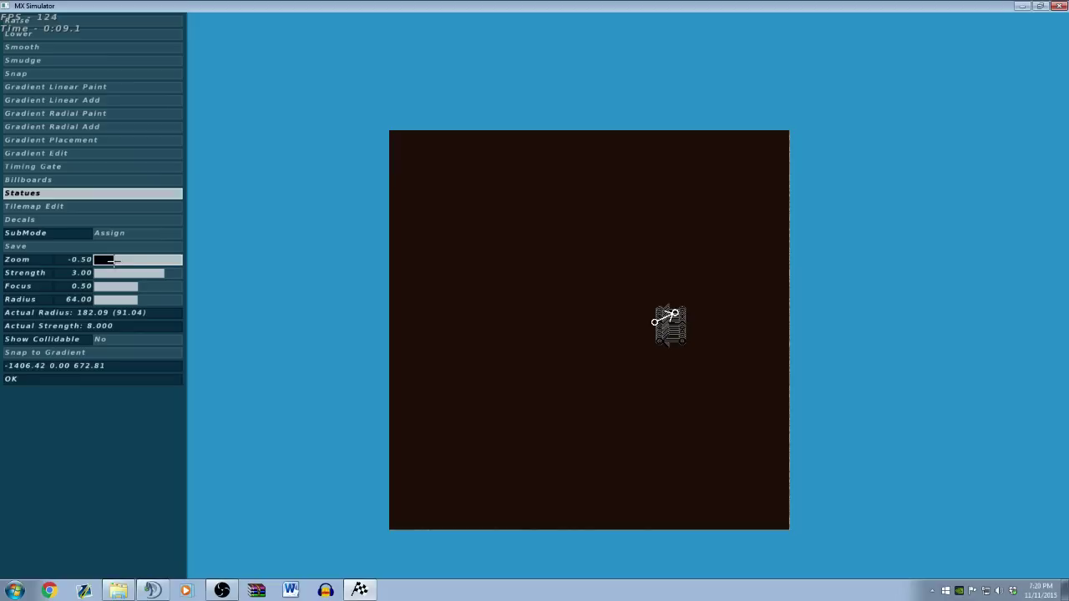
- Raise the terrain in broad strokes across the map with brush strength 1.00, focus 0.53 and radius 103
click(42, 20)
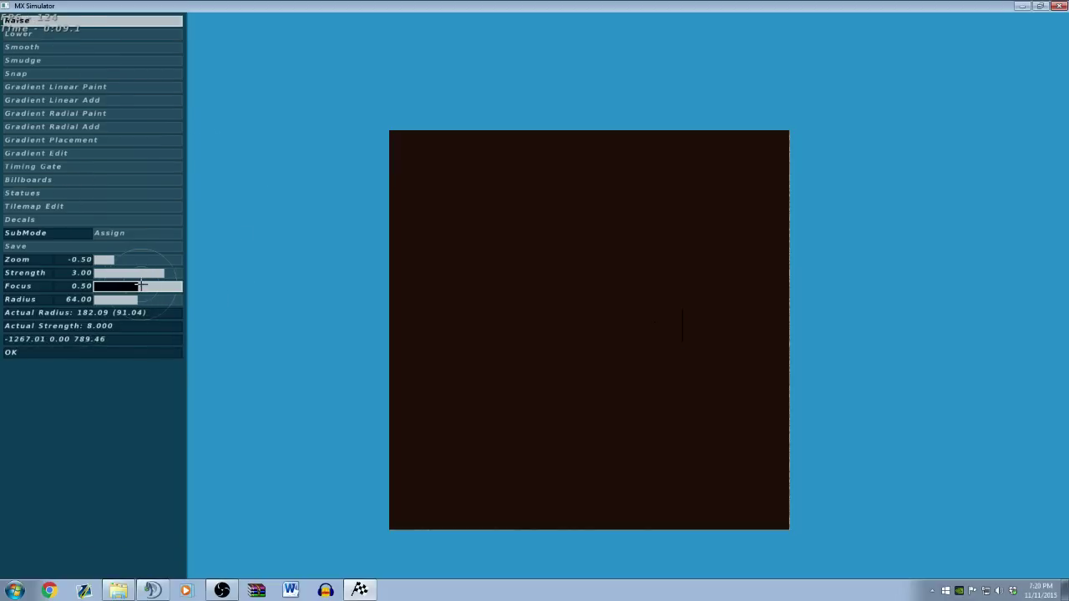
mouse_move(104, 260)
mouse_down()
mouse_move(132, 260)
mouse_move(117, 260)
mouse_up()
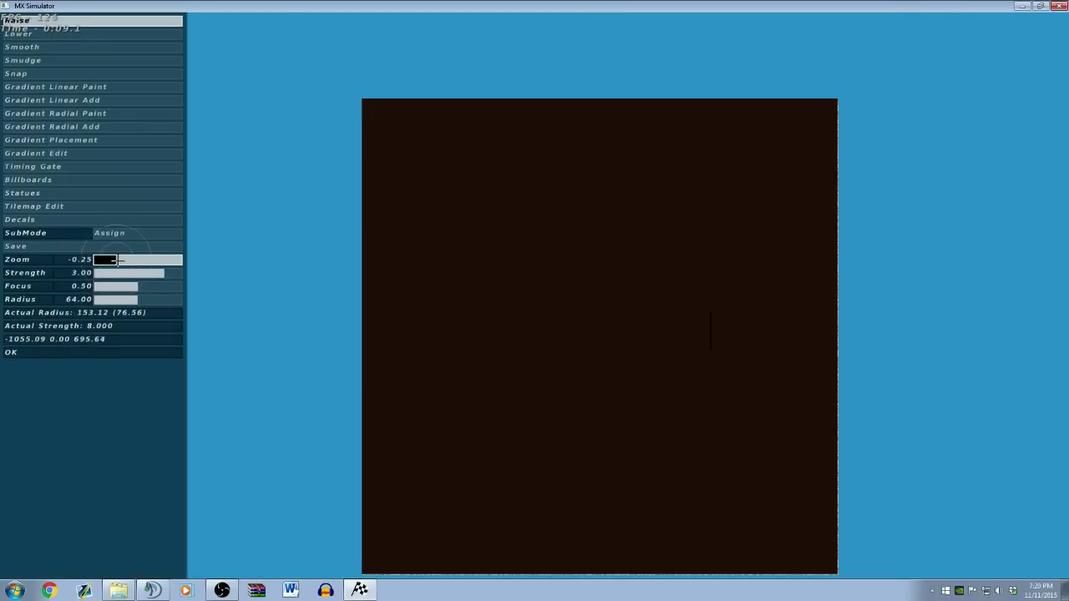
click(136, 271)
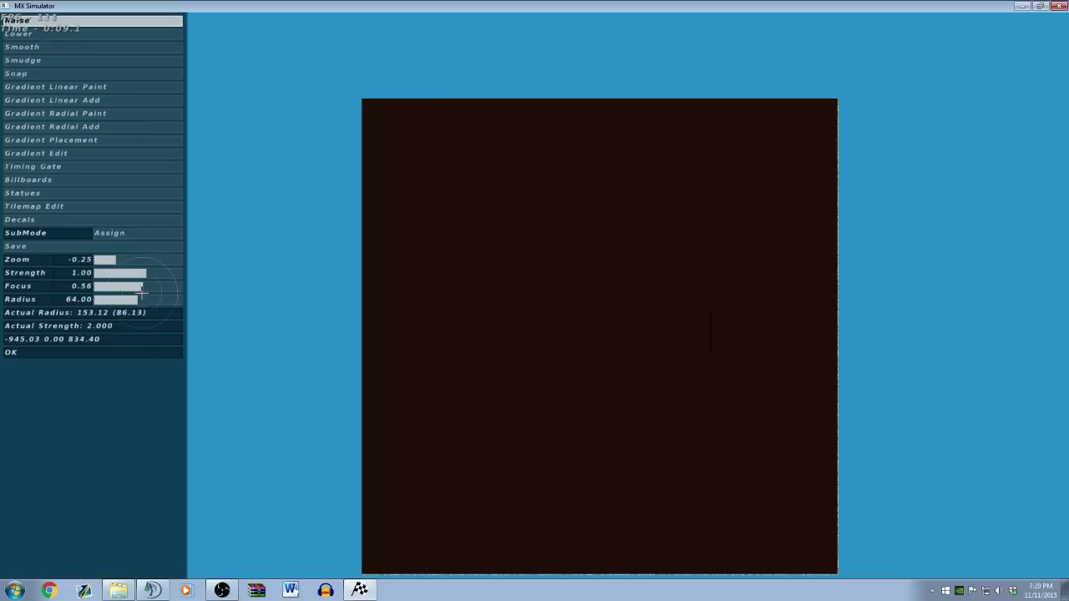
drag(137, 299, 156, 299)
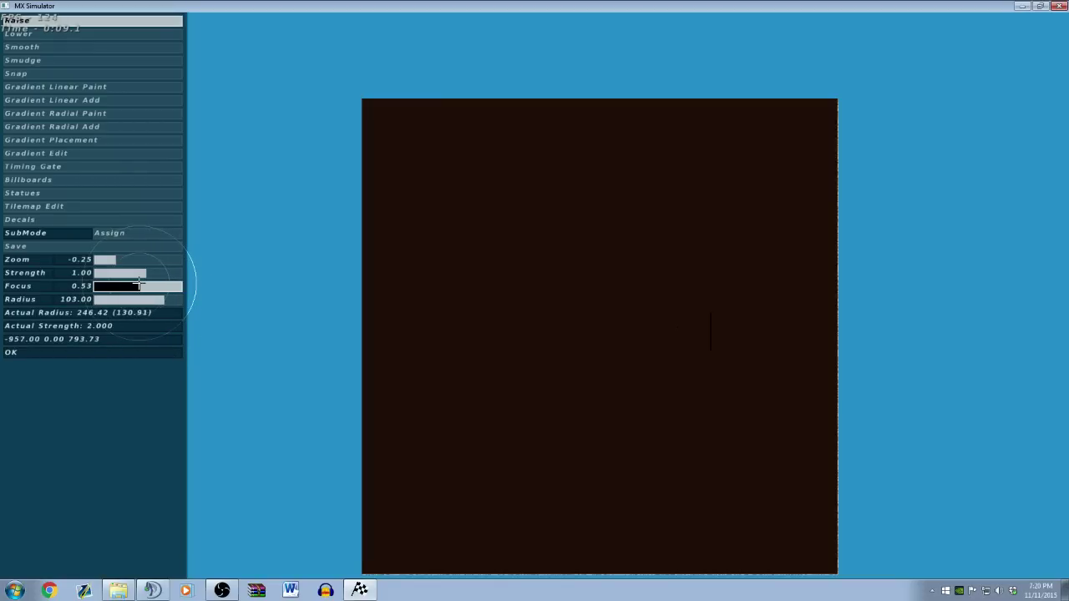
drag(114, 260, 110, 261)
drag(435, 214, 518, 164)
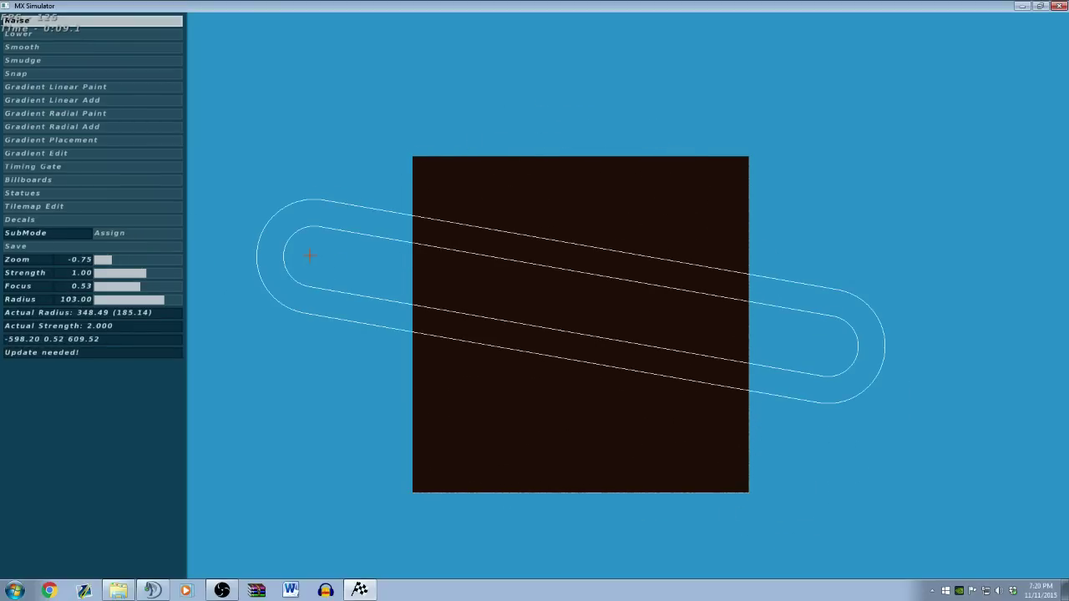
- Lower the terrain in broad strokes running down the map with the same brush, and return to riding
click(33, 33)
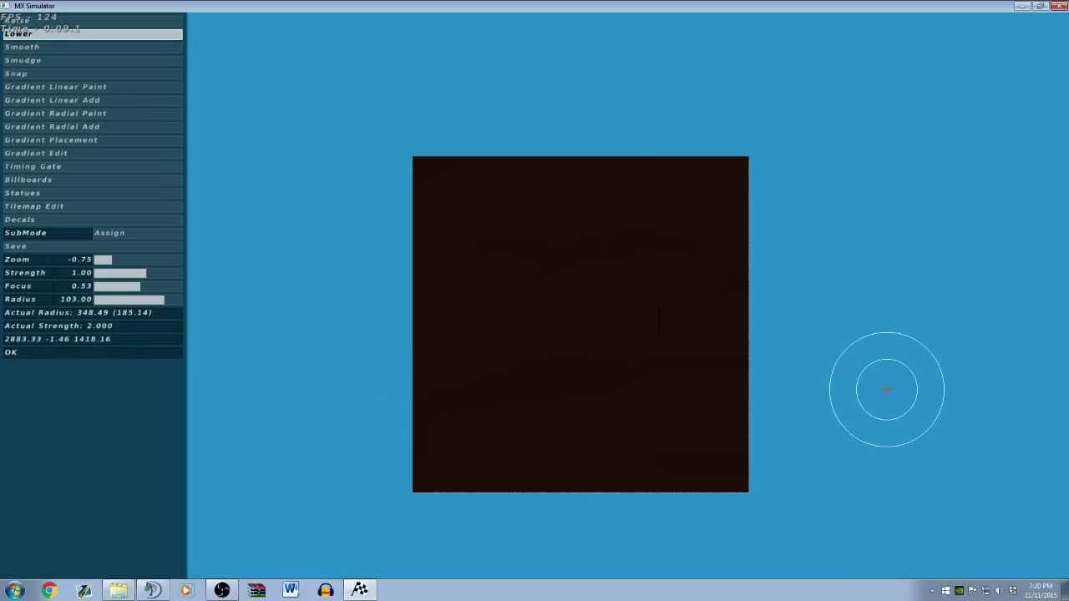
drag(513, 96, 538, 427)
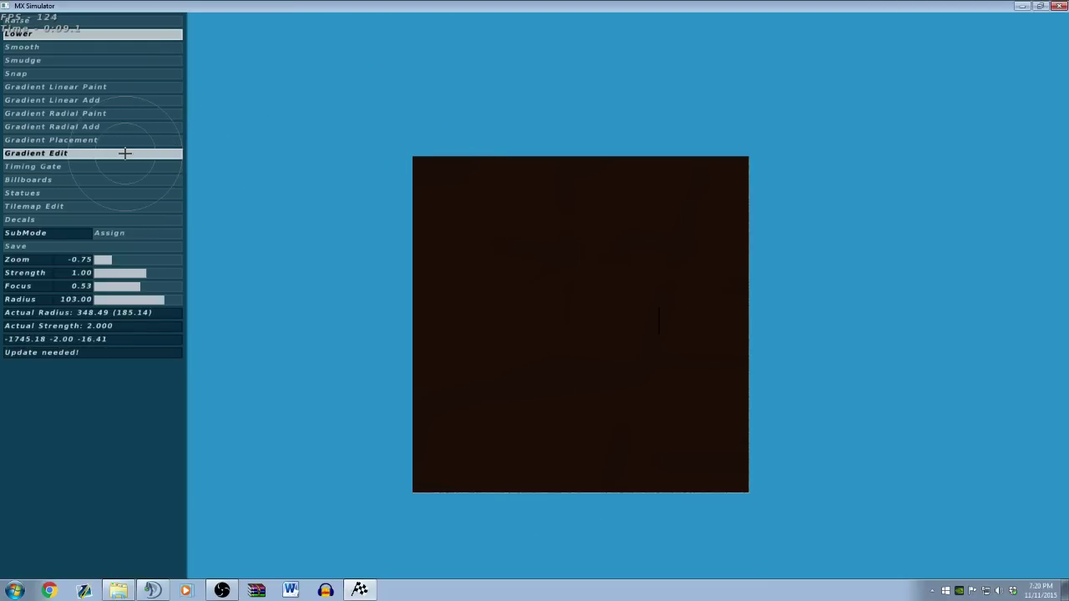
key(e)
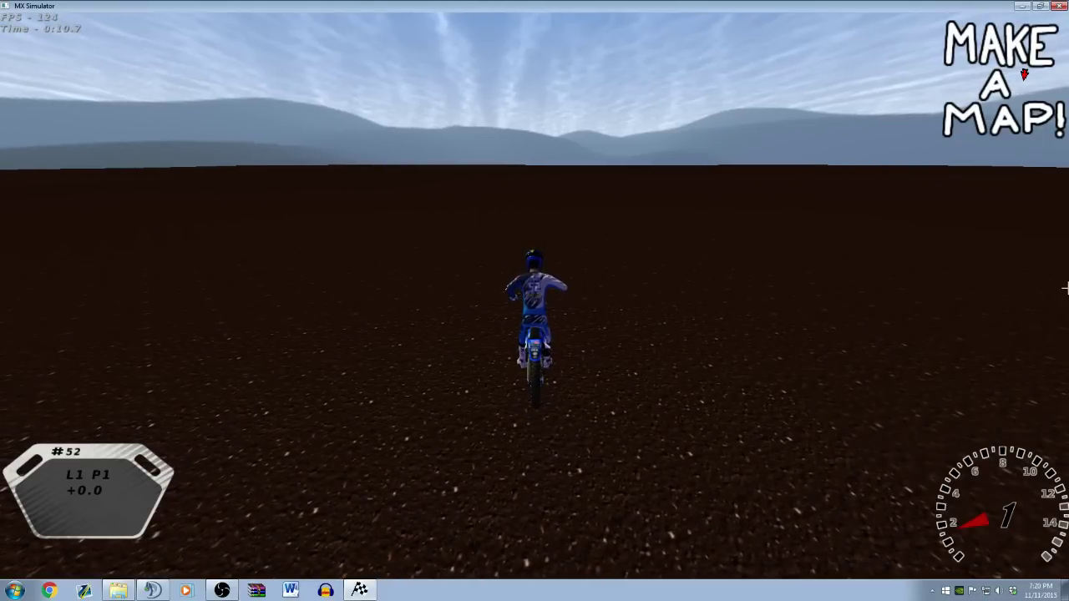
- Test-ride the reshaped terrain past the white block and along the start gates to check its elevation
key(Up)
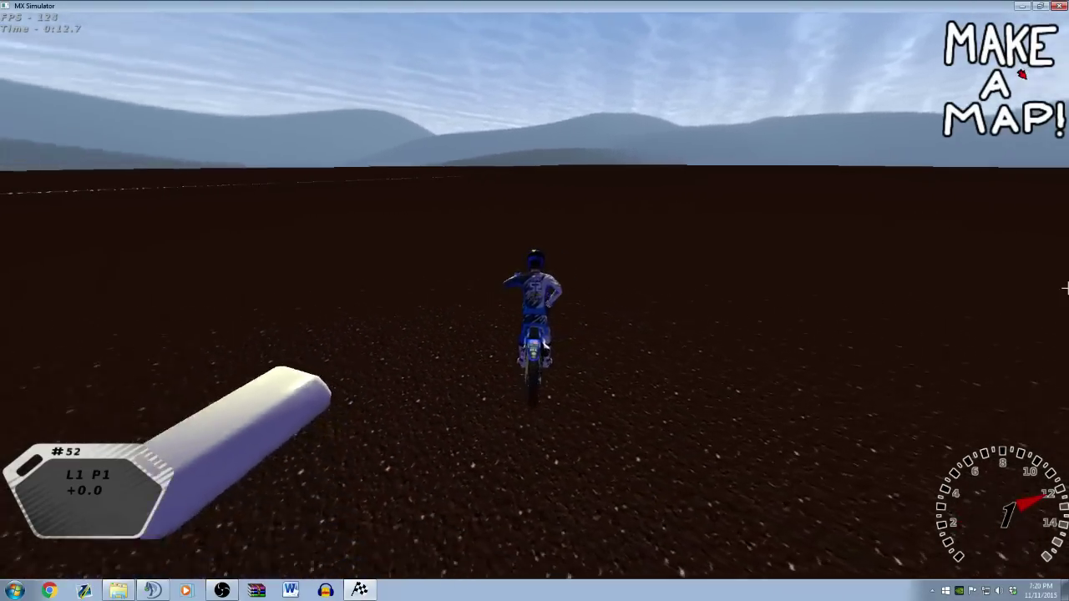
key(Left)
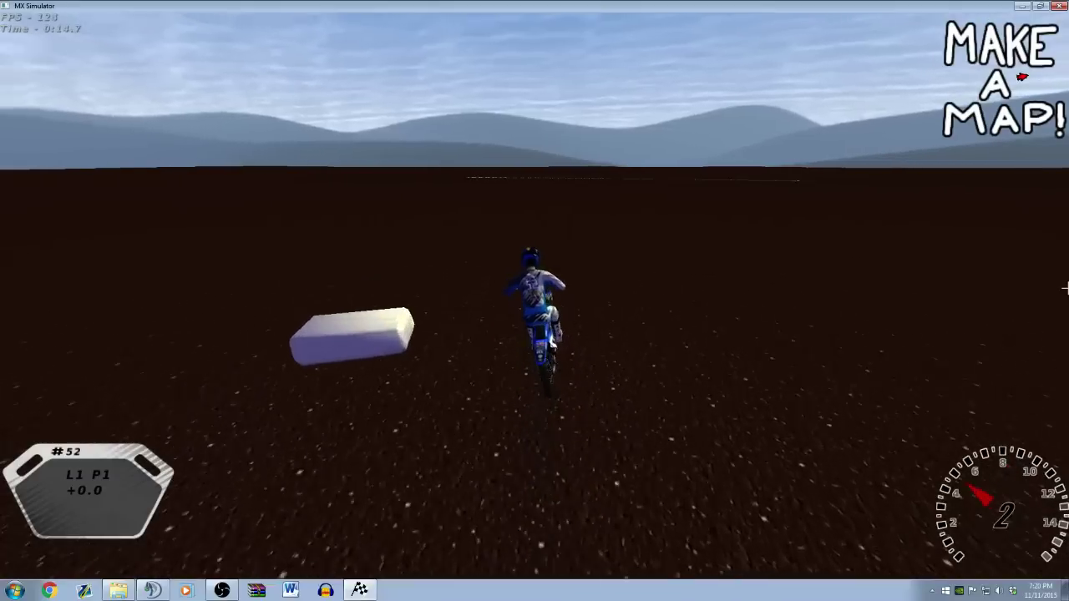
key(Right)
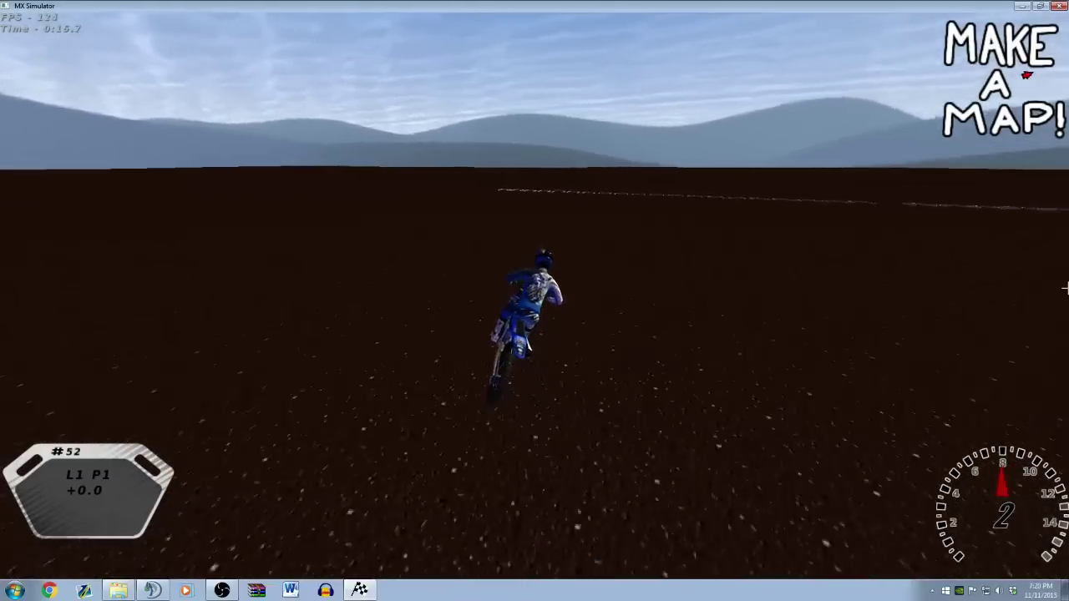
key(Right)
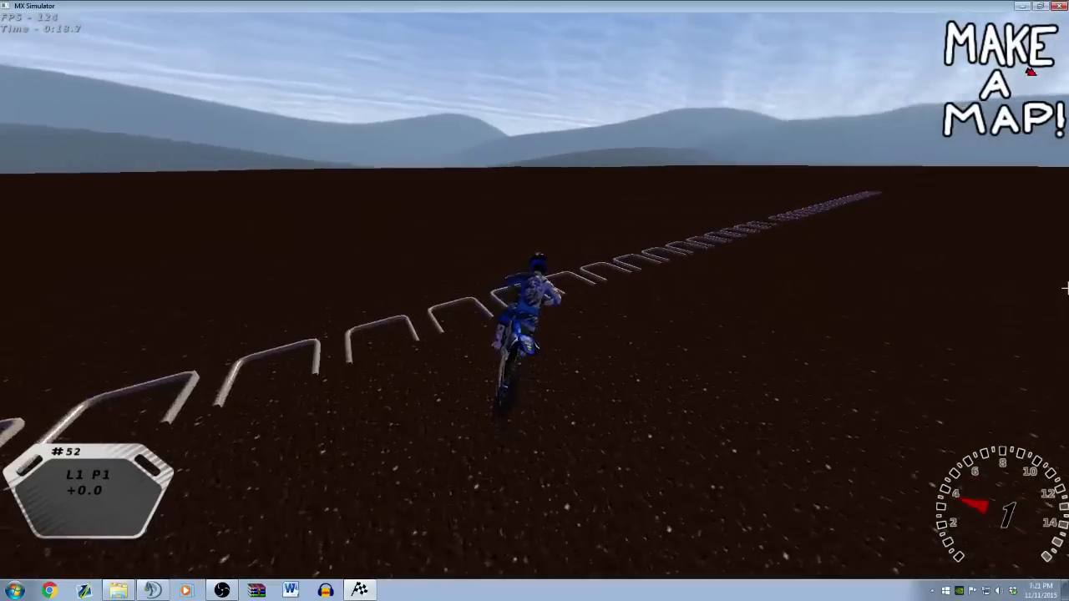
key(Left)
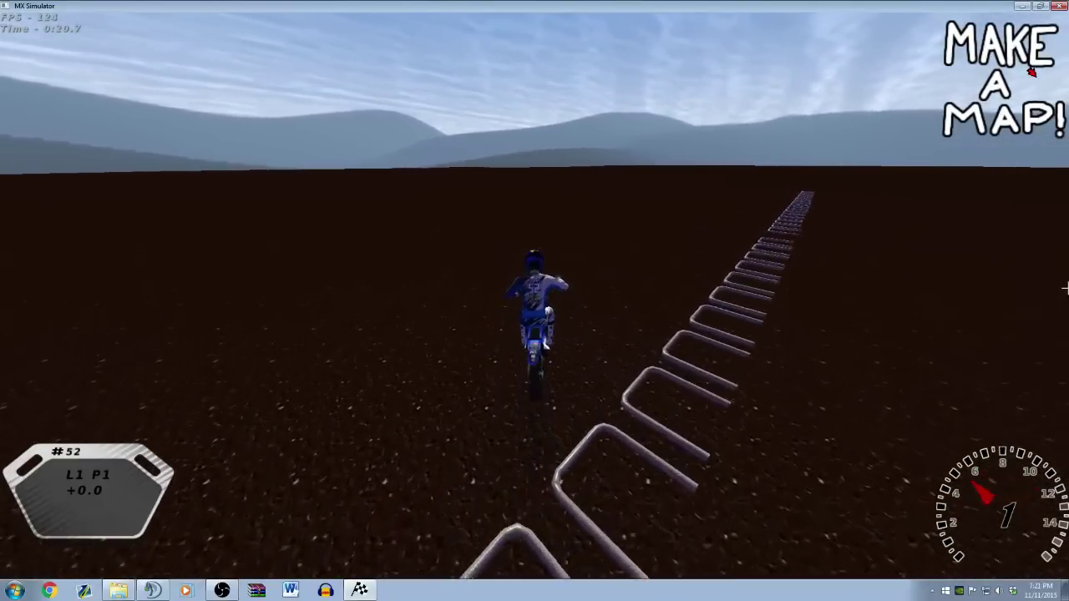
key(Right)
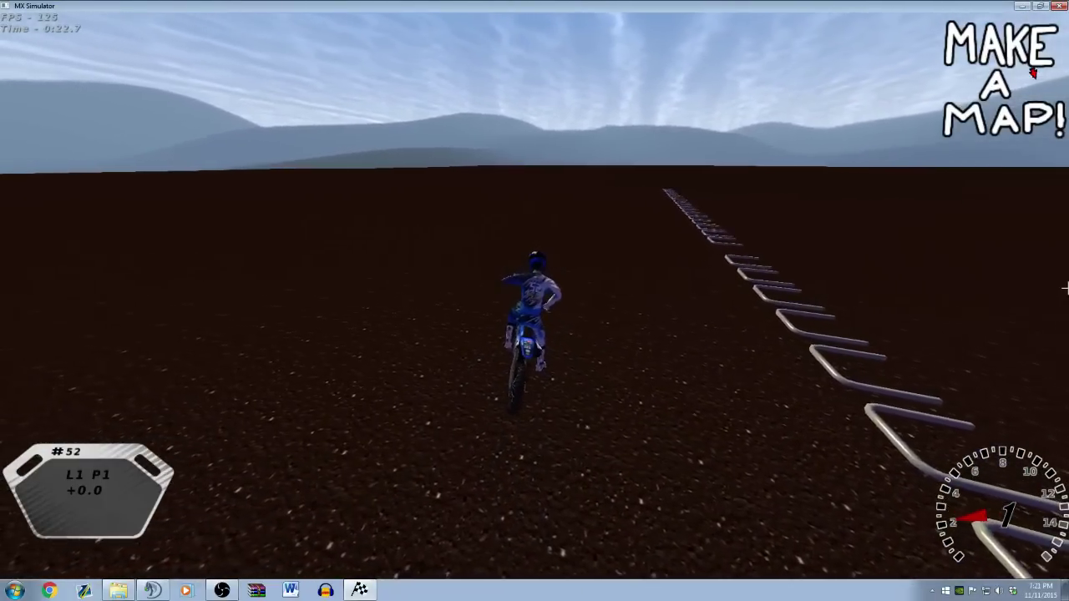
- Raise the terrain in long strokes across the map with brush strength 2.75, focus 0.53 and radius 80, and return to riding
key(c)
key(c)
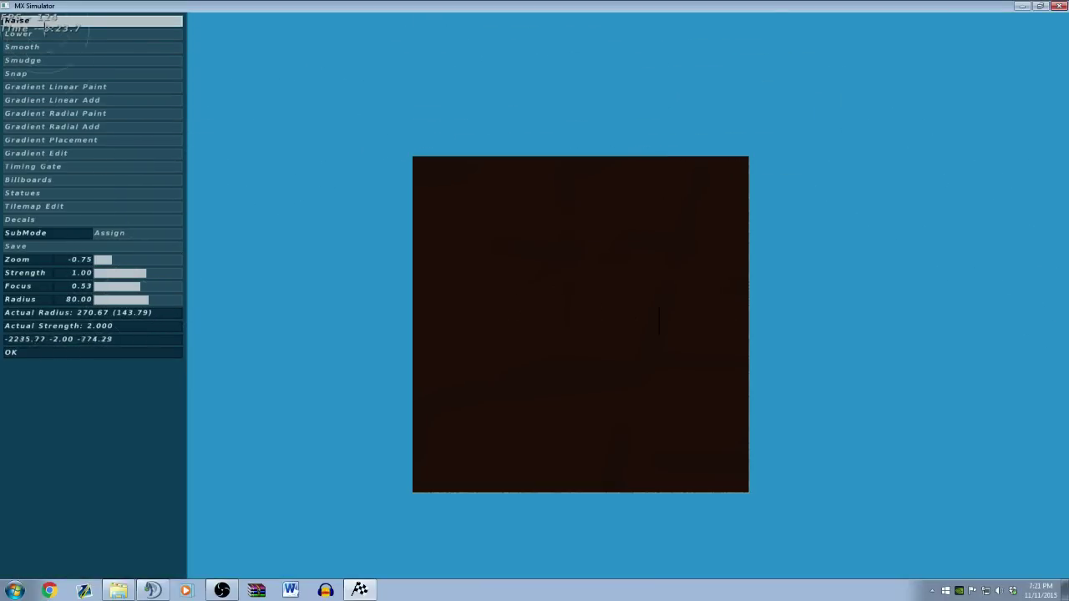
click(162, 271)
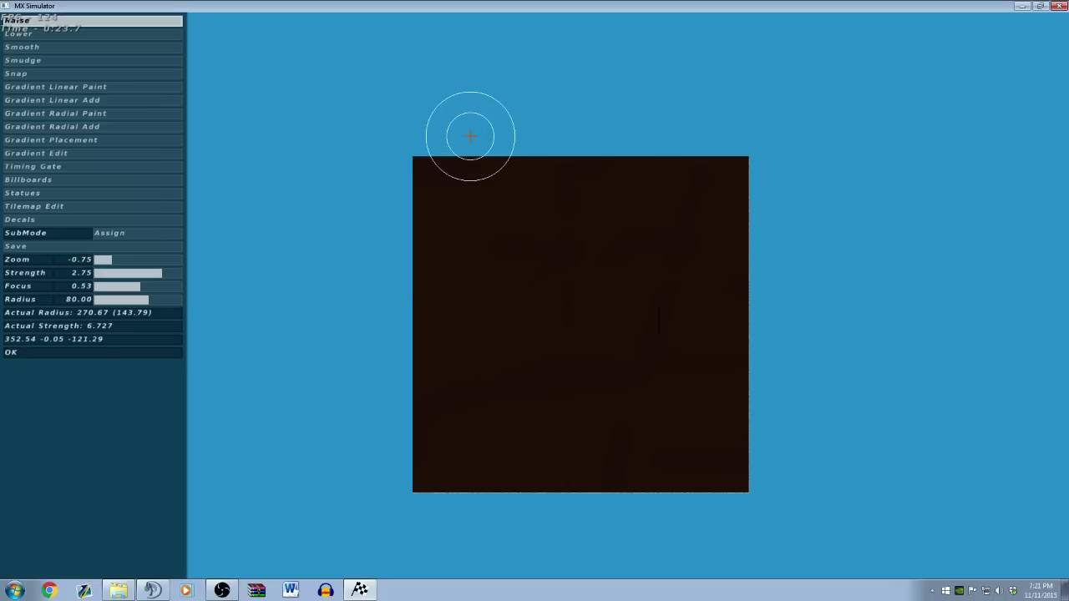
mouse_move(471, 136)
mouse_down()
mouse_move(377, 397)
mouse_move(725, 557)
mouse_up()
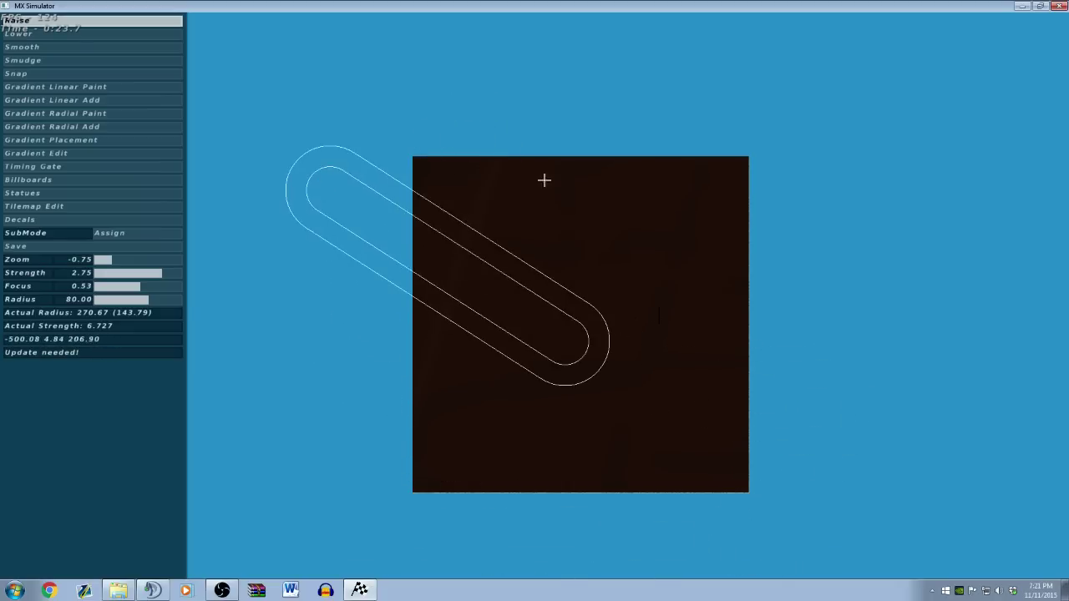
key(e)
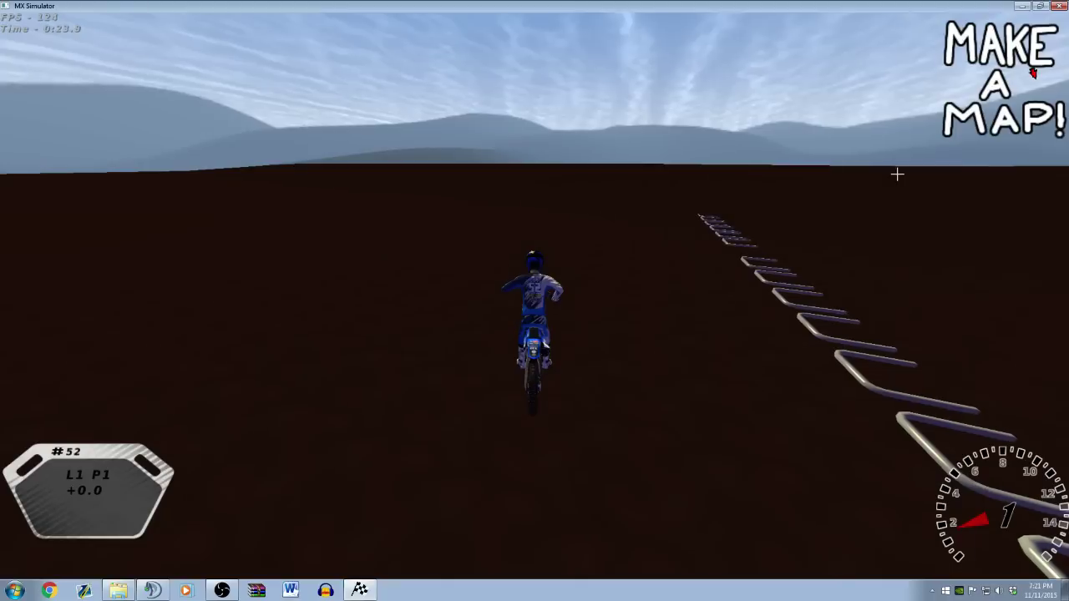
- Test-ride alongside the start gates and turn out across the open ground to check the newly raised terrain
key(Up)
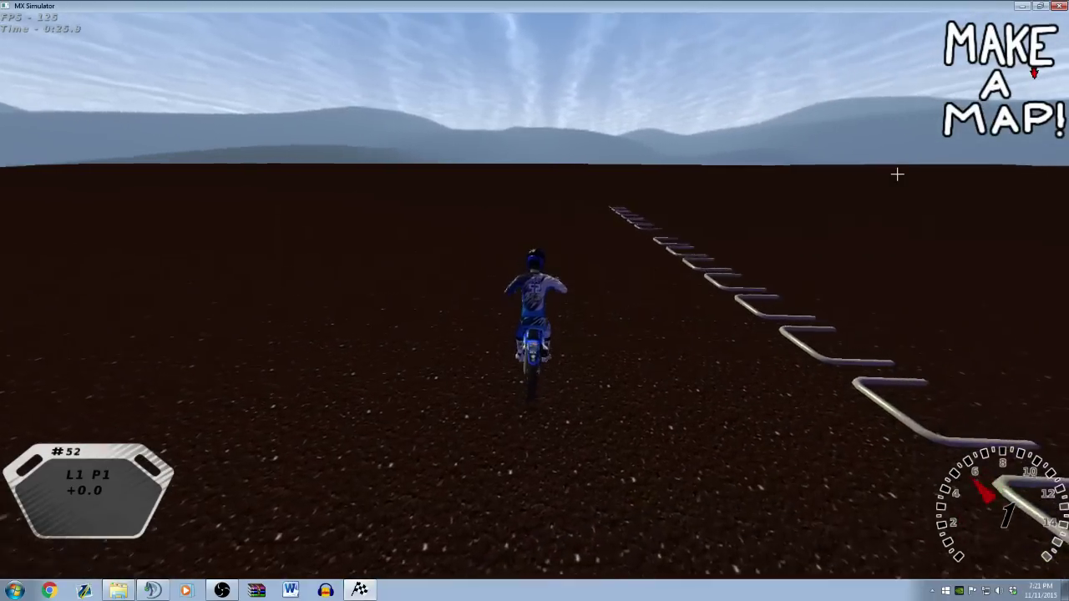
key(Right)
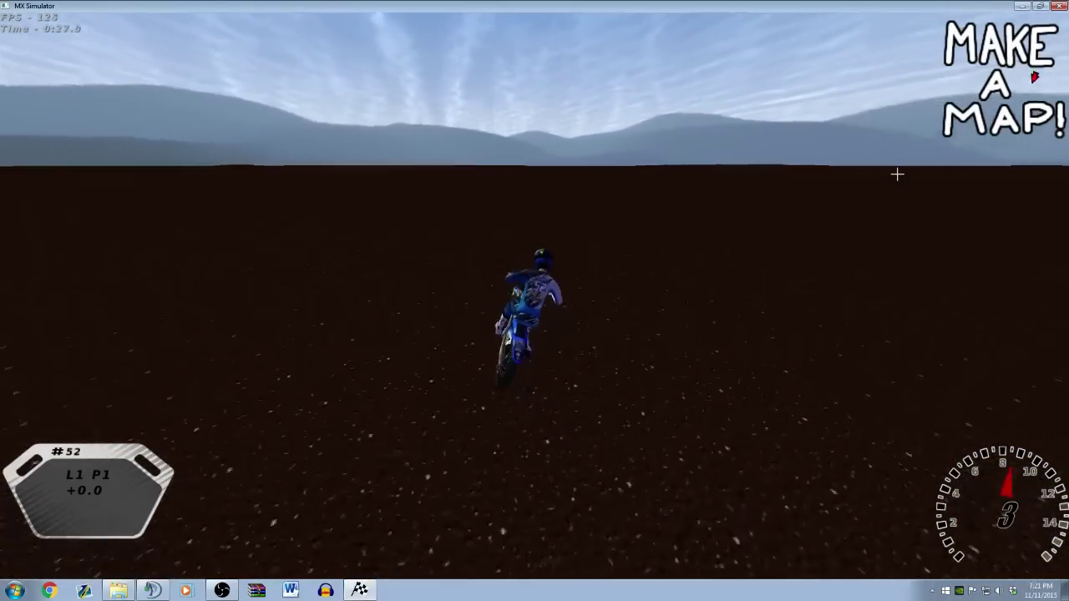
key(Right)
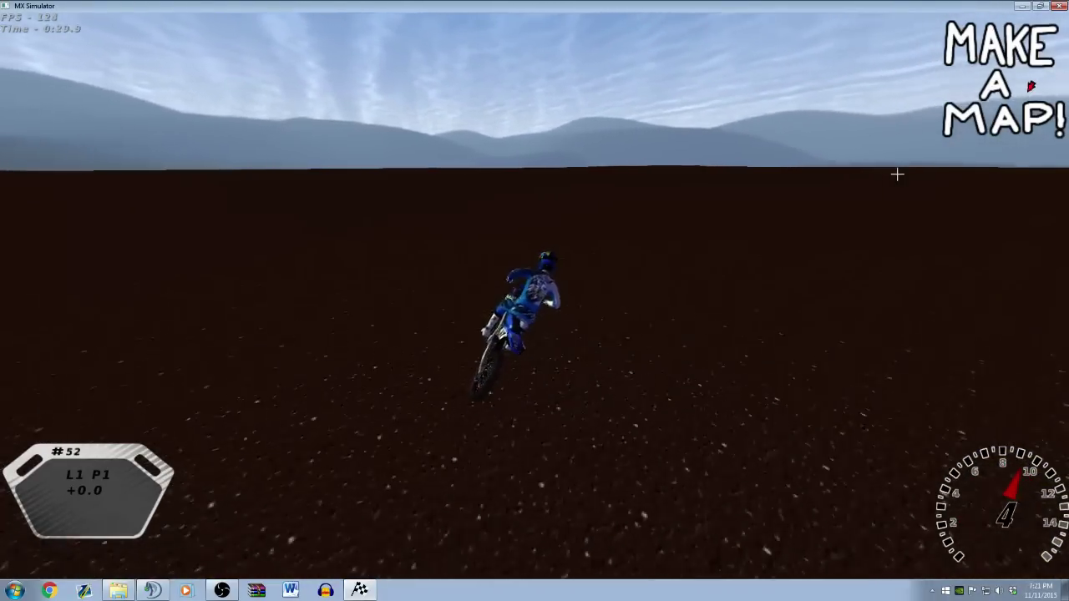
key(Right)
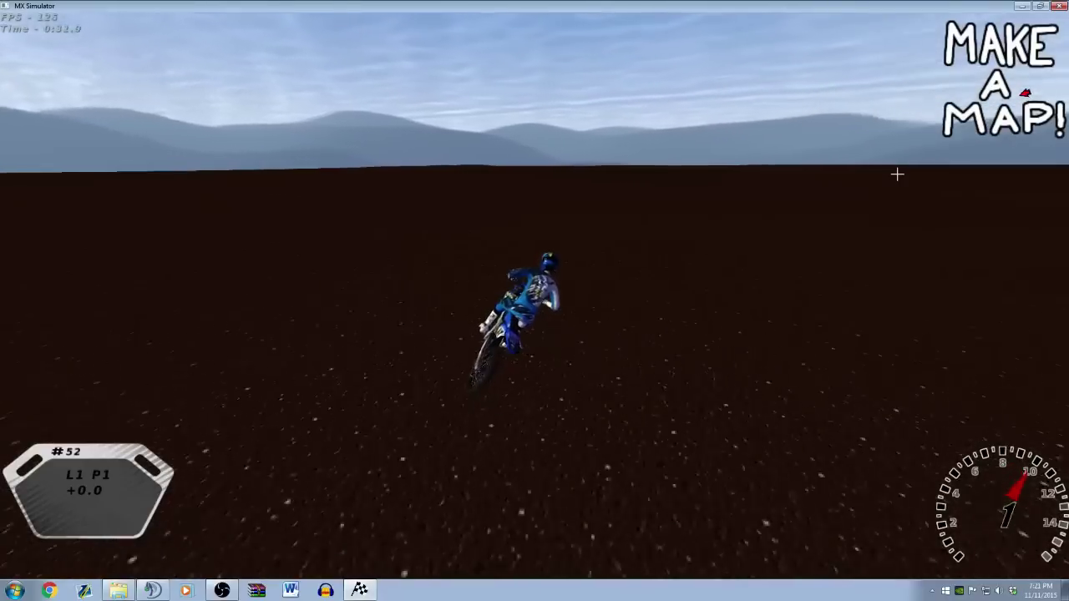
- Raise a round mound near the map's left edge and lower other areas with brush strength 2.75 and radius 80, and return to riding
key(ctrl+e)
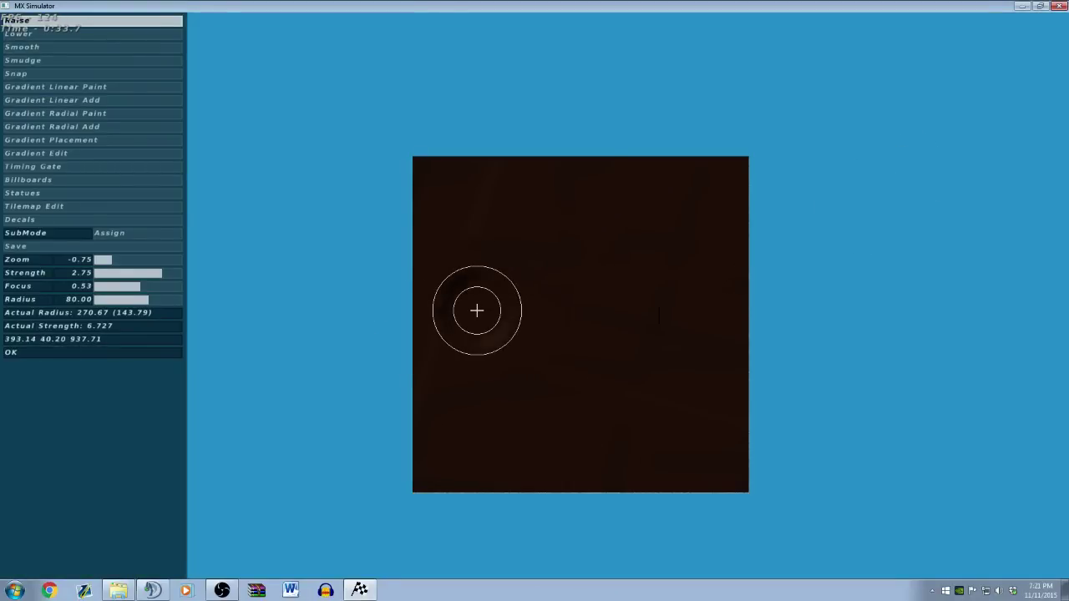
key(ctrl+e)
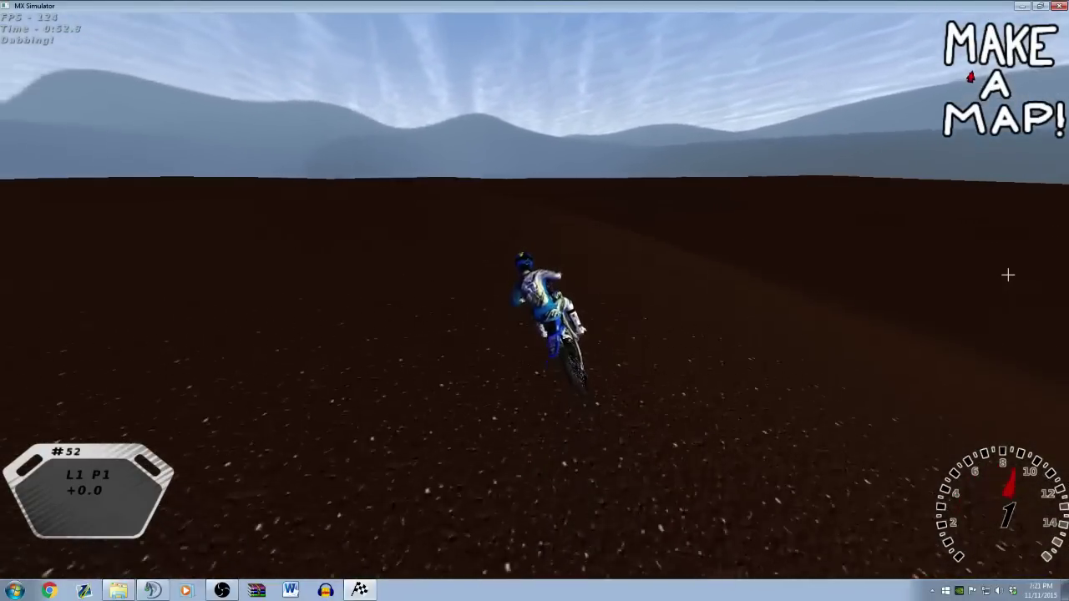
key(e)
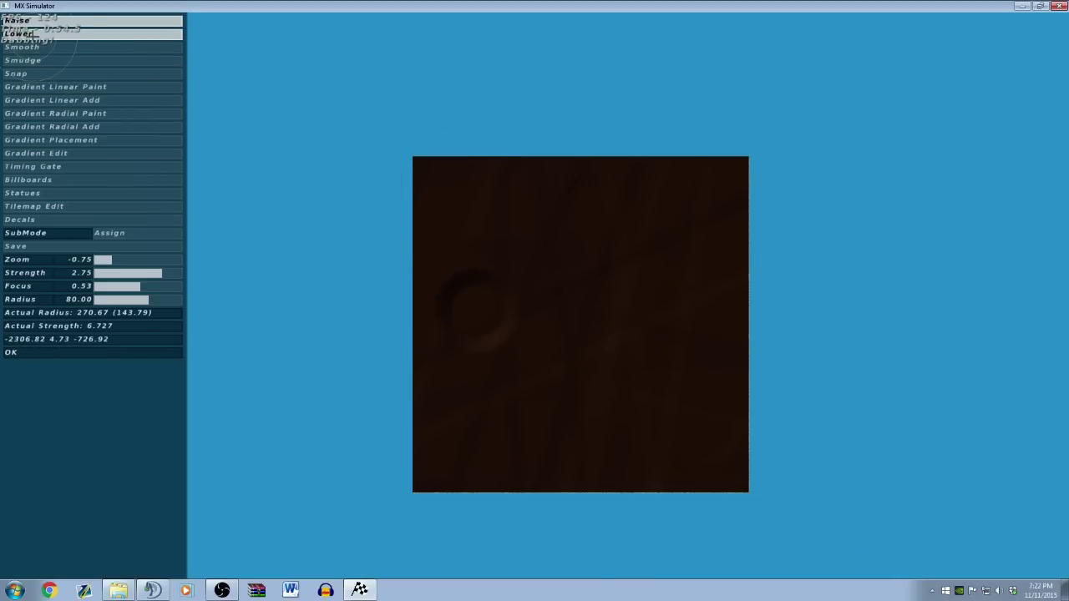
click(33, 34)
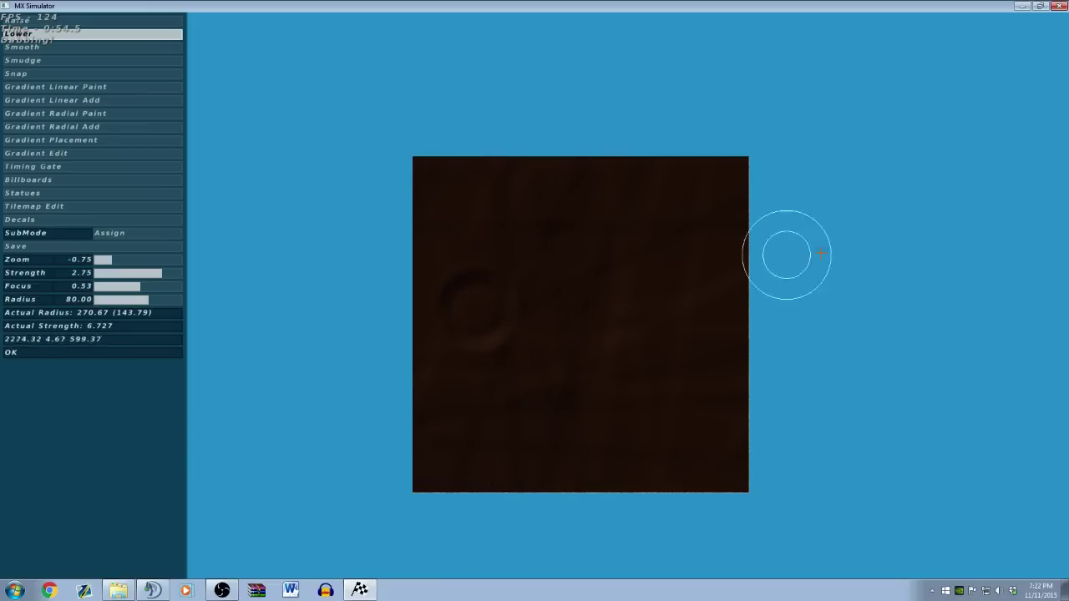
key(e)
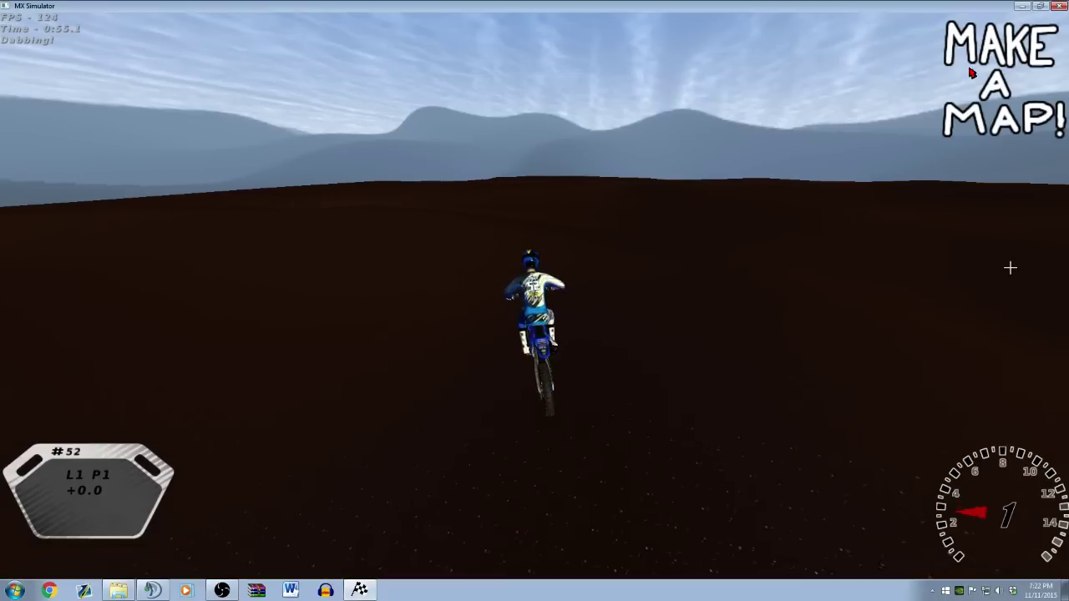
- Test-ride over the uneven ground, turning both ways, to judge the size of the hills and dips
key(Up)
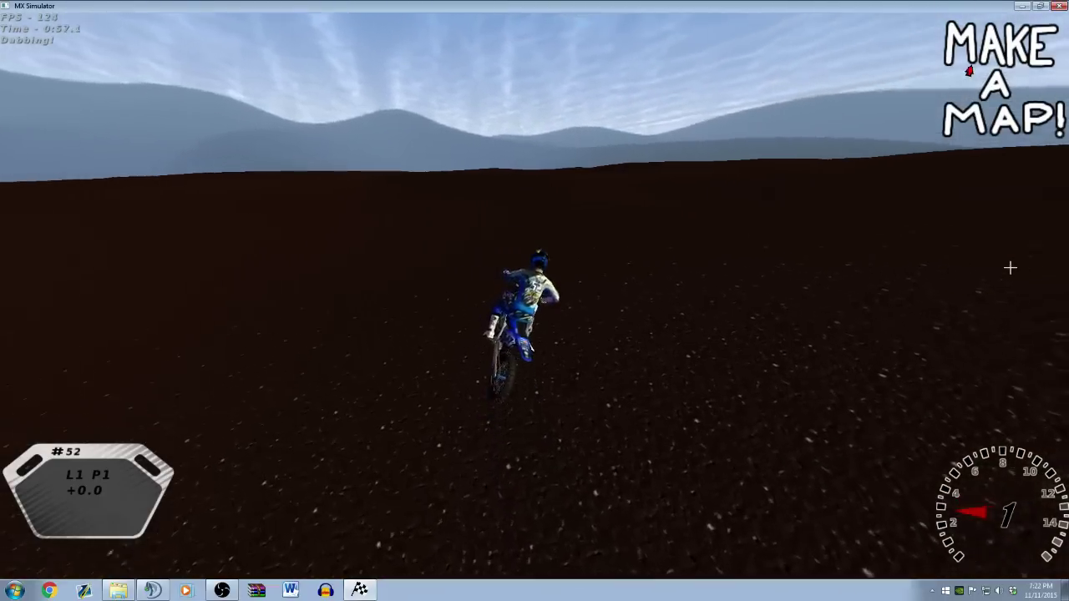
key(Up)
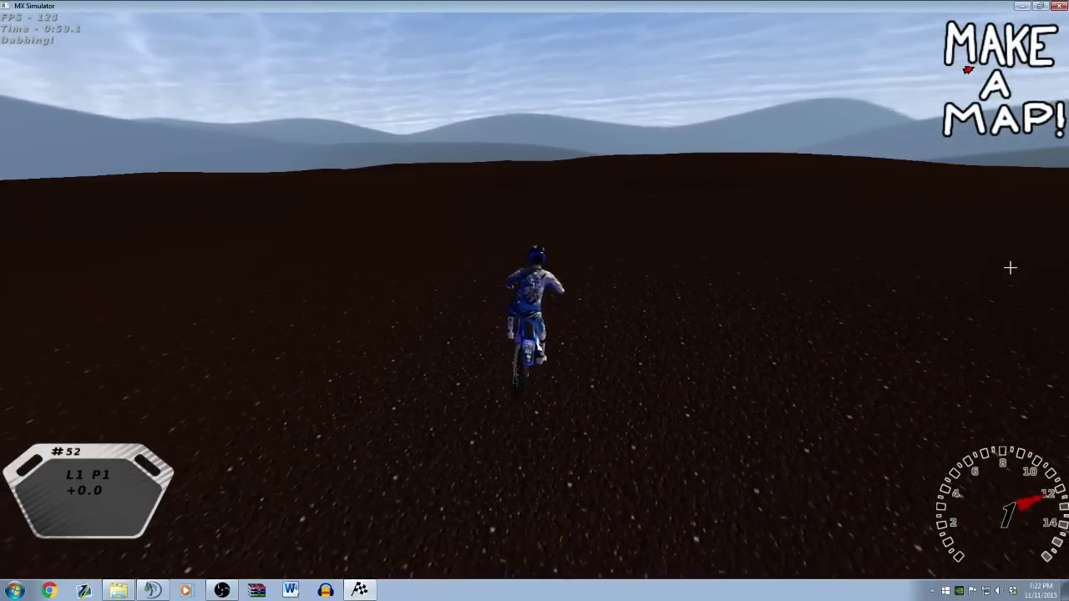
key(Right)
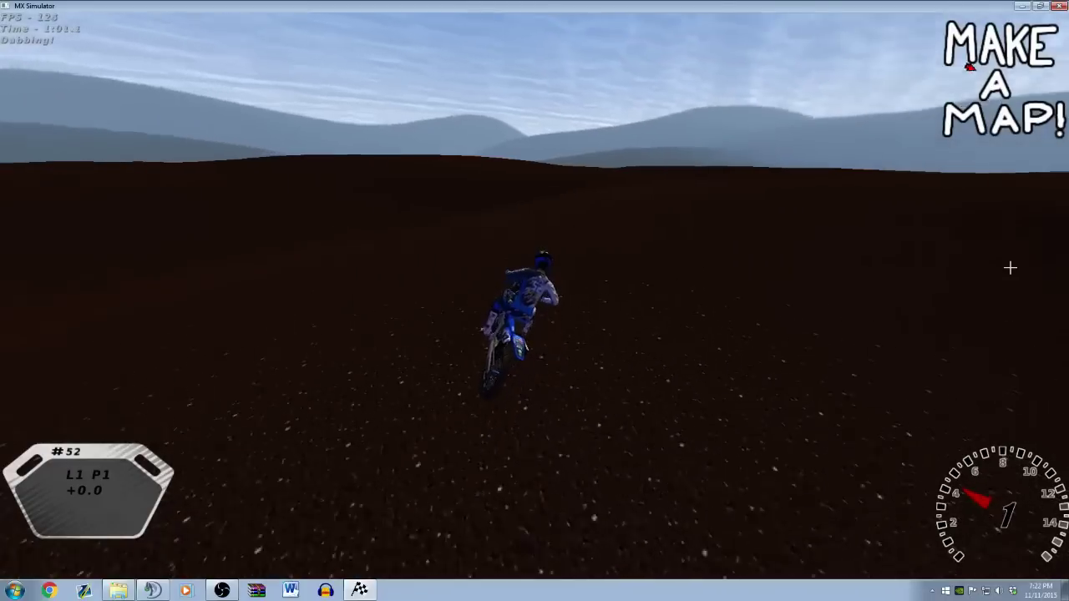
key(Left)
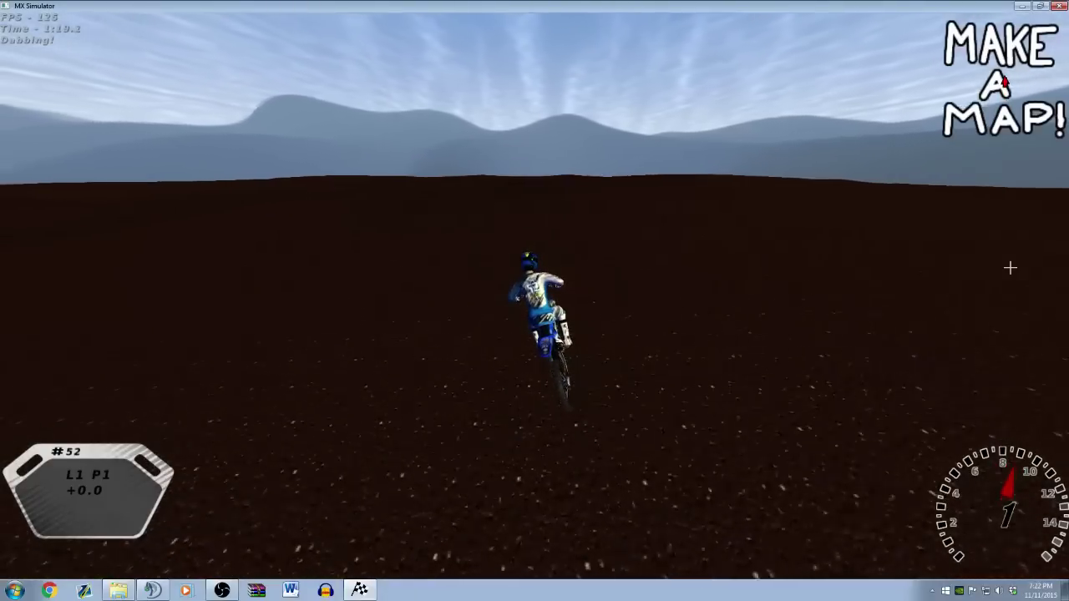
- Lower the terrain in strokes running down the map, and raise other areas with the same strength 2.75, radius 80 brush
key(e)
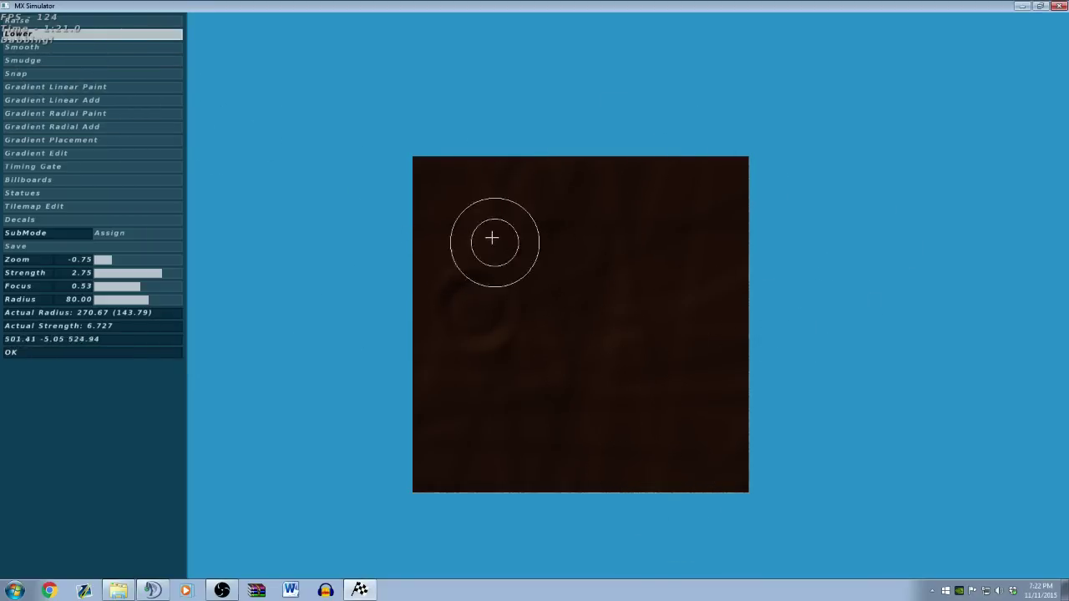
mouse_move(492, 236)
mouse_down()
mouse_move(475, 288)
mouse_move(472, 475)
mouse_move(480, 308)
mouse_up()
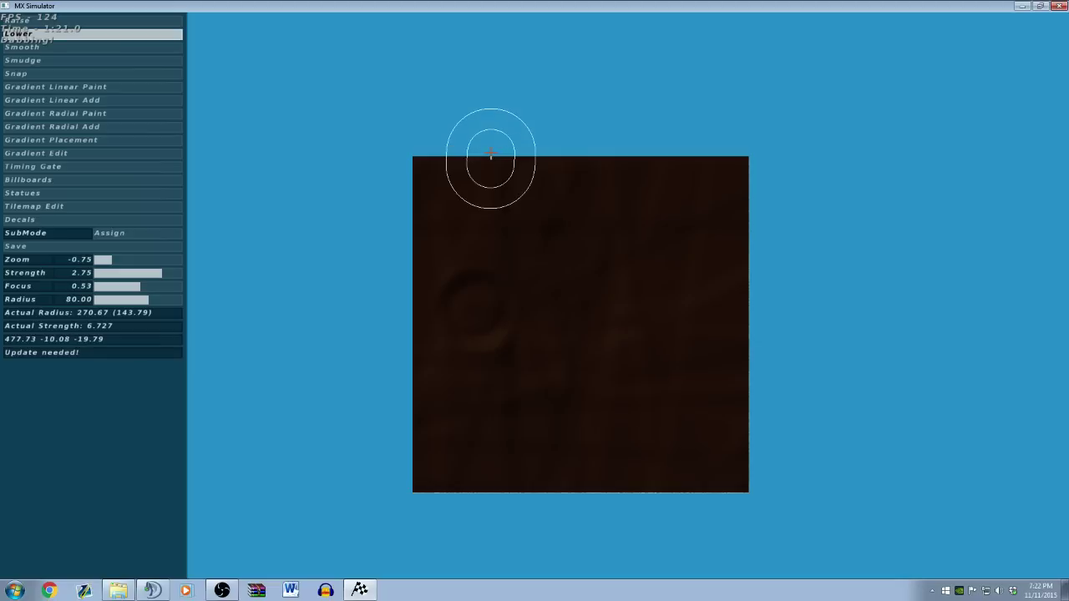
drag(592, 114, 547, 470)
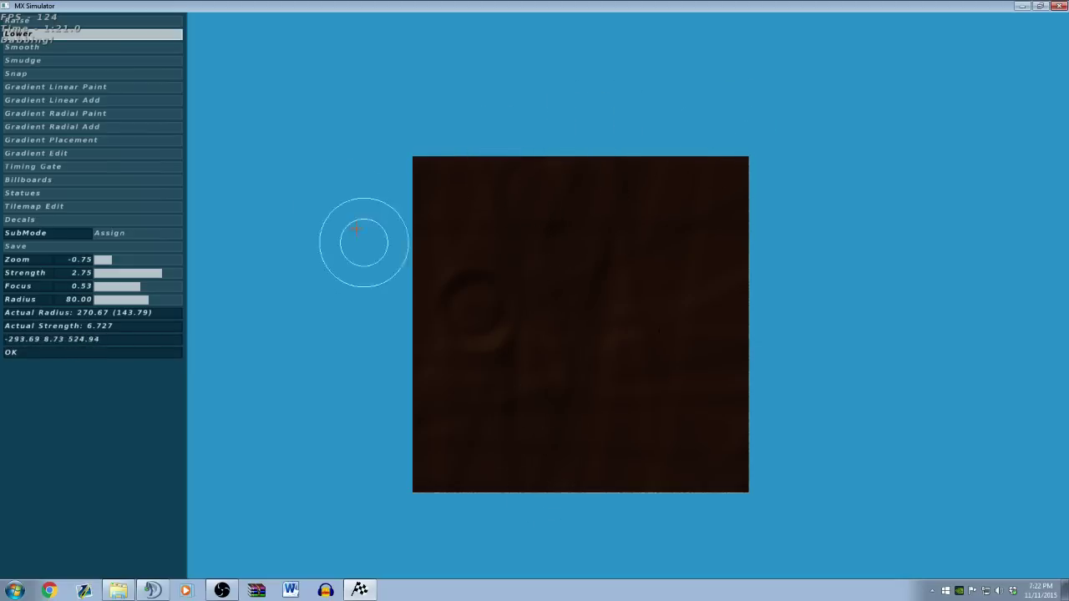
mouse_move(588, 114)
mouse_down()
mouse_move(671, 409)
mouse_move(660, 415)
mouse_up()
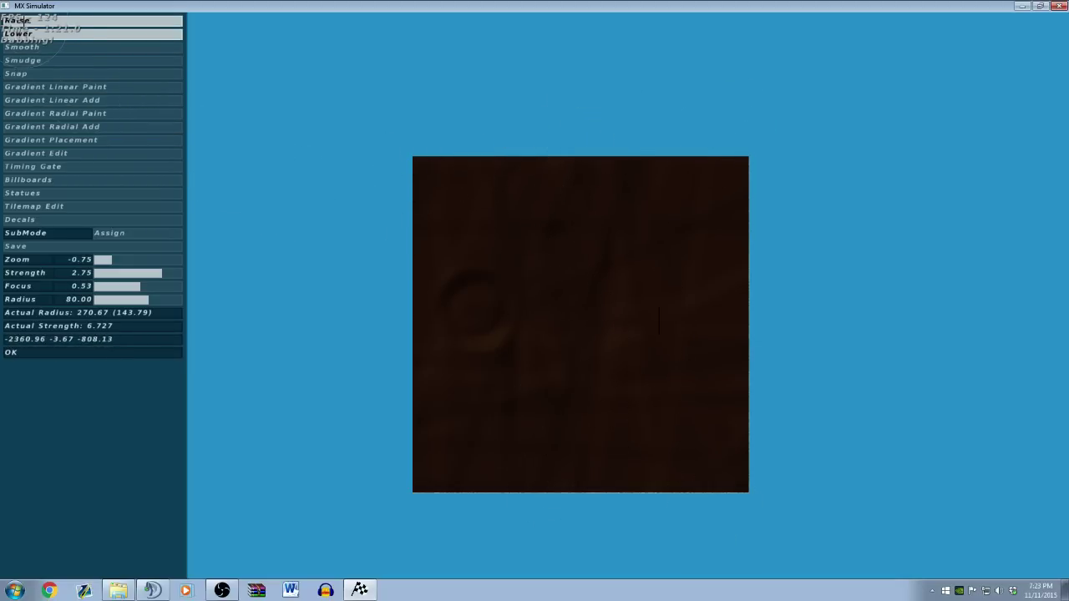
click(35, 21)
mouse_move(397, 165)
mouse_down()
mouse_move(852, 203)
mouse_move(469, 241)
mouse_up()
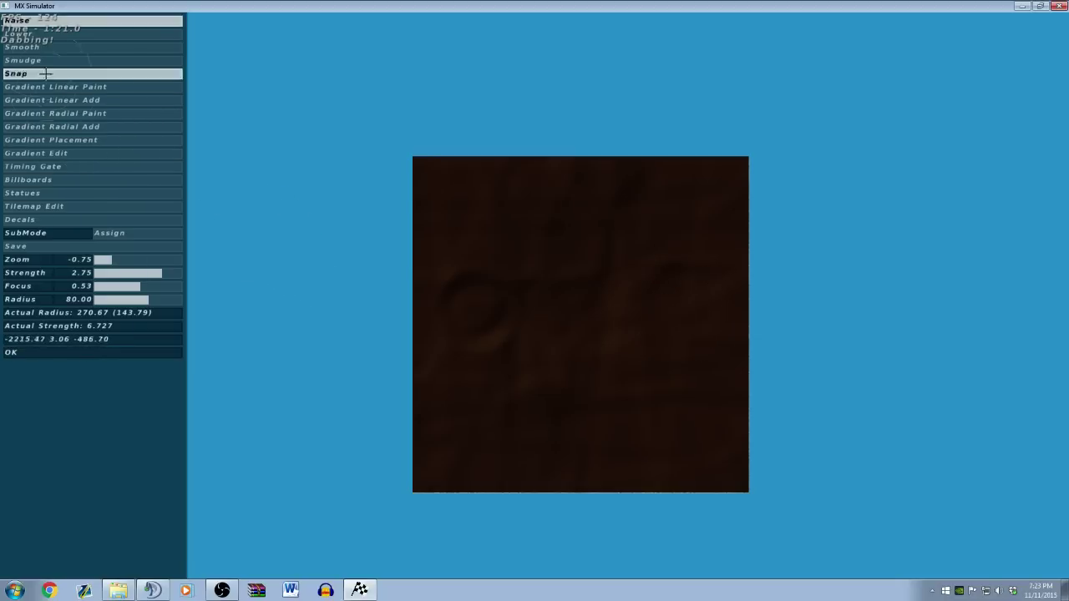
- Smooth the whole terrain with brush strength 4.00, focus 0.53 and radius 122 at zoom -2.13, and return to riding
click(100, 46)
mouse_move(164, 278)
mouse_down()
mouse_move(172, 273)
mouse_move(150, 299)
mouse_move(177, 298)
mouse_up()
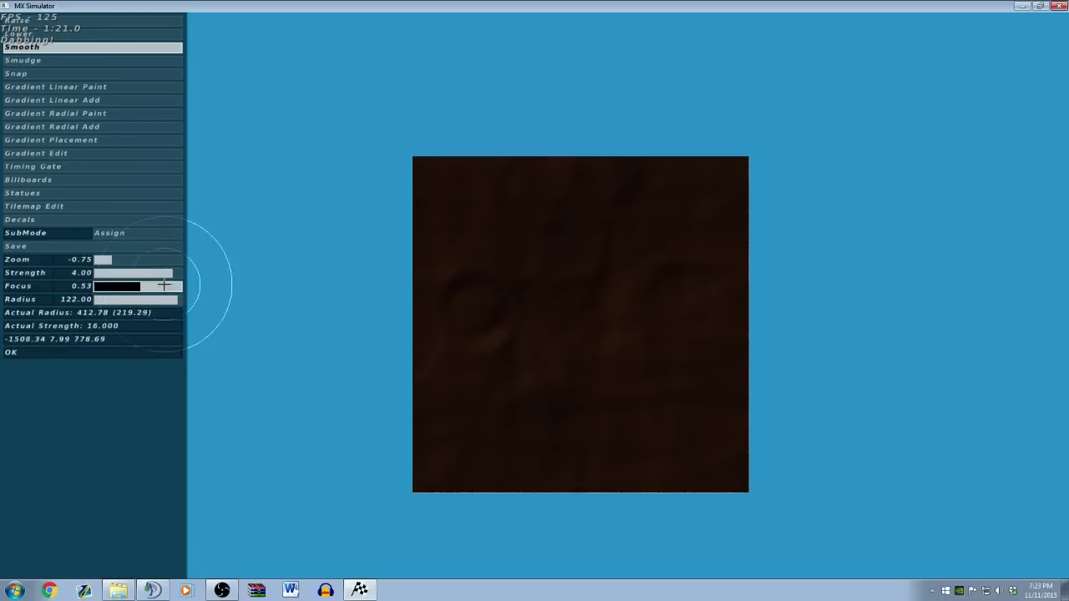
drag(111, 260, 100, 259)
drag(472, 261, 706, 389)
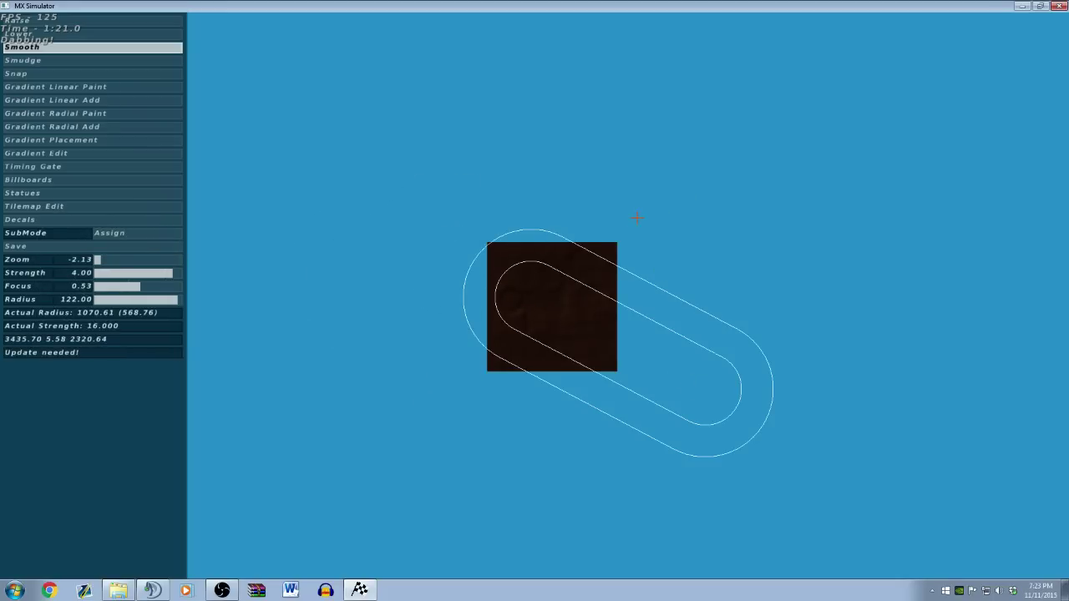
mouse_move(637, 218)
mouse_down()
mouse_move(422, 387)
mouse_move(455, 352)
mouse_up()
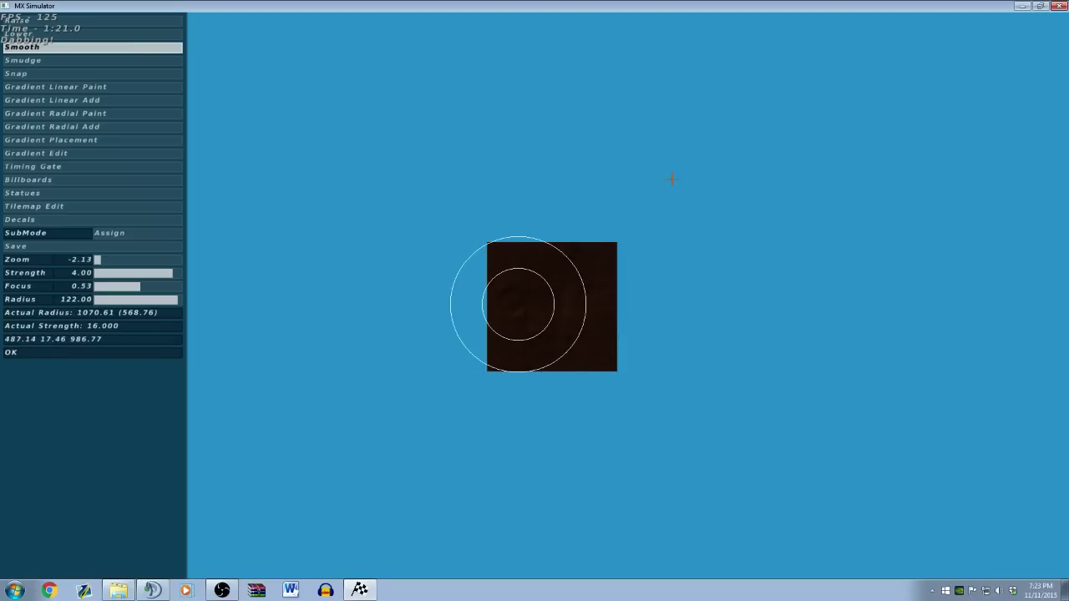
drag(589, 342, 610, 413)
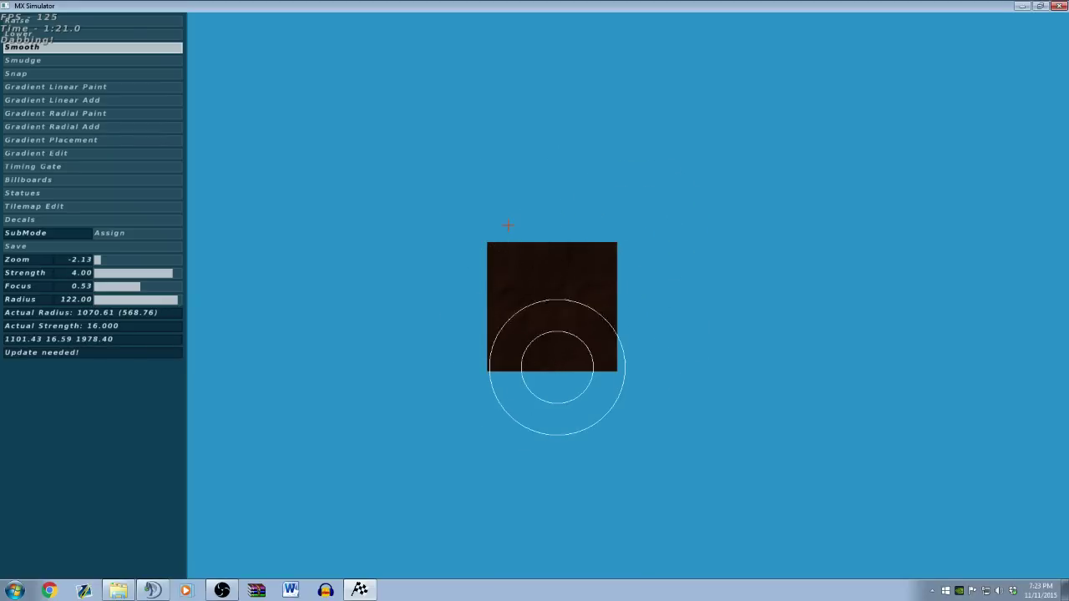
key(e)
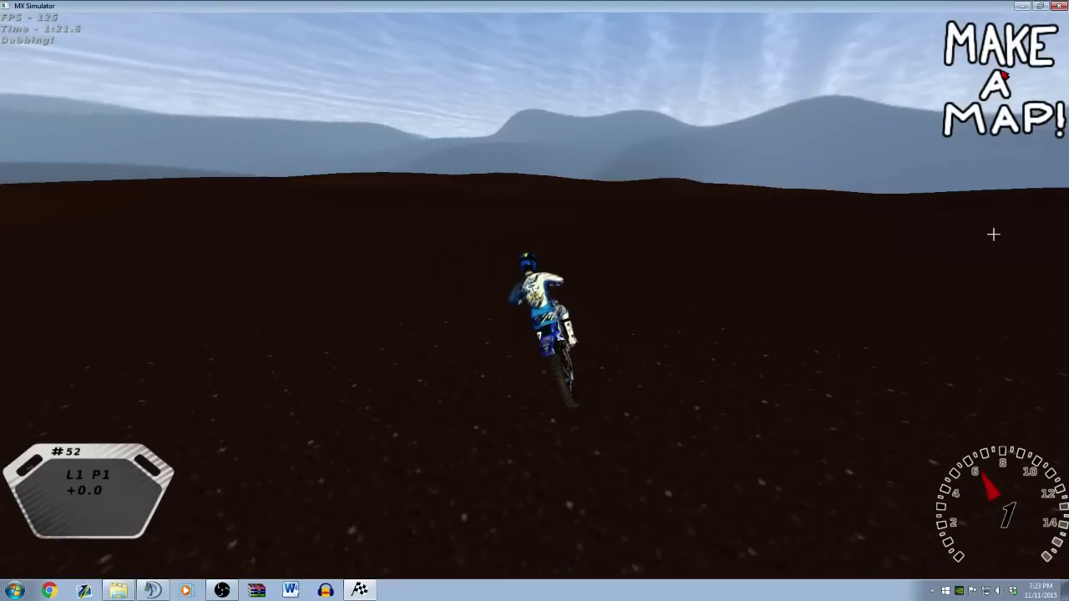
- Raise a ridge down the middle of the map at zoom -0.38 with brush strength 4.00 and radius 122
key(e)
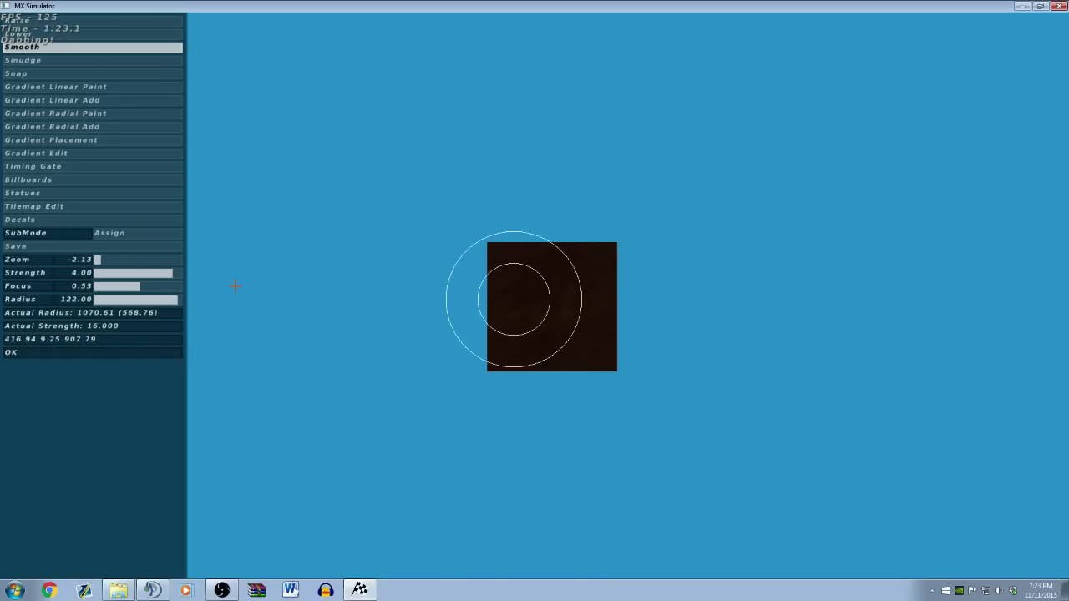
drag(97, 259, 114, 260)
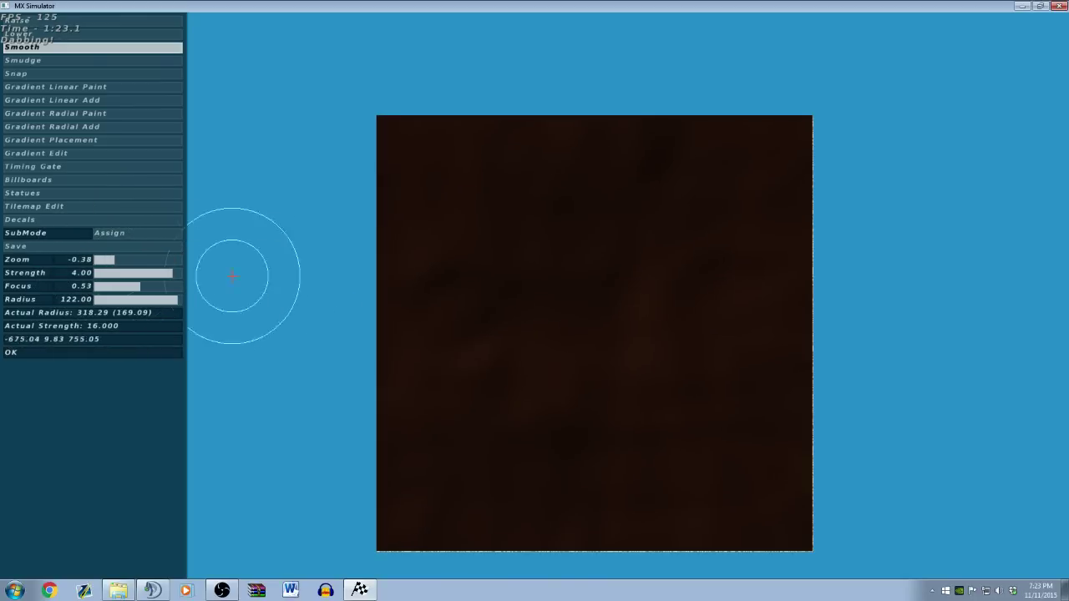
click(12, 21)
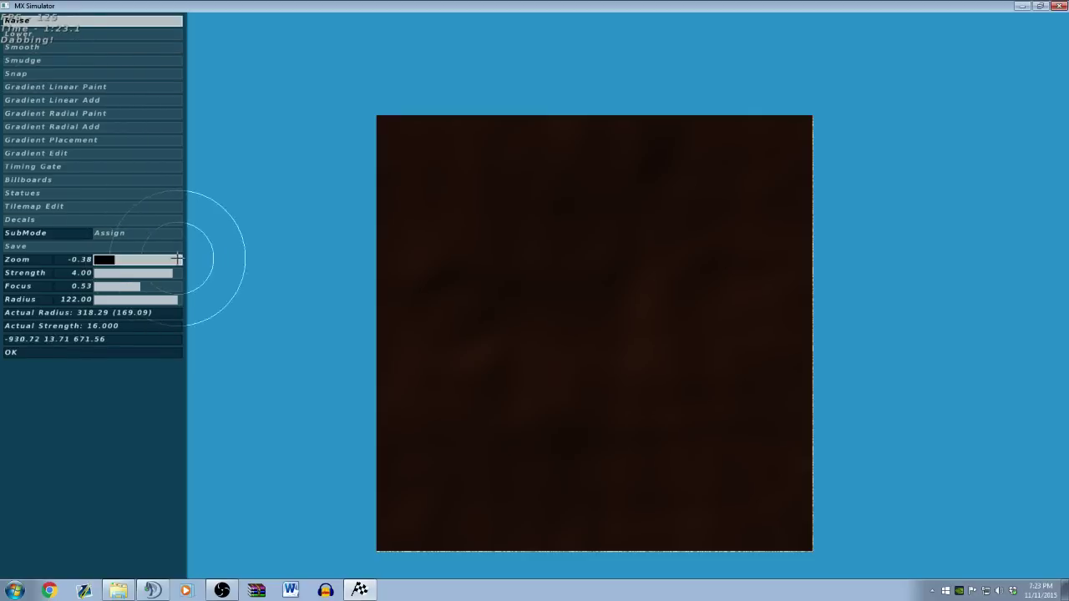
mouse_move(585, 104)
mouse_down()
mouse_move(609, 356)
mouse_move(609, 454)
mouse_move(590, 560)
mouse_up()
mouse_move(576, 101)
mouse_down()
mouse_move(599, 390)
mouse_move(600, 576)
mouse_move(597, 568)
mouse_up()
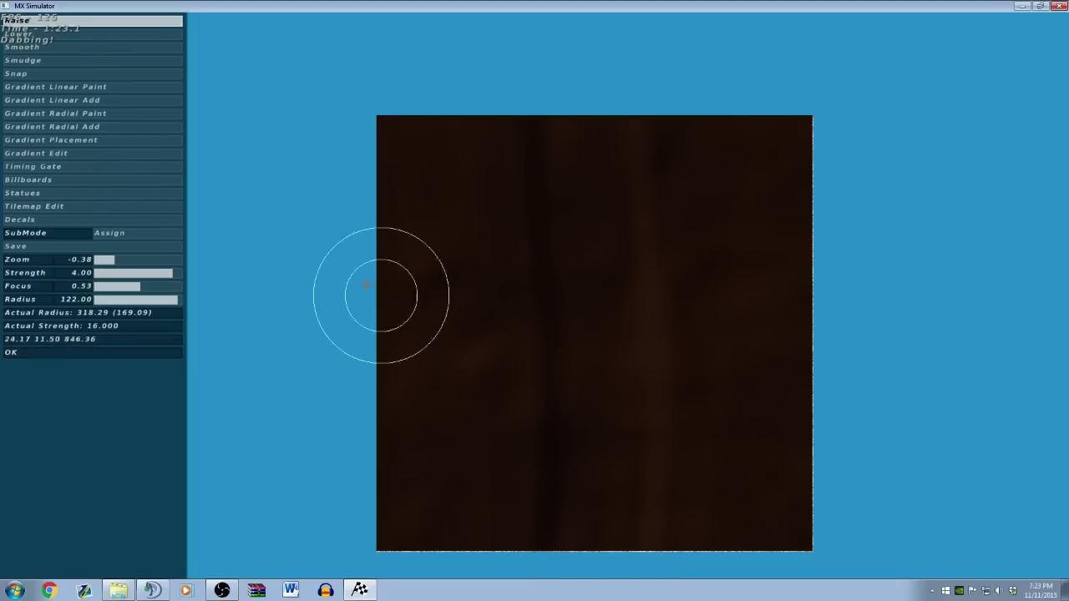
- Set the raise brush to strength 5.00 and radius 127, and try a stroke running down the map beside the central ridge
drag(170, 299, 184, 301)
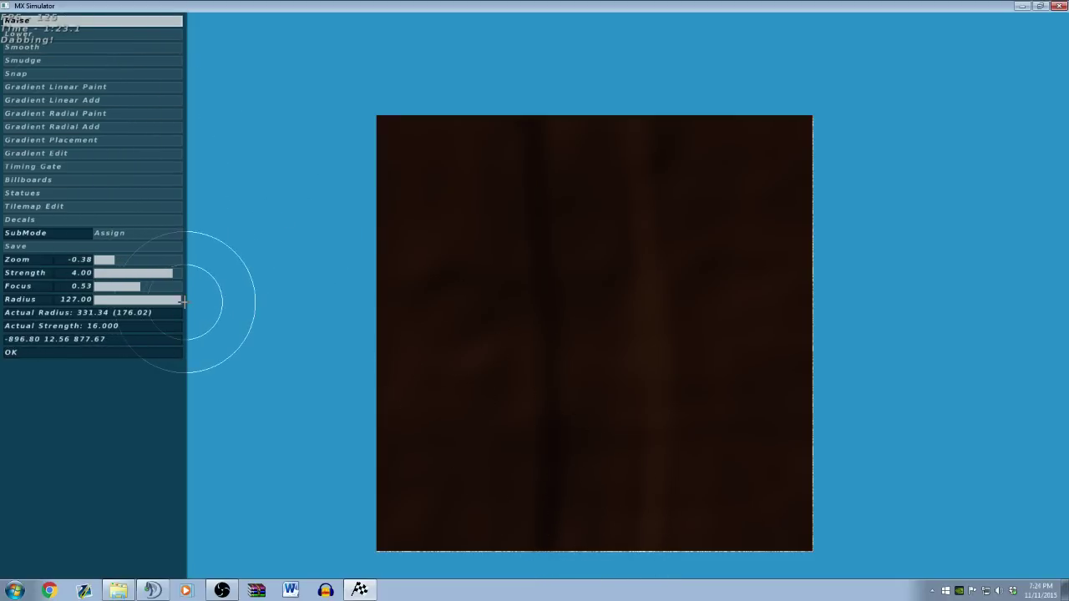
click(171, 273)
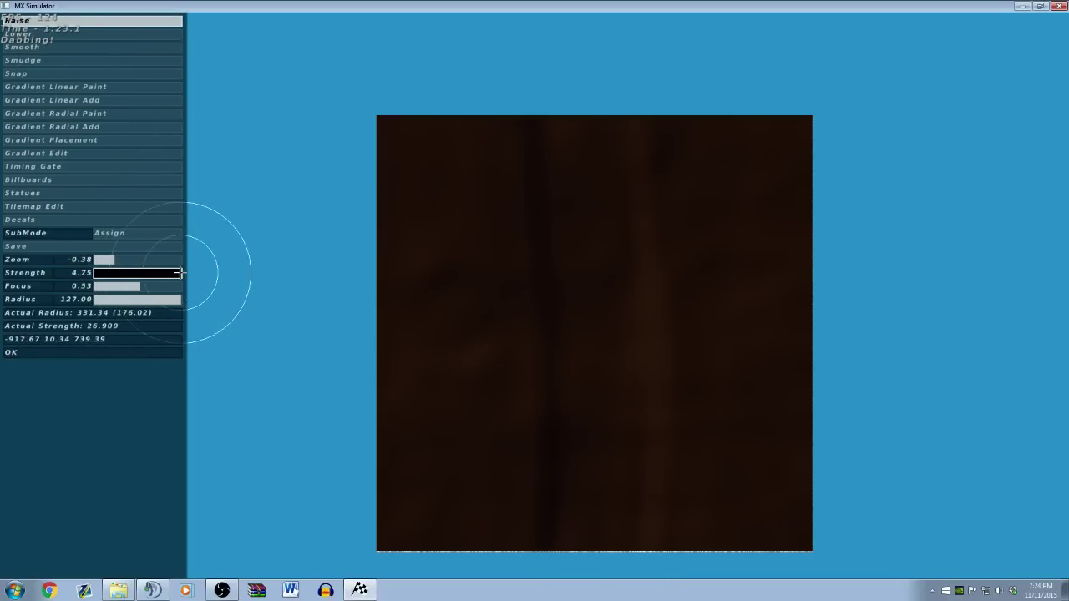
click(125, 261)
mouse_move(518, 127)
mouse_down()
mouse_move(549, 306)
mouse_move(552, 539)
mouse_up()
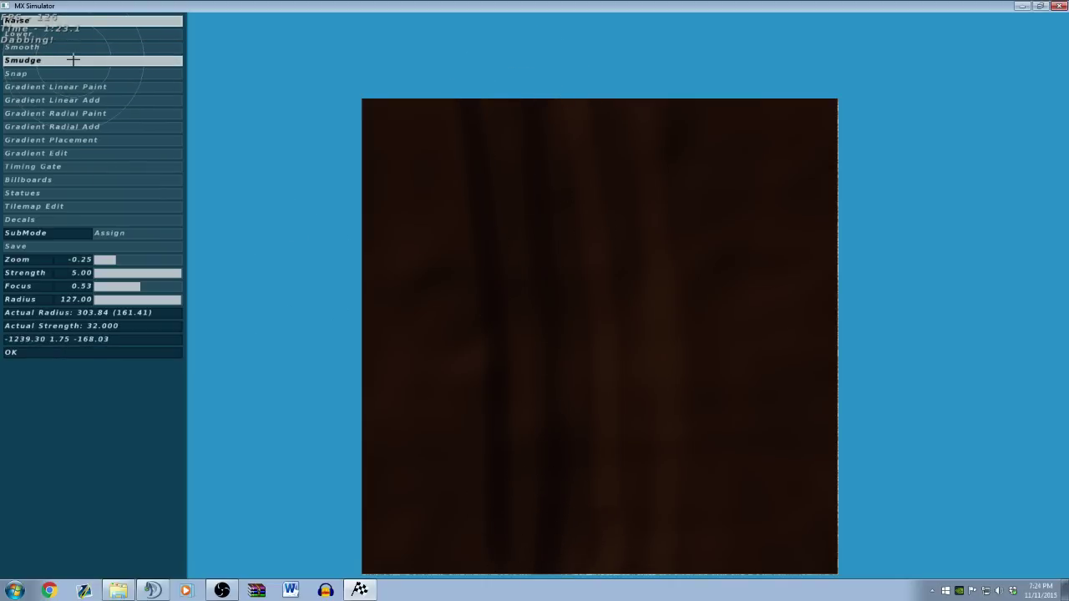
click(110, 259)
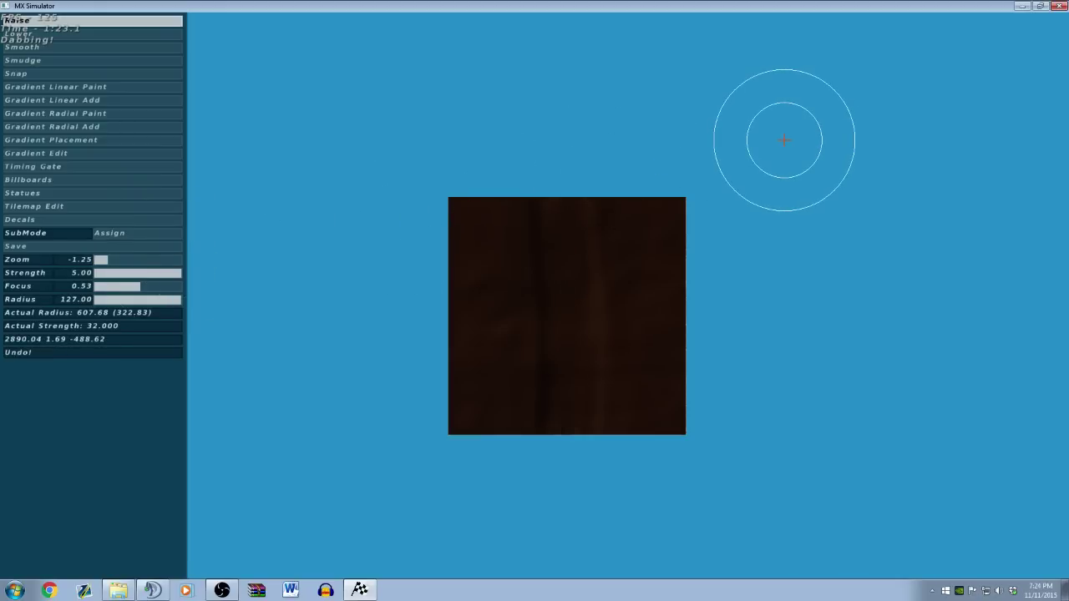
- Smooth the terrain in long strokes along the map's middle at zoom -1.25 with brush strength 5.00, focus 0.53 and radius 127
click(16, 48)
mouse_move(529, 172)
mouse_down()
mouse_move(542, 416)
mouse_move(608, 427)
mouse_move(584, 179)
mouse_move(537, 316)
mouse_up()
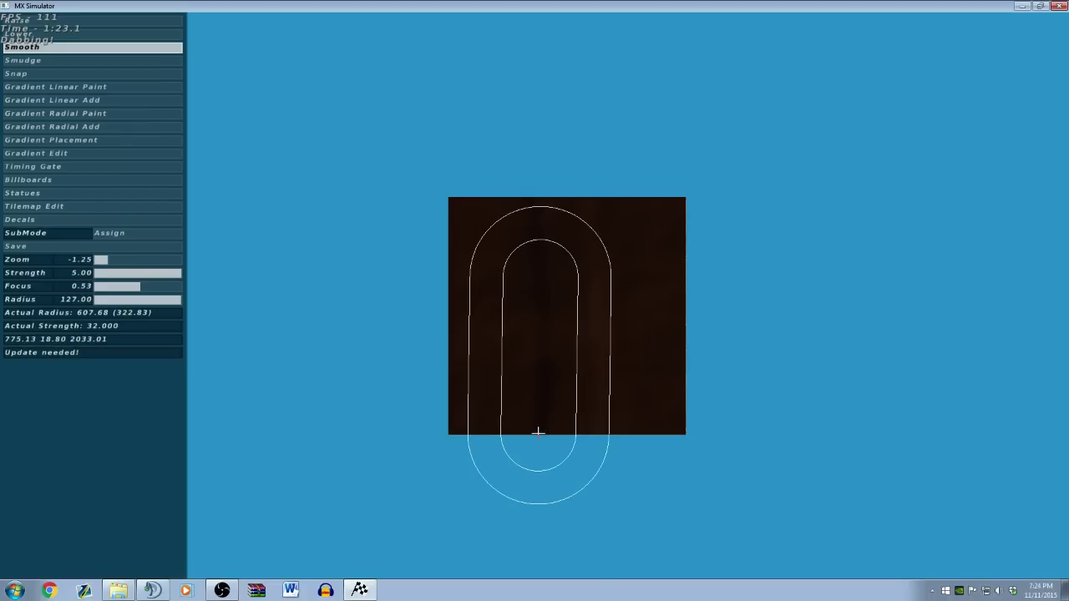
drag(538, 432, 589, 174)
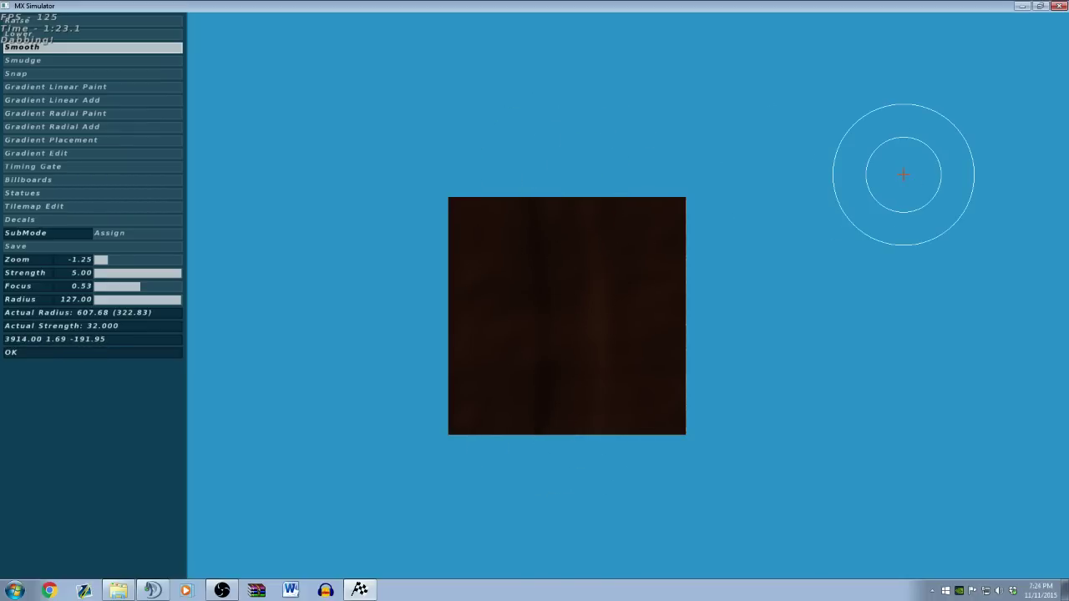
- Return to riding and test ride the bike over the smoothed hills
key(e)
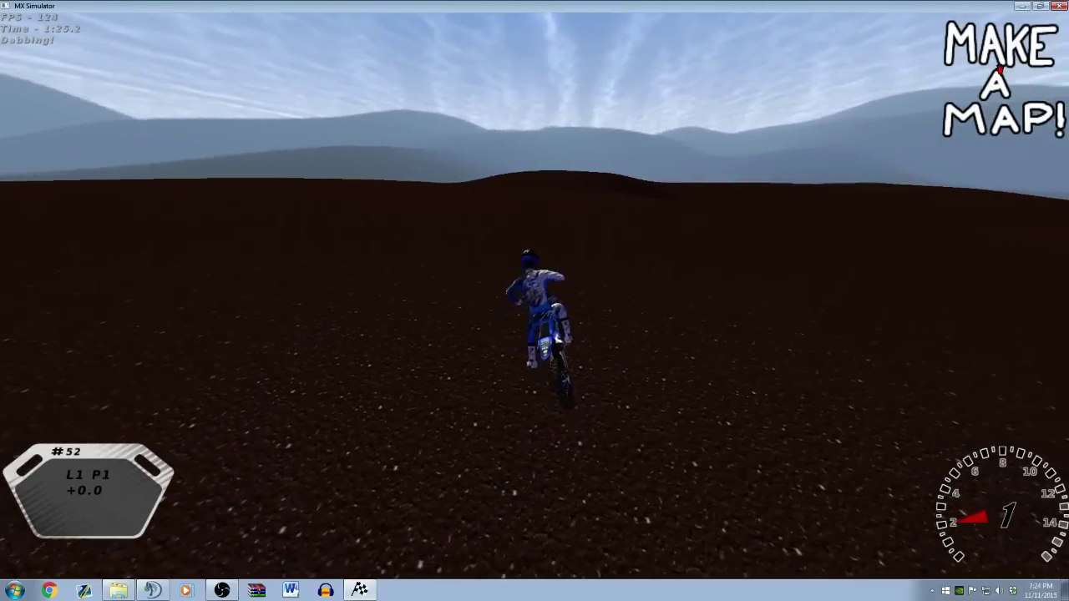
key(Up)
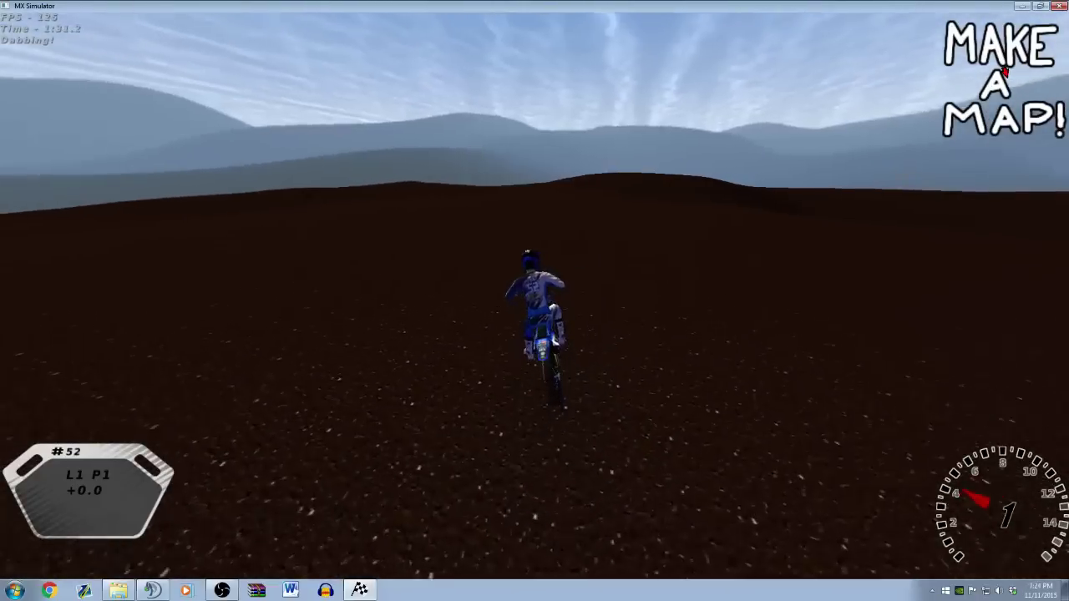
key(Up)
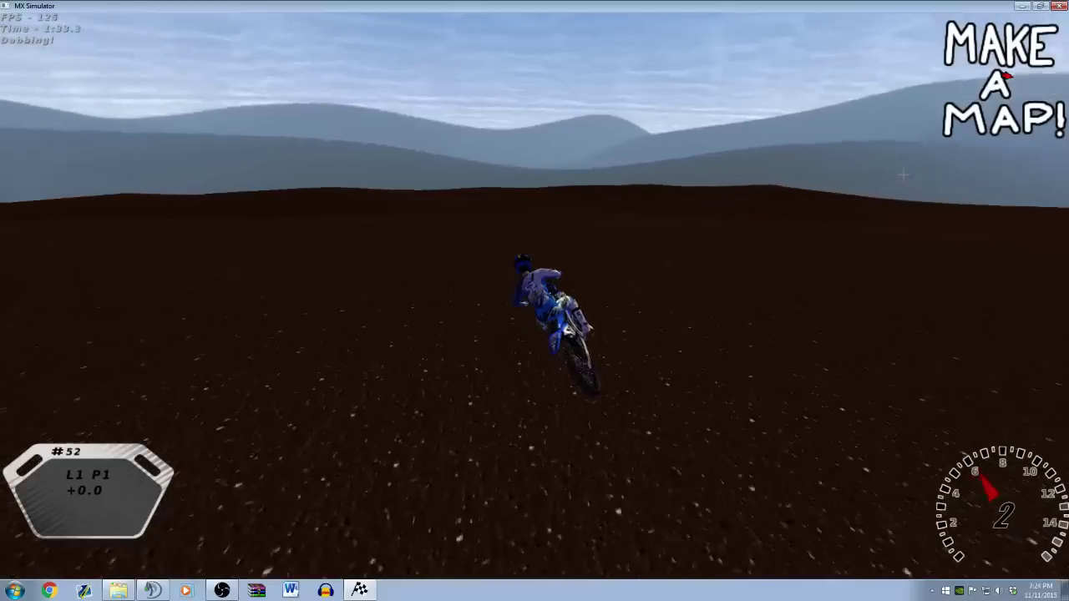
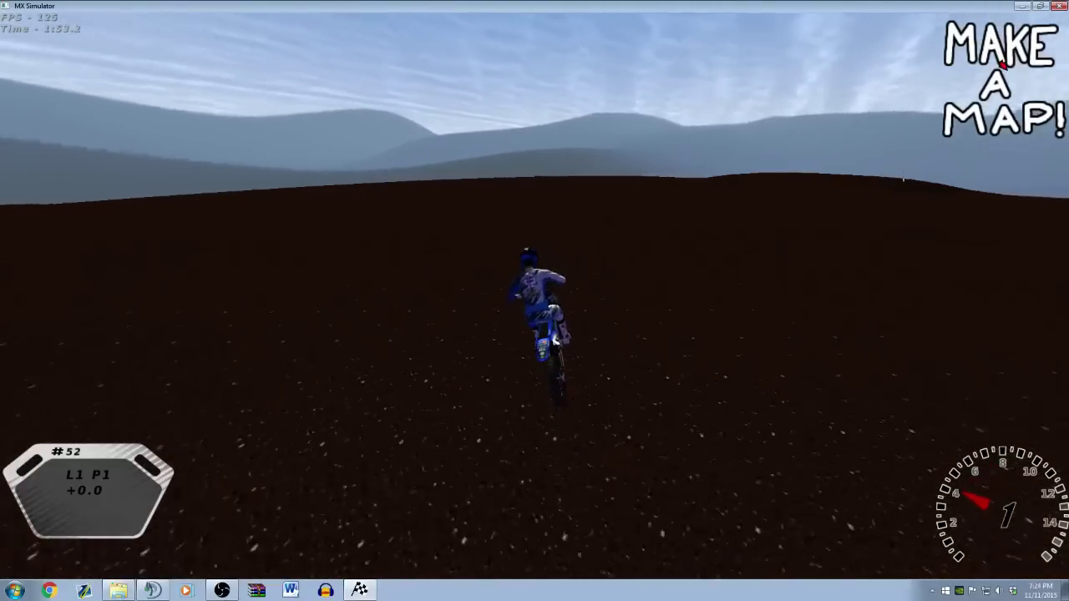
- Go back to the track editor, save the track and quit the simulator
key(Escape)
key(Escape)
key(e)
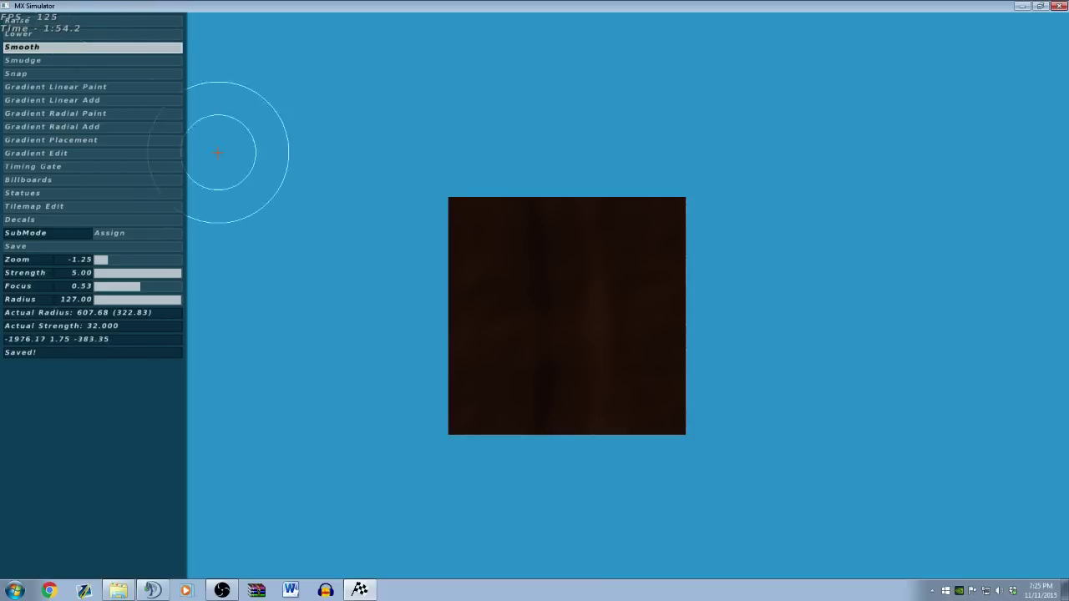
key(Escape)
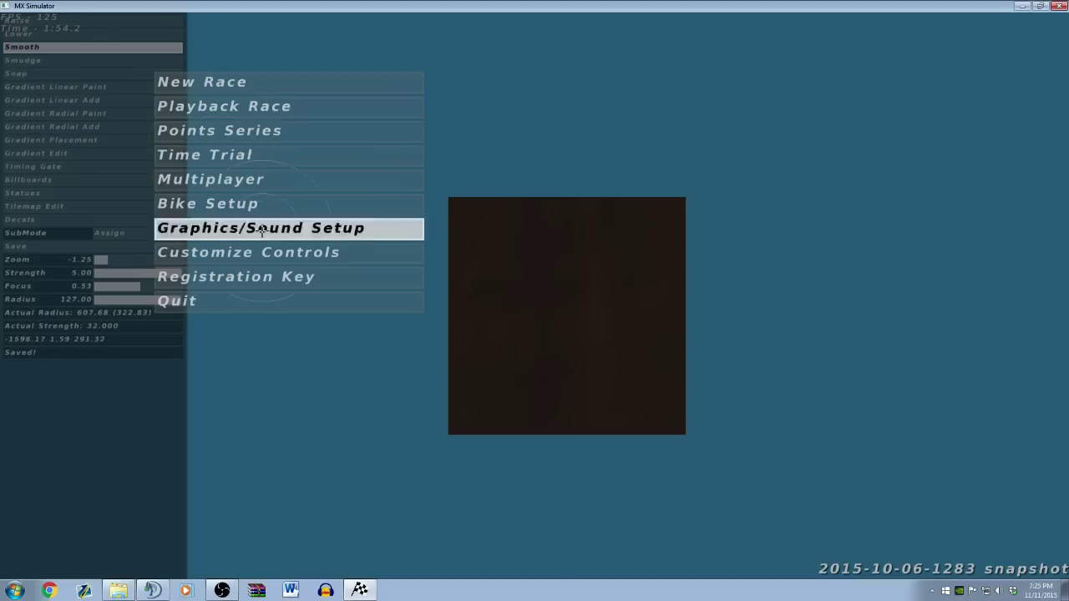
click(244, 301)
key(Return)
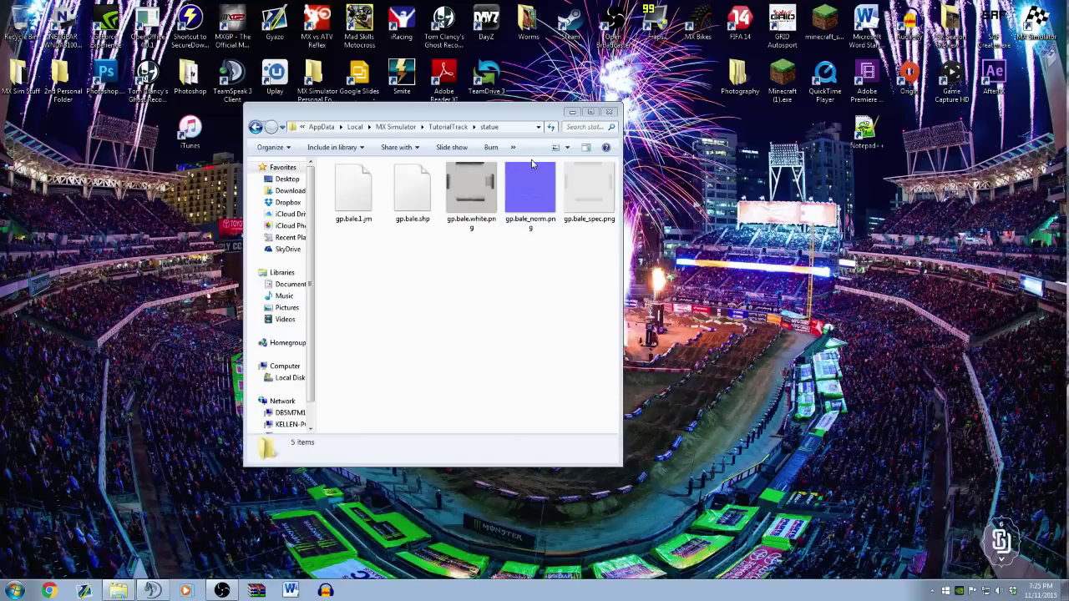
- Reposition the file browser window and go back from the statue folder to the TutorialTrack folder
drag(491, 115, 931, 167)
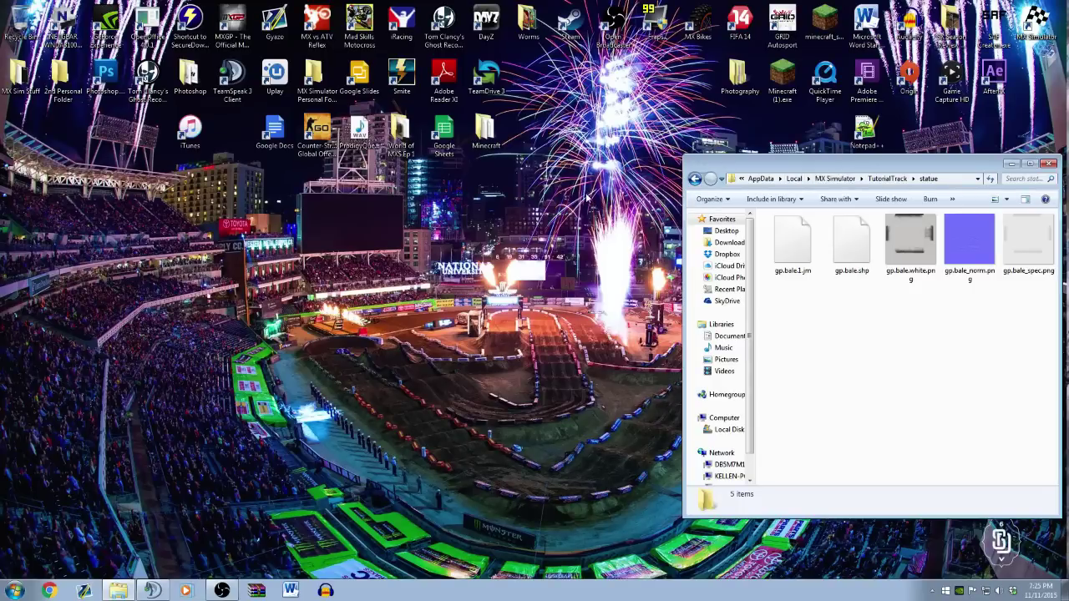
drag(762, 157, 610, 138)
click(539, 161)
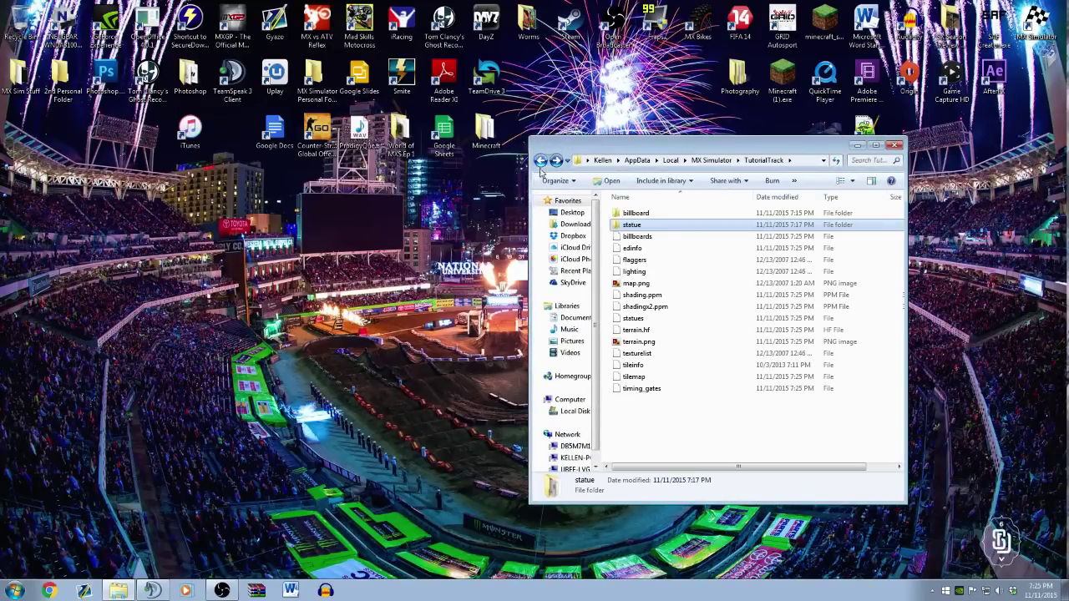
- Switch to Chrome, open Google and search for "rescaling tracks in MX Simulator"
key(alt+Tab)
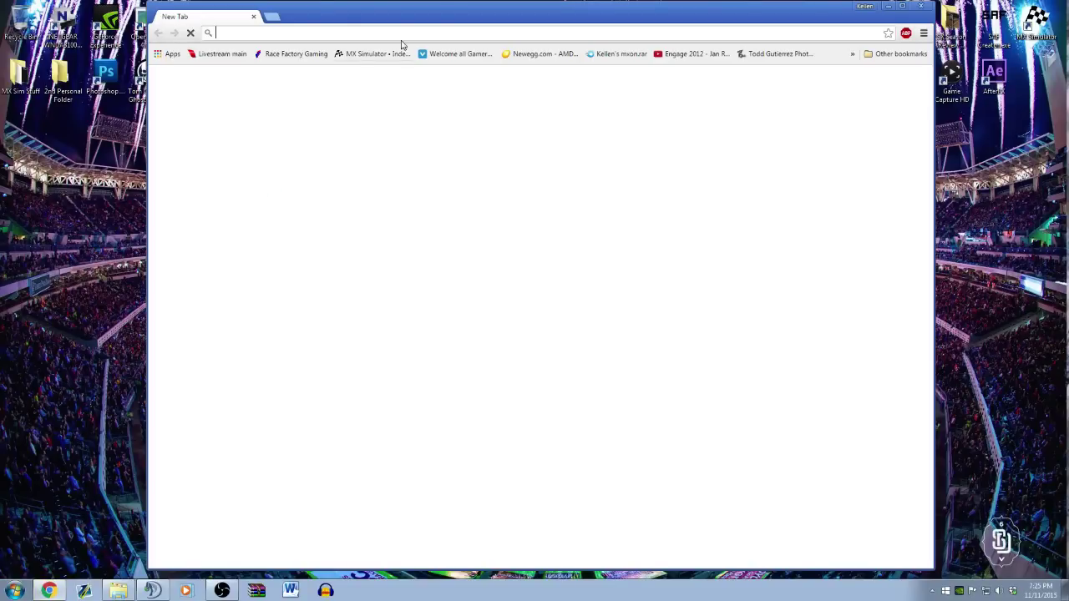
text(goog)
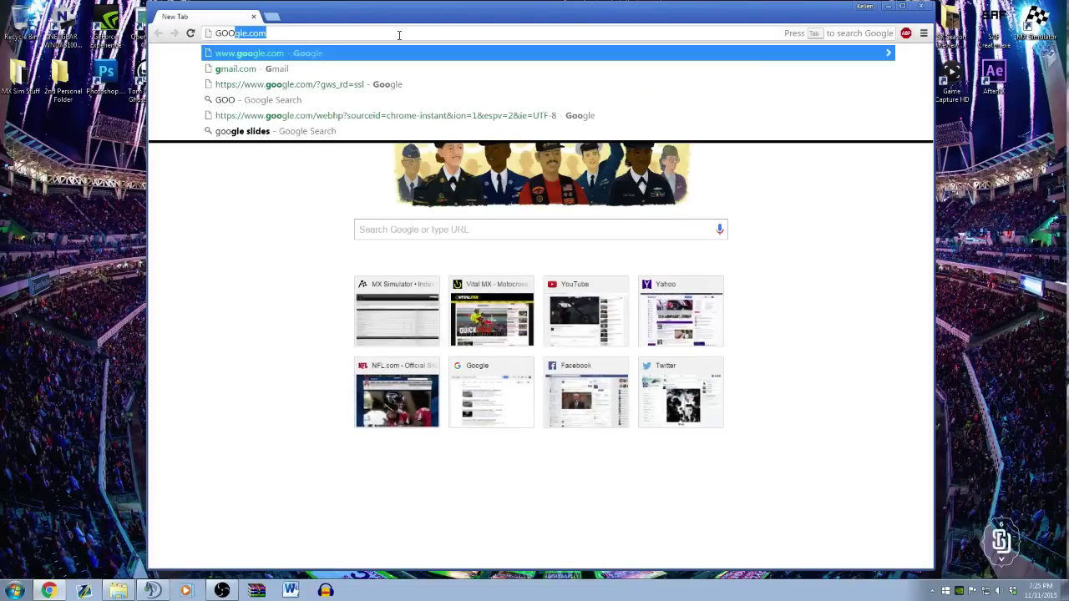
key(Return)
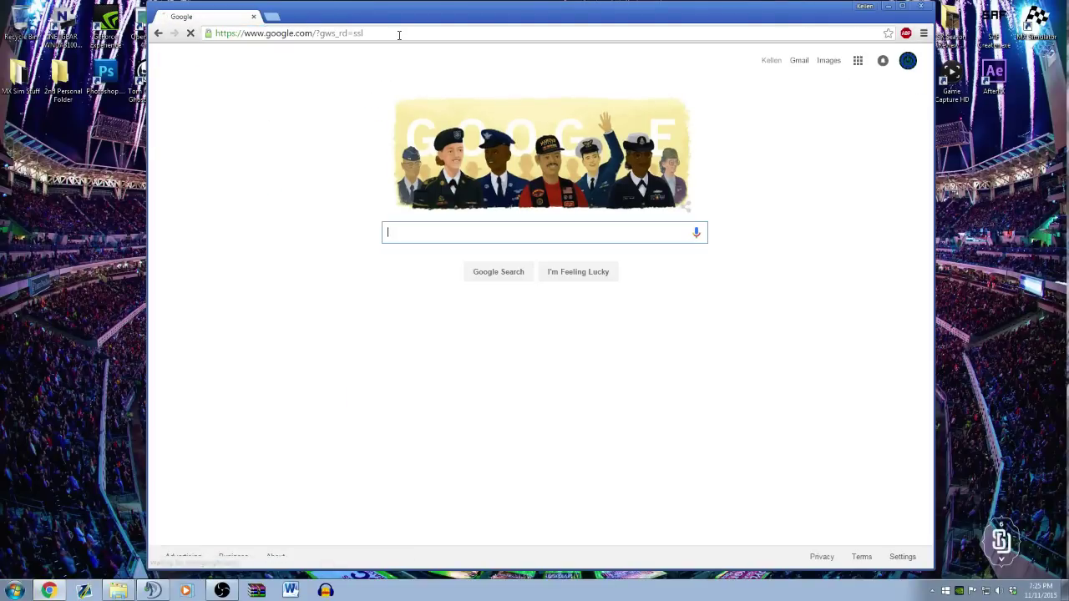
text(rescaling t)
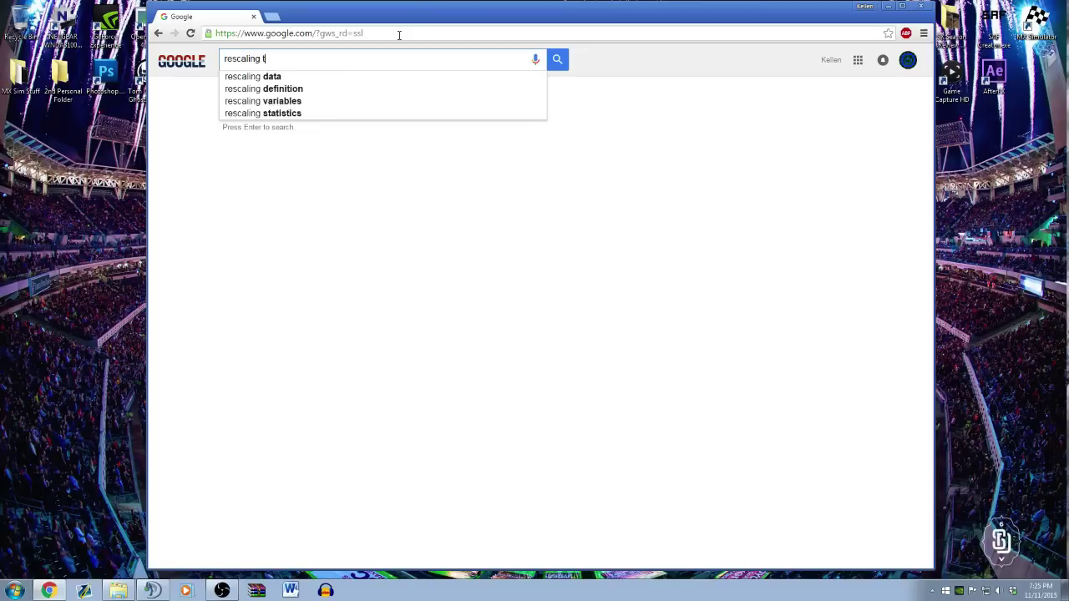
text(racks in)
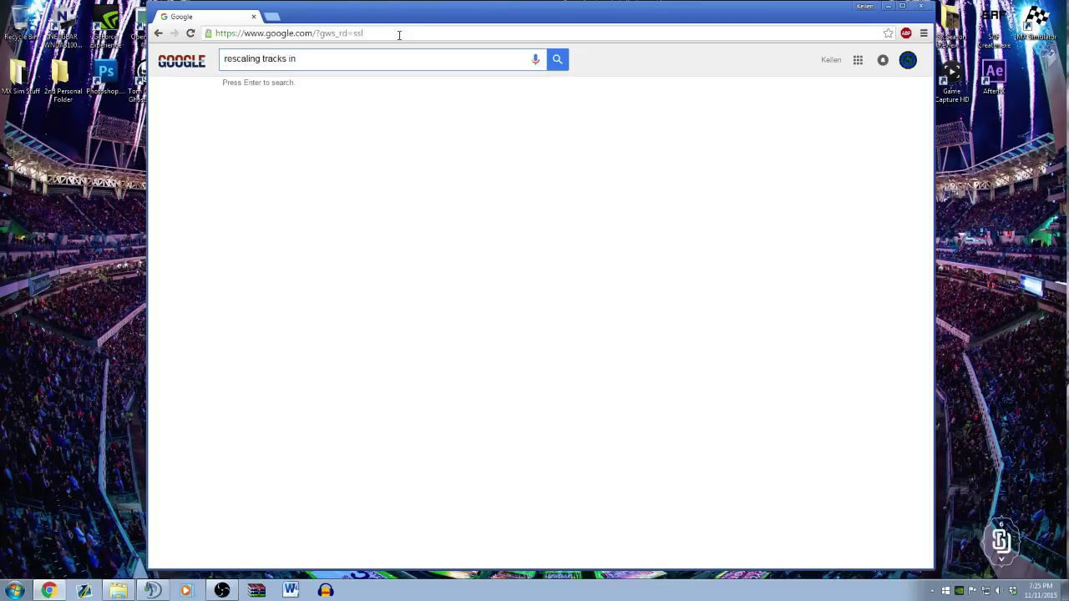
text( MX Simulator)
key(Return)
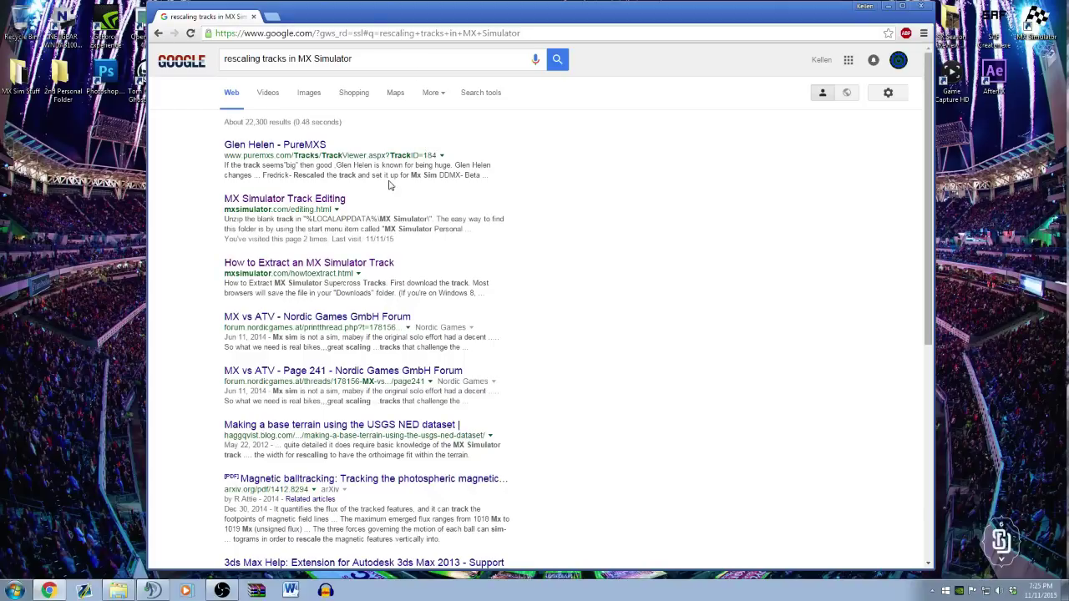
- Open the MX Simulator Track Editing result and look through its guide, from the track file structure to the jump and berm walkthroughs
click(322, 205)
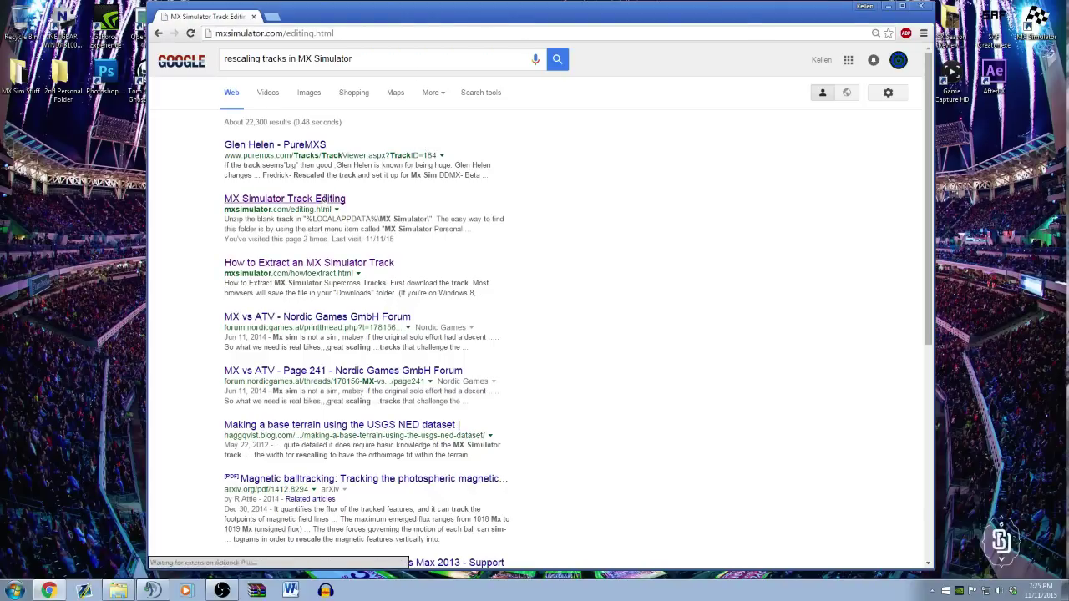
scroll(396, 205, down, 5)
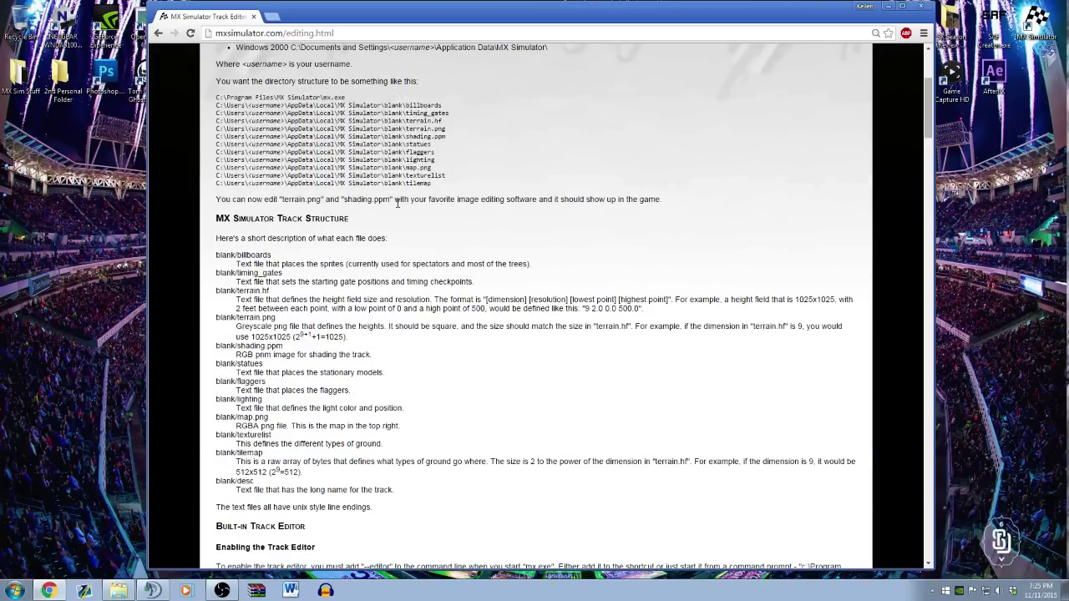
scroll(397, 203, down, 3)
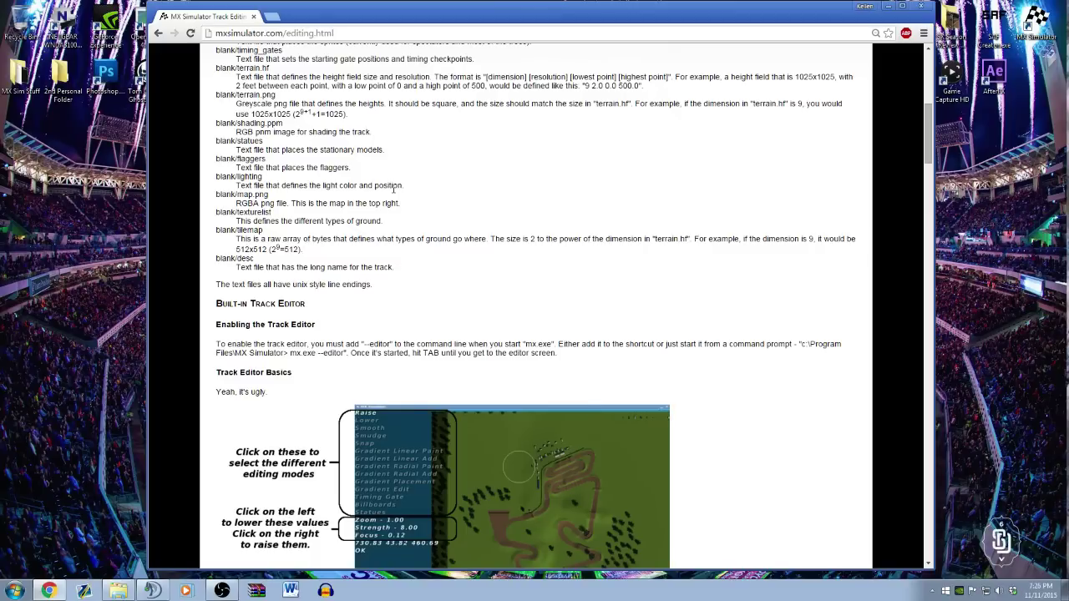
scroll(394, 188, down, 4)
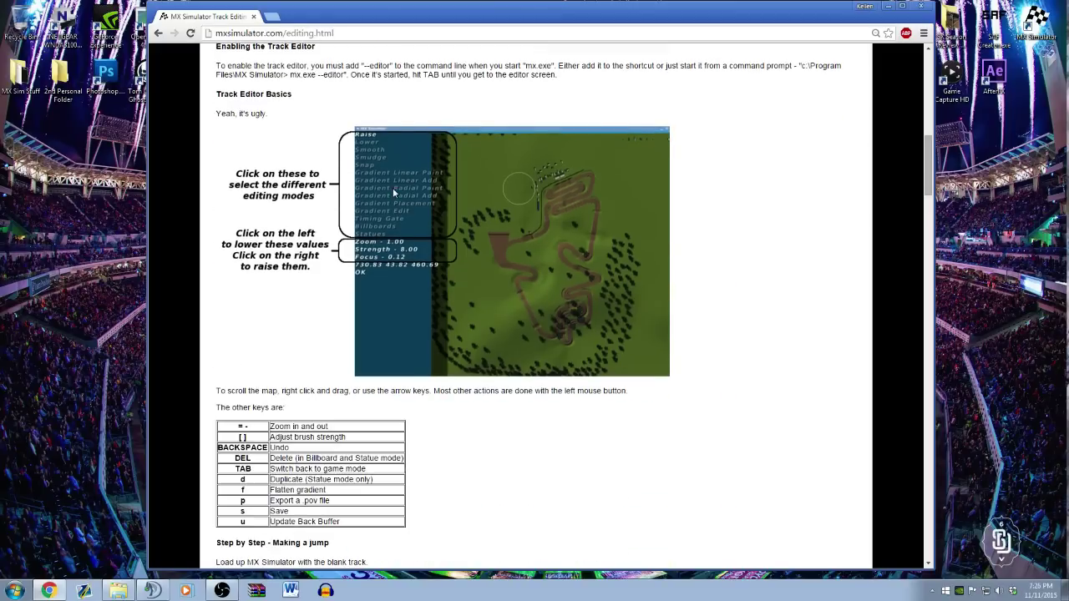
scroll(392, 187, down, 9)
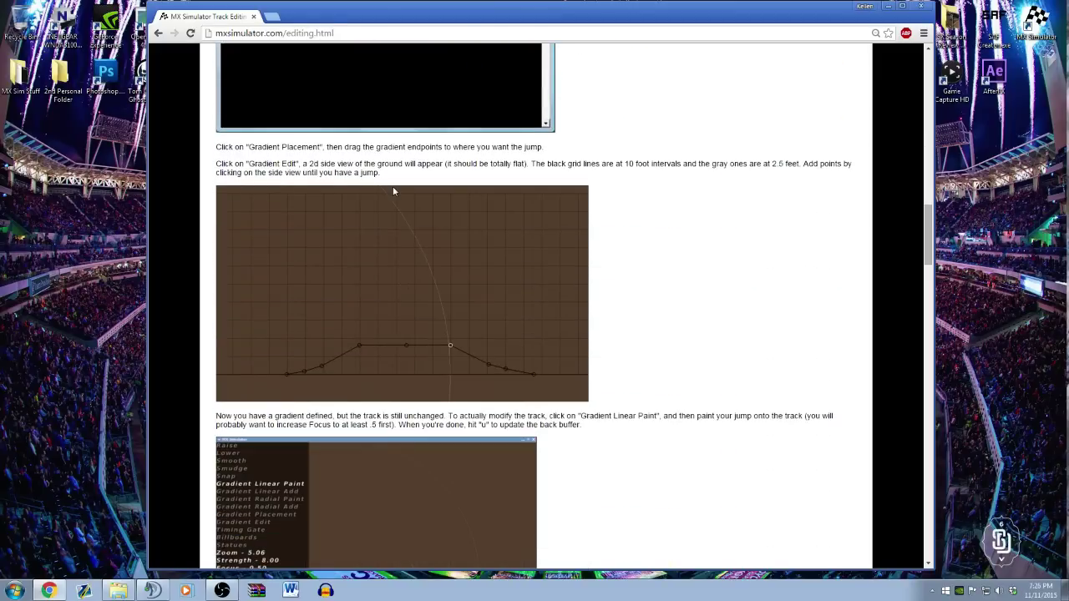
scroll(393, 187, up, 5)
scroll(393, 189, up, 4)
scroll(393, 189, down, 10)
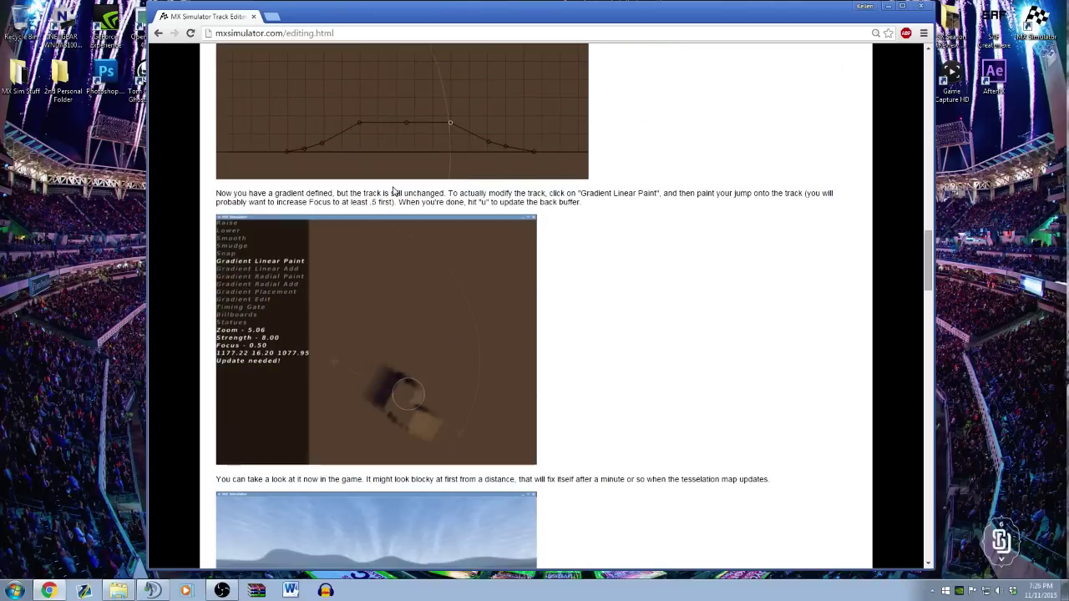
scroll(391, 191, down, 12)
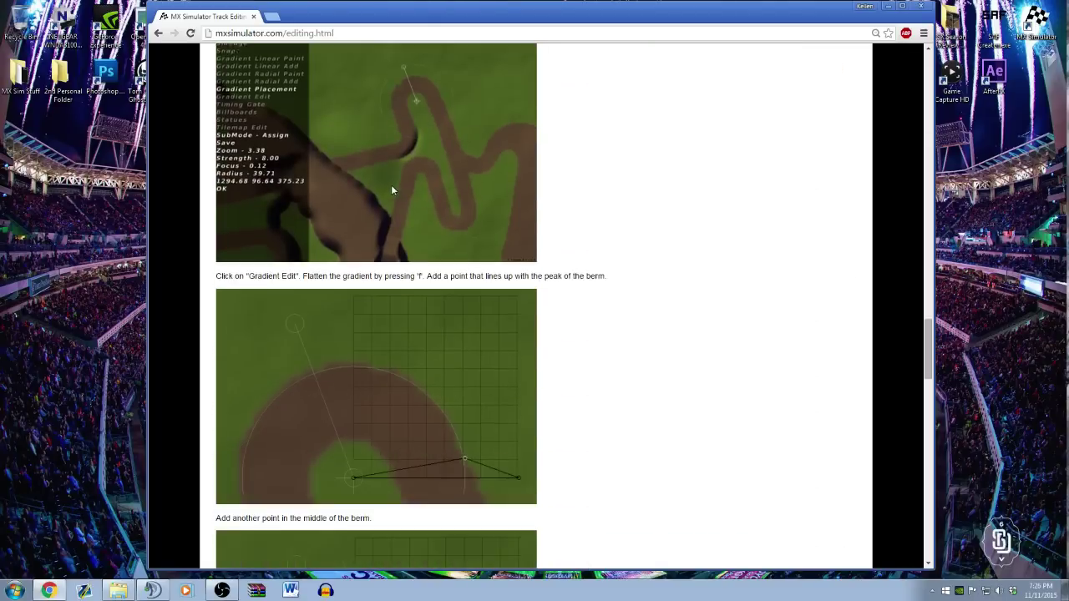
scroll(392, 191, up, 1)
scroll(392, 191, down, 9)
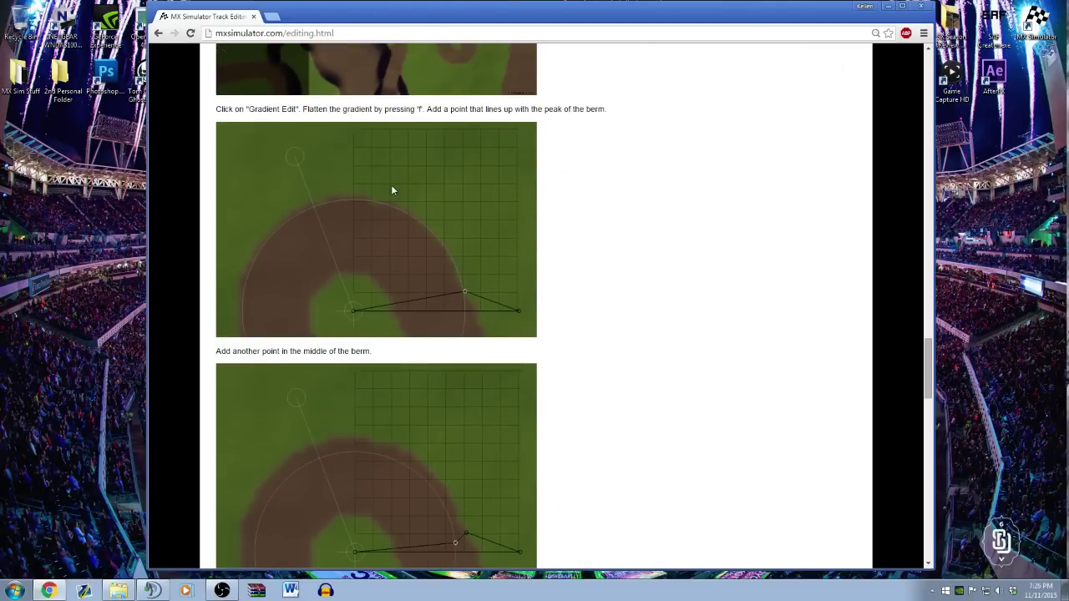
scroll(390, 190, down, 10)
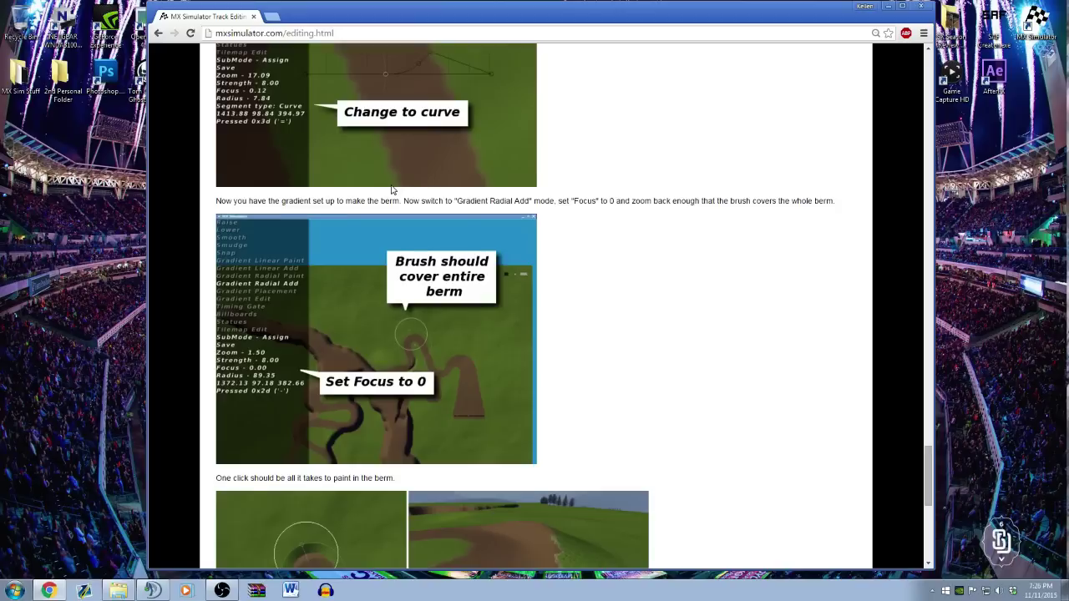
- Return to the guide's track structure section and examine how terrain.hf defines the dimension, resolution, lowest point and highest point
scroll(390, 185, up, 10)
scroll(389, 185, up, 20)
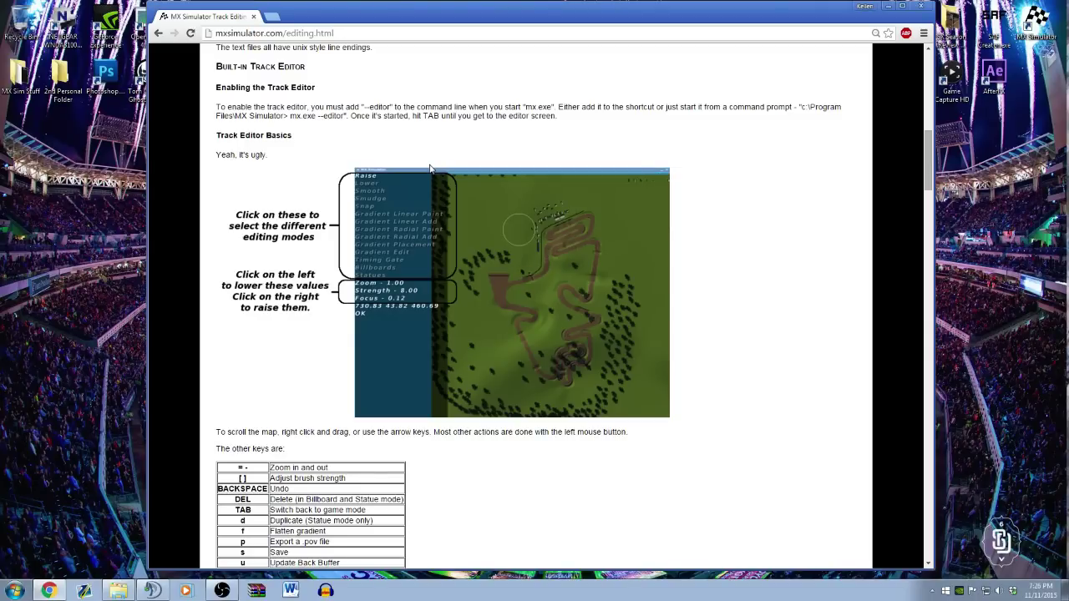
scroll(428, 170, up, 3)
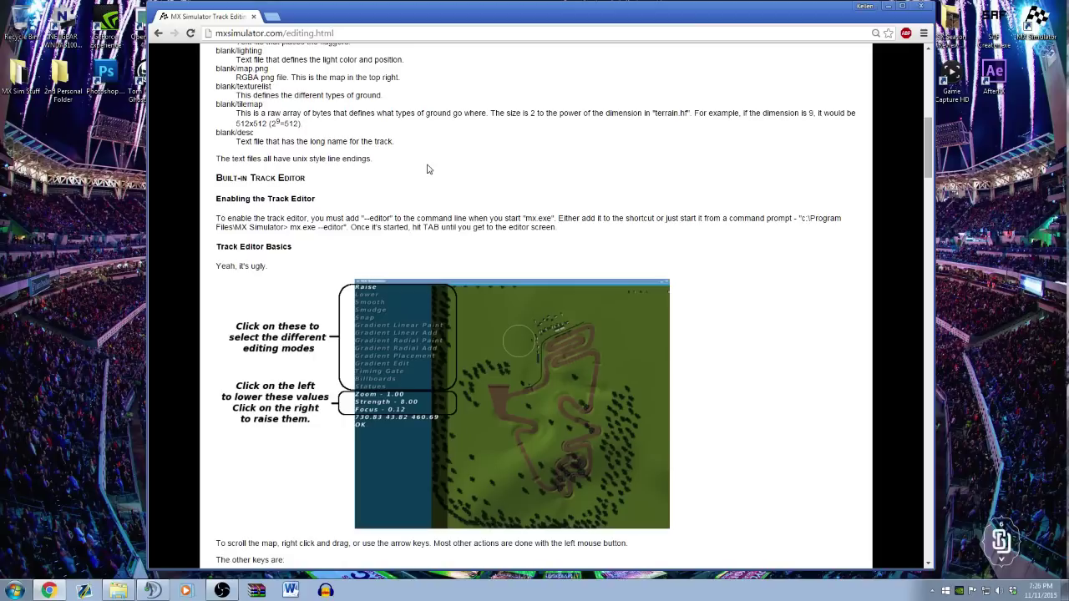
scroll(427, 170, up, 4)
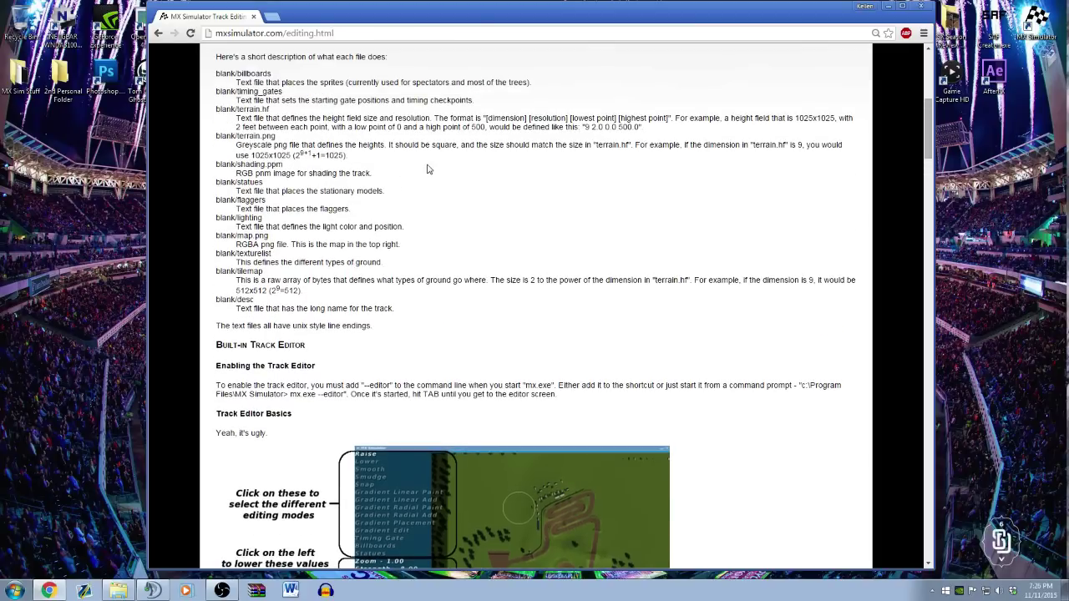
scroll(426, 169, up, 1)
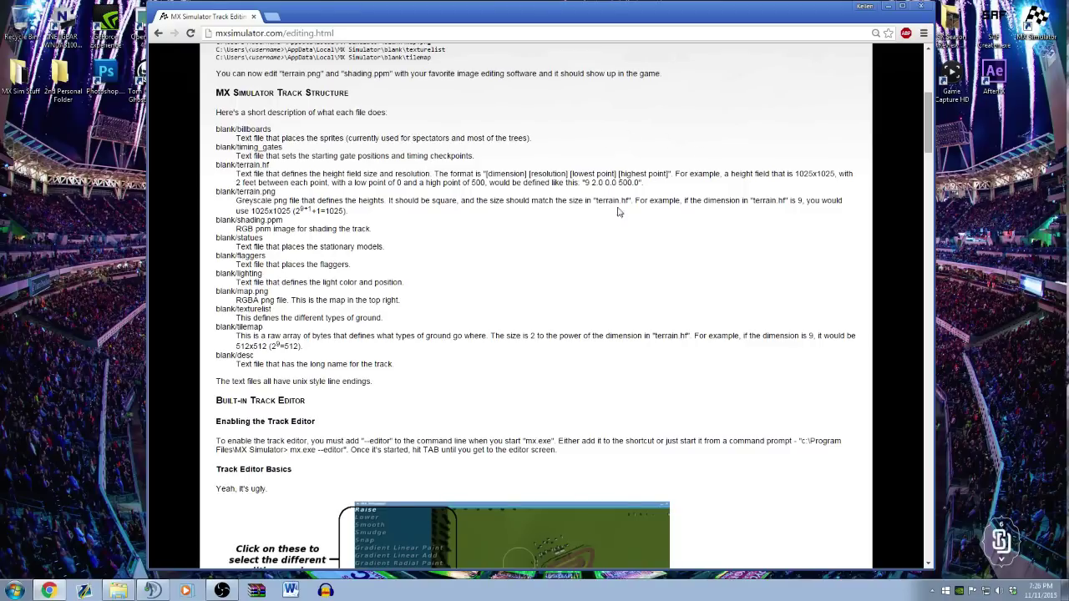
scroll(593, 219, up, 4)
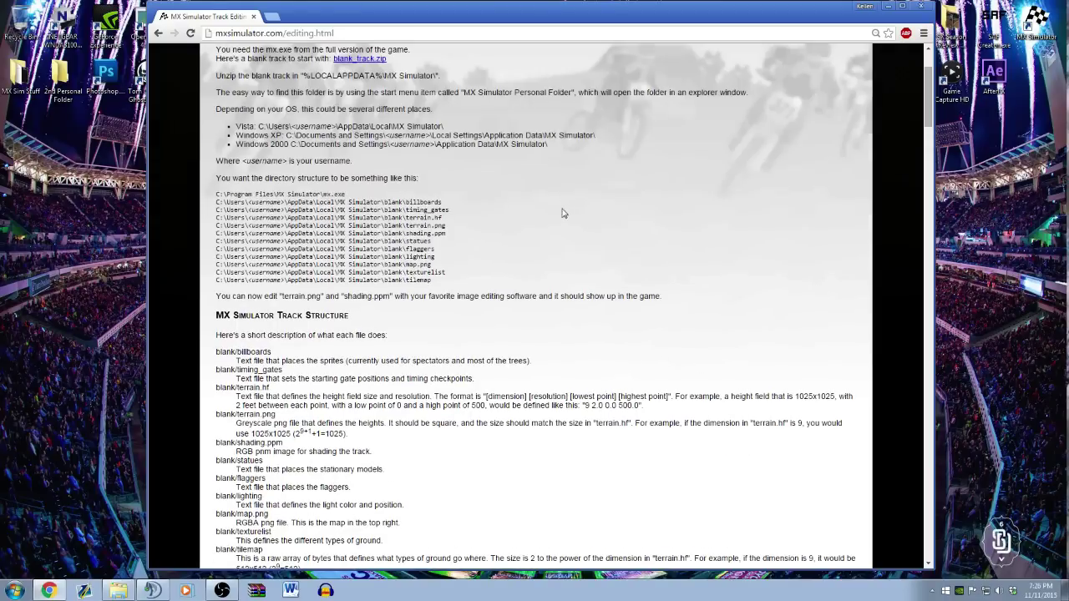
- Close the browser and open terrain.hf from the TutorialTrack folder in Notepad++
click(158, 33)
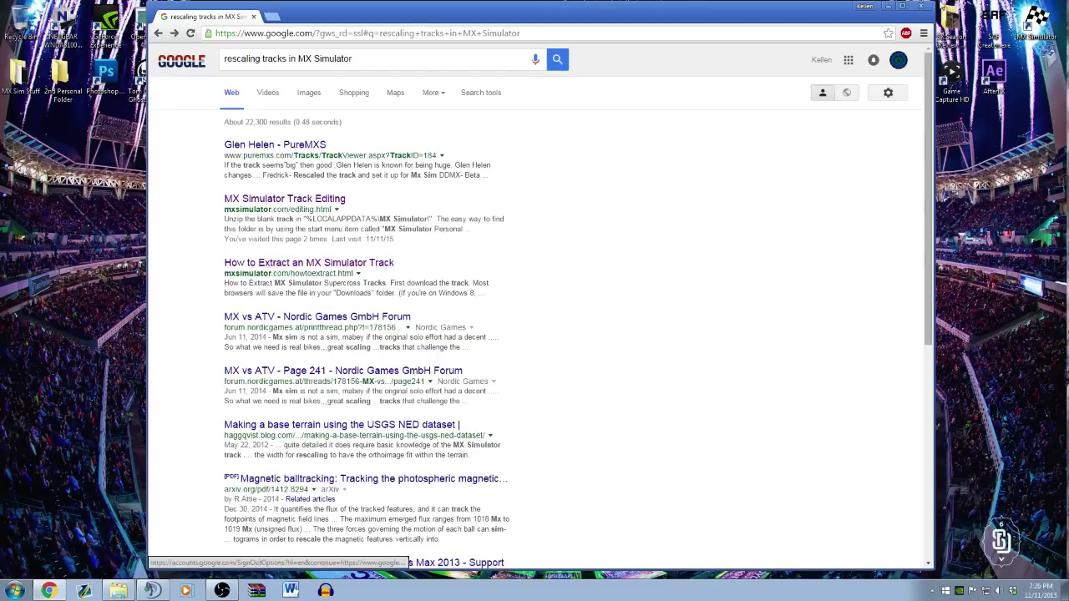
click(921, 6)
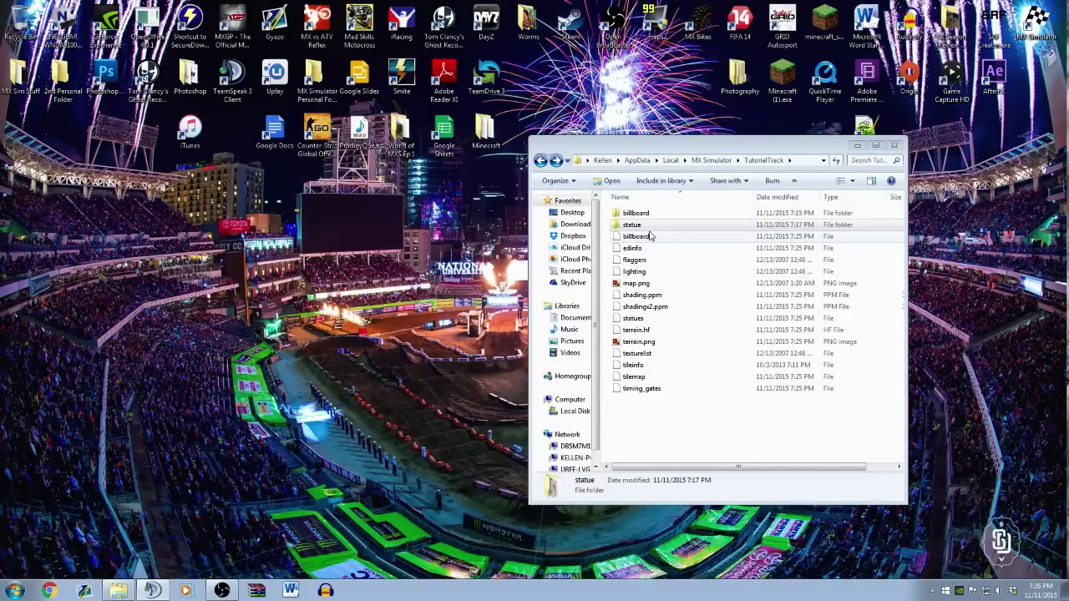
right_click(646, 329)
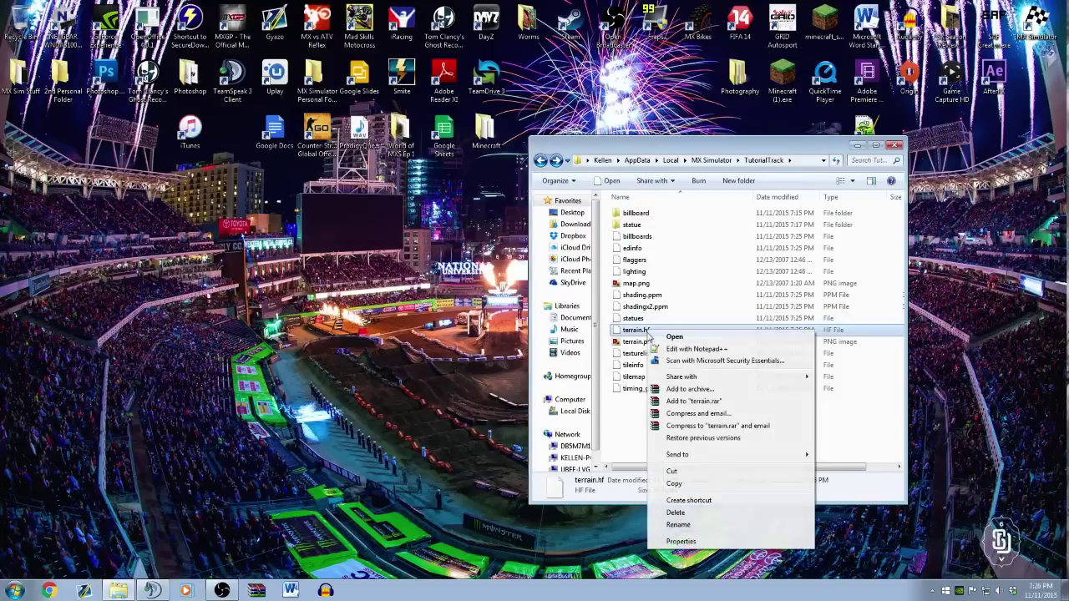
click(685, 349)
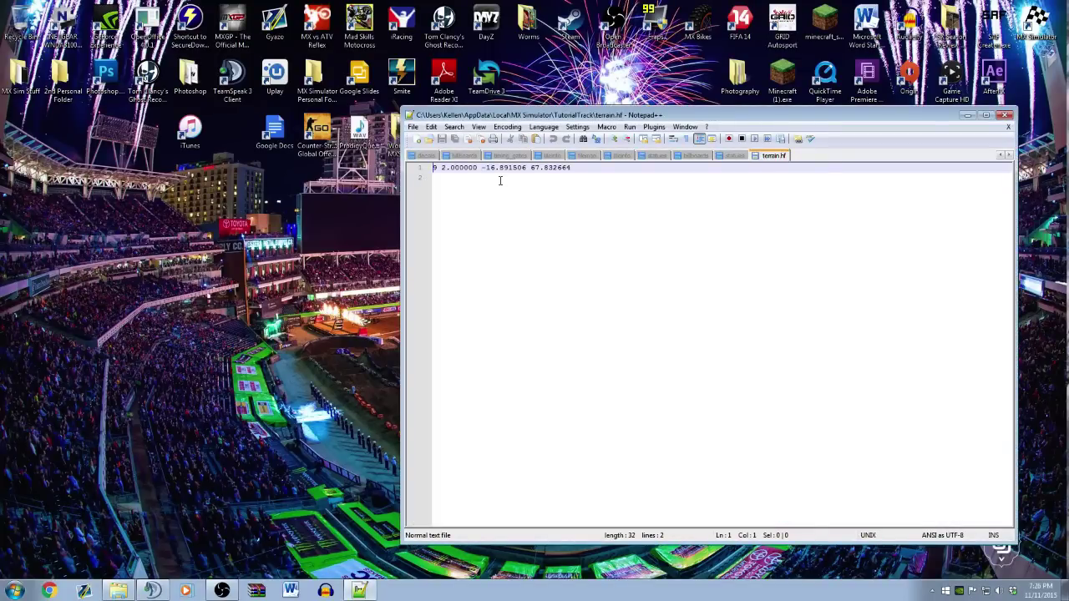
- Close terrain.hf, go to the 2015.yamaha.test track folder and view its terrain.png heightmap
click(1007, 115)
click(540, 162)
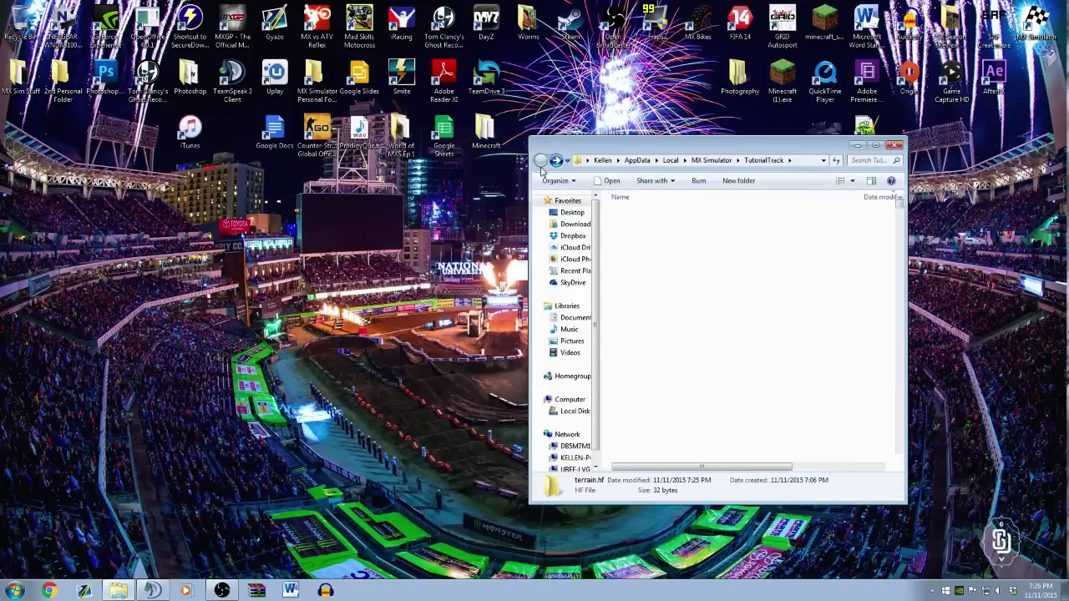
scroll(664, 425, down, 4)
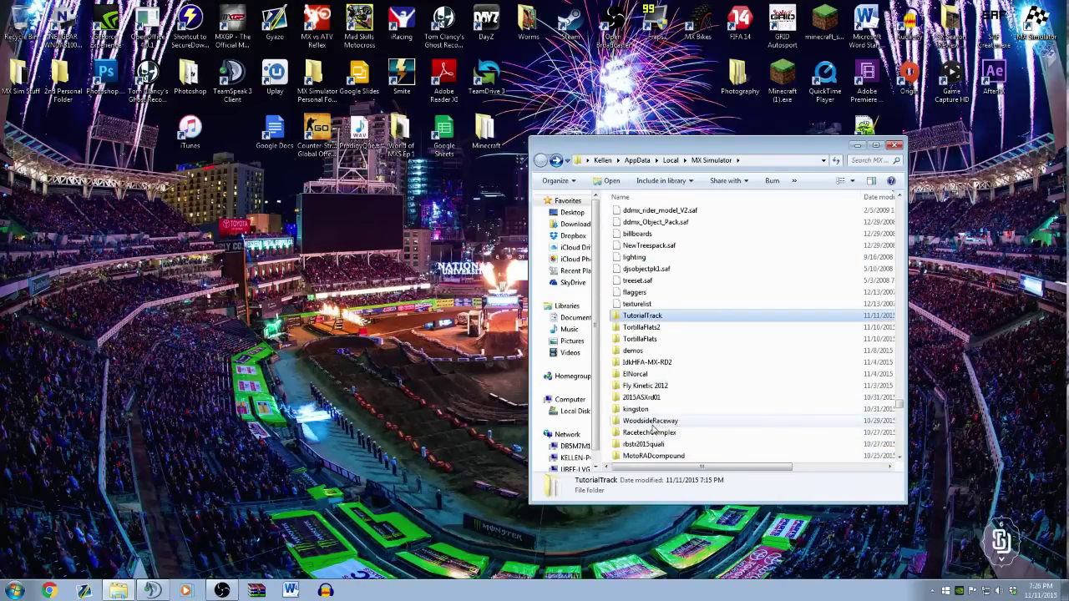
scroll(650, 393, down, 1)
scroll(655, 390, down, 1)
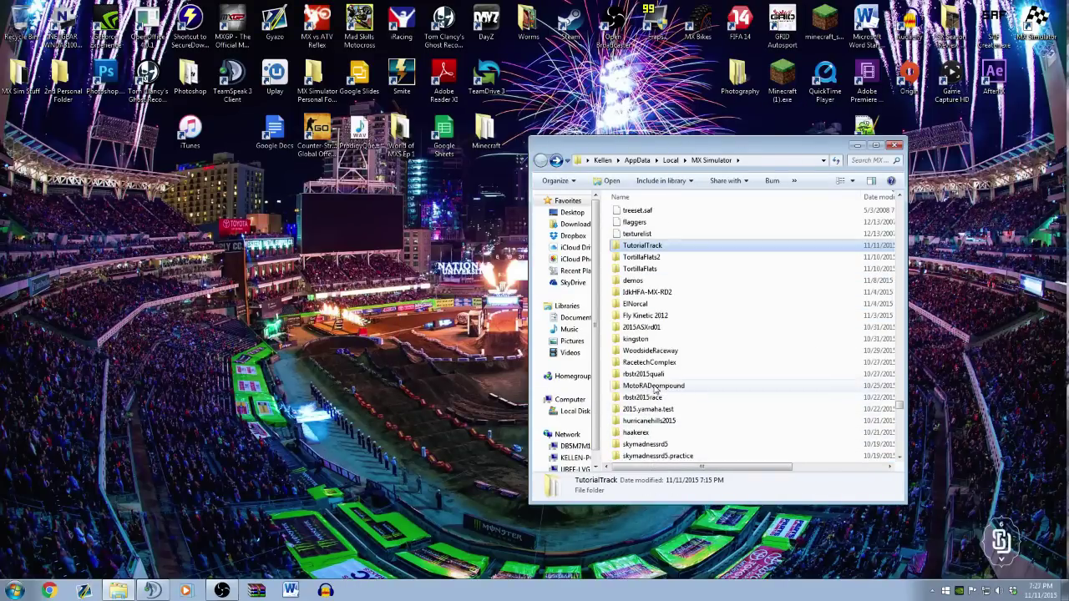
double_click(648, 408)
scroll(642, 334, down, 1)
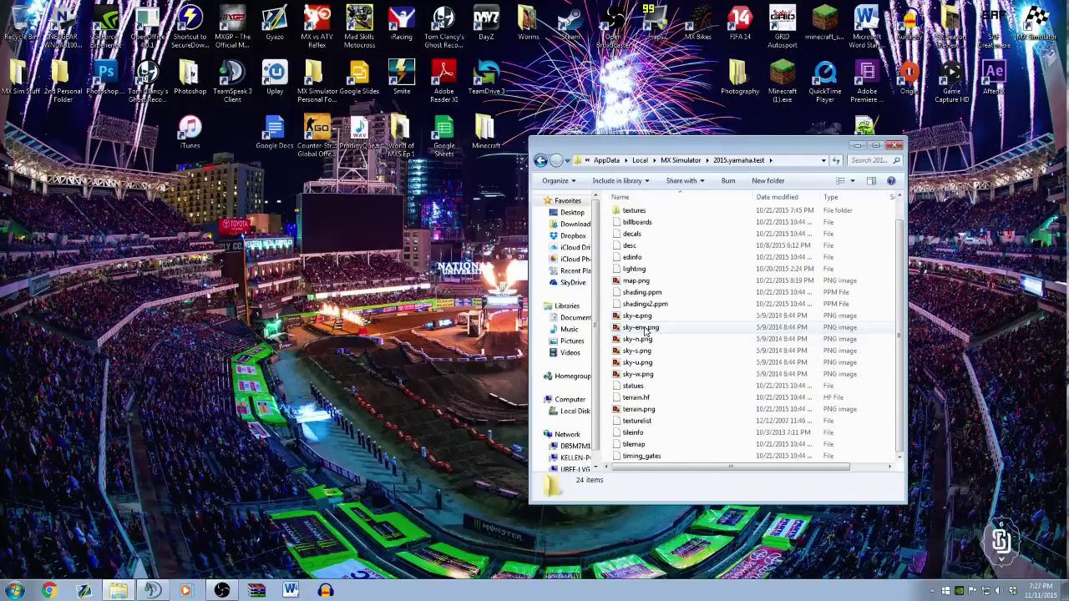
double_click(648, 411)
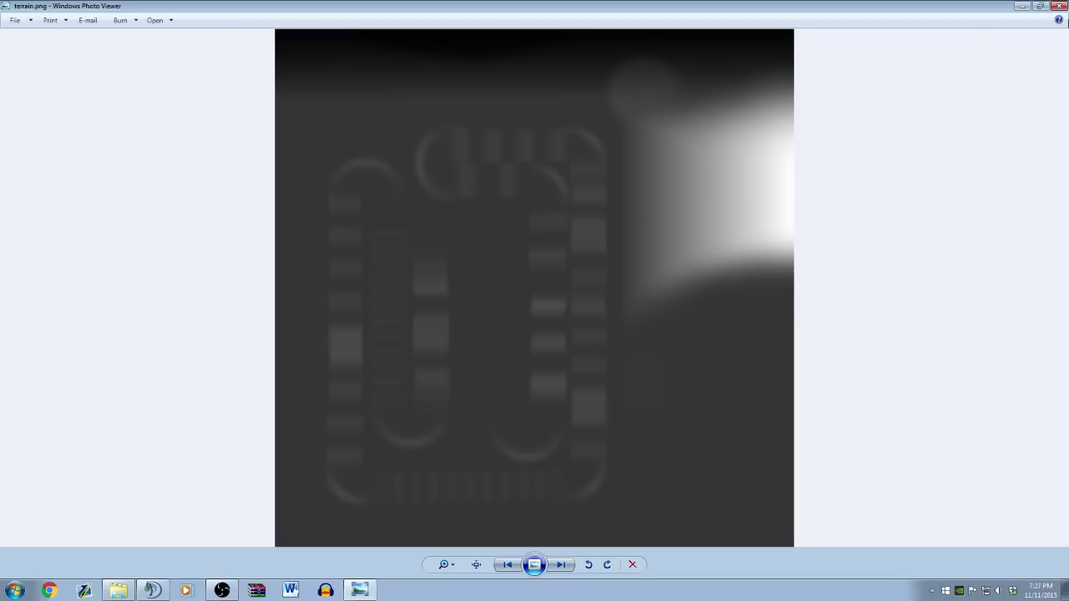
click(1058, 6)
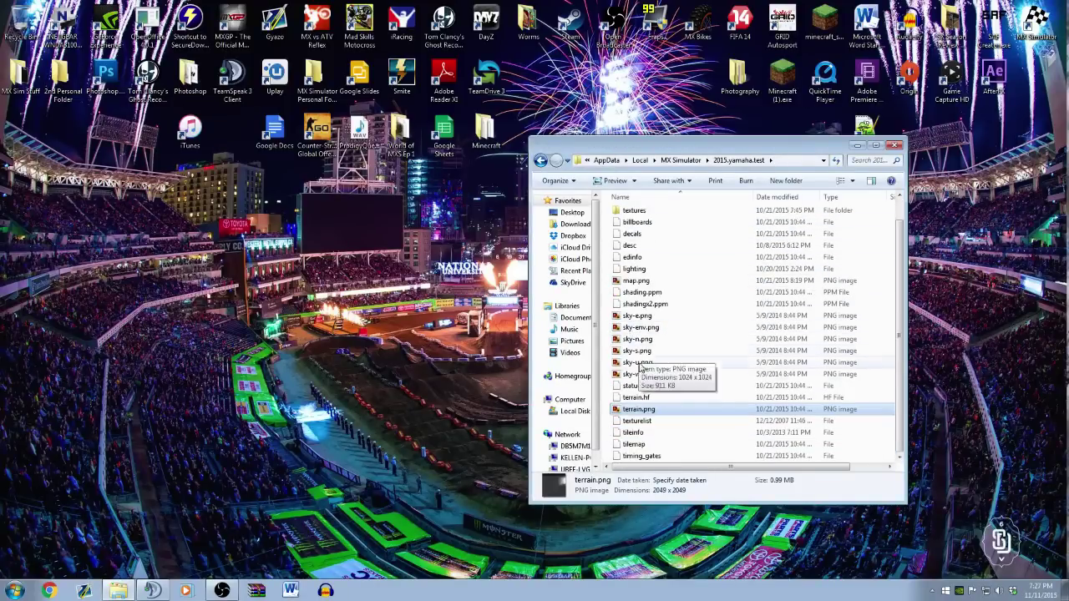
right_click(645, 293)
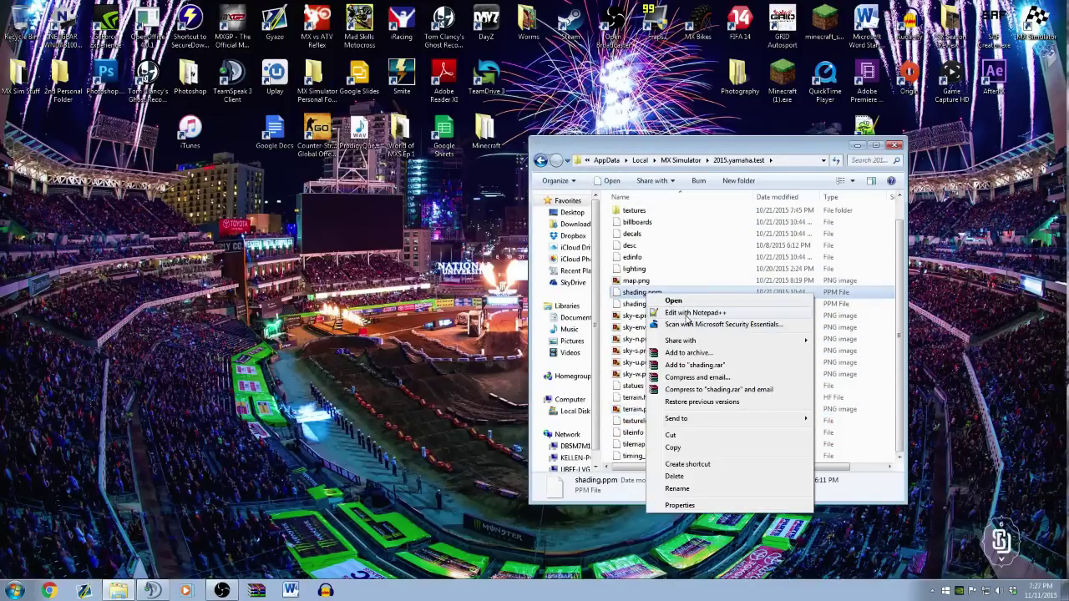
click(637, 328)
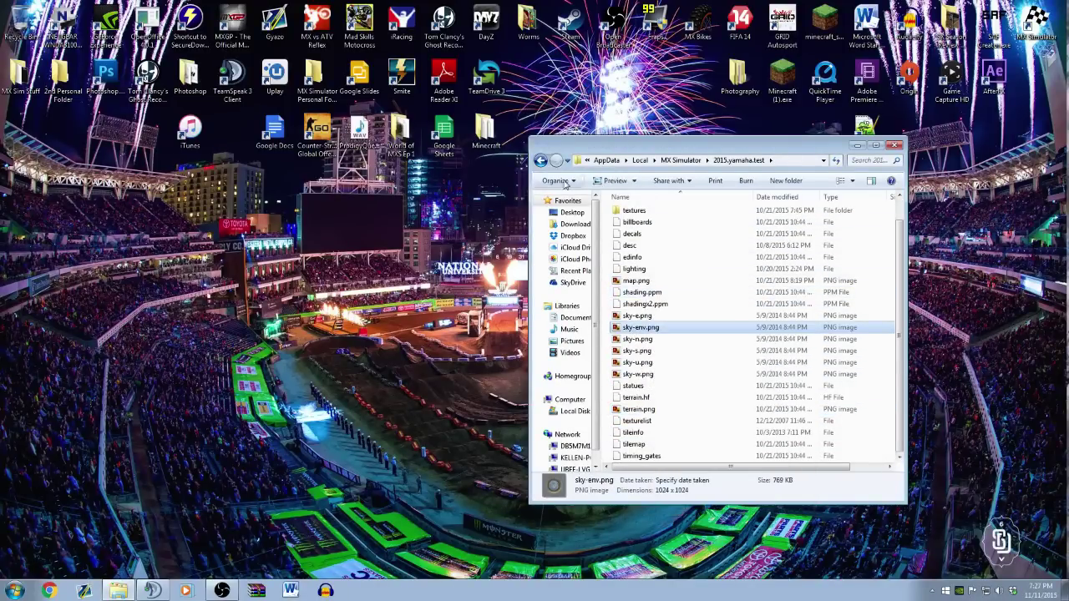
- Open the TutorialTrack folder from the MX Simulator personal folder in a second Explorer window beside the 2015.yamaha.test folder
drag(562, 149, 460, 168)
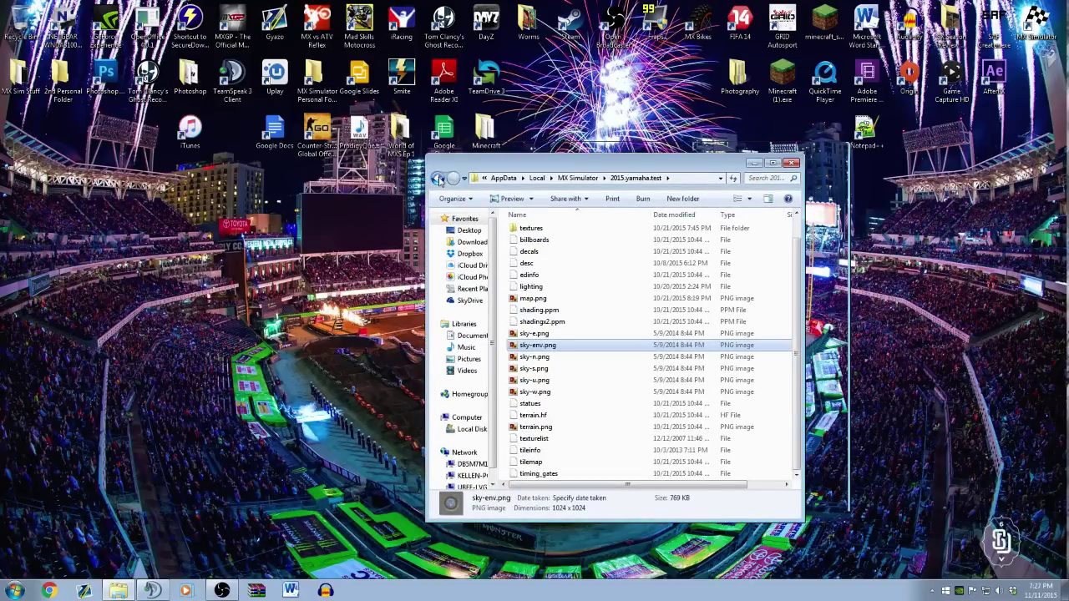
click(15, 591)
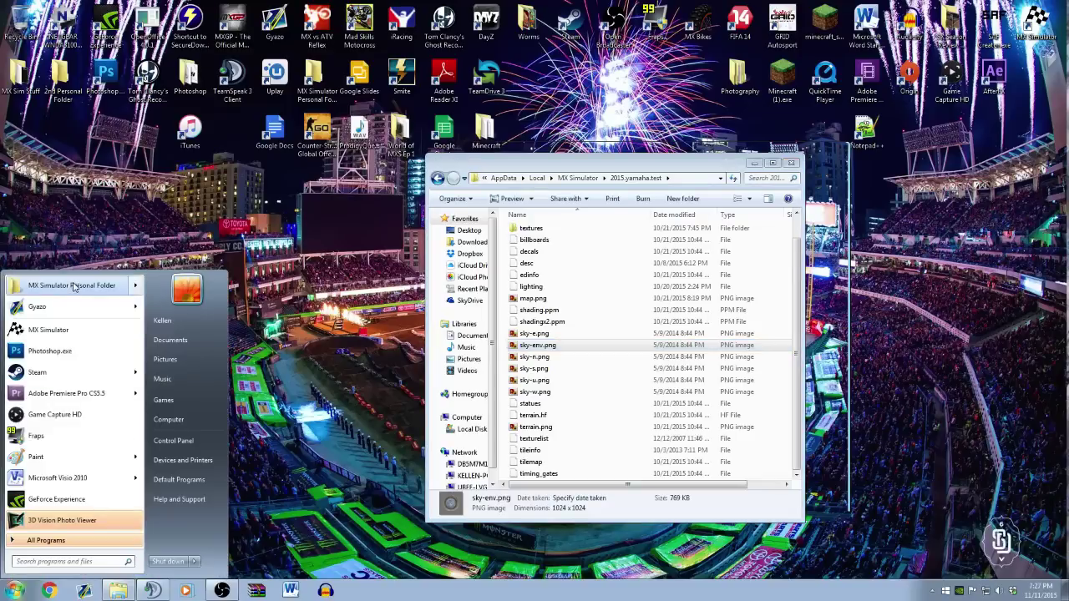
click(263, 242)
drag(568, 165, 782, 117)
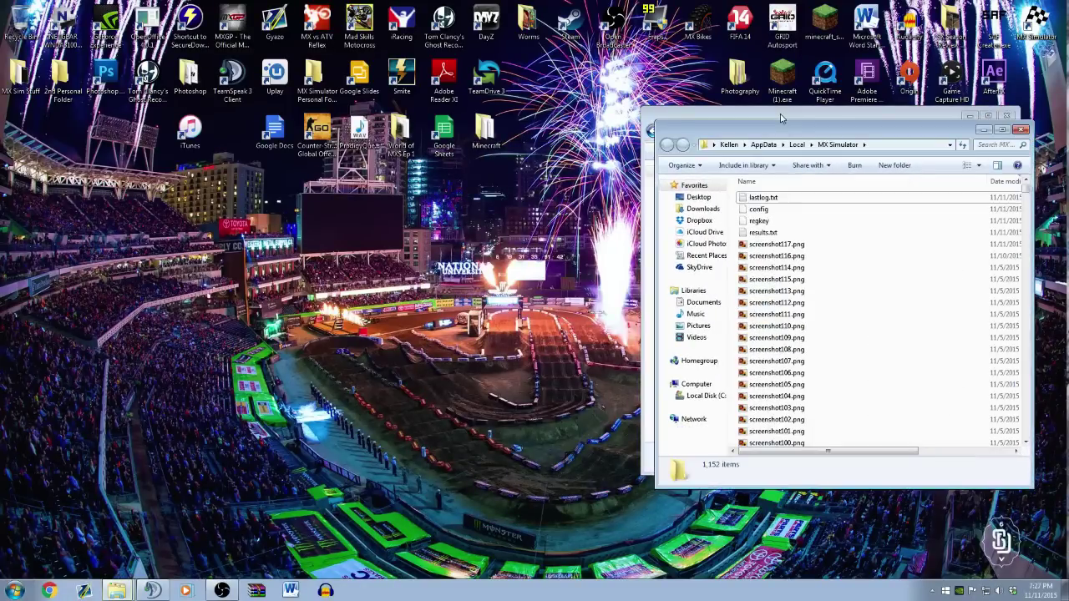
drag(771, 125, 278, 102)
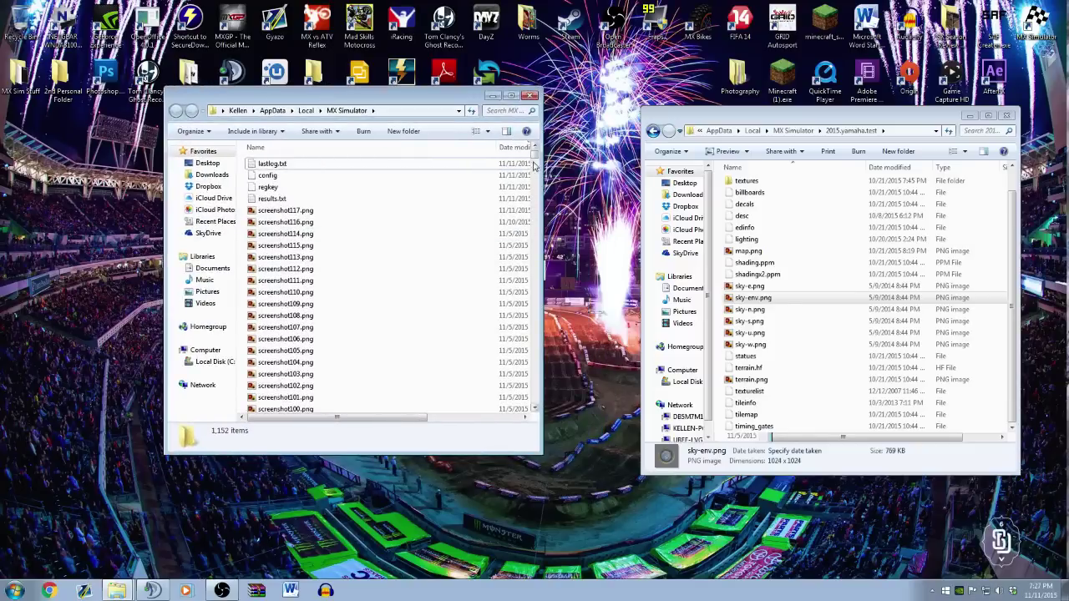
drag(534, 164, 449, 345)
scroll(449, 345, down, 20)
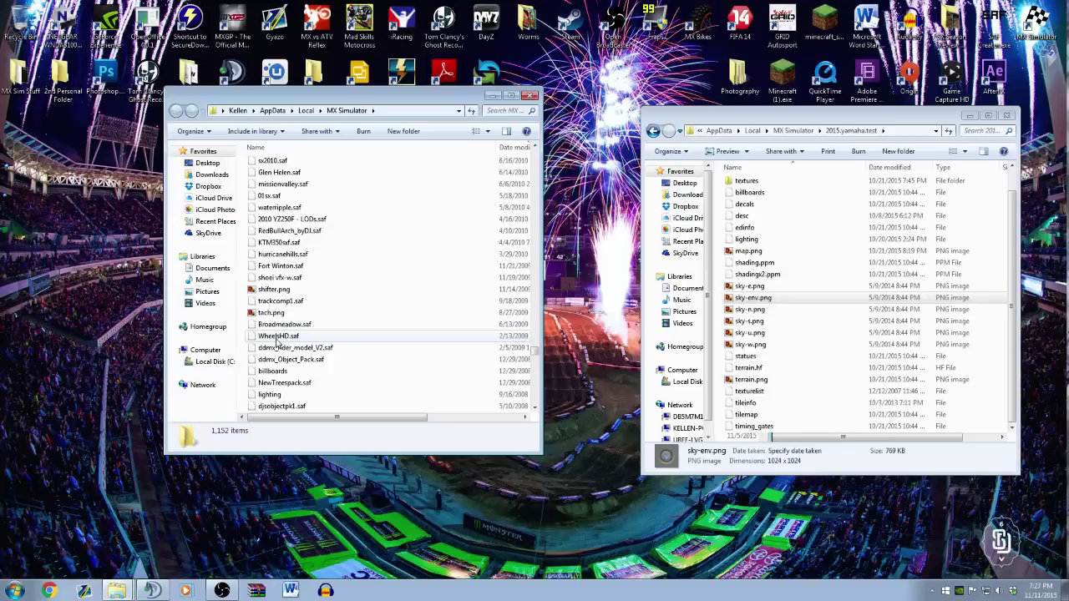
double_click(283, 207)
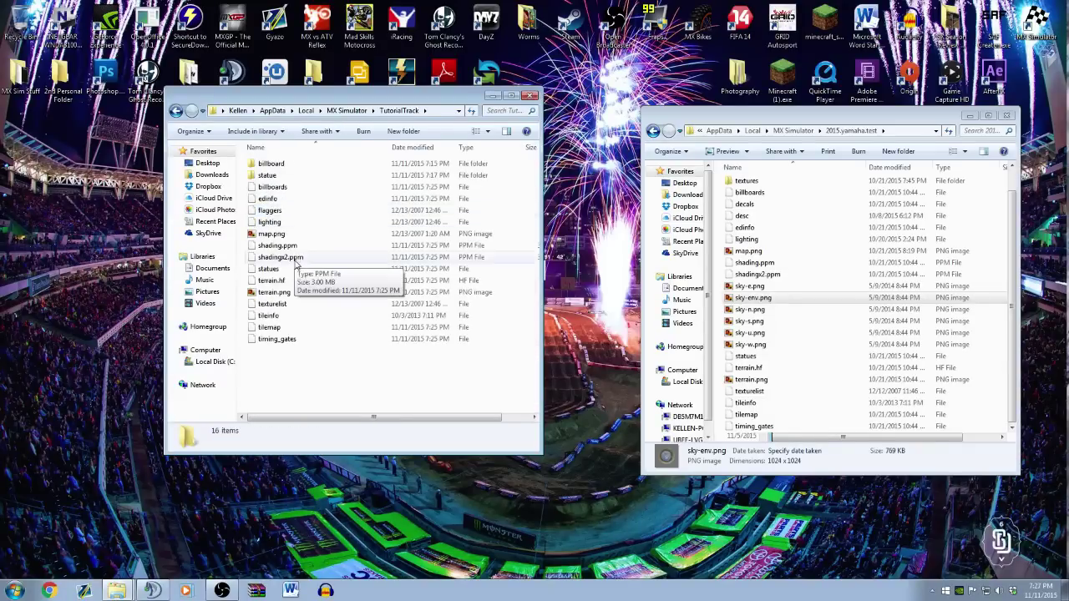
- Open the terrain.hf files of both TutorialTrack and 2015.yamaha.test in Notepad++
right_click(279, 284)
click(306, 303)
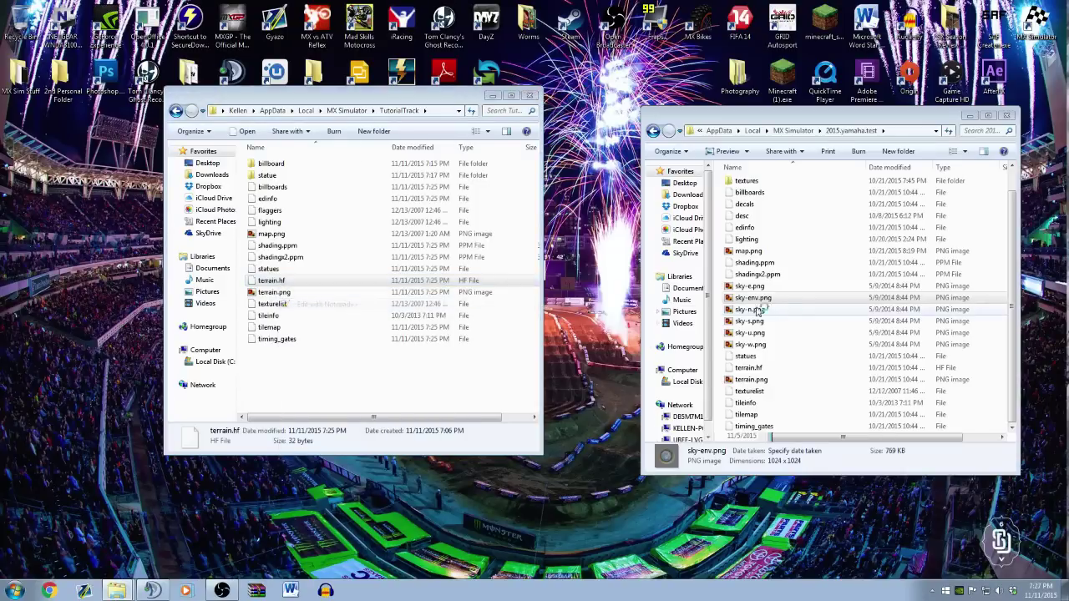
right_click(773, 364)
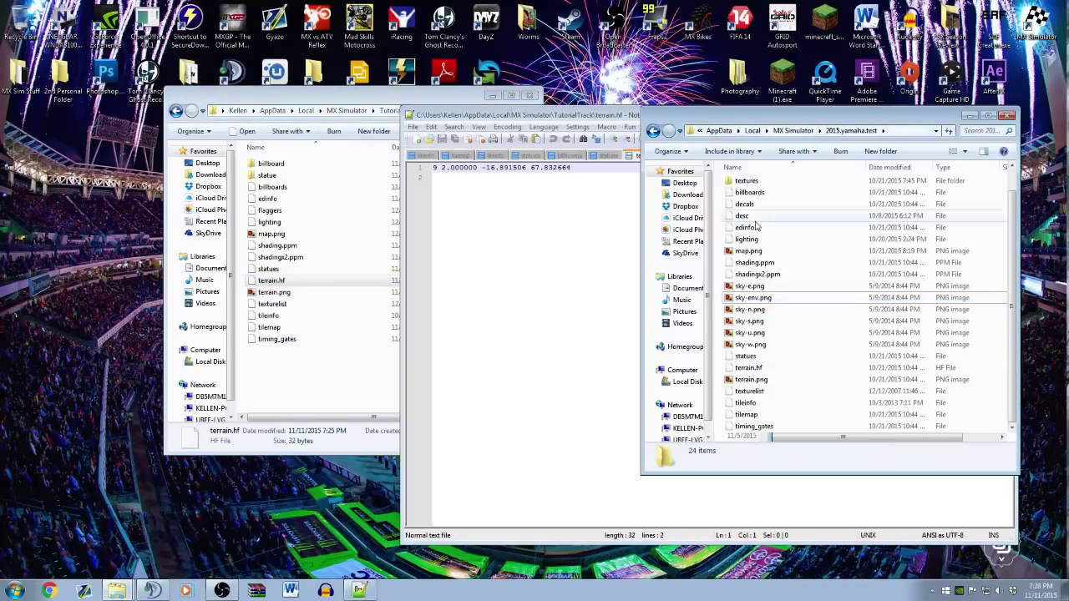
drag(558, 119, 208, 120)
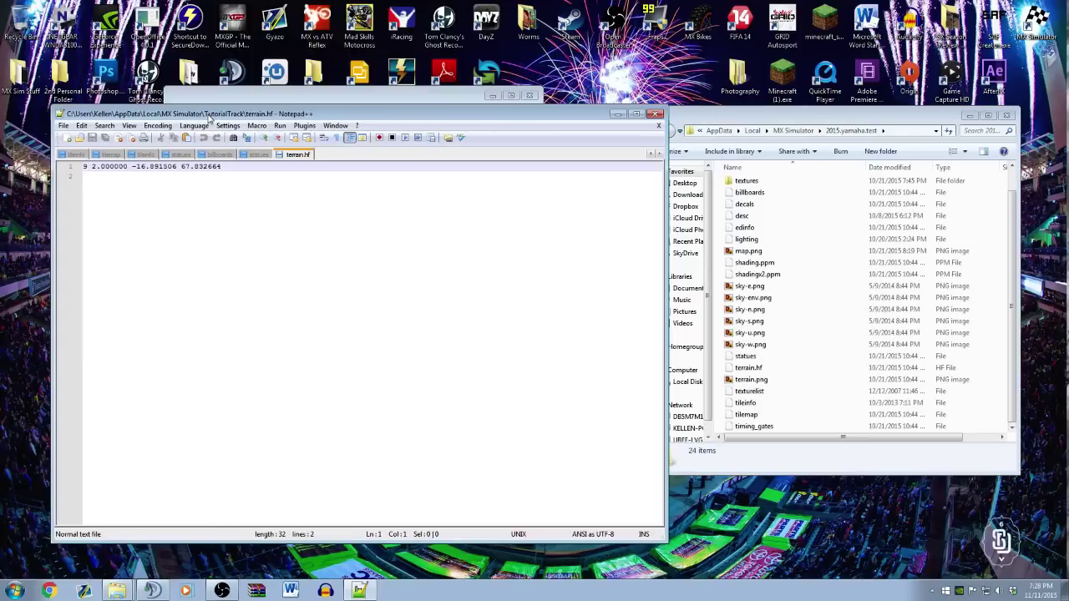
right_click(748, 369)
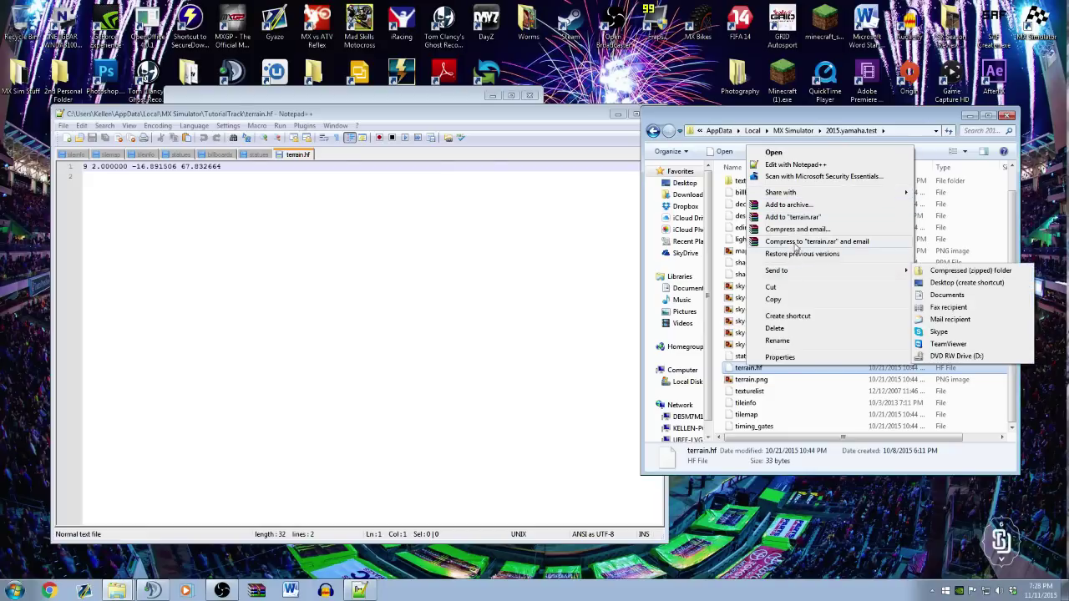
click(773, 164)
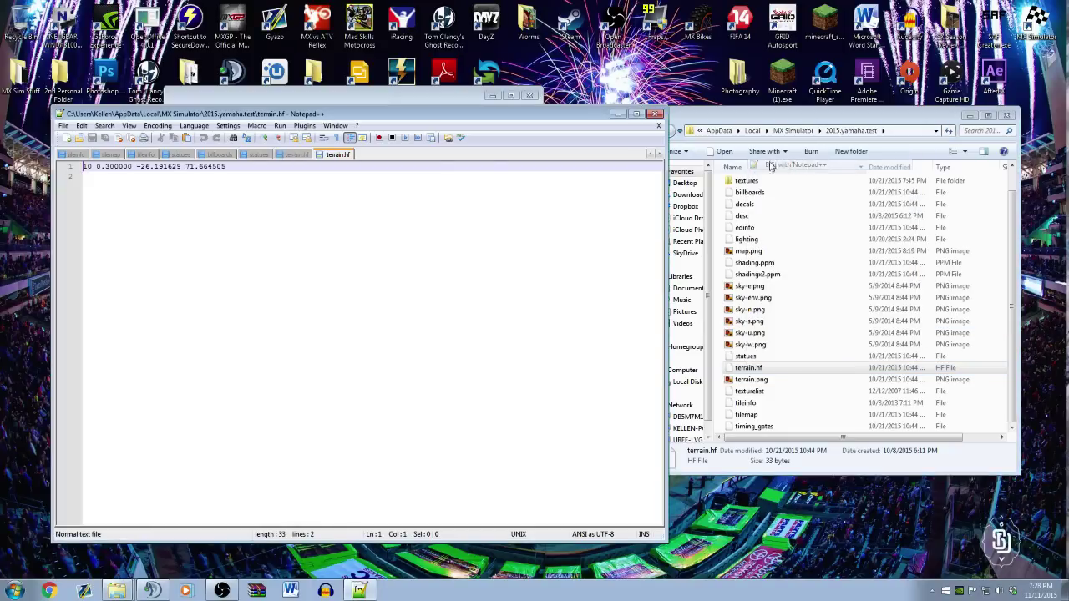
- Compare the values in the two tracks' terrain.hf files and close Notepad++
click(292, 155)
click(326, 157)
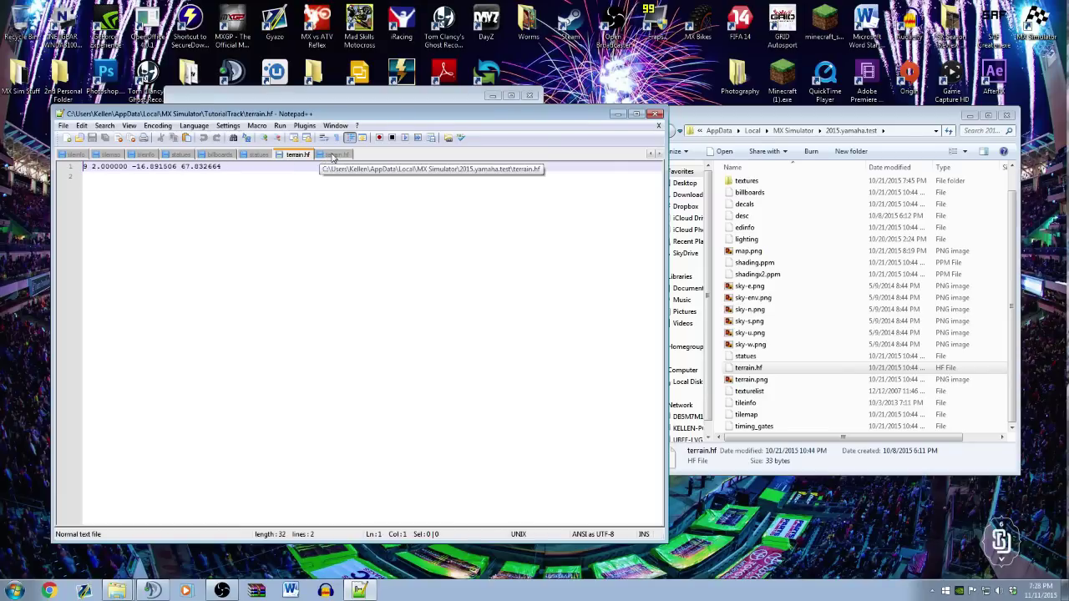
click(299, 155)
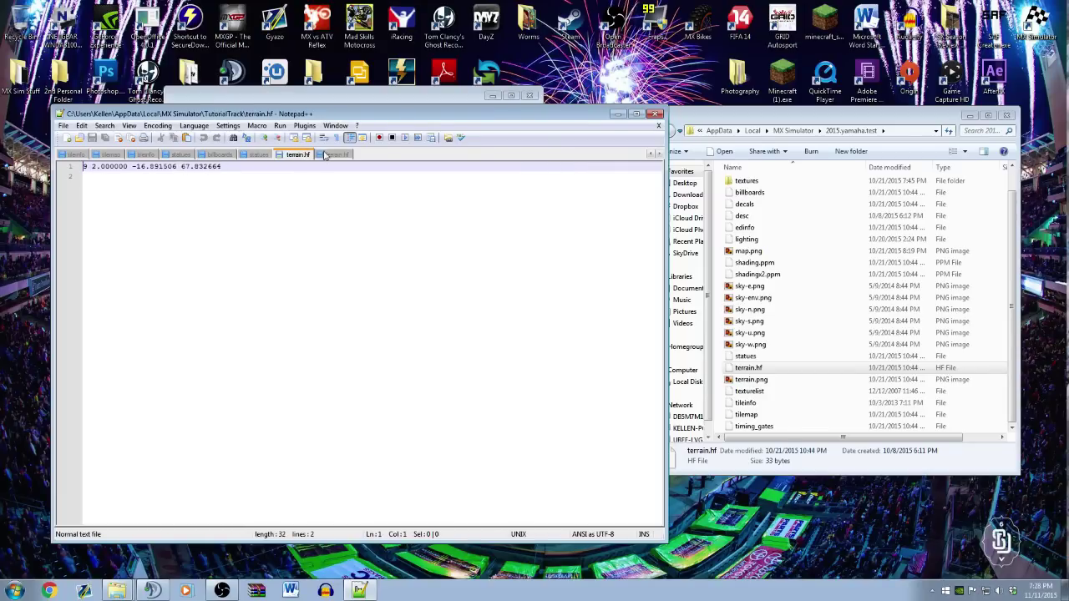
click(328, 157)
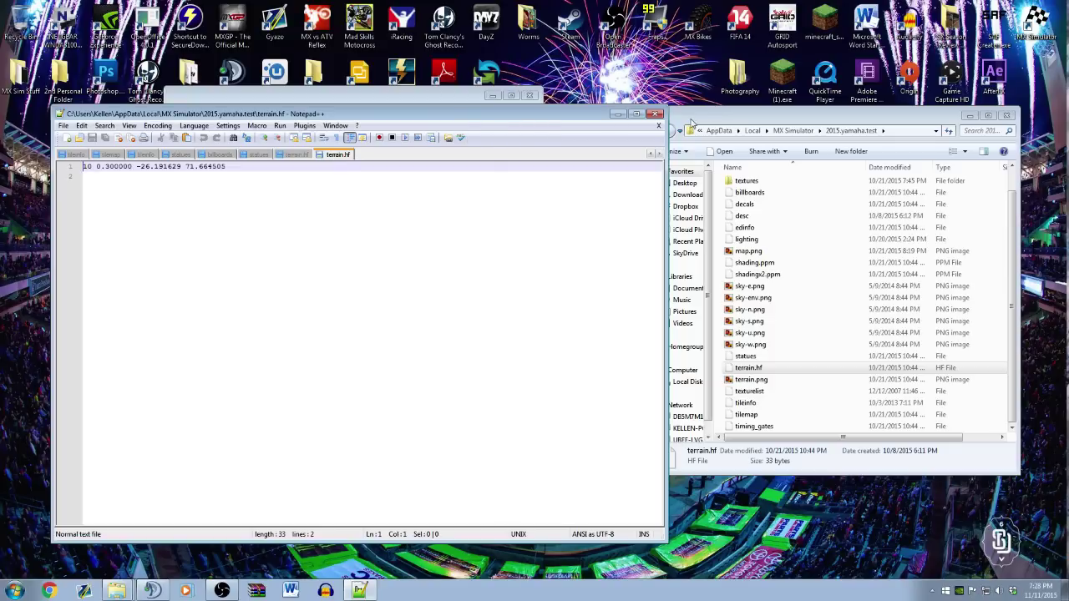
click(284, 157)
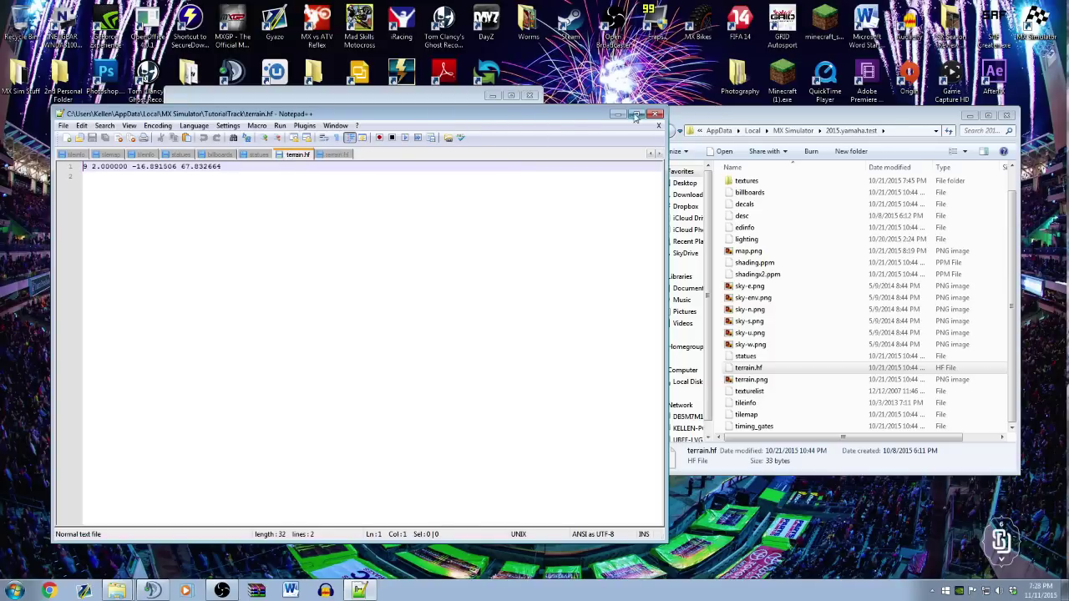
key(alt+F4)
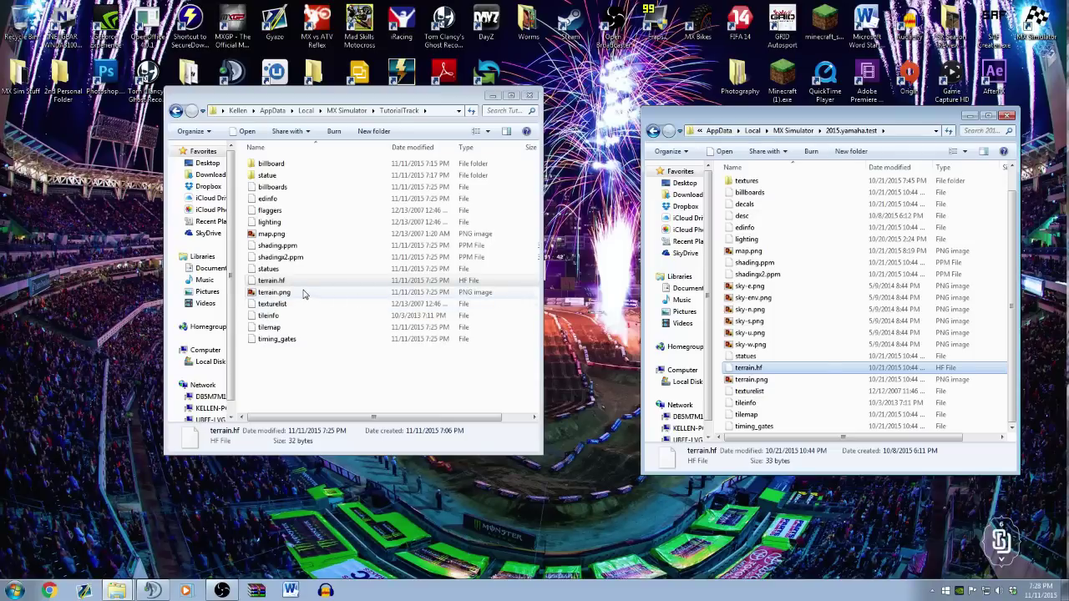
- Move TutorialTrack's terrain.hf to the desktop and replace it with a copy of the 2015.yamaha.test terrain.hf
drag(281, 285, 102, 194)
right_click(751, 369)
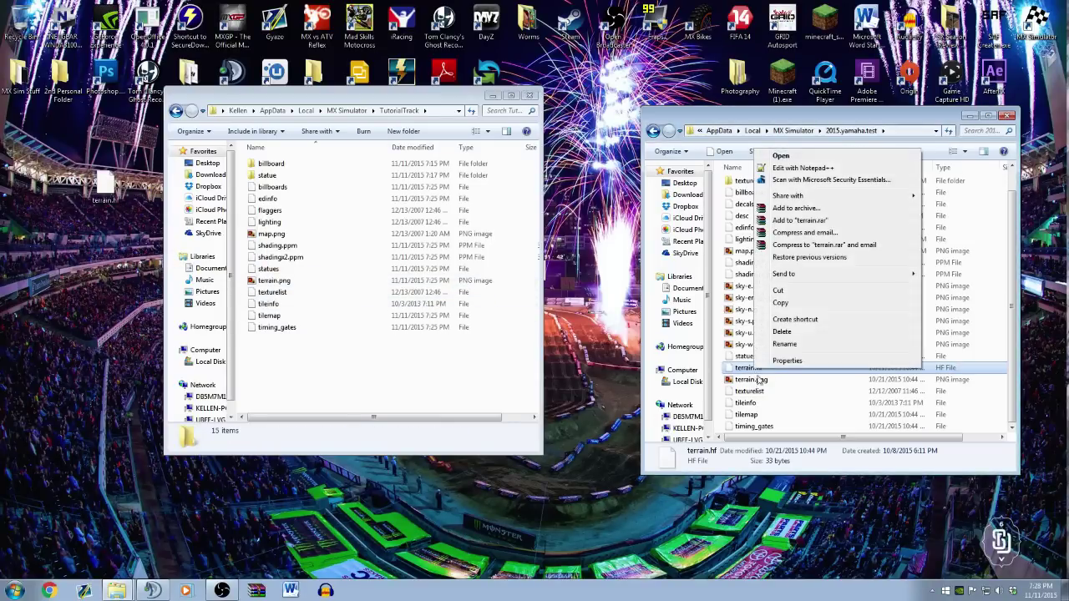
click(780, 302)
click(392, 389)
right_click(391, 389)
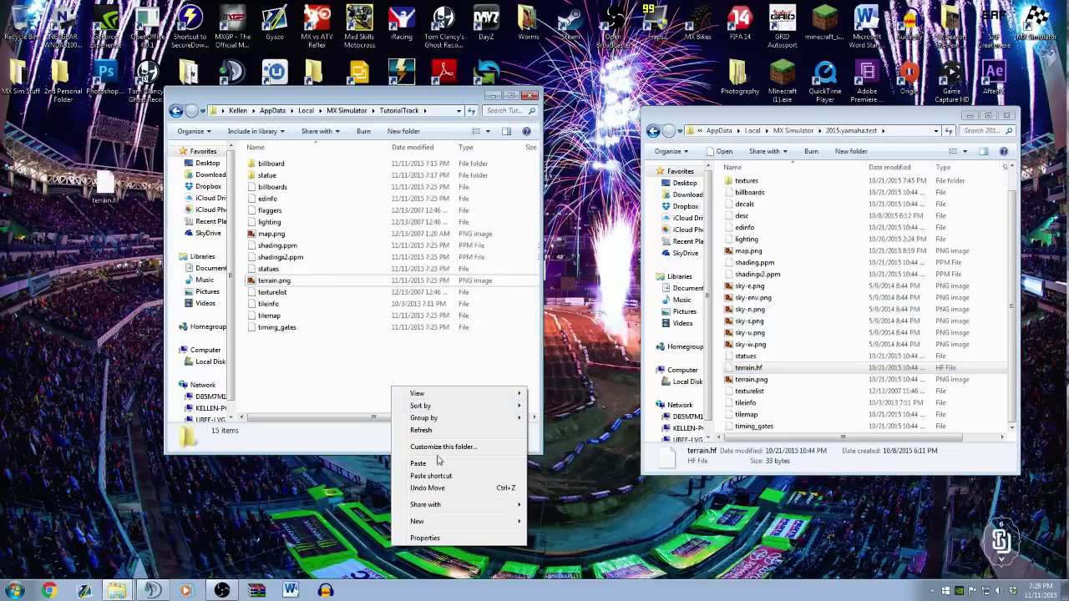
click(413, 460)
- Test the swapped terrain.hf by starting a new race in MX Simulator, check the console messages and quit the game
double_click(1038, 22)
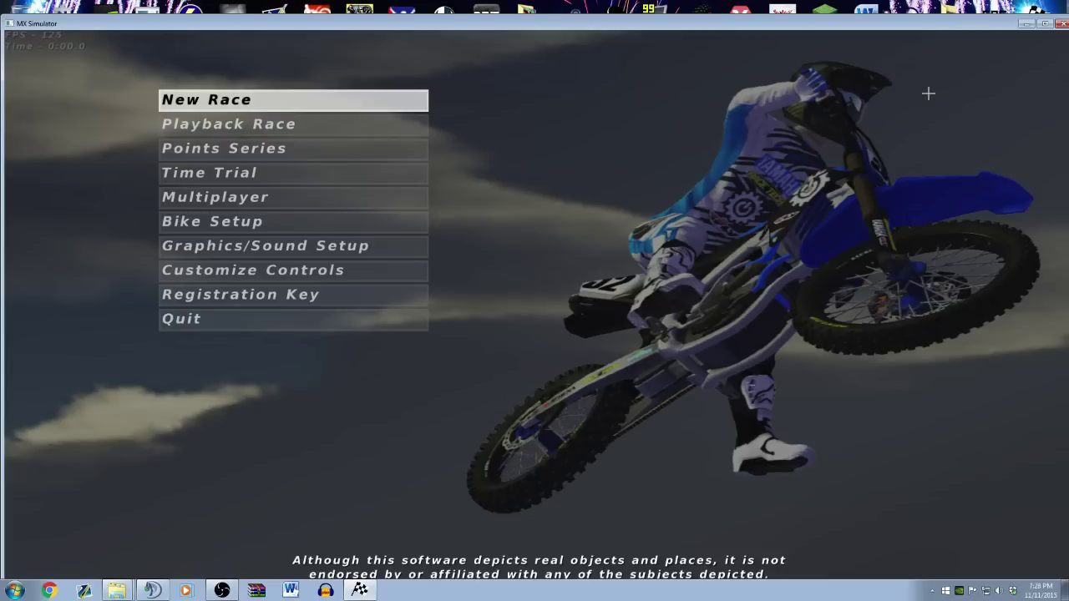
click(1044, 23)
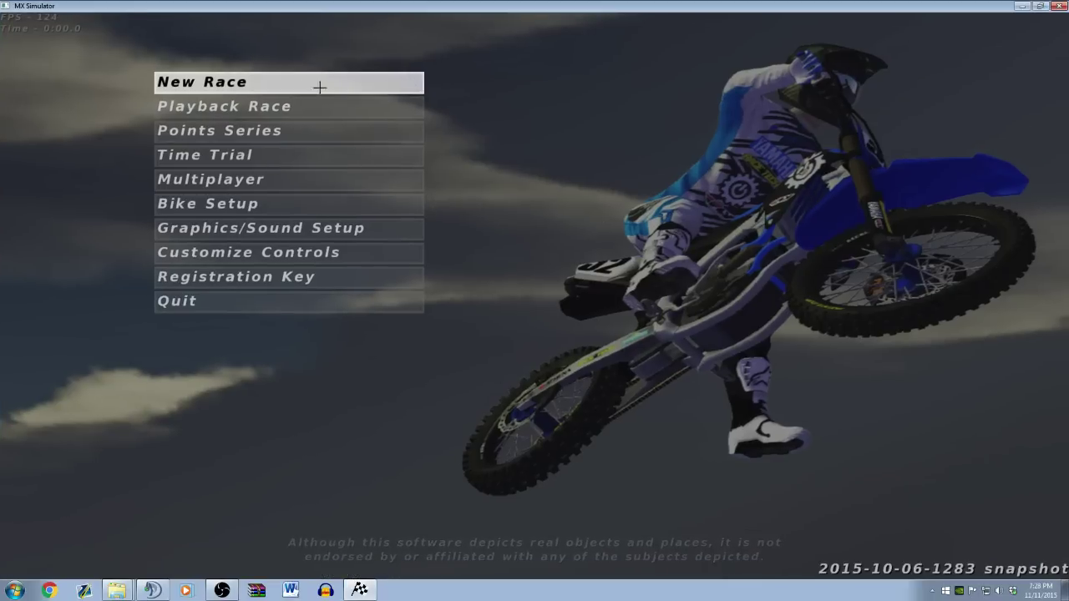
click(320, 87)
click(344, 80)
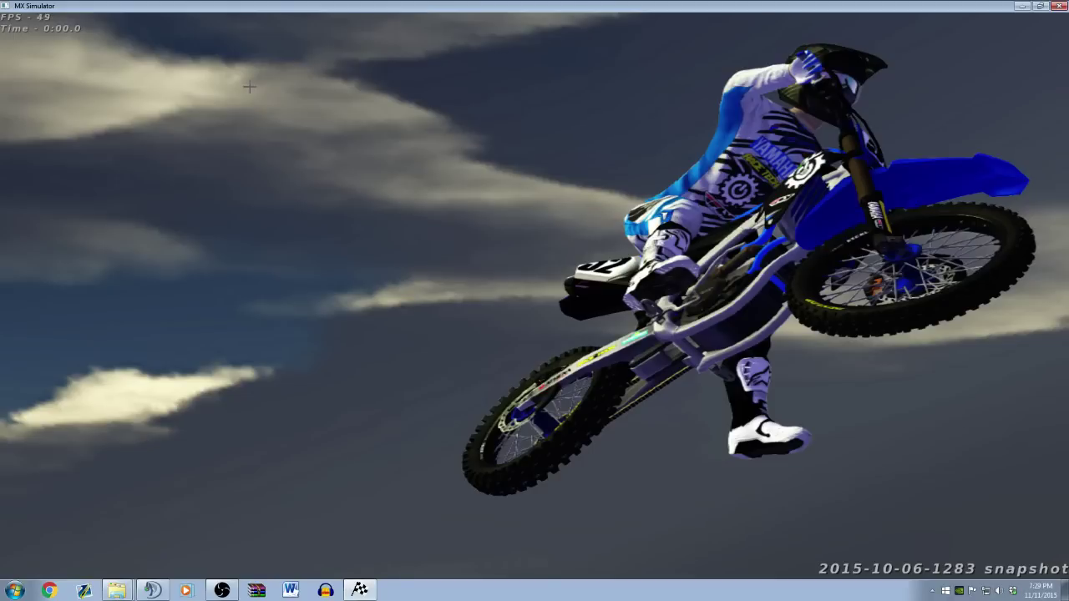
key(grave)
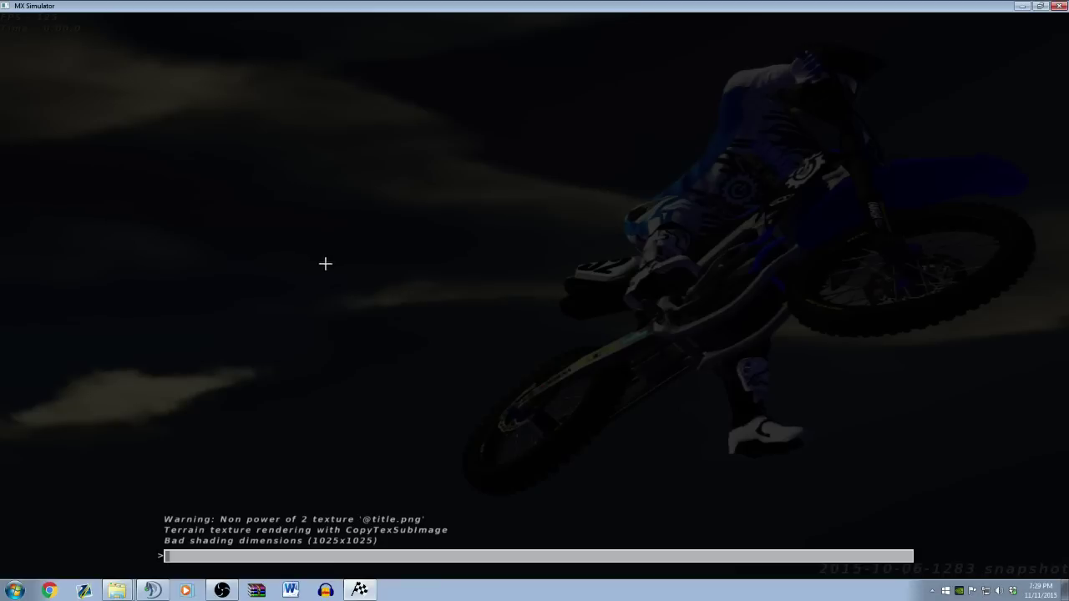
key(grave)
click(270, 301)
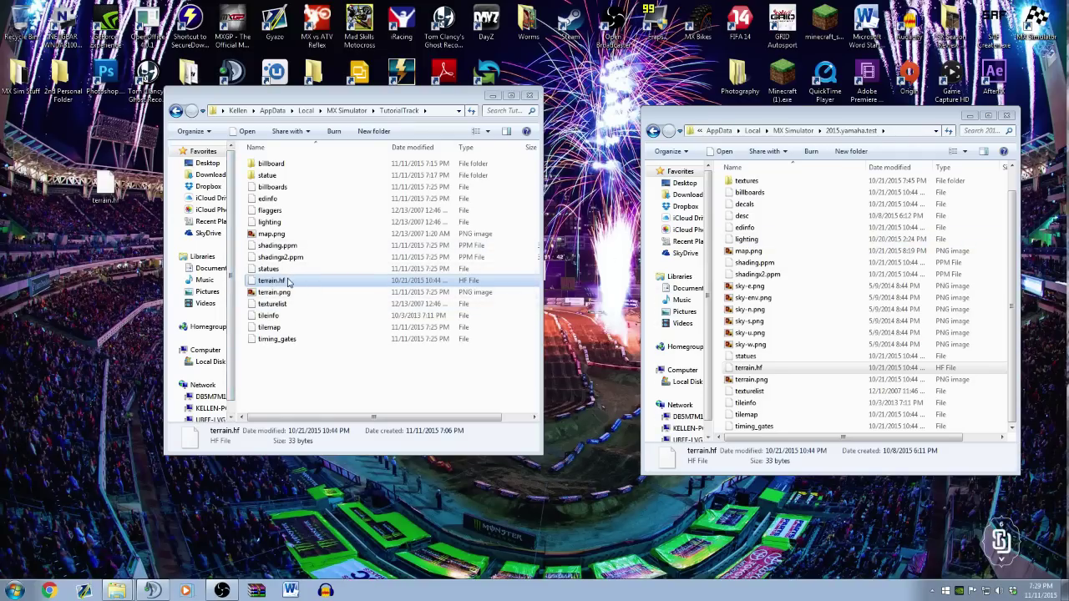
- Delete the copied terrain.hf from TutorialTrack and move the original back from the desktop
key(Delete)
click(577, 340)
drag(105, 186, 313, 351)
- Set the resolution value in TutorialTrack's terrain.hf to 1.000000, save the file and close Notepad++
right_click(285, 285)
click(321, 306)
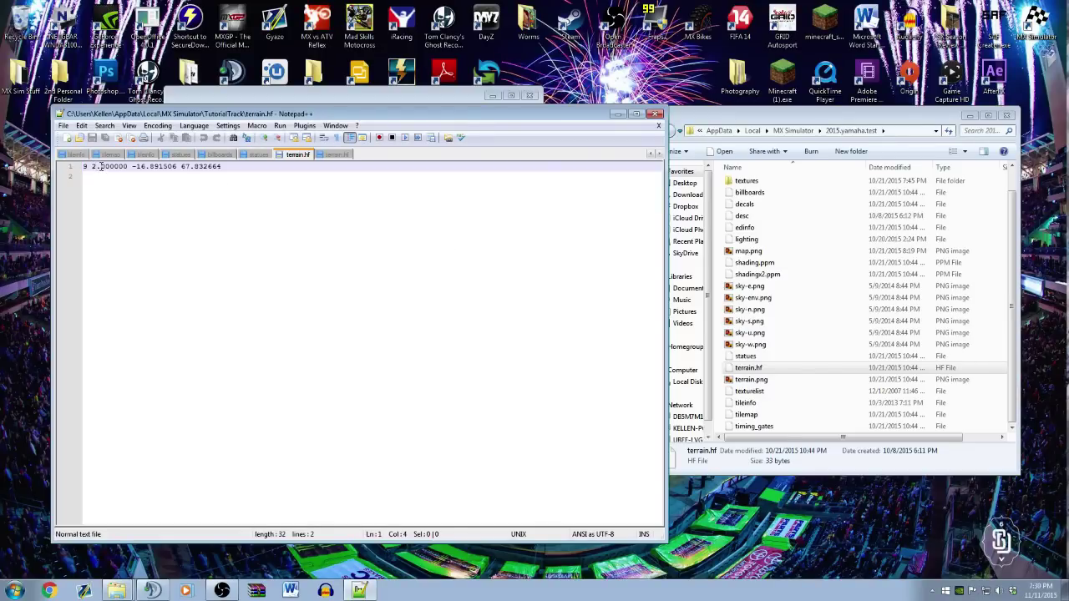
key(BackSpace)
text(1)
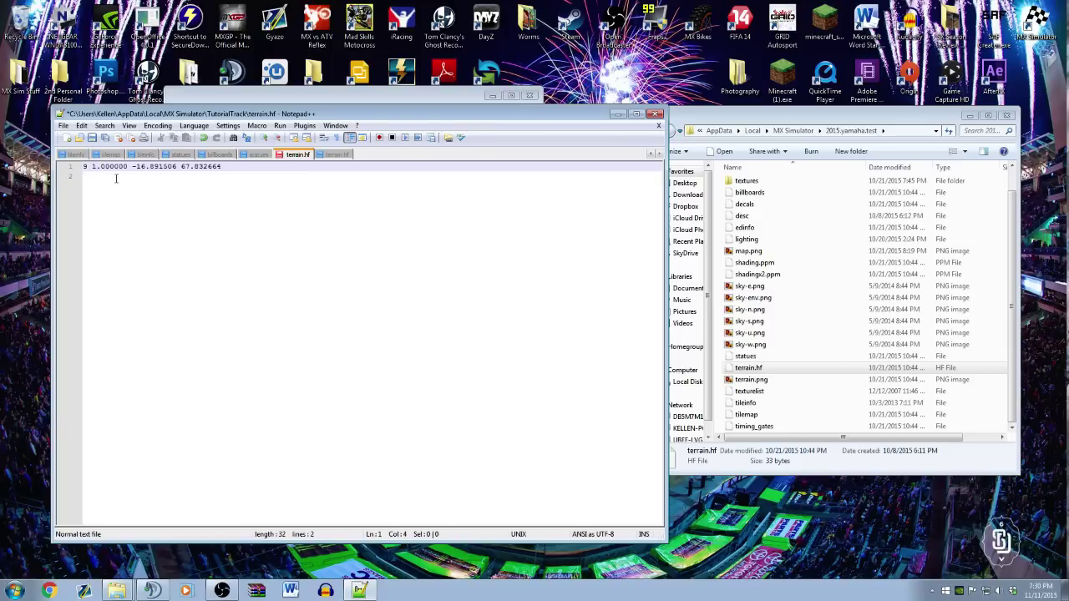
click(92, 138)
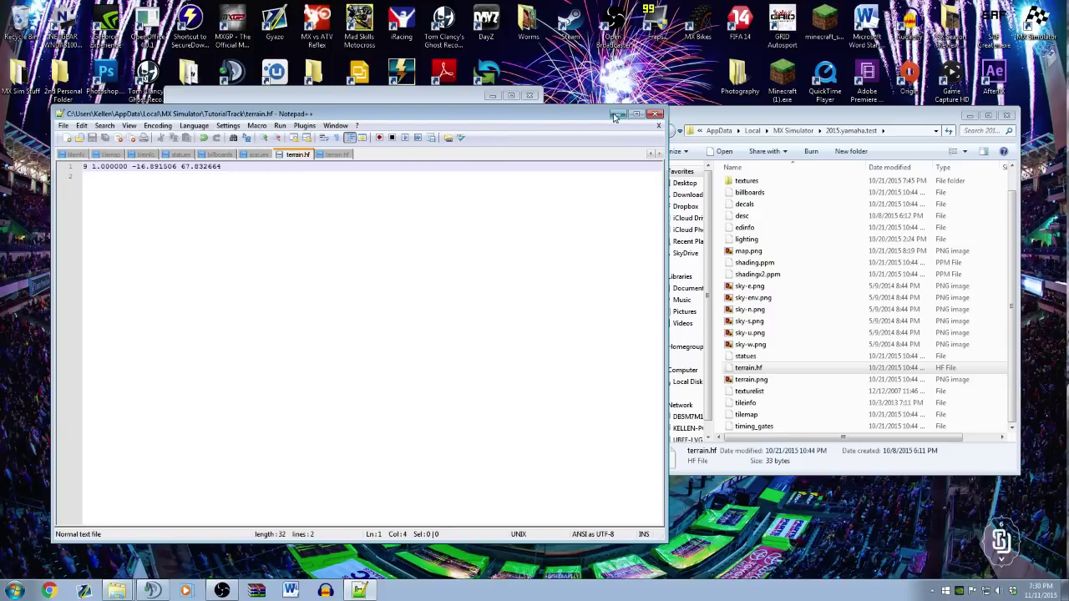
click(656, 114)
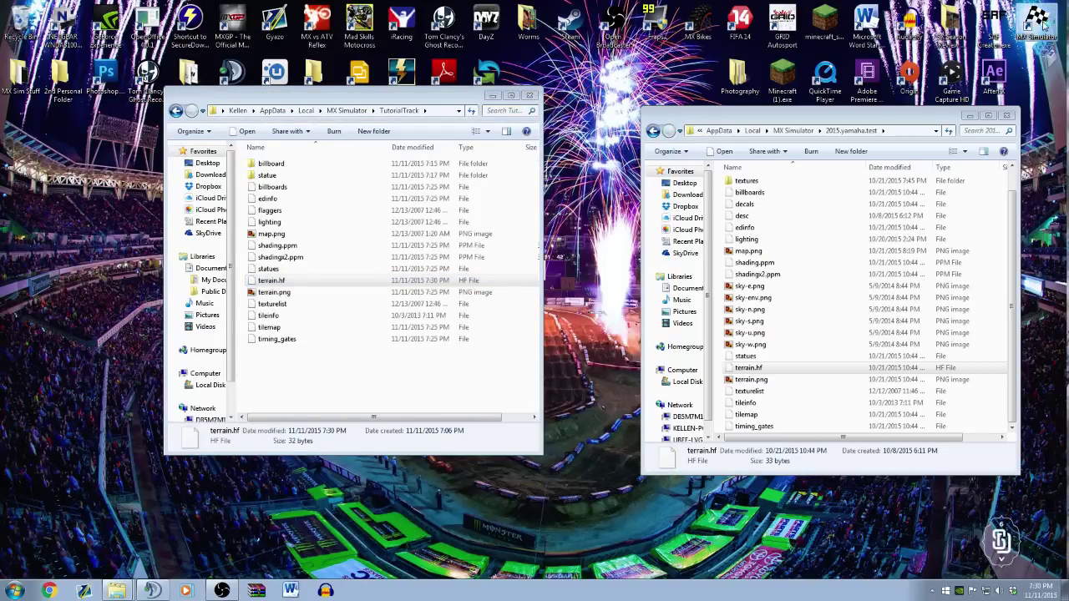
- Start a new TutorialTrack race in MX Simulator and examine the whole terrain in the track editor at zoom -1.00
double_click(1037, 25)
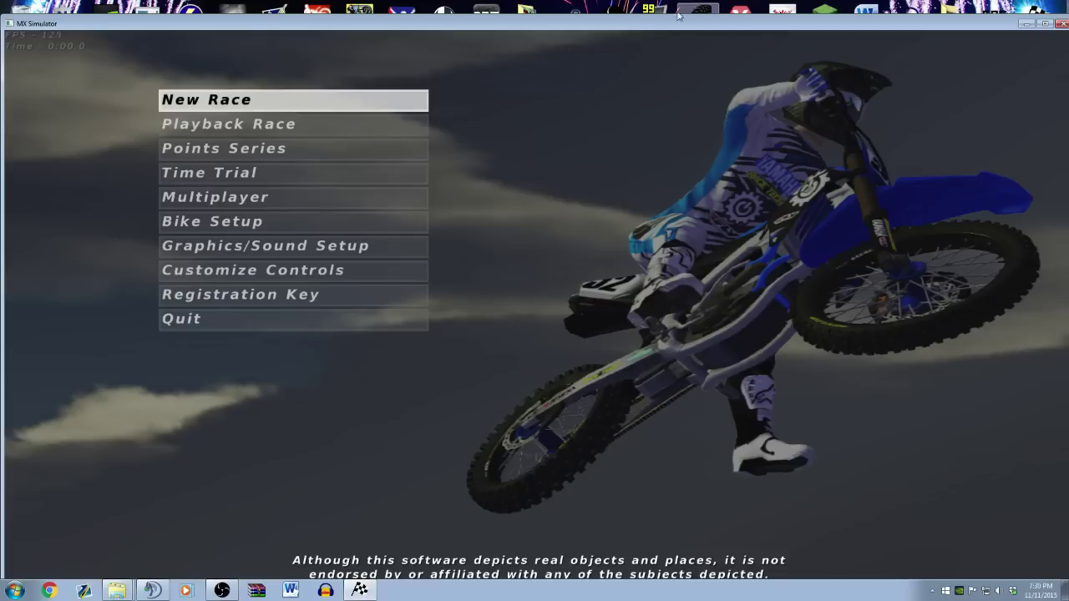
click(1045, 23)
click(371, 79)
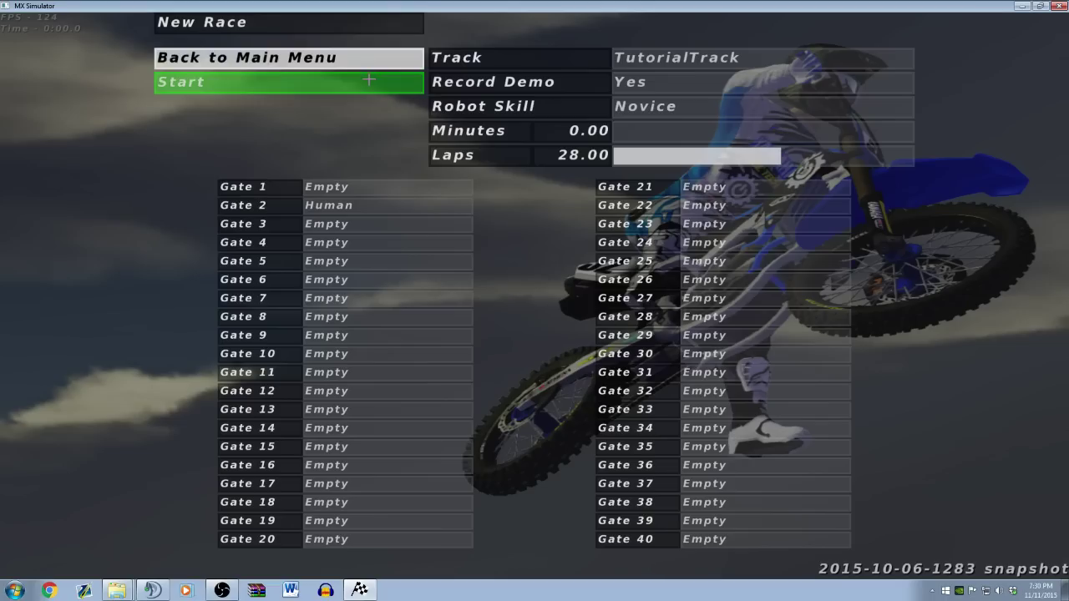
click(321, 77)
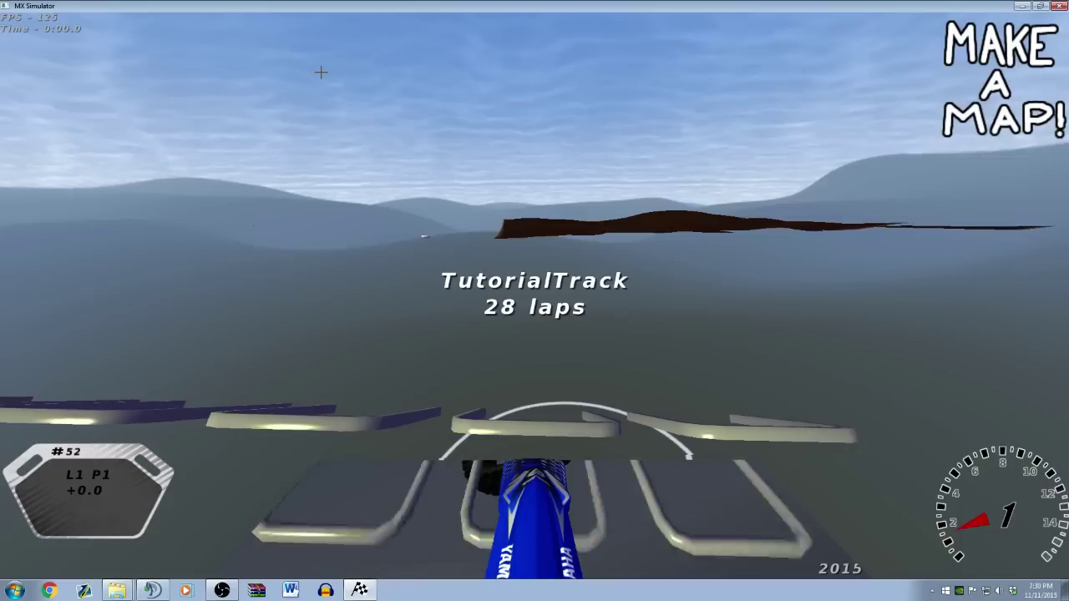
key(e)
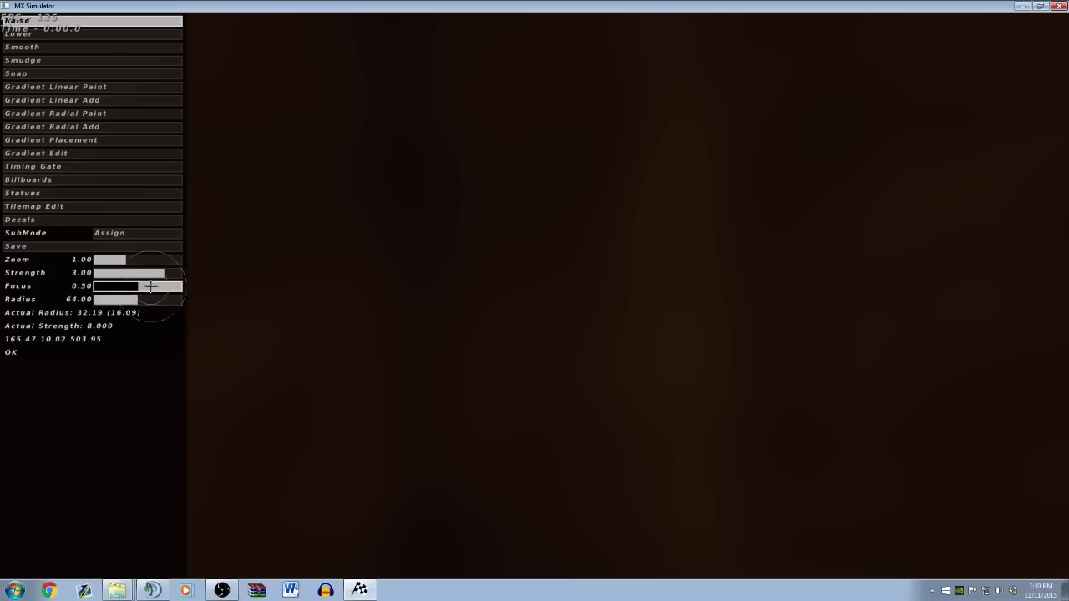
click(119, 260)
drag(119, 262, 109, 264)
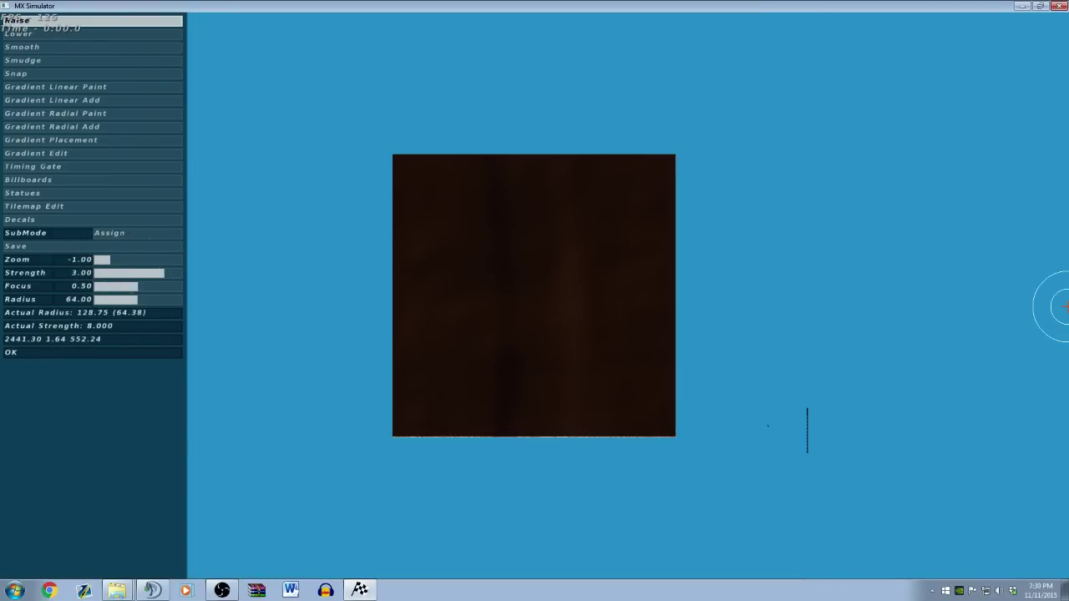
key(Escape)
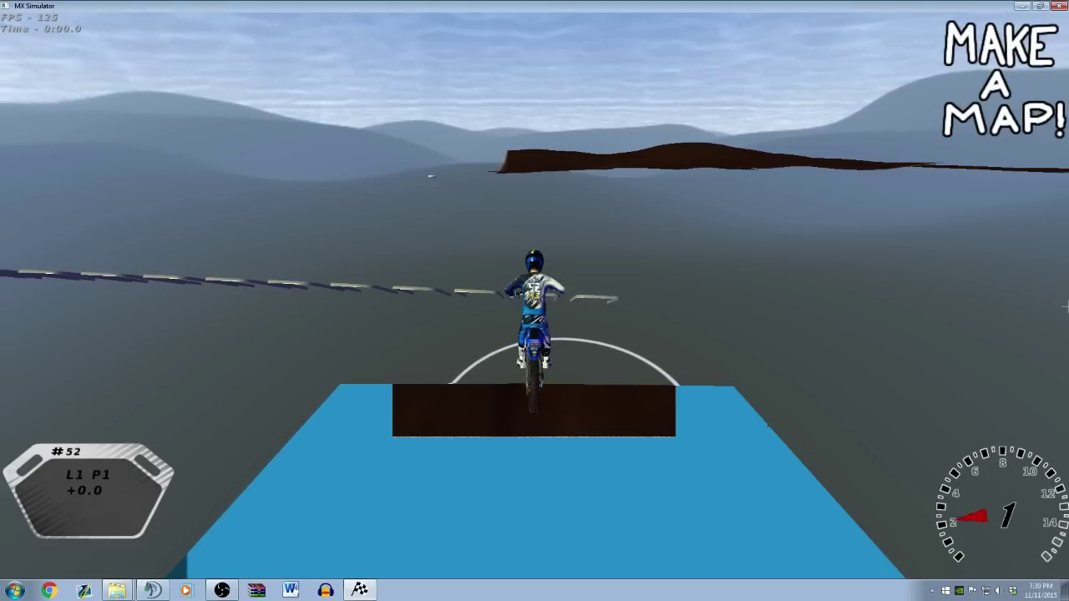
- Ride the bike across the terrain to judge its scale and quit the game
key(Up)
key(Up)
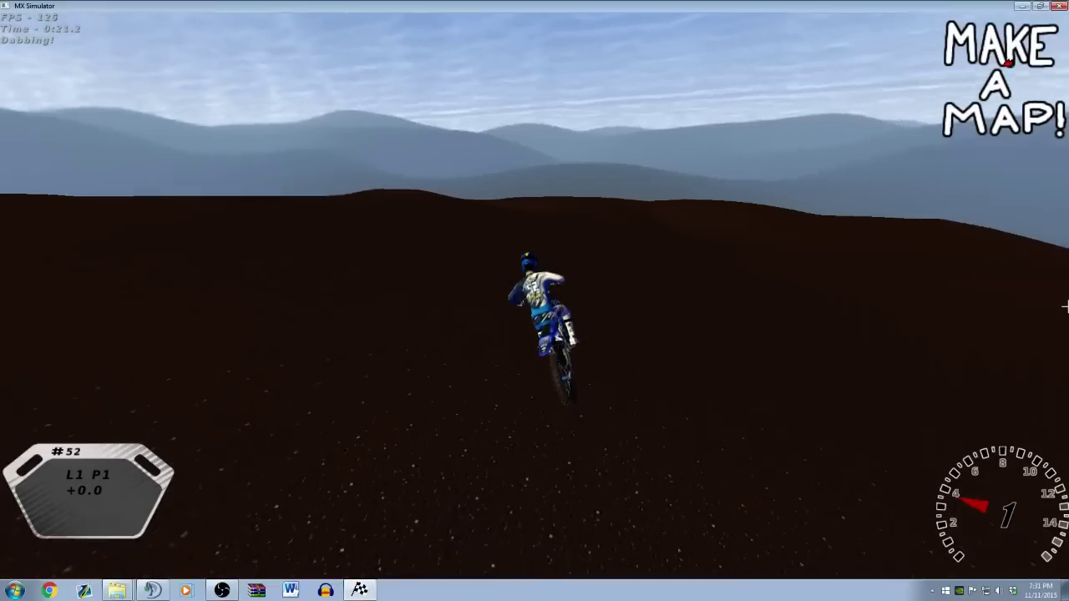
key(Escape)
click(275, 301)
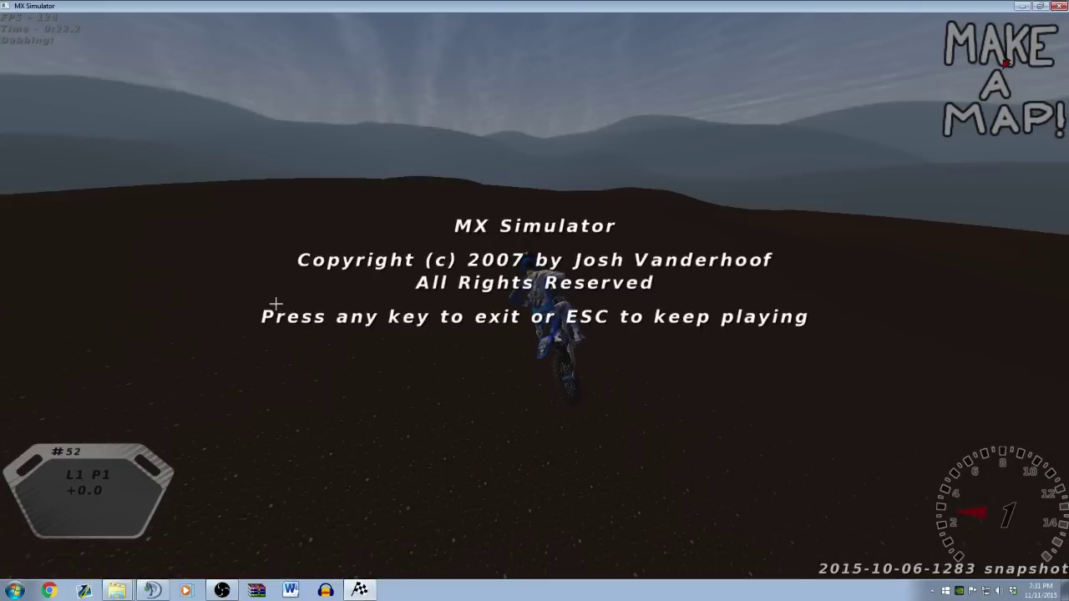
key(Return)
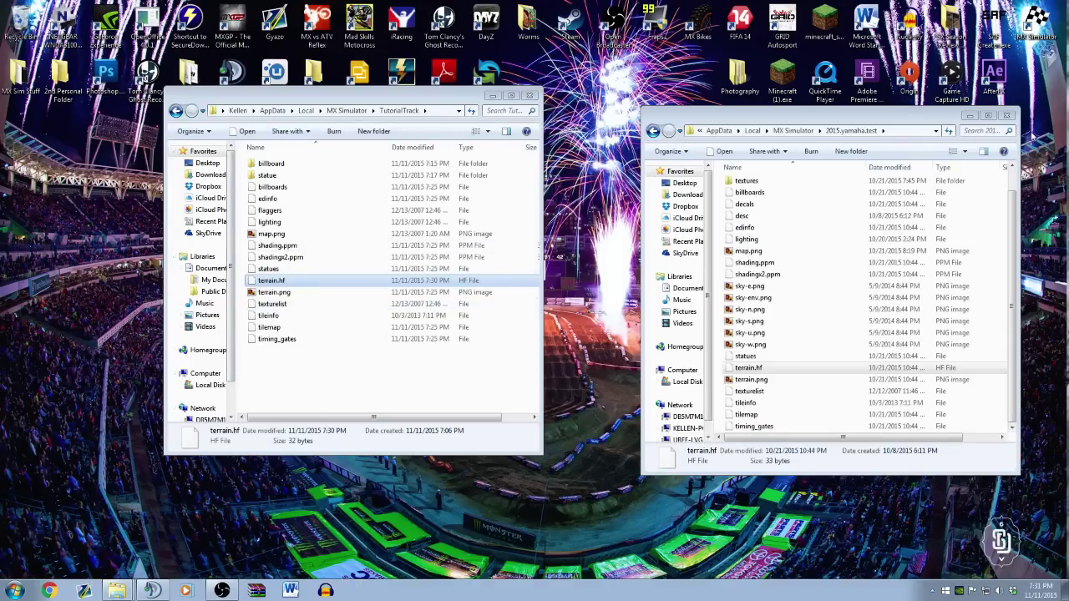
- Close the 2015.yamaha.test folder, set the resolution in TutorialTrack's terrain.hf to 1.500000, save the file and close Notepad++
click(1007, 115)
right_click(298, 282)
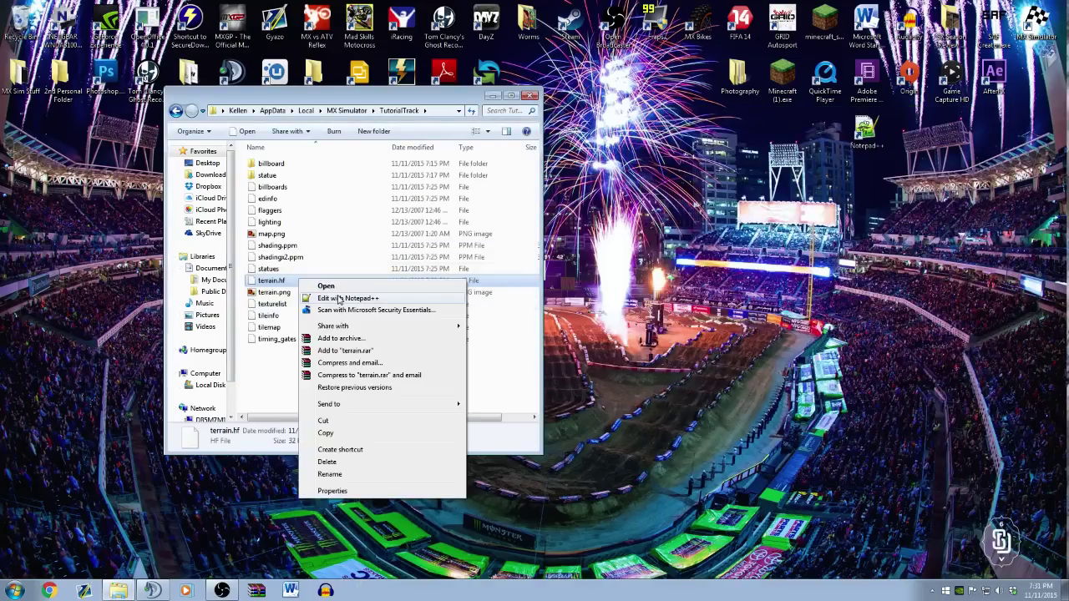
click(340, 294)
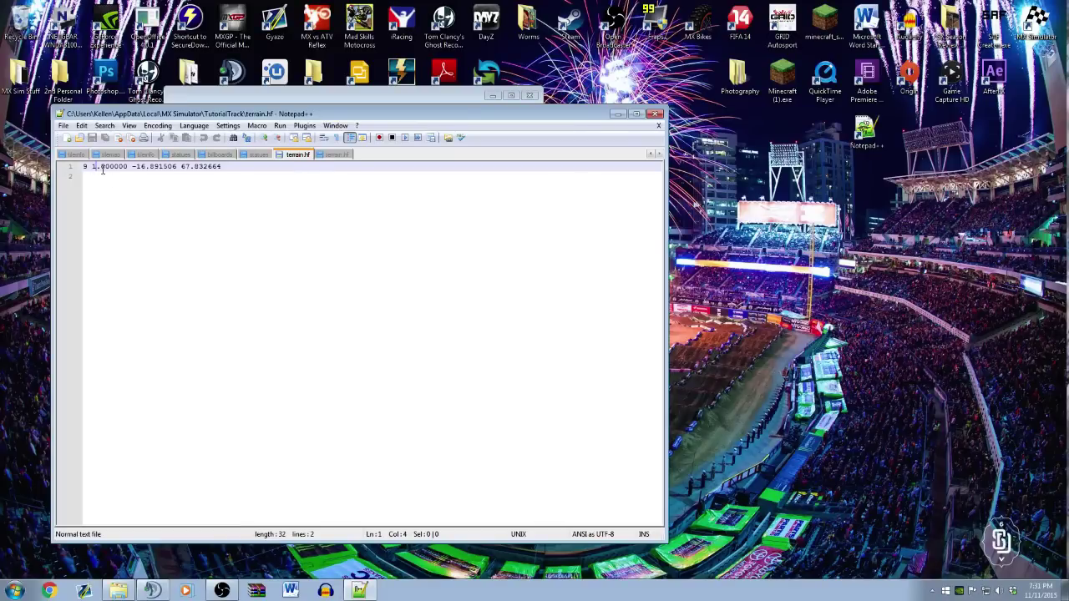
text(5)
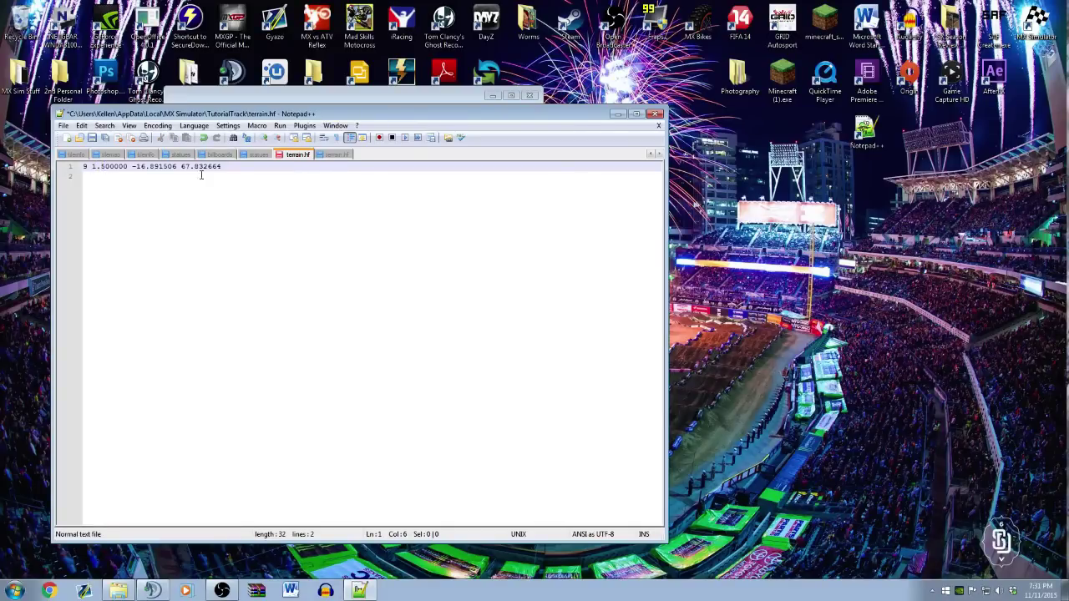
click(90, 138)
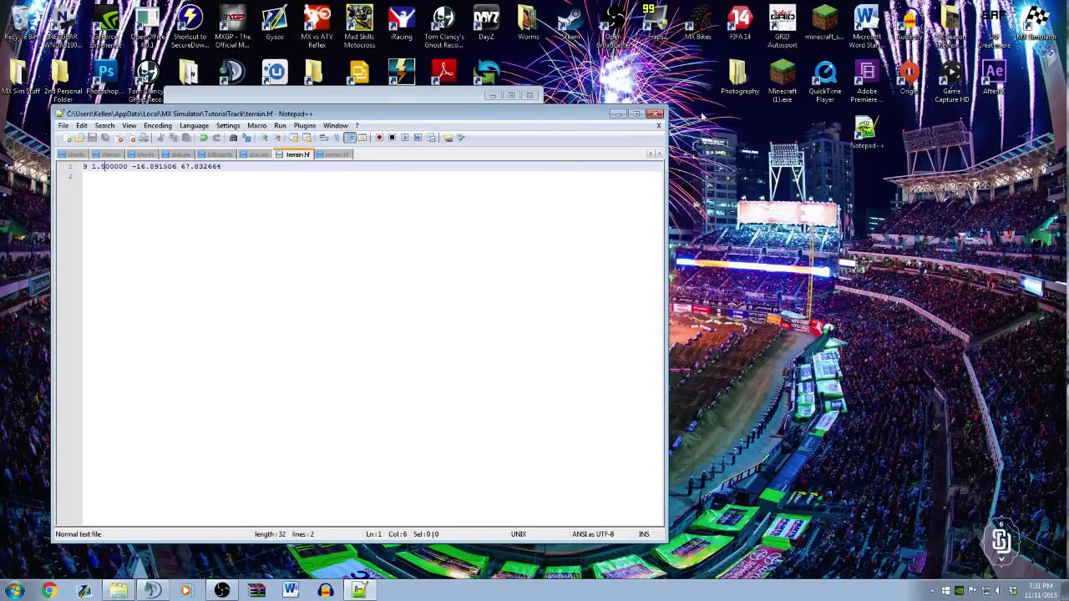
click(658, 125)
click(657, 113)
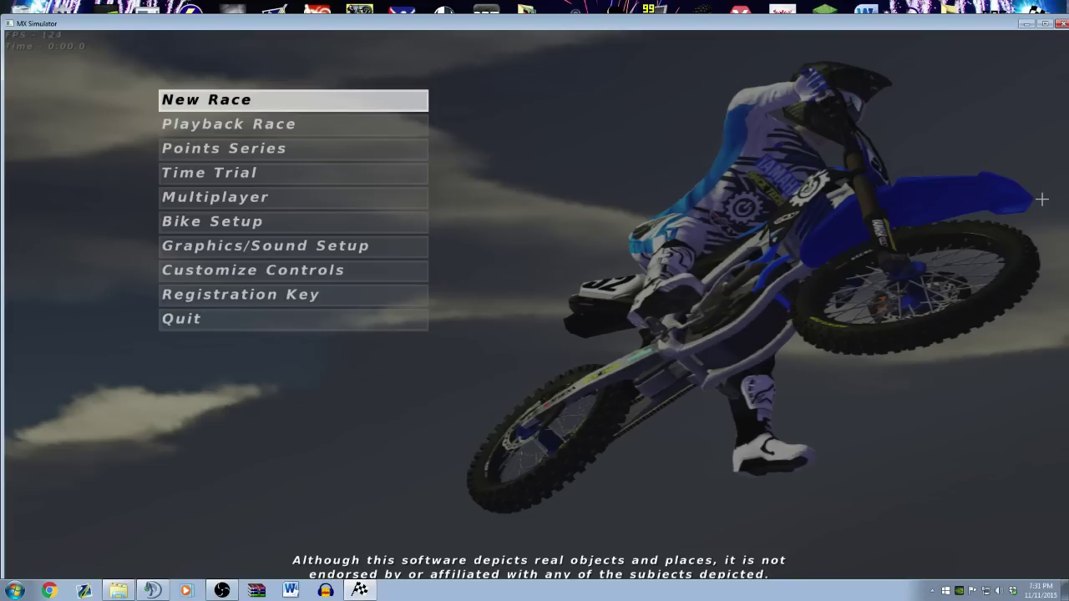
- Start a new TutorialTrack race, examine the rescaled terrain in the track editor at zoom -0.38 and quit the game
click(200, 102)
click(201, 100)
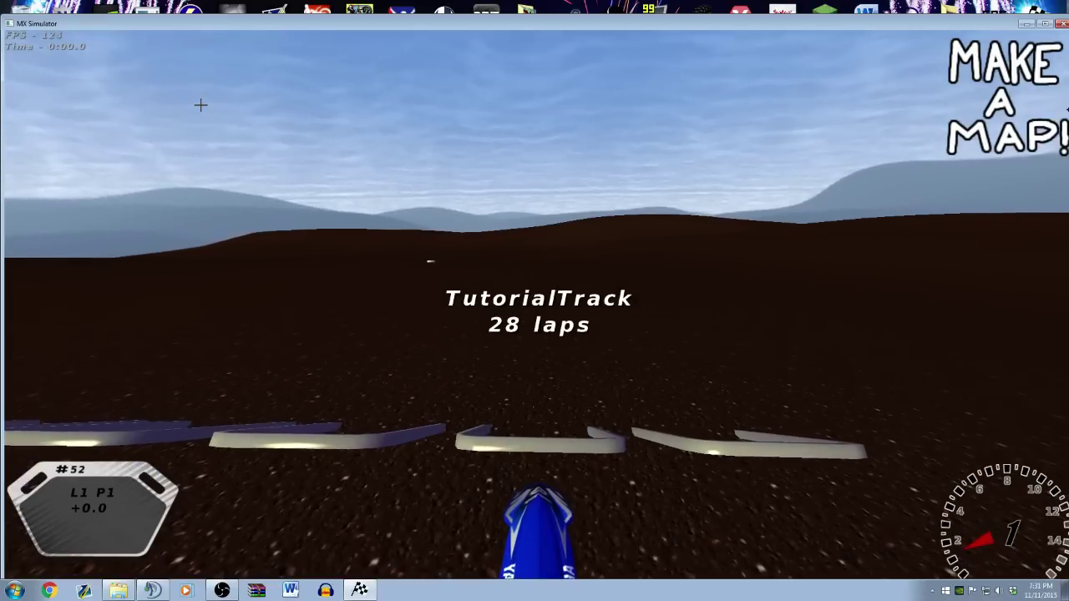
key(e)
key(e)
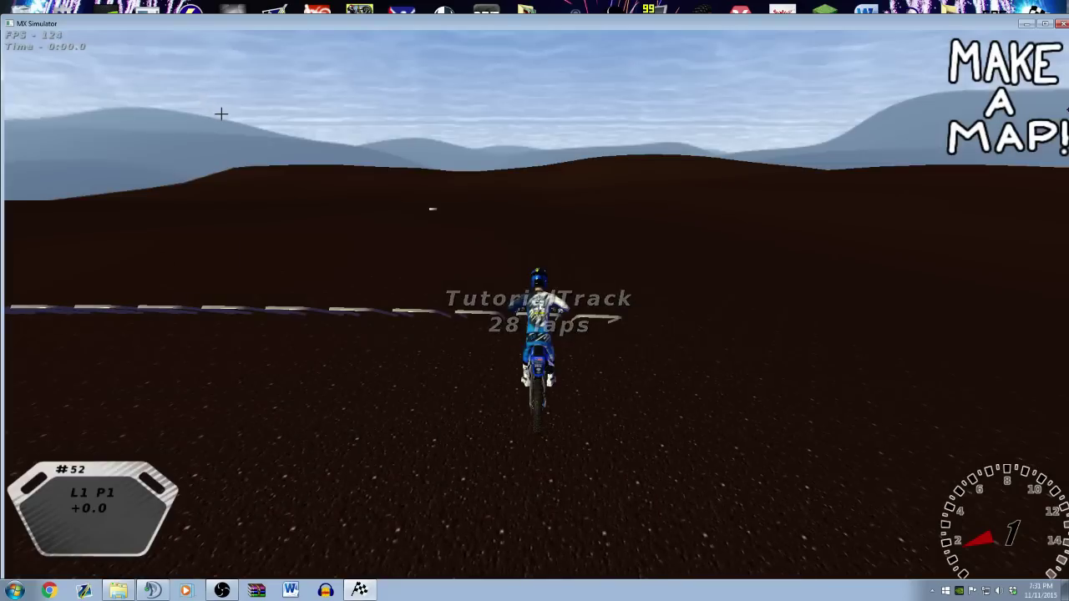
key(c)
key(e)
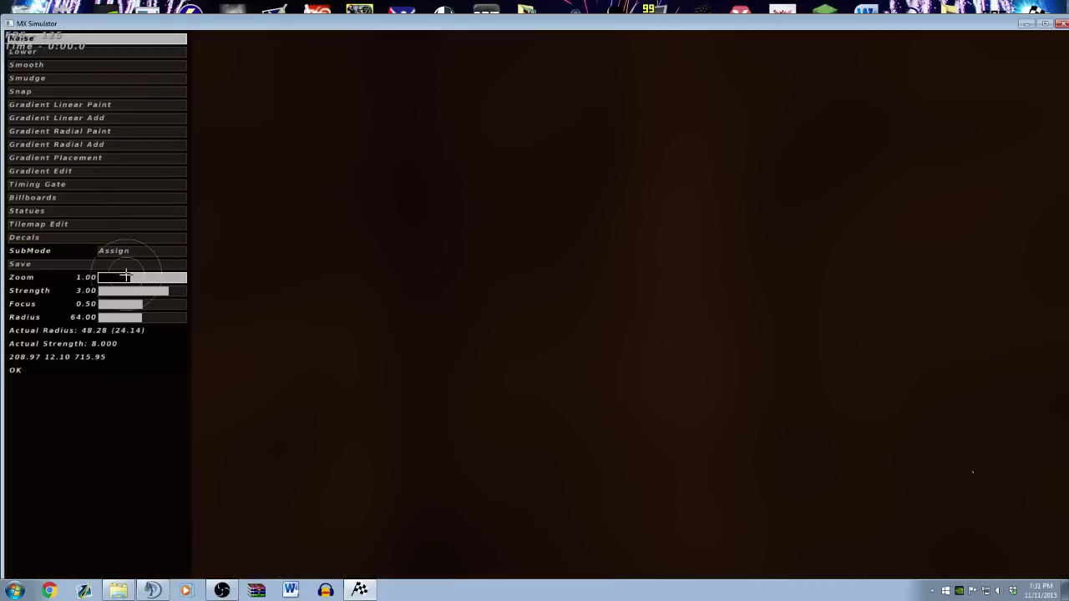
drag(130, 274, 120, 277)
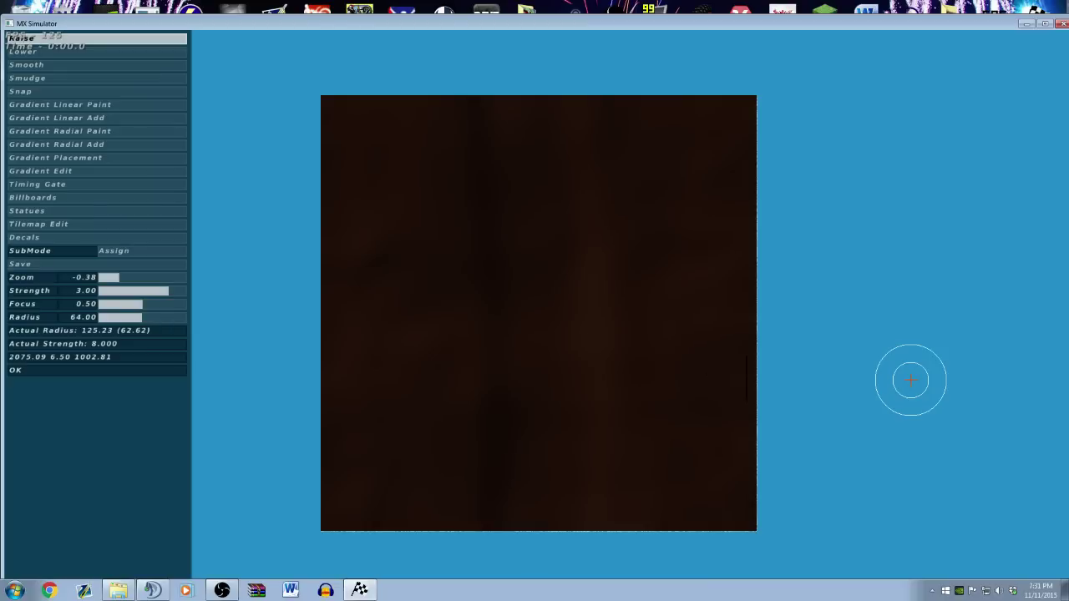
key(Escape)
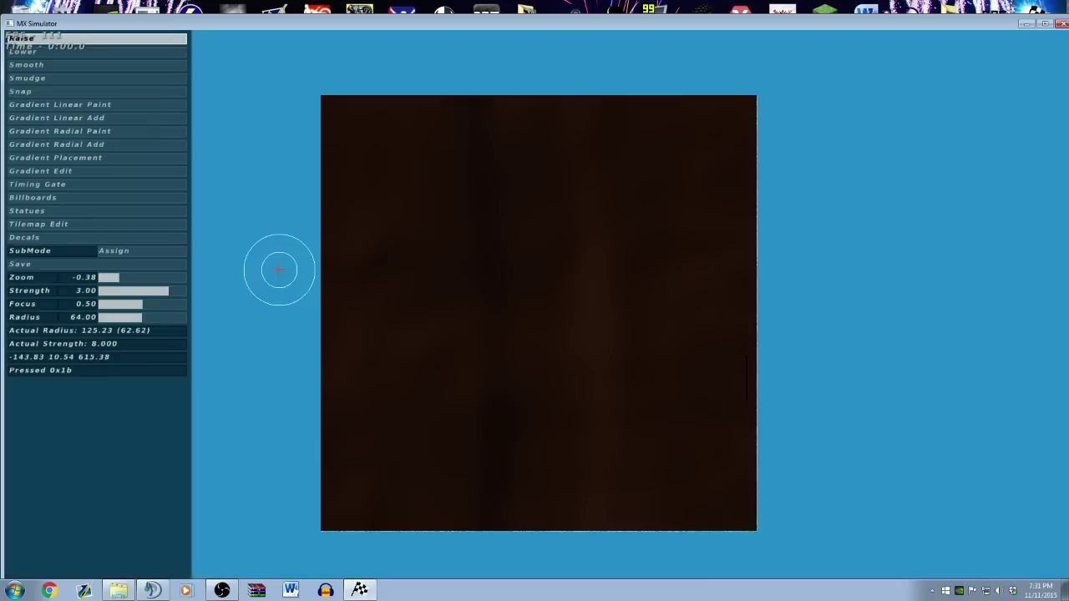
click(227, 321)
key(space)
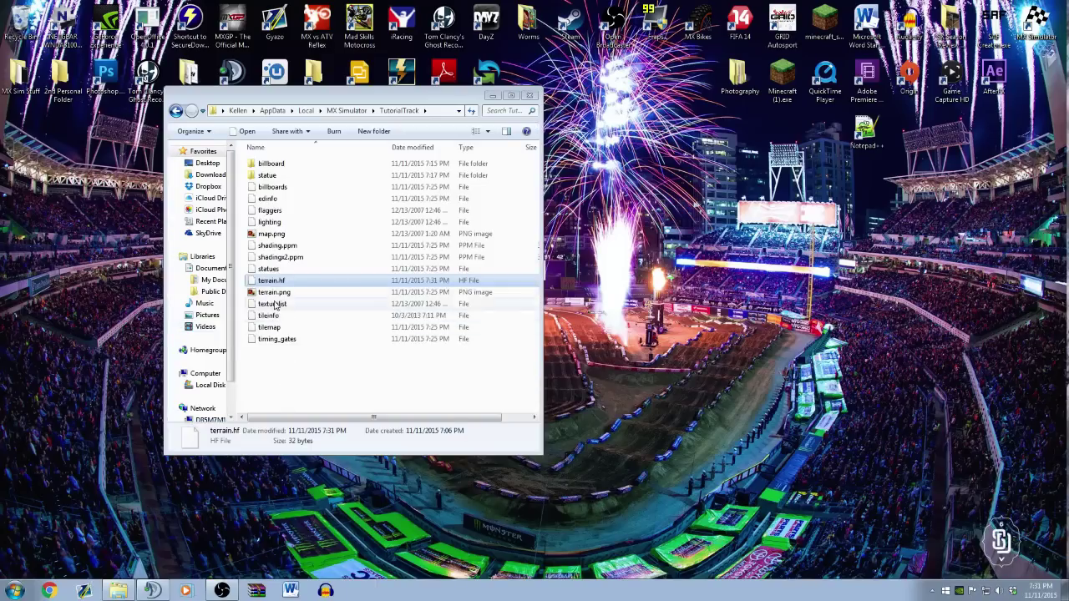
- Set the resolution value in TutorialTrack's terrain.hf to 1.200000 in Notepad++, save the file and close the editor
right_click(269, 281)
click(315, 299)
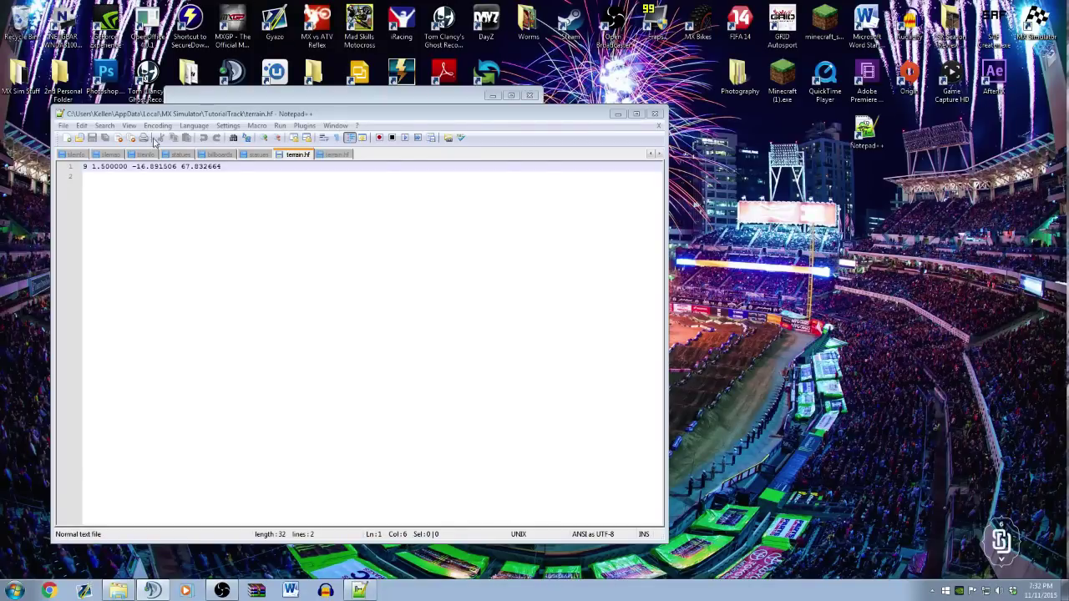
click(108, 171)
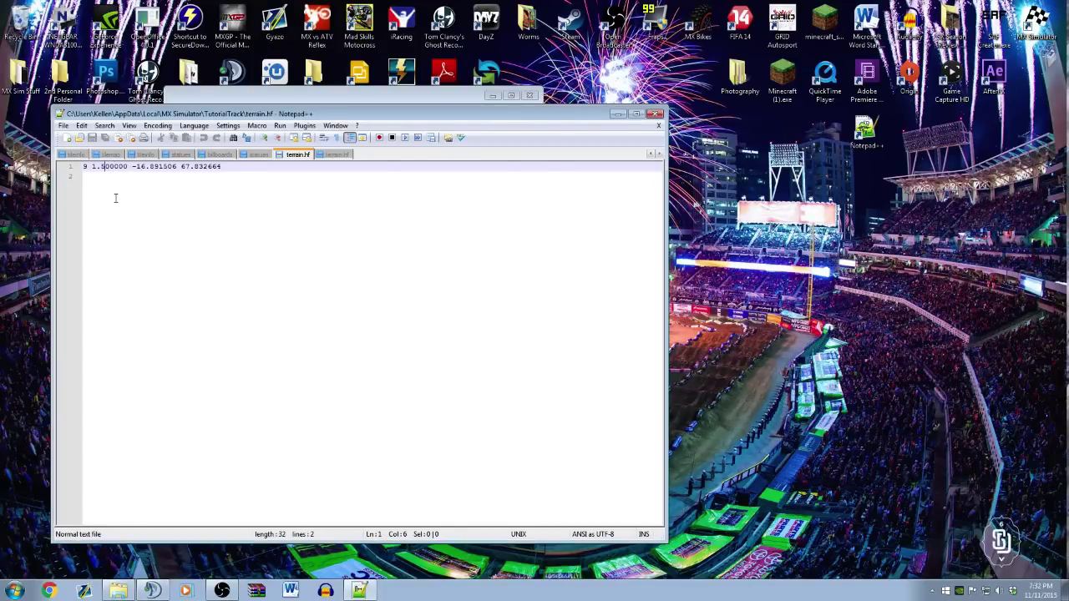
key(BackSpace)
text(2)
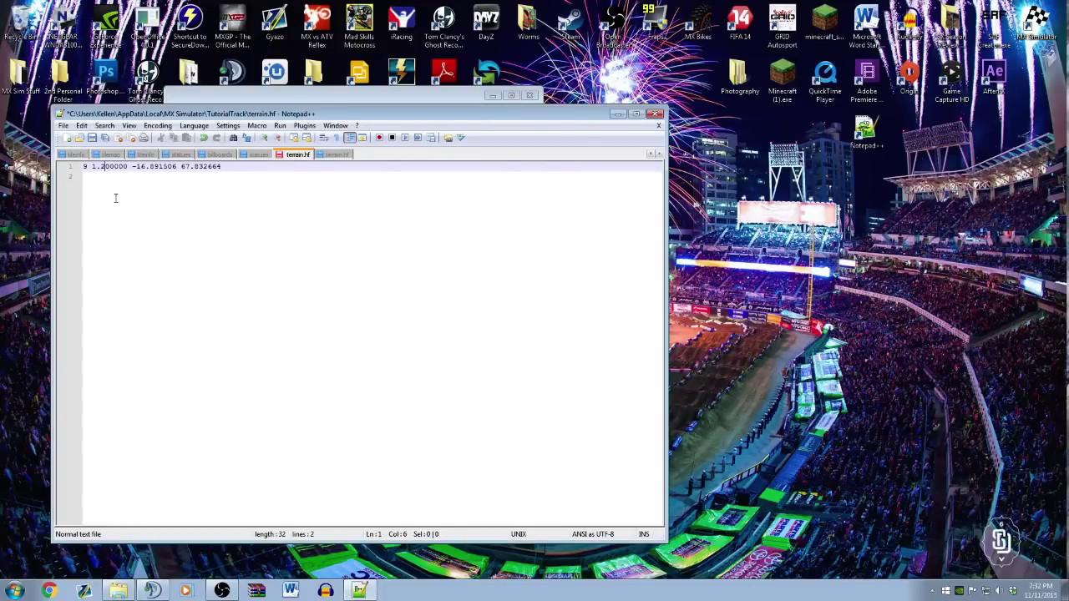
click(92, 137)
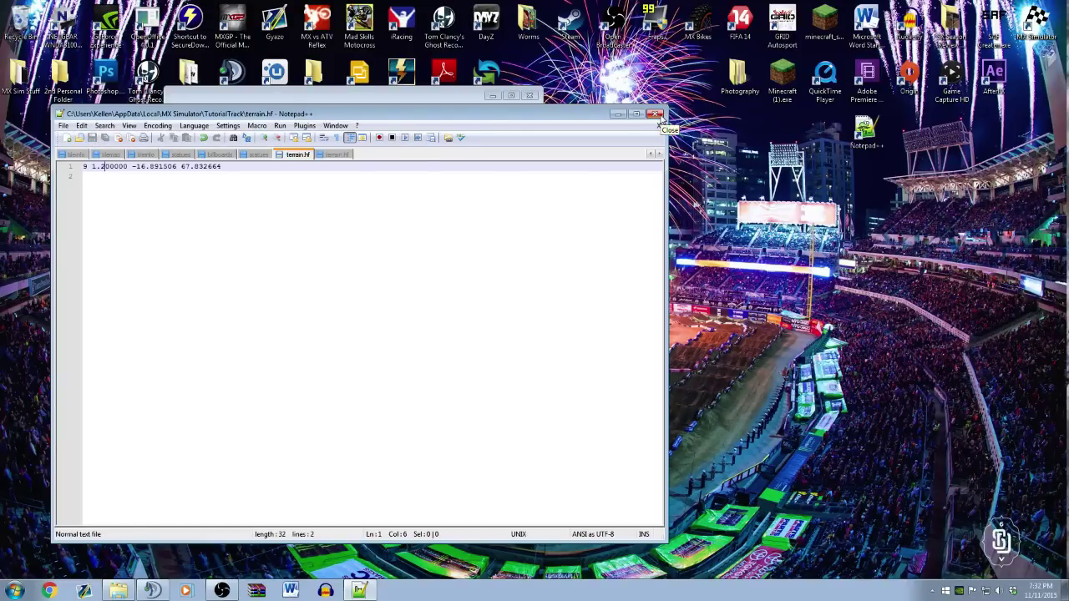
click(656, 115)
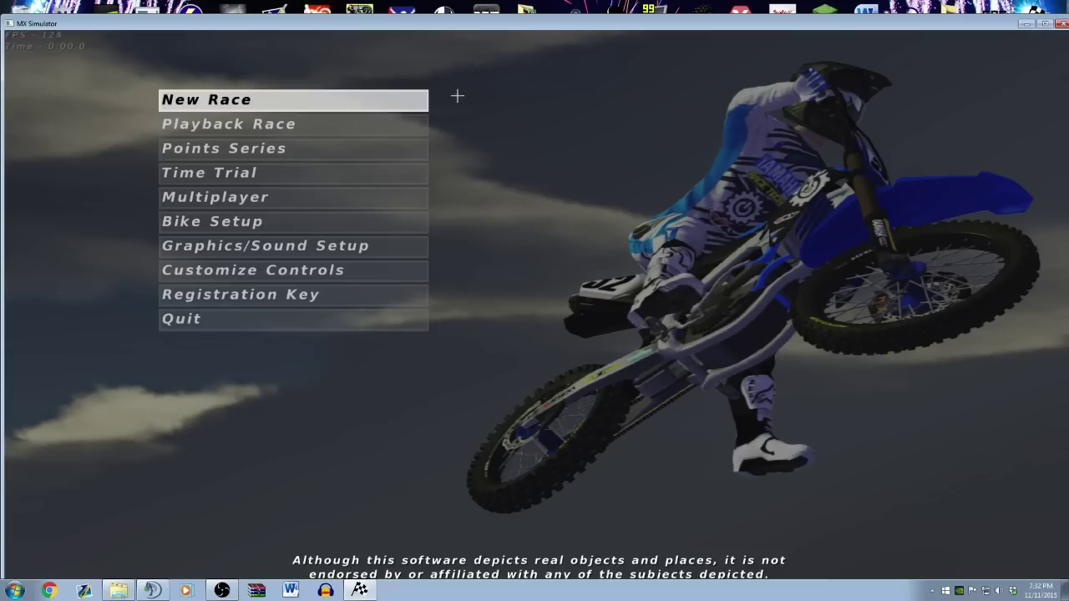
- Start another TutorialTrack race and examine the terrain's extent in the track editor at zoom -0.75
click(351, 100)
click(334, 101)
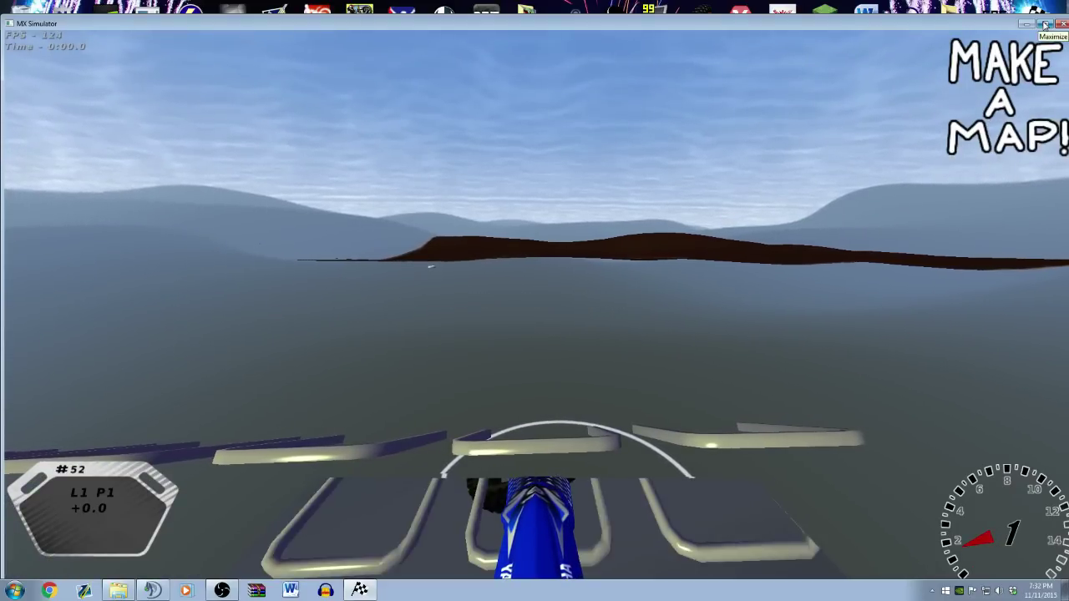
key(e)
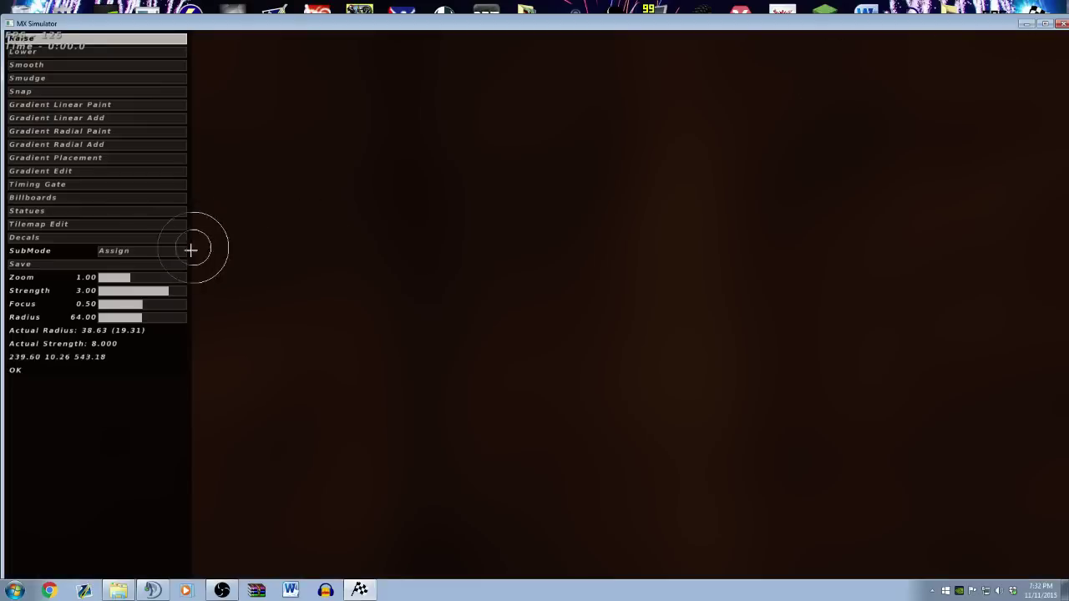
drag(138, 277, 116, 279)
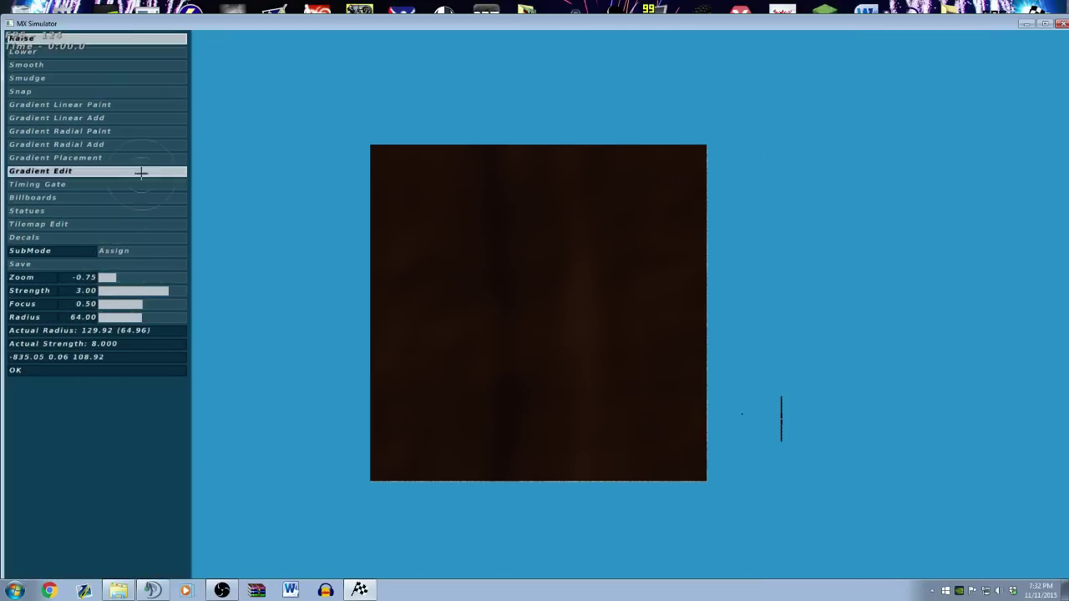
- Smooth the whole terrain with overlapping strokes at strength 5.00 and radius 126.00, and check it from the rider's view
click(40, 65)
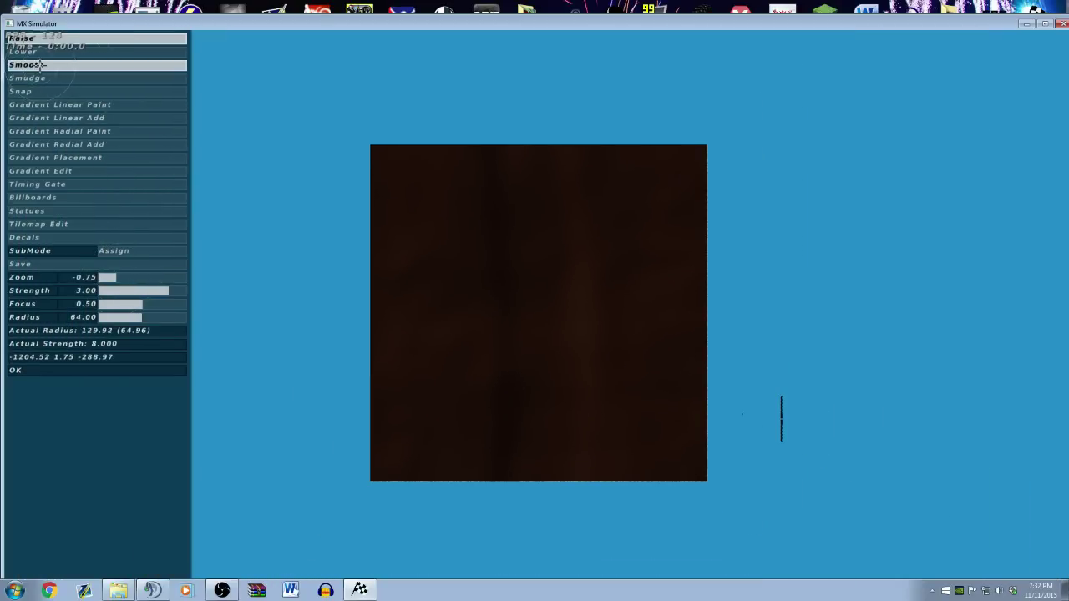
drag(172, 291, 191, 291)
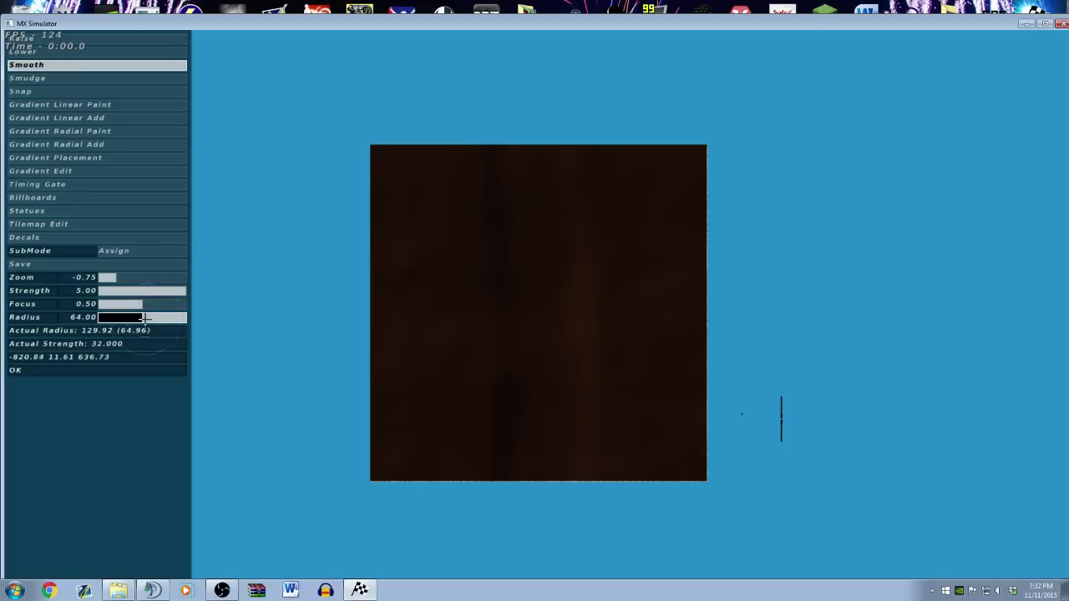
drag(144, 319, 188, 321)
drag(117, 279, 109, 278)
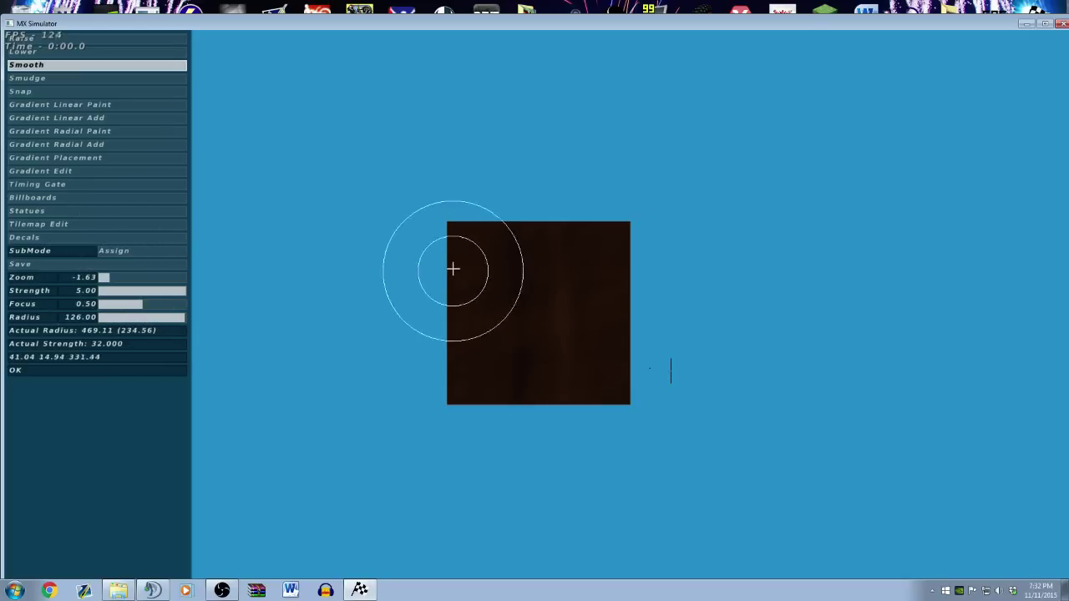
drag(470, 182, 467, 415)
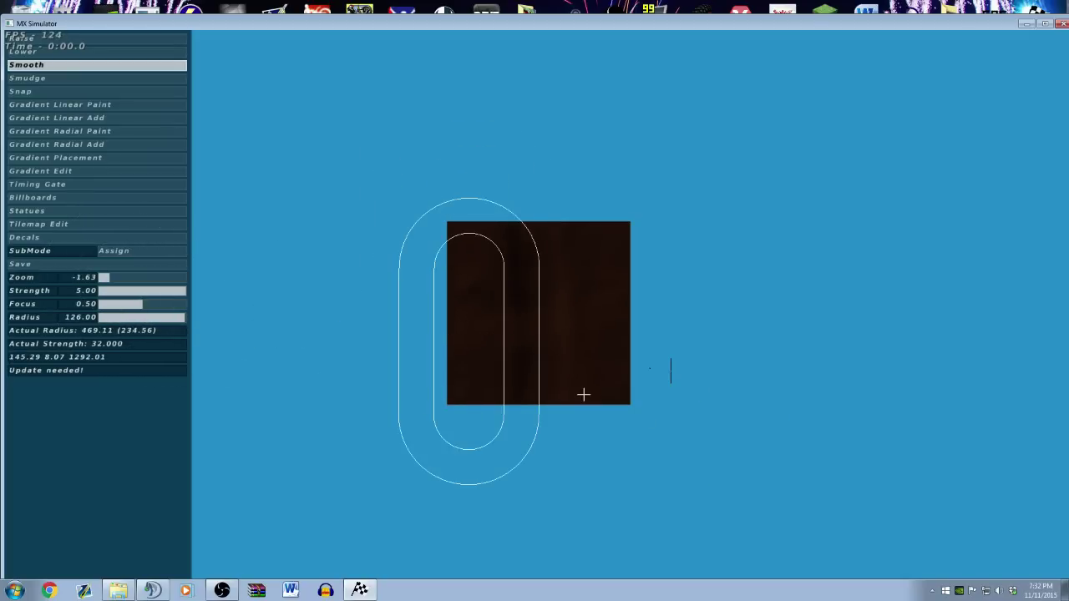
drag(583, 394, 637, 394)
mouse_move(632, 201)
mouse_down()
mouse_move(625, 162)
mouse_move(466, 220)
mouse_move(531, 414)
mouse_up()
drag(532, 417, 532, 416)
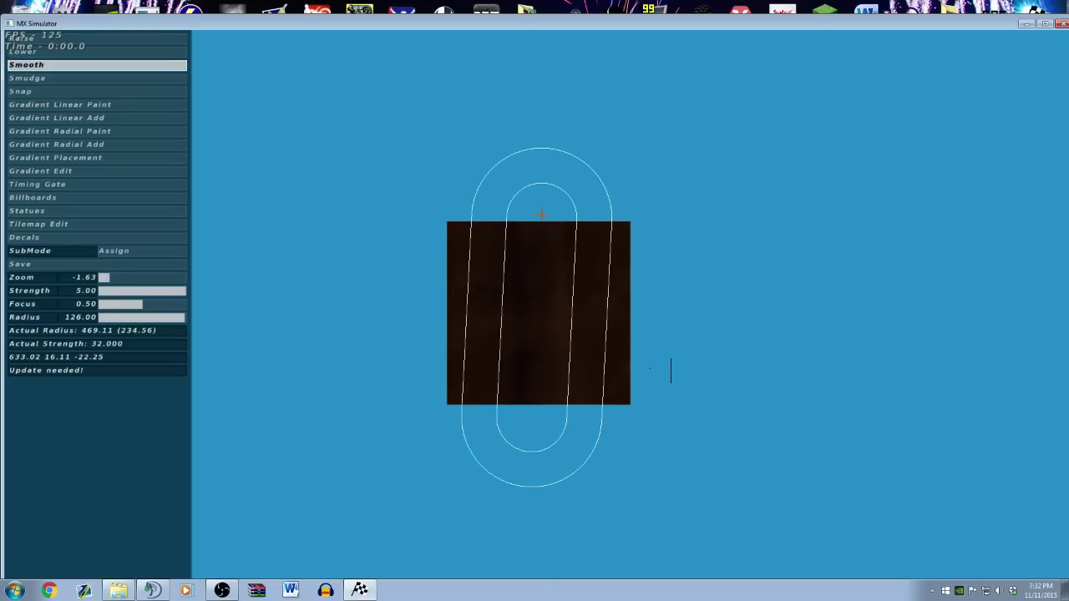
drag(542, 215, 541, 215)
key(e)
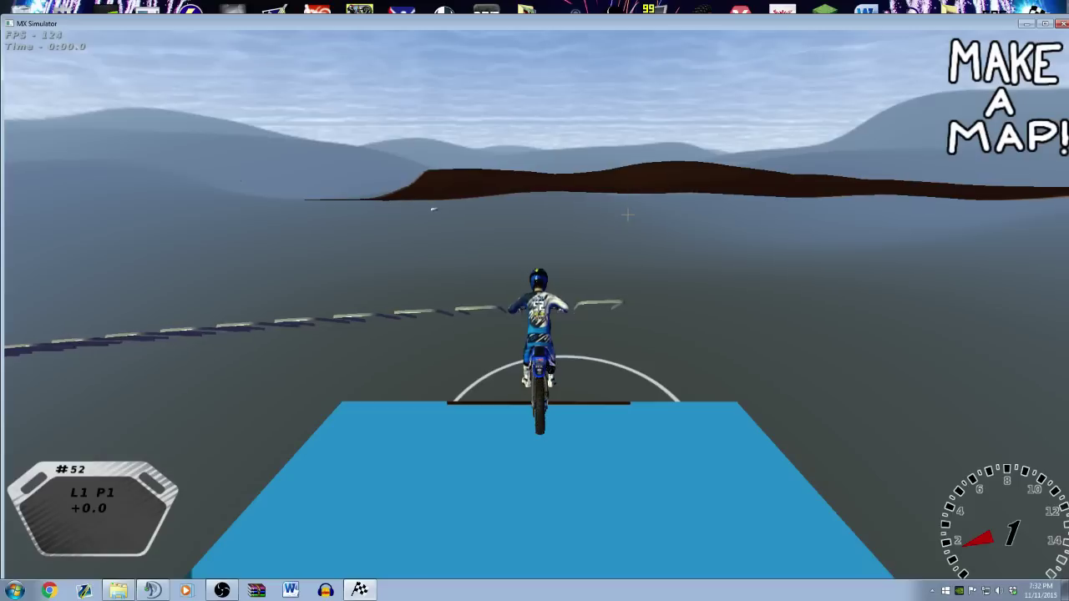
key(Escape)
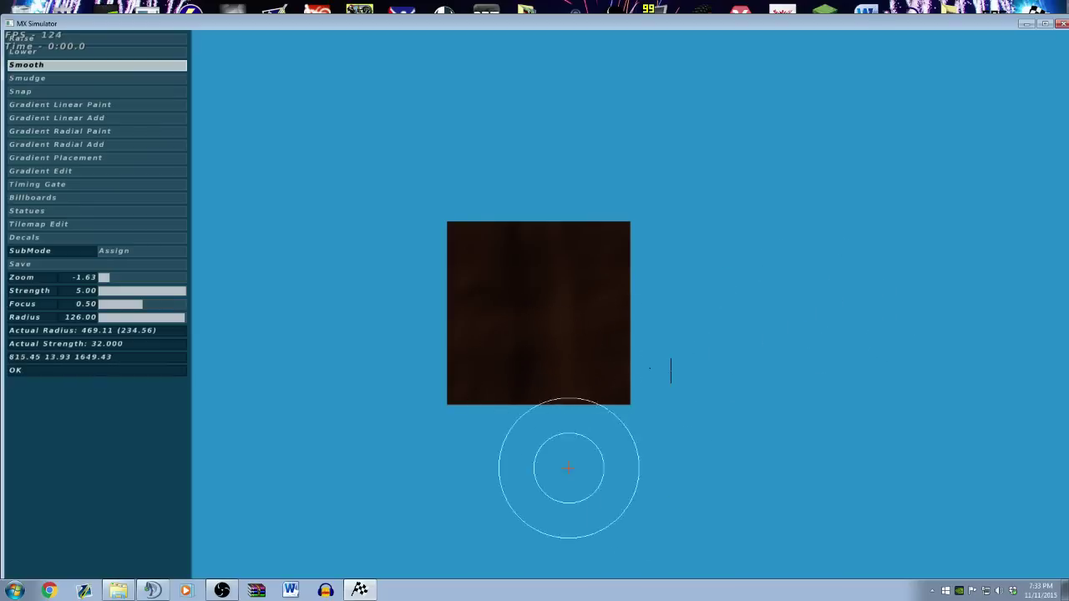
- Switch to the rider's view and ride the bike from the start onto the smoothed terrain to examine its shape
key(e)
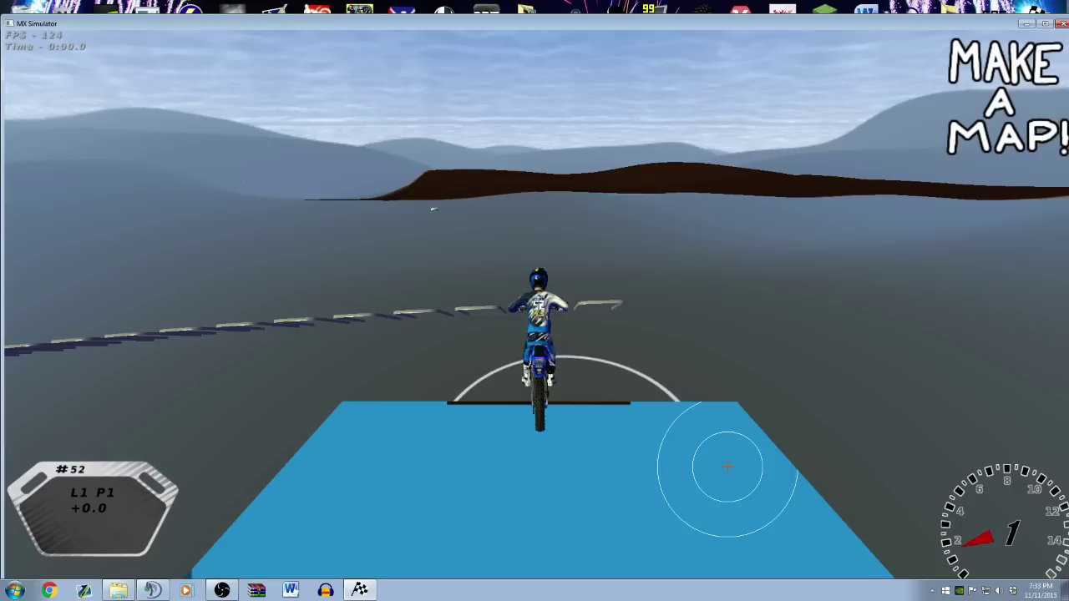
key(Escape)
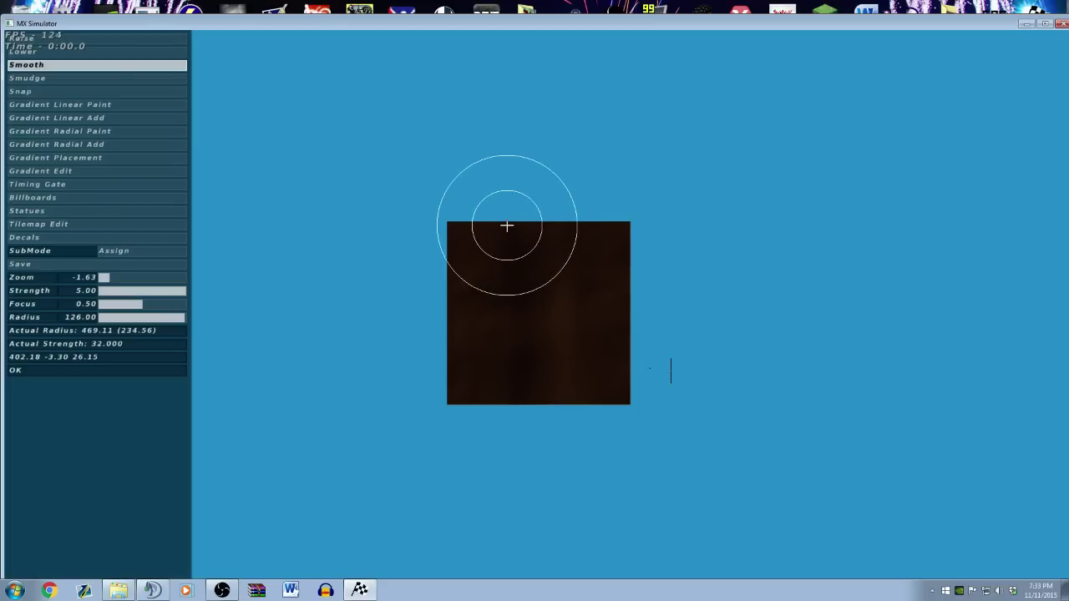
key(e)
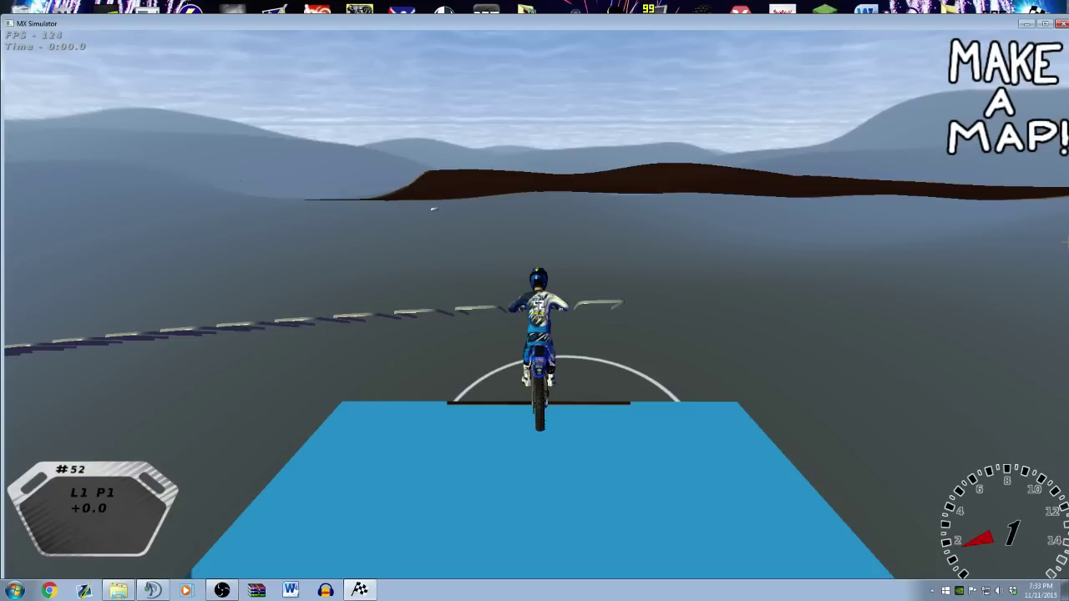
key(Up)
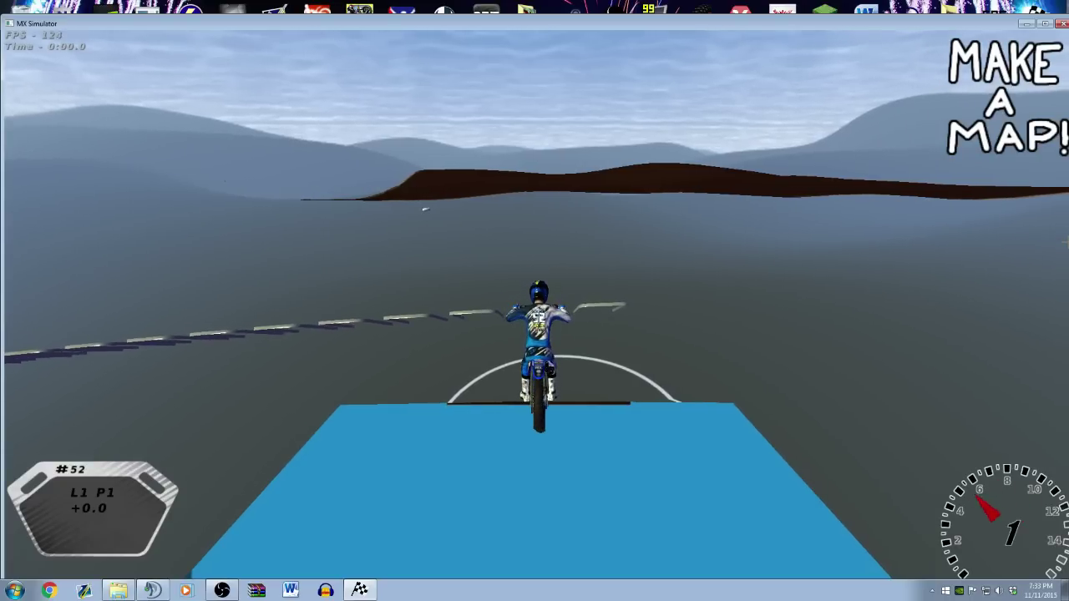
key(Up)
key(Right)
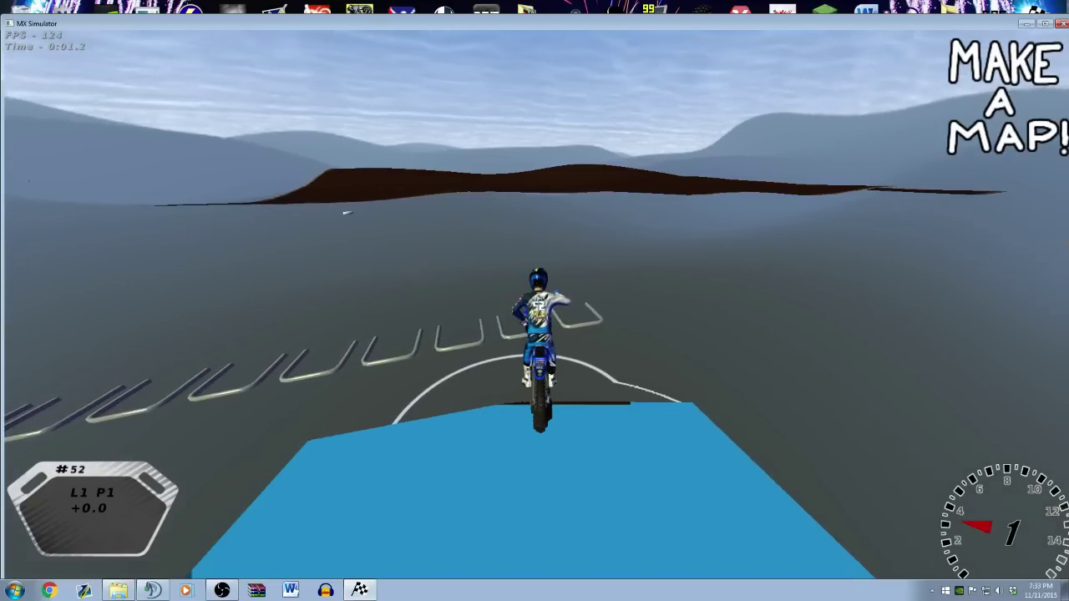
key(Up)
key(Right)
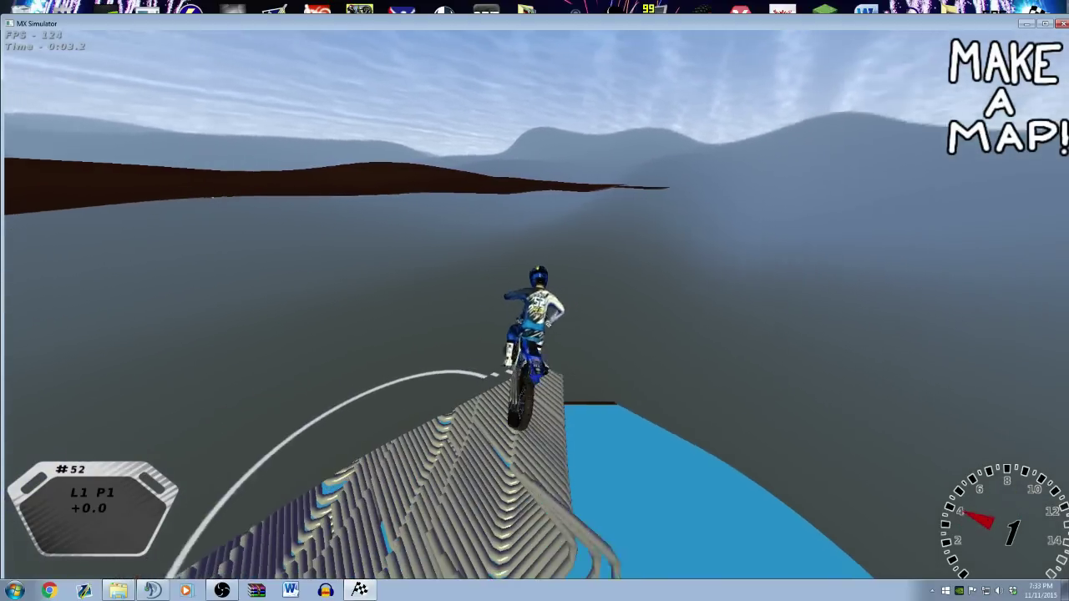
key(Up)
key(Left)
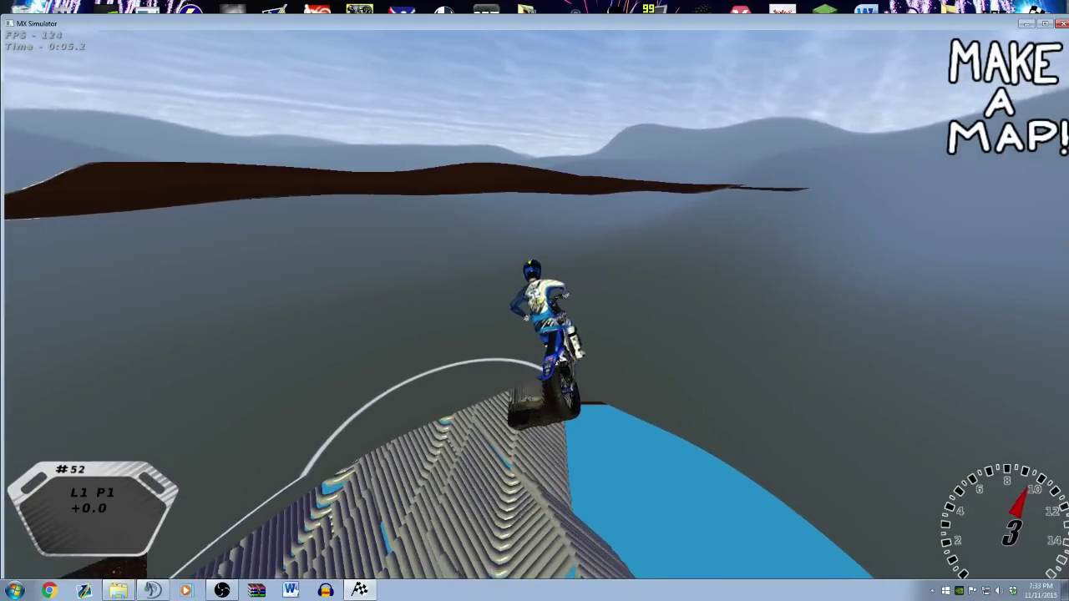
key(Up)
key(Left)
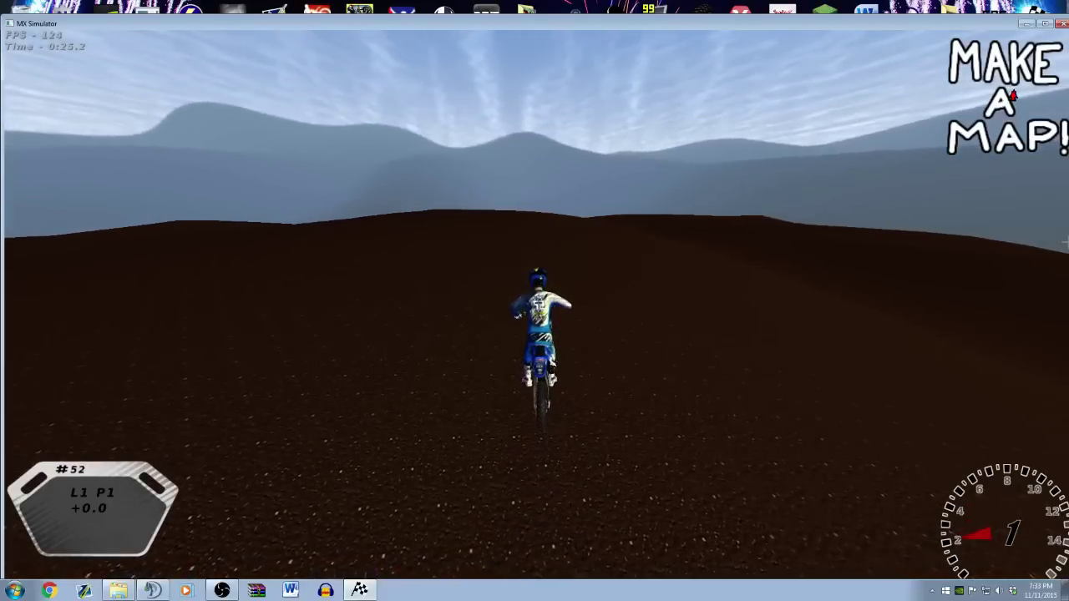
- Save the smoothed track in the track editor and quit the game
key(c)
key(c)
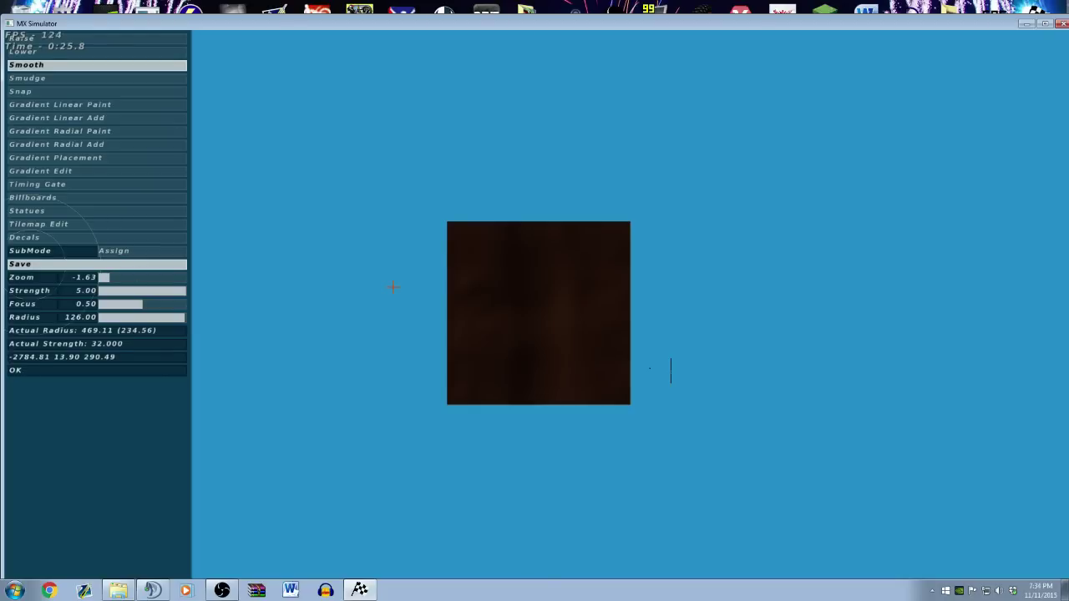
key(Escape)
click(309, 313)
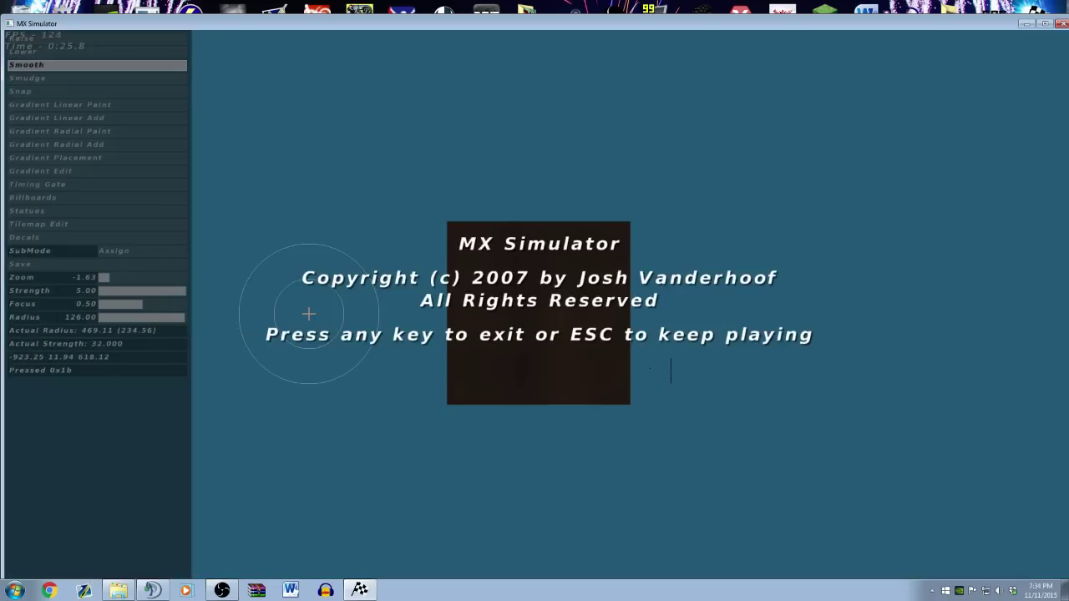
click(309, 314)
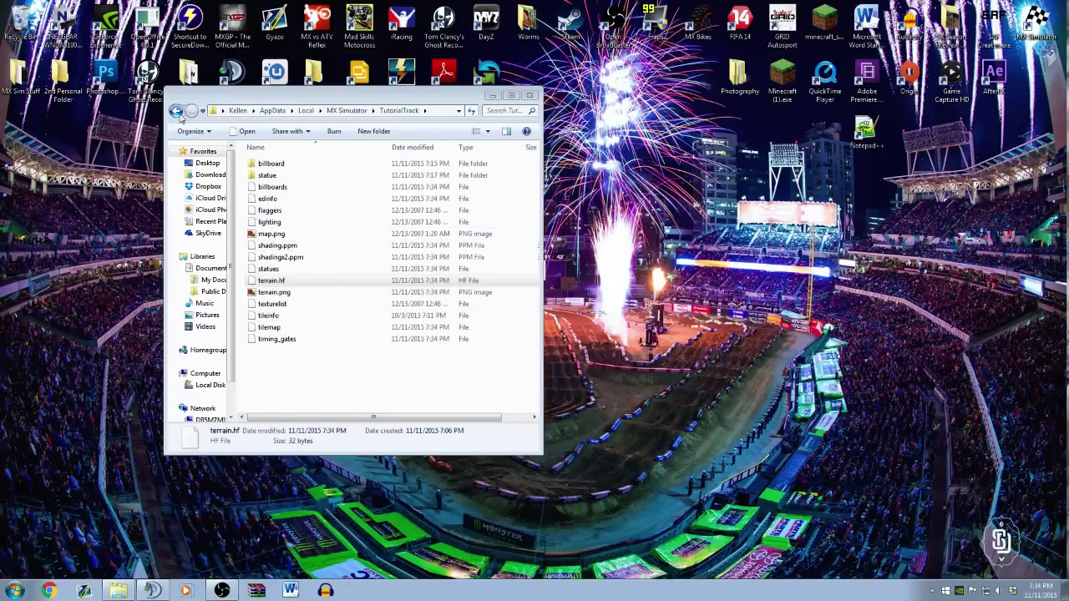
- Create a new folder named sky inside the TutorialTrack folder
click(365, 133)
text(s)
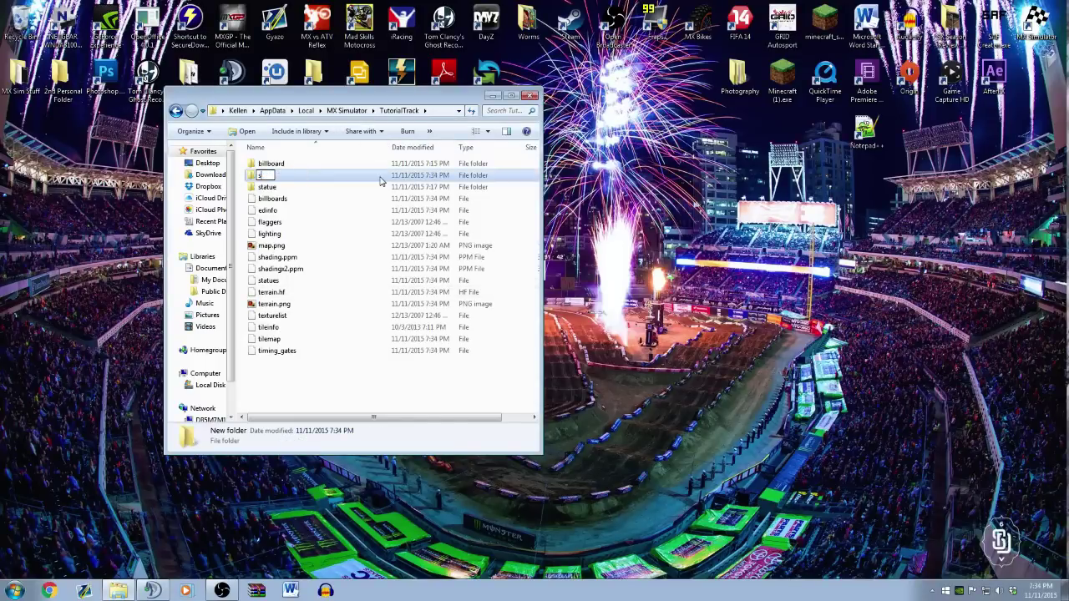
text(ky)
key(Return)
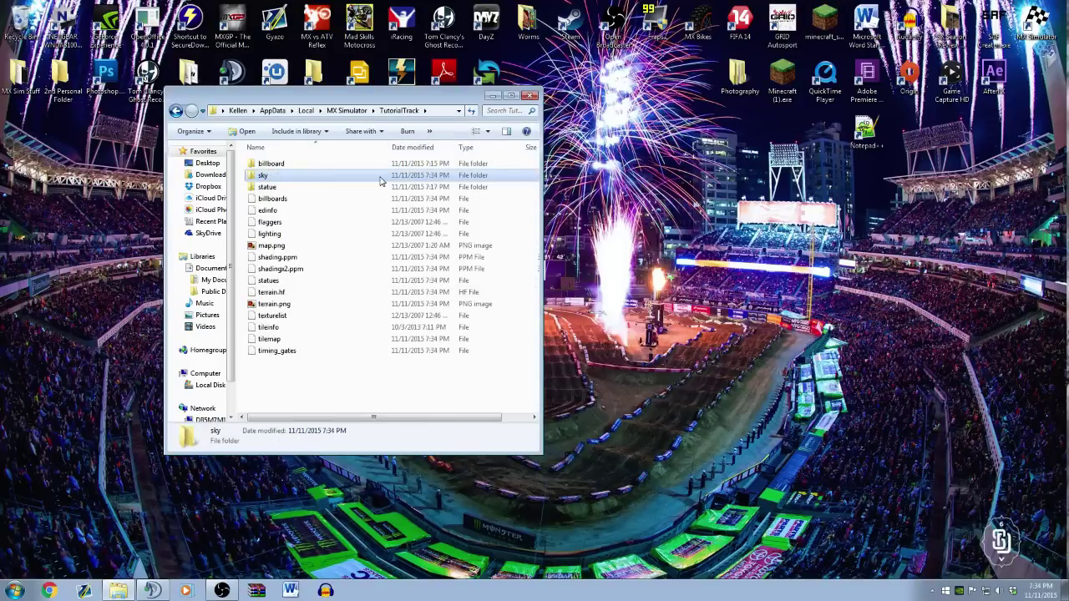
- Open the sky folder of the ElNorcal track and view its sky-d.png image
click(176, 112)
scroll(311, 318, down, 1)
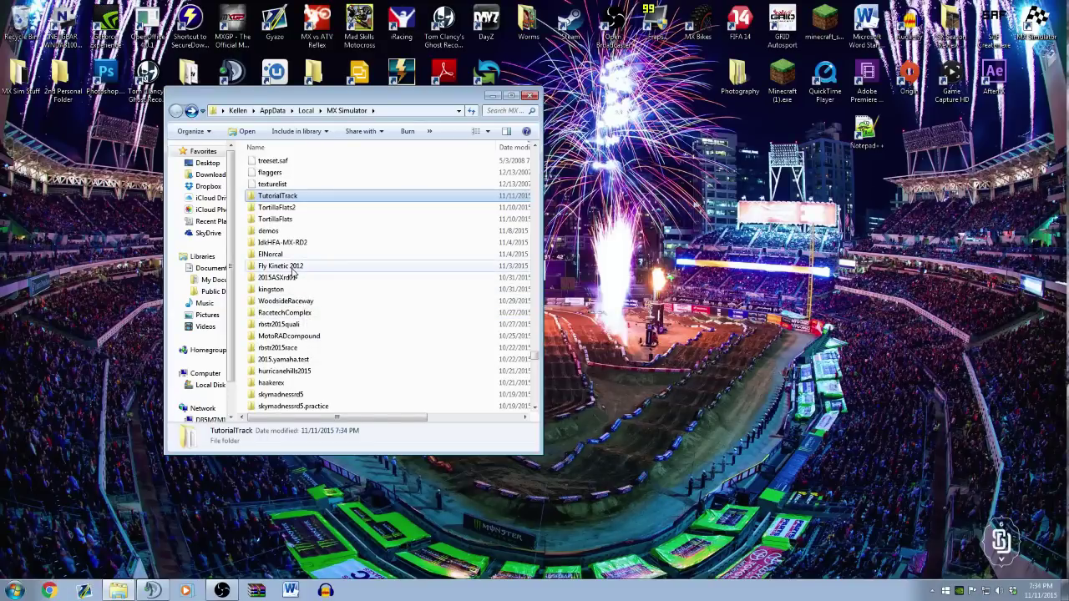
scroll(293, 270, down, 1)
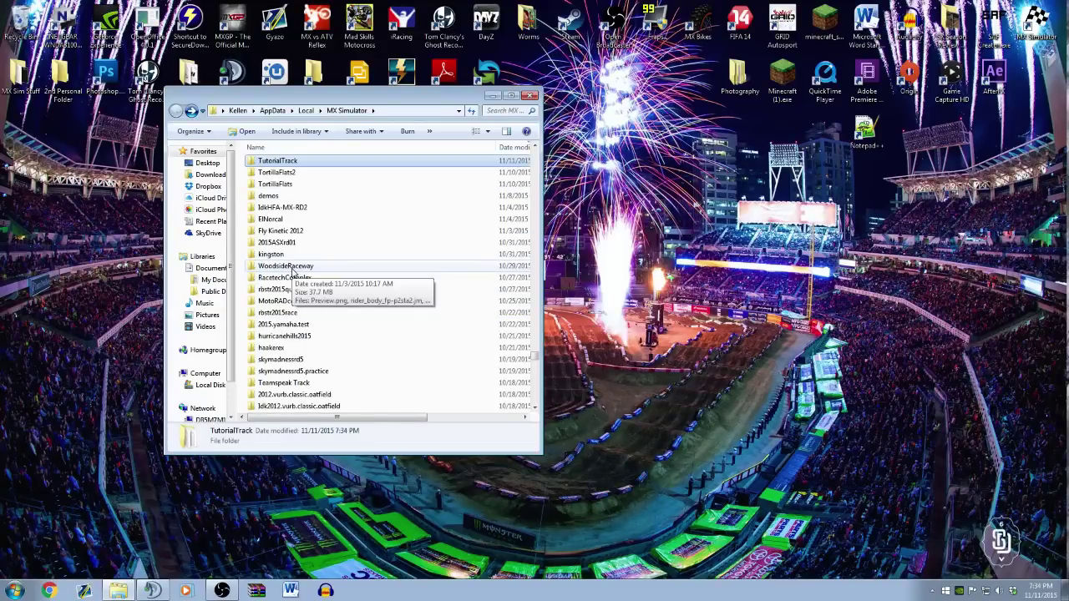
double_click(270, 219)
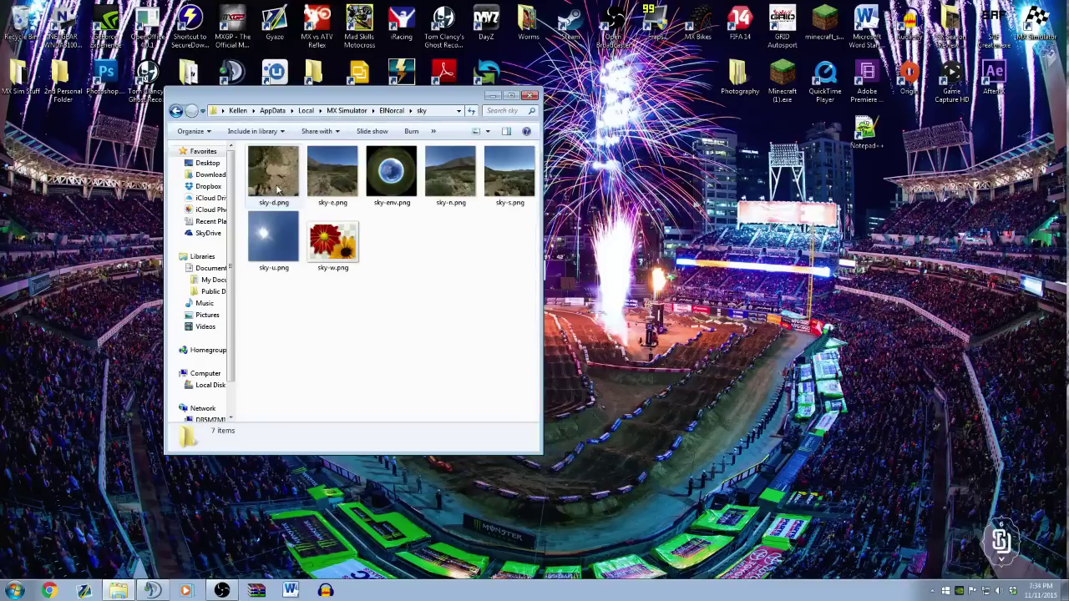
double_click(273, 175)
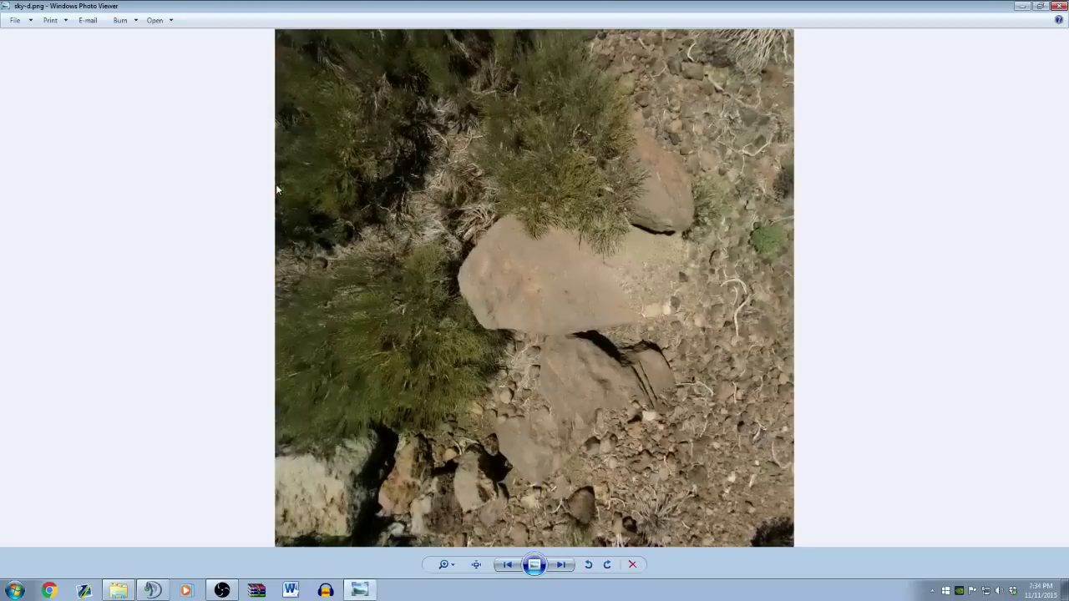
- Look through all of ElNorcal's skybox images, then close the image viewer
key(Right)
key(Right)
key(Right)
key(Right)
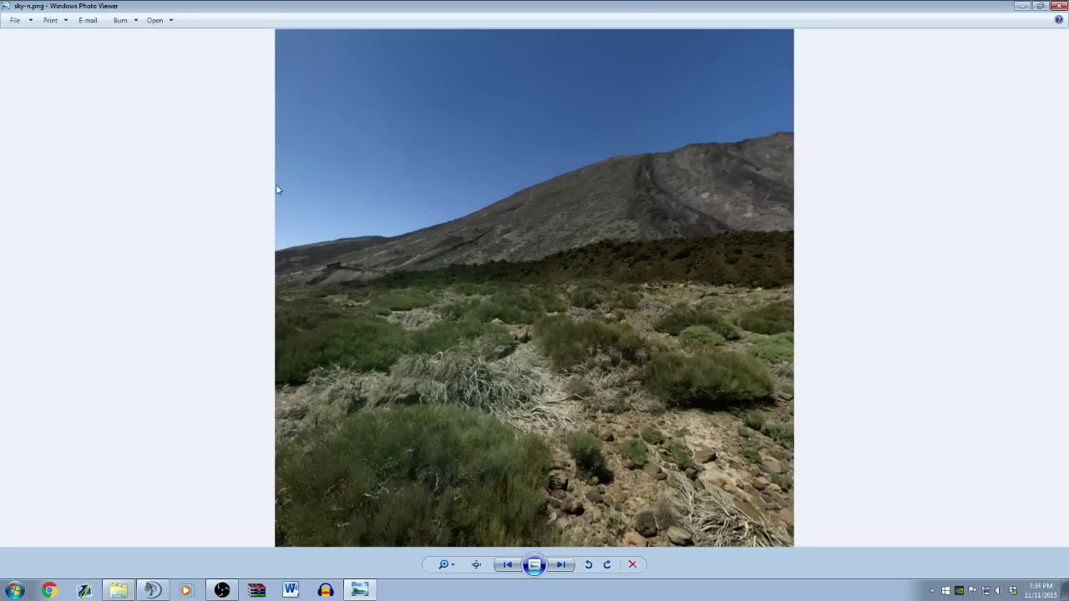
key(Right)
key(Right)
key(Right)
key(Right)
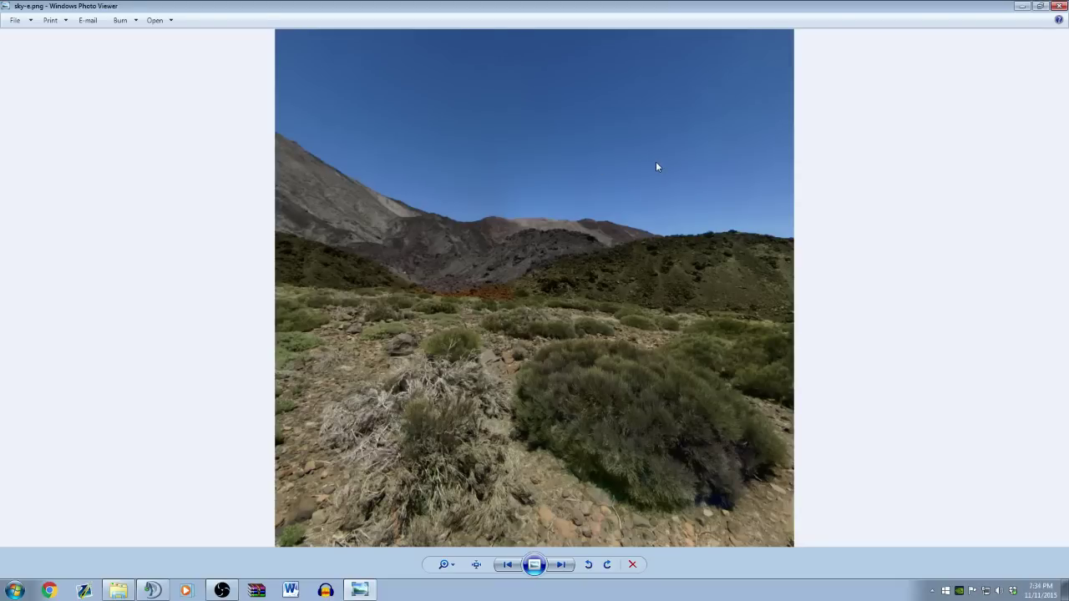
key(Right)
key(Right)
key(Right)
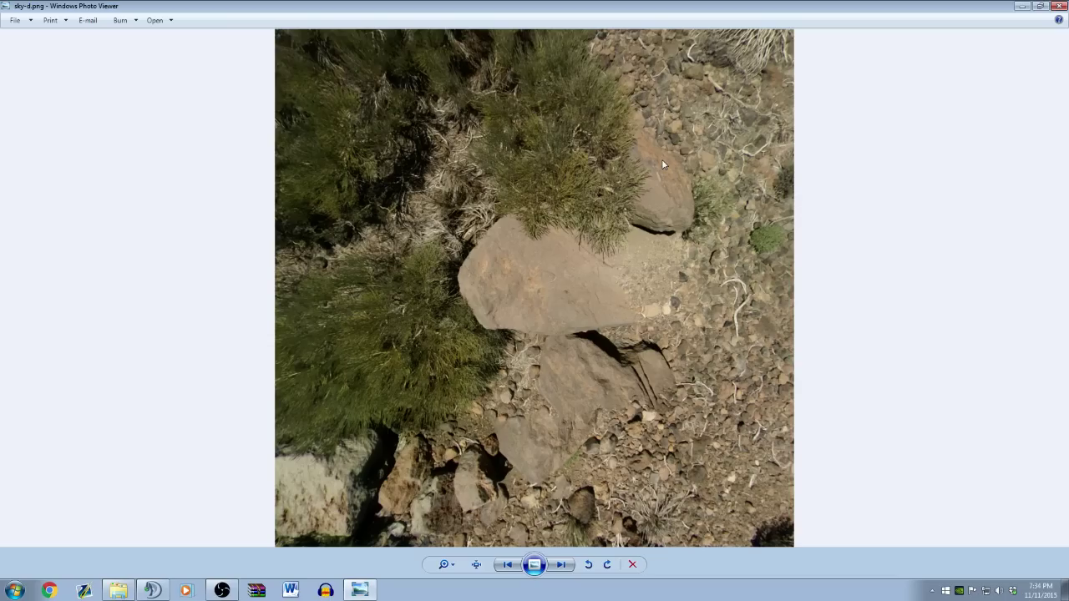
key(Right)
click(1058, 6)
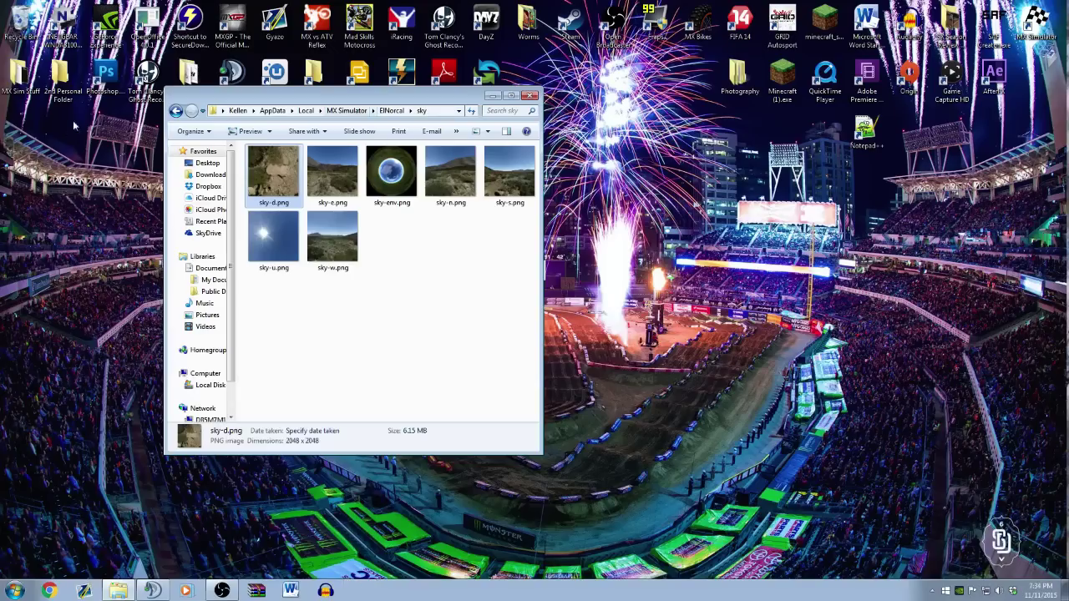
- Open the WoodsideRaceway track's sky folder and look through its lommel.skybox images for comparison
click(176, 111)
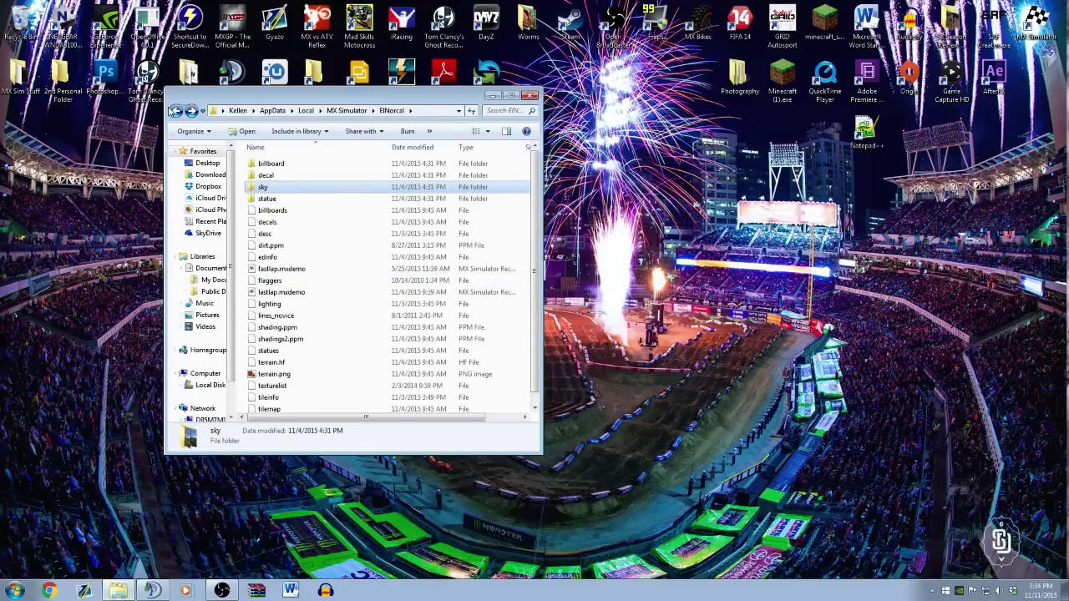
click(175, 111)
scroll(342, 301, down, 4)
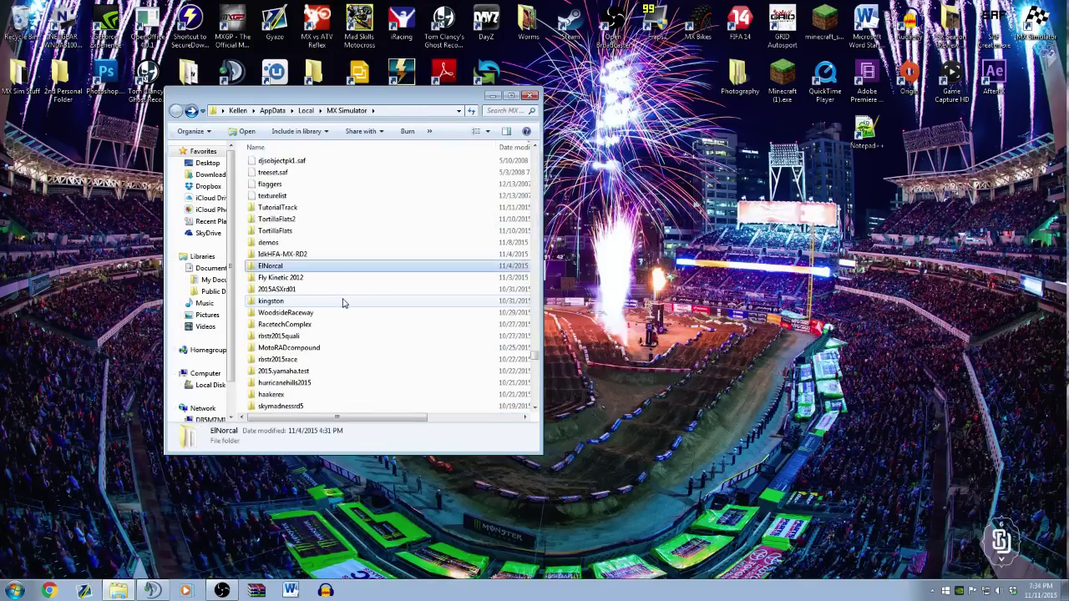
scroll(325, 301, down, 1)
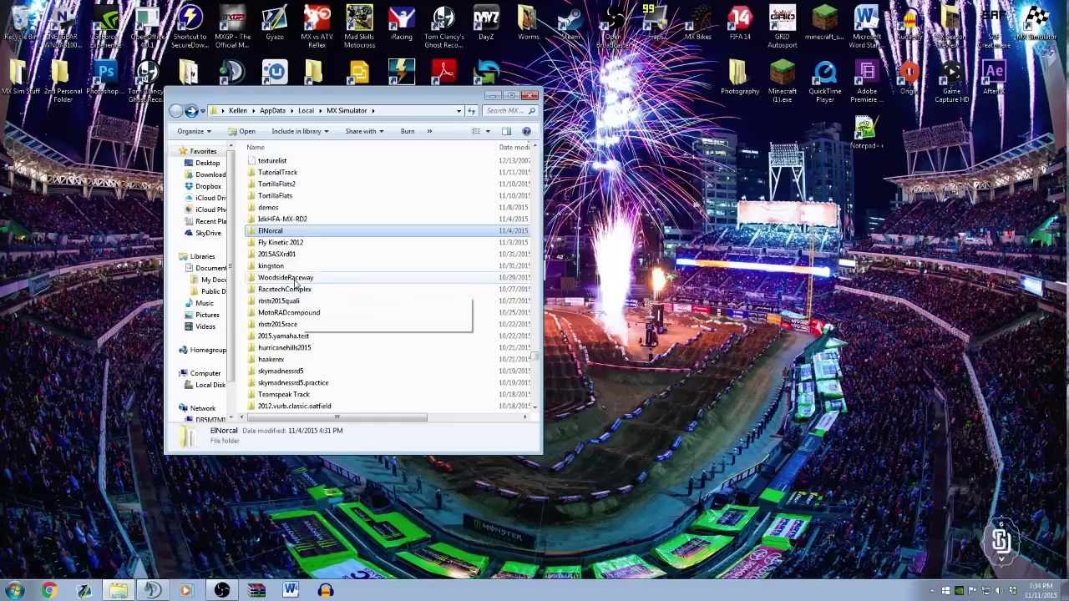
double_click(292, 282)
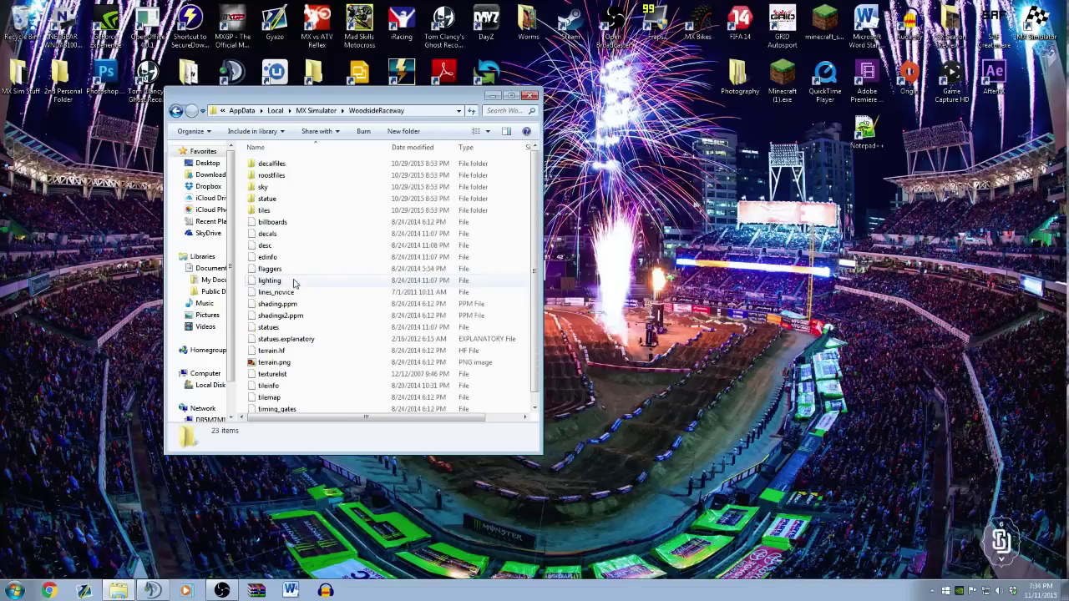
double_click(264, 187)
double_click(281, 193)
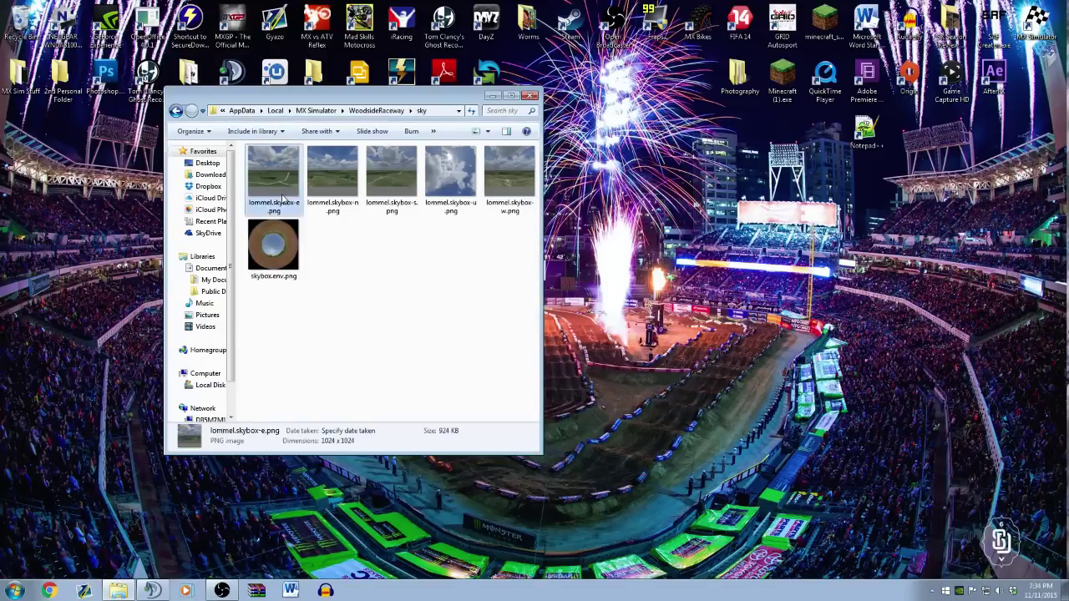
key(Right)
key(Right)
key(Right)
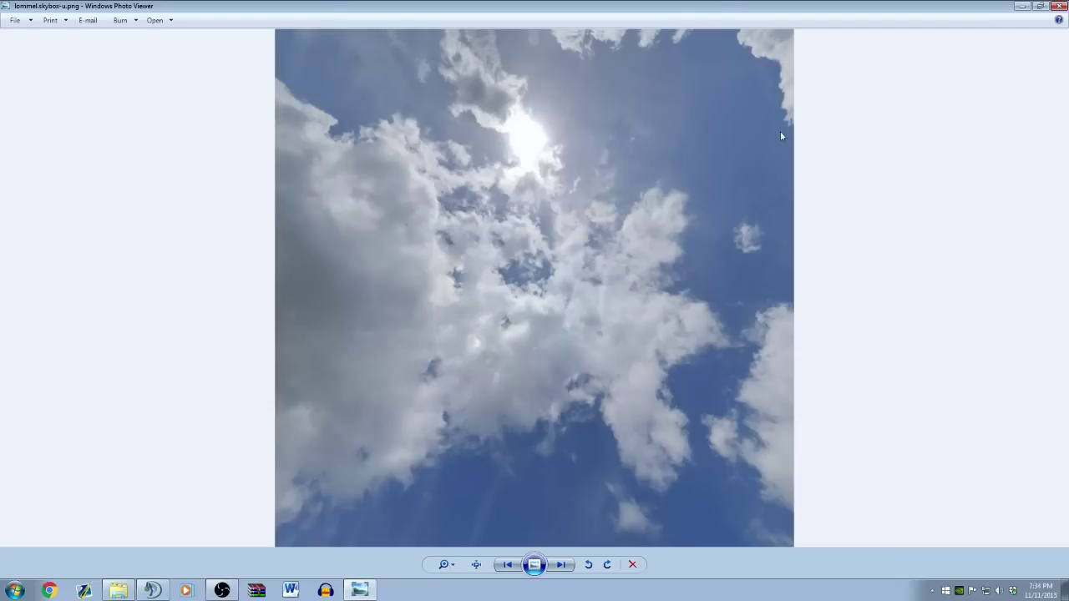
click(1062, 6)
- Go back to ElNorcal's sky folder and copy all seven sky images
click(176, 110)
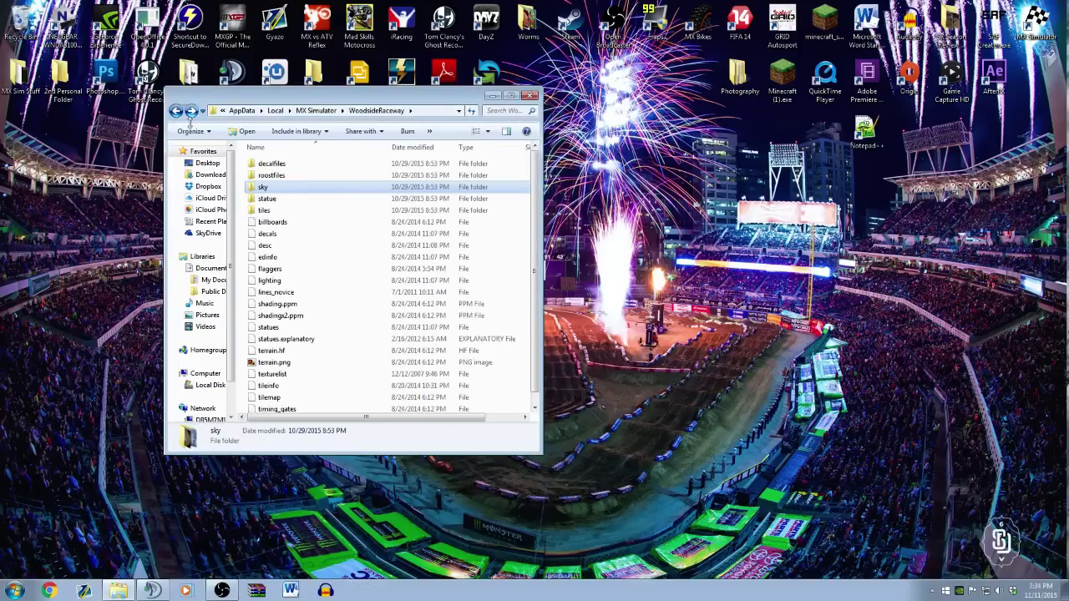
click(177, 110)
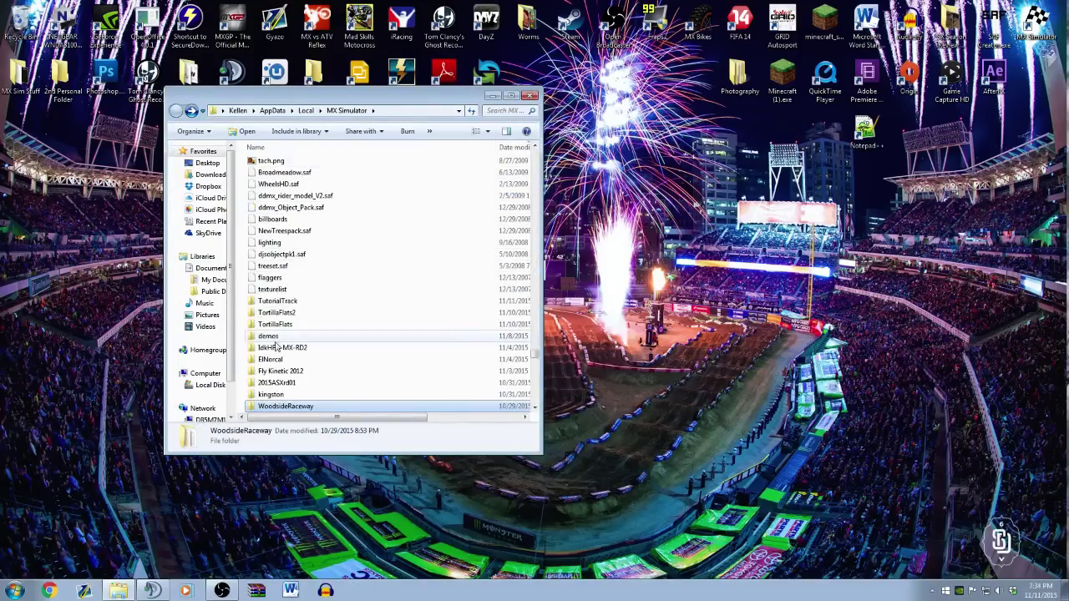
click(277, 359)
double_click(277, 359)
click(264, 188)
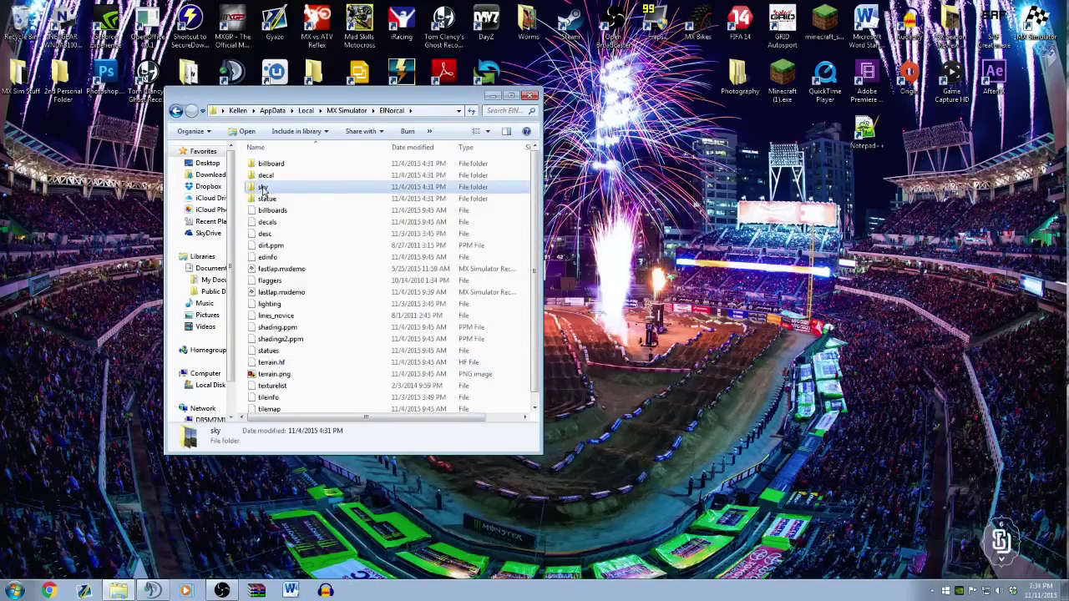
double_click(264, 188)
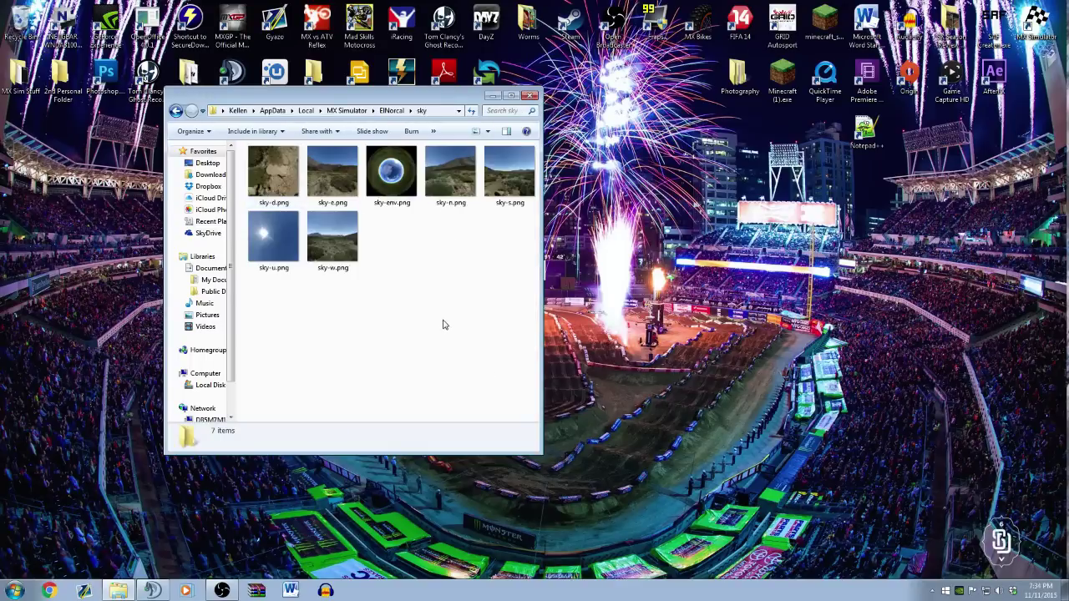
drag(442, 322, 301, 150)
drag(260, 310, 515, 160)
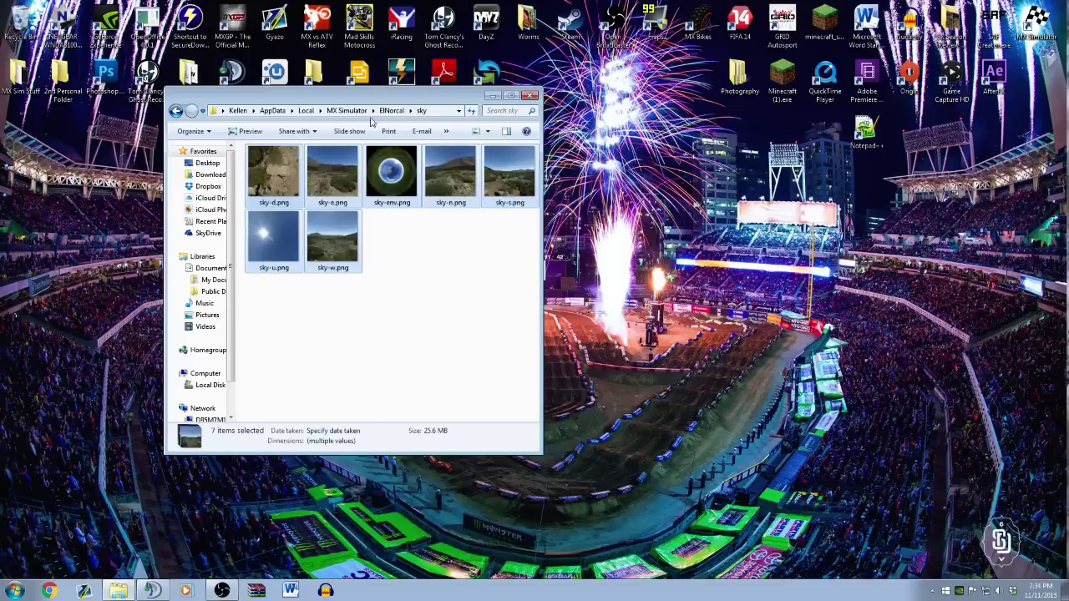
- Paste the copied ElNorcal sky images into the TutorialTrack folder's empty sky folder
click(175, 111)
click(175, 111)
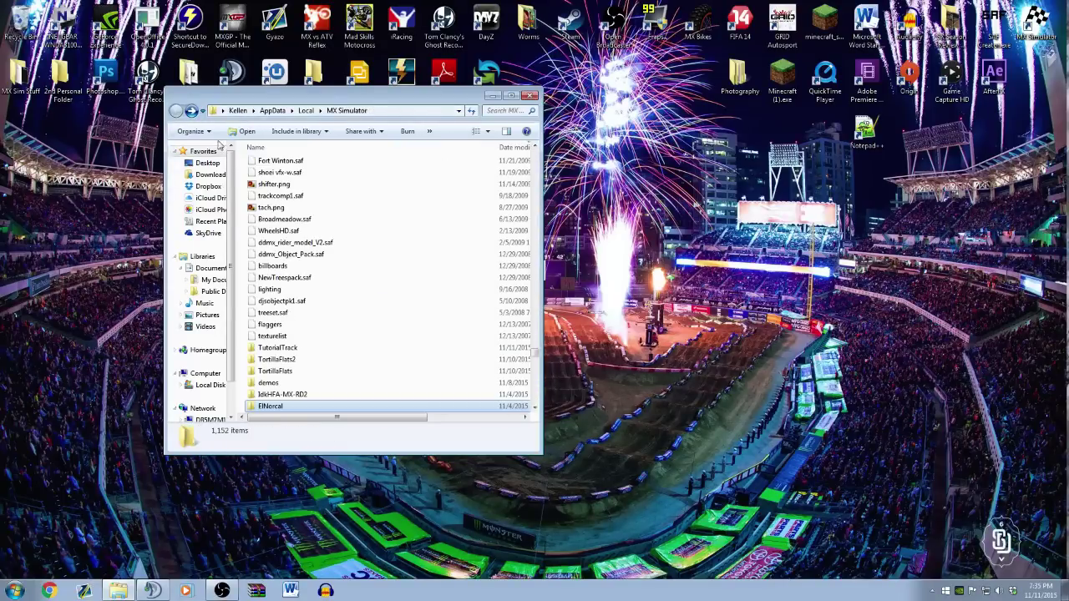
scroll(296, 318, down, 2)
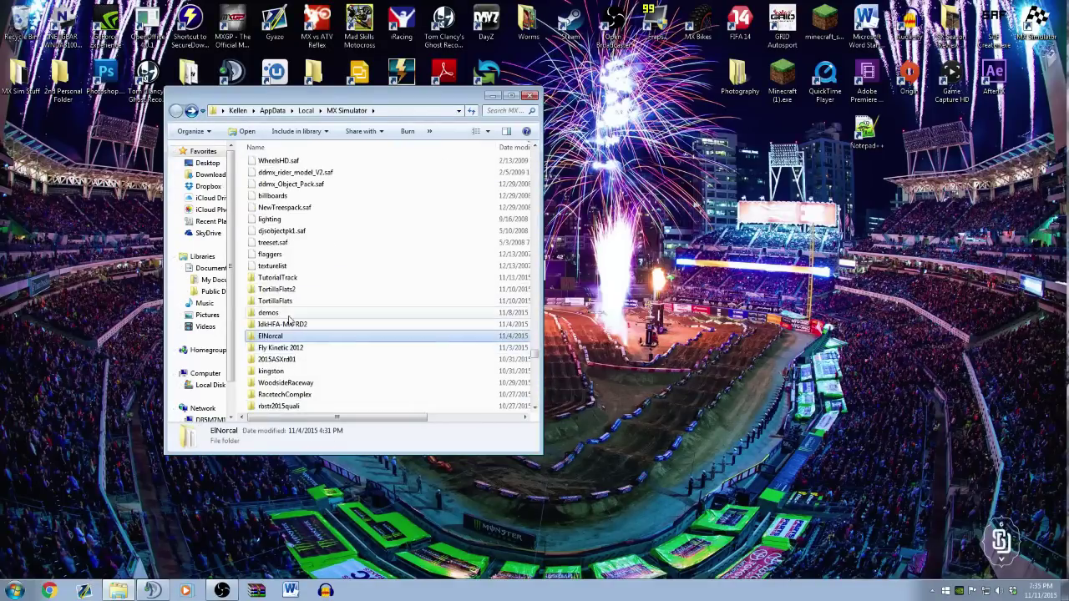
double_click(272, 280)
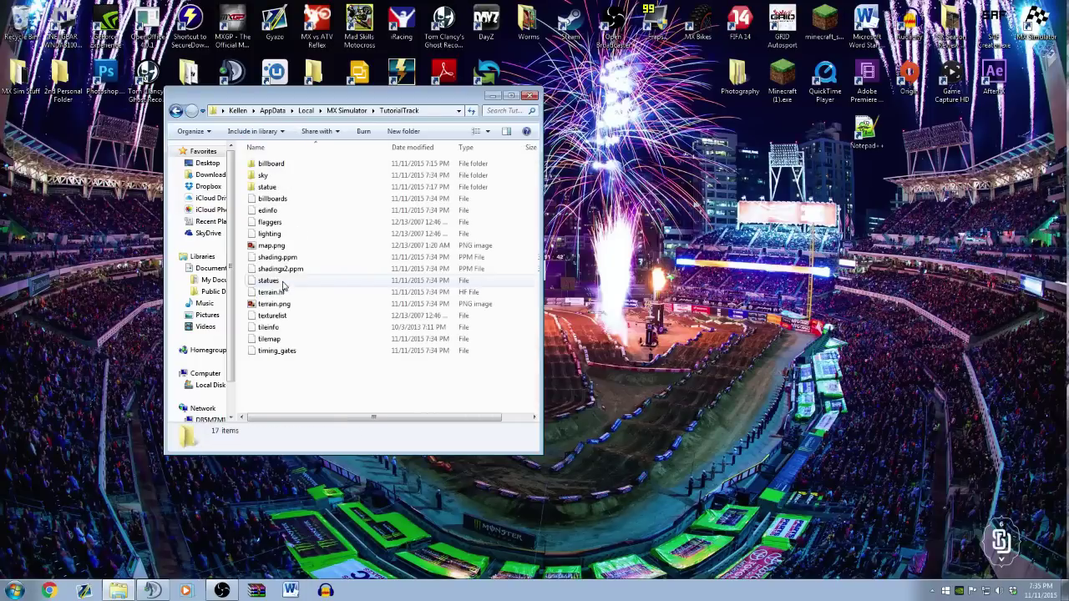
double_click(283, 177)
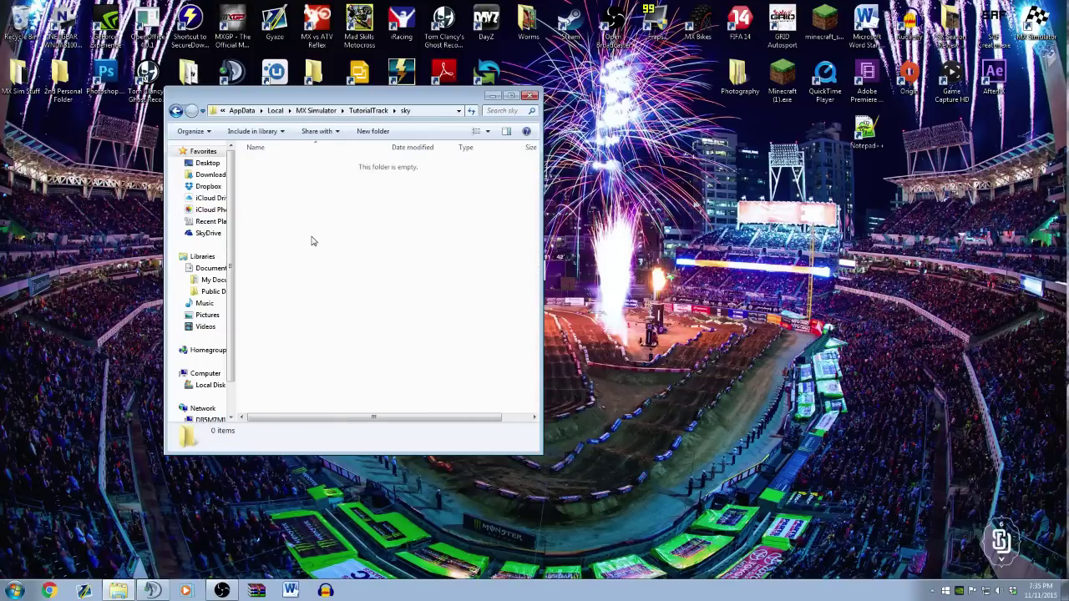
key(ctrl+v)
- Copy the entire contents of the ElNorcal track's lighting file using Notepad++, and close the editor
click(177, 111)
click(177, 111)
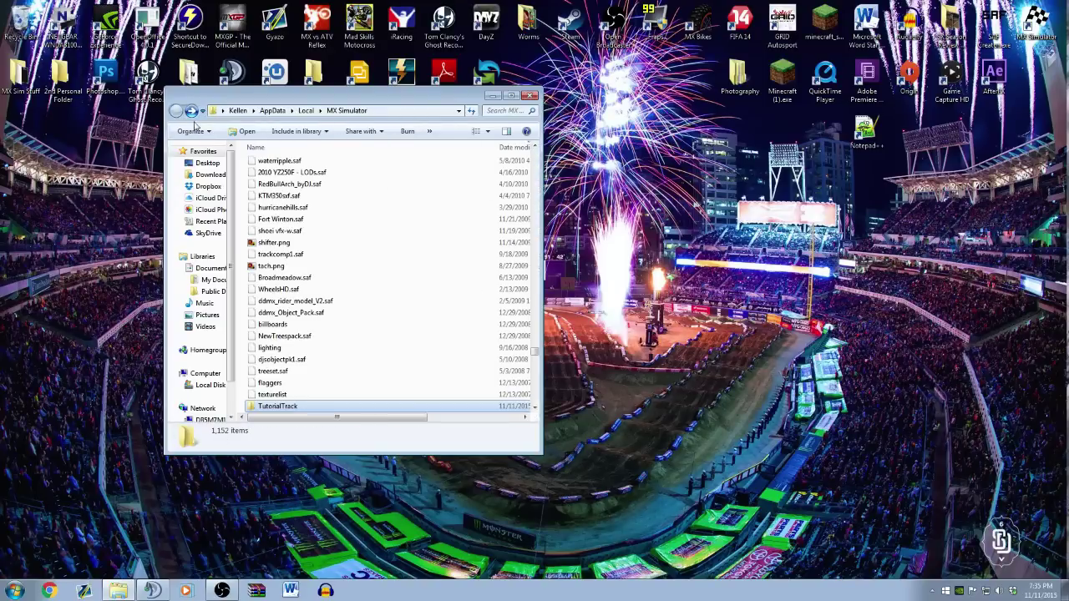
scroll(284, 284, down, 5)
click(280, 289)
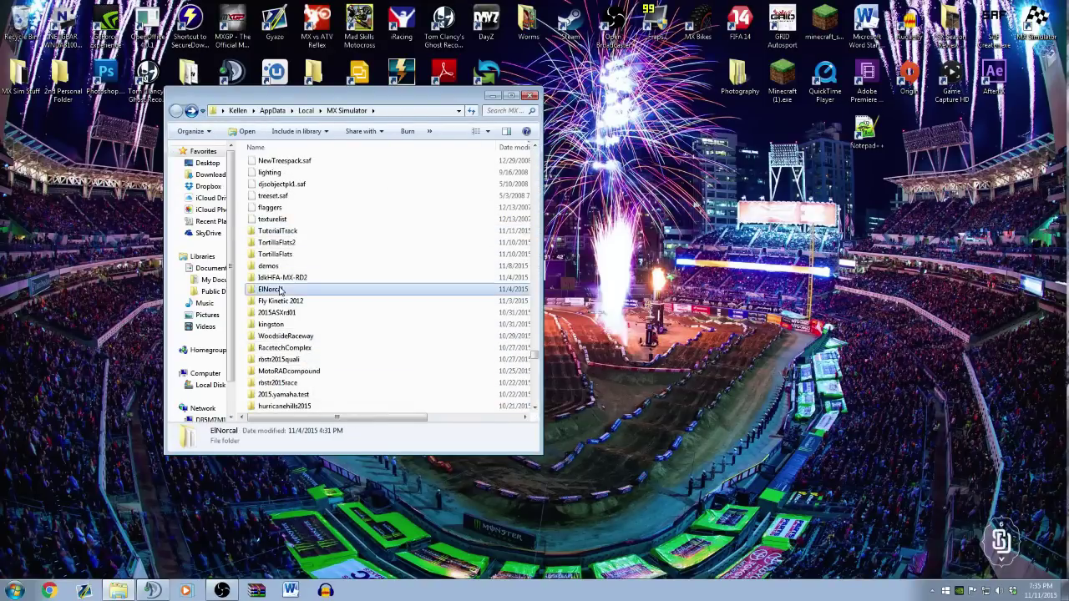
double_click(281, 289)
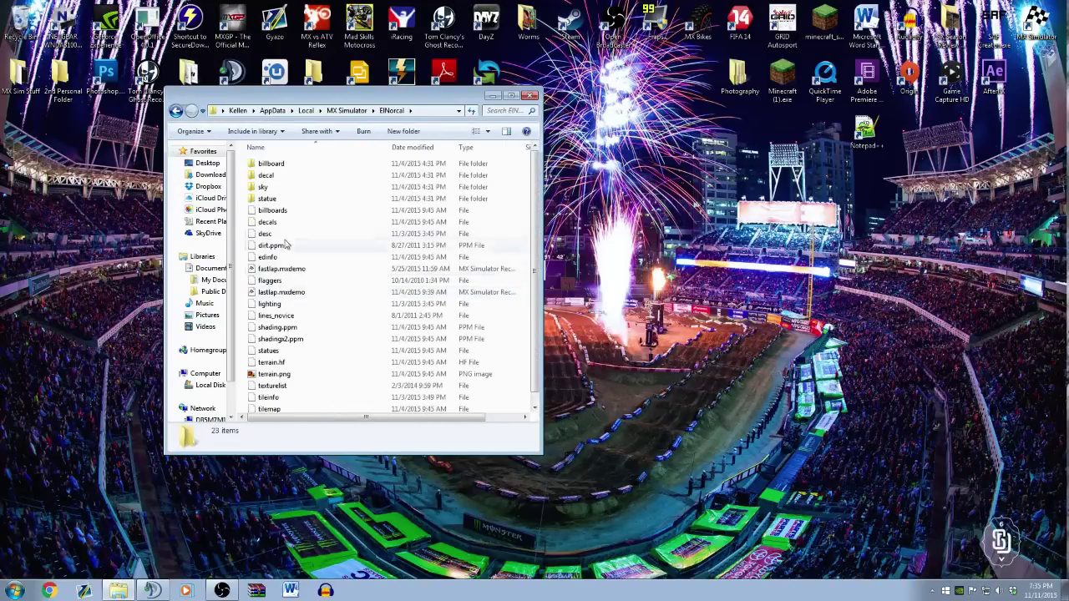
right_click(270, 306)
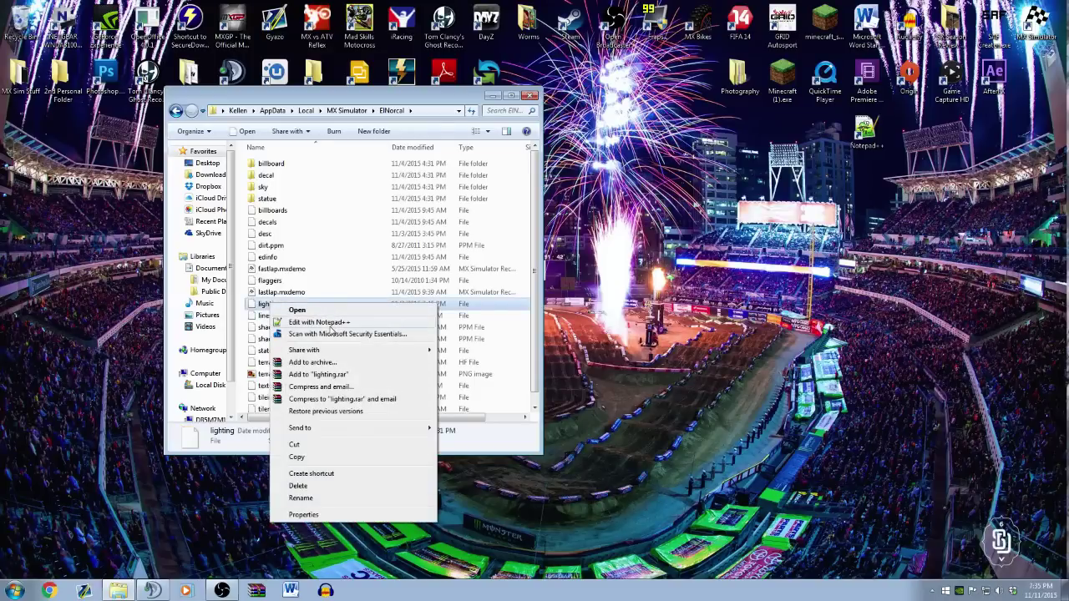
click(325, 321)
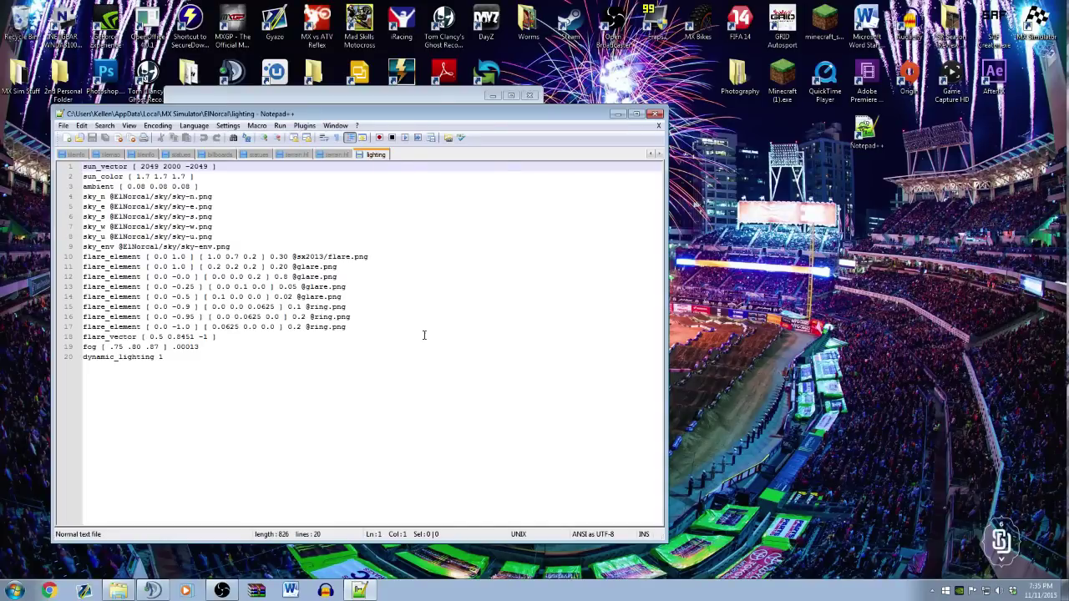
key(ctrl+a)
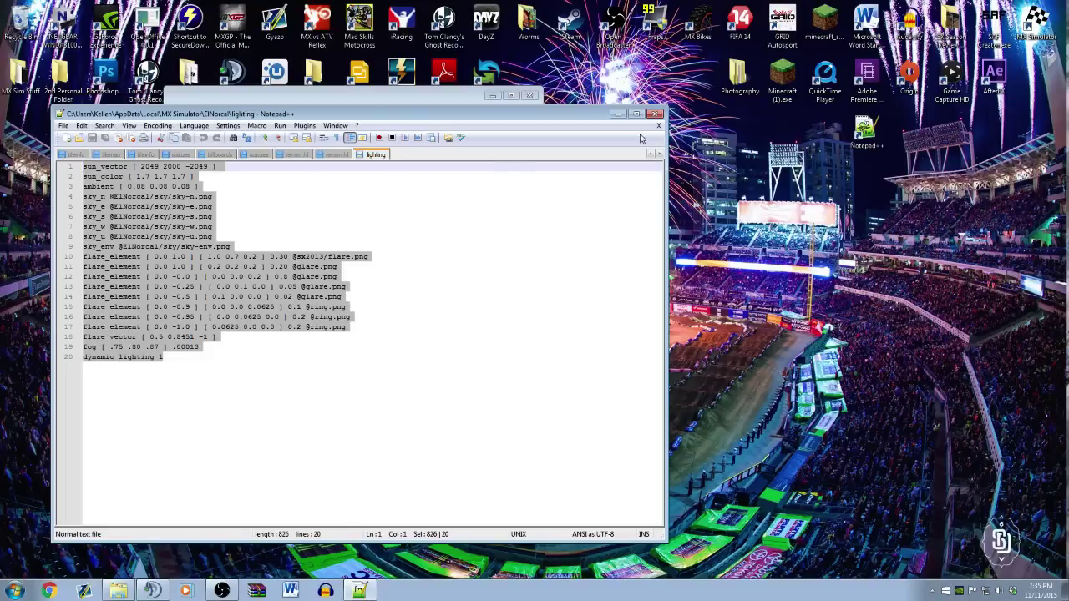
click(656, 115)
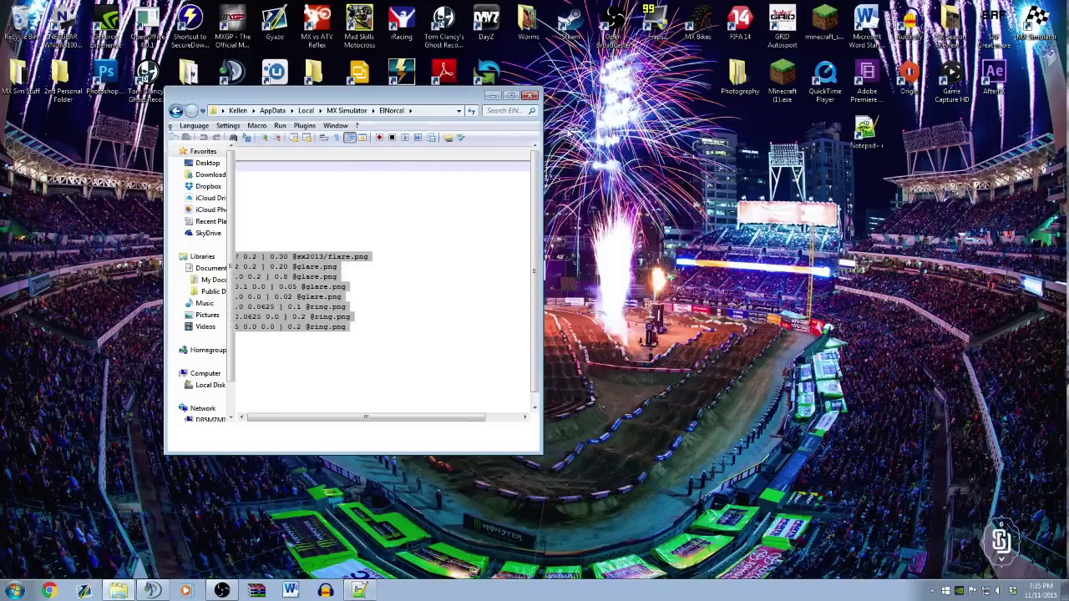
- Return to the TutorialTrack folder and open its lighting file in Notepad++
click(175, 110)
double_click(279, 347)
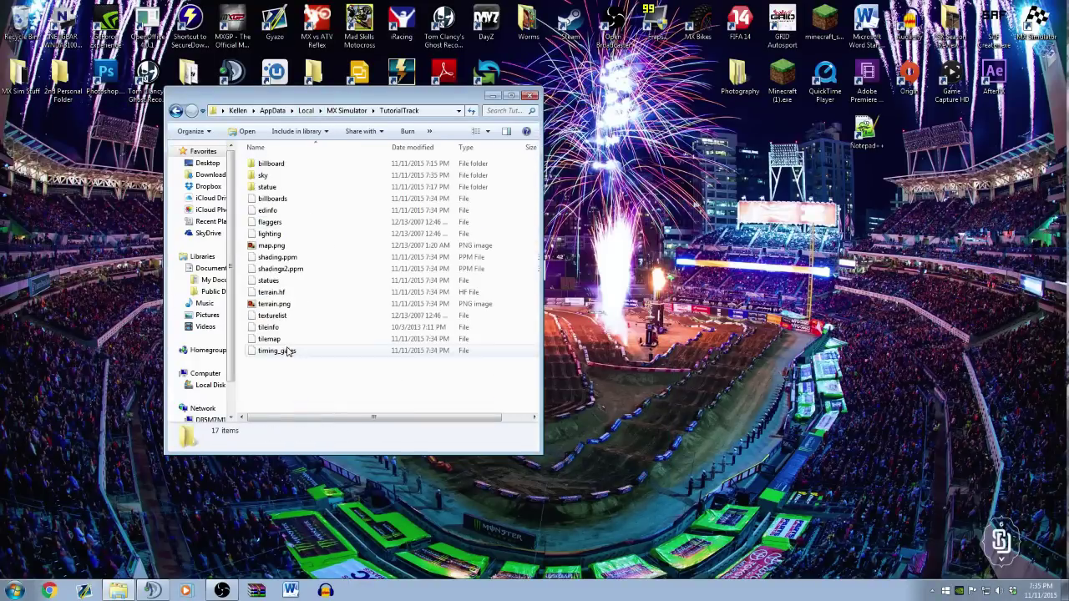
right_click(271, 234)
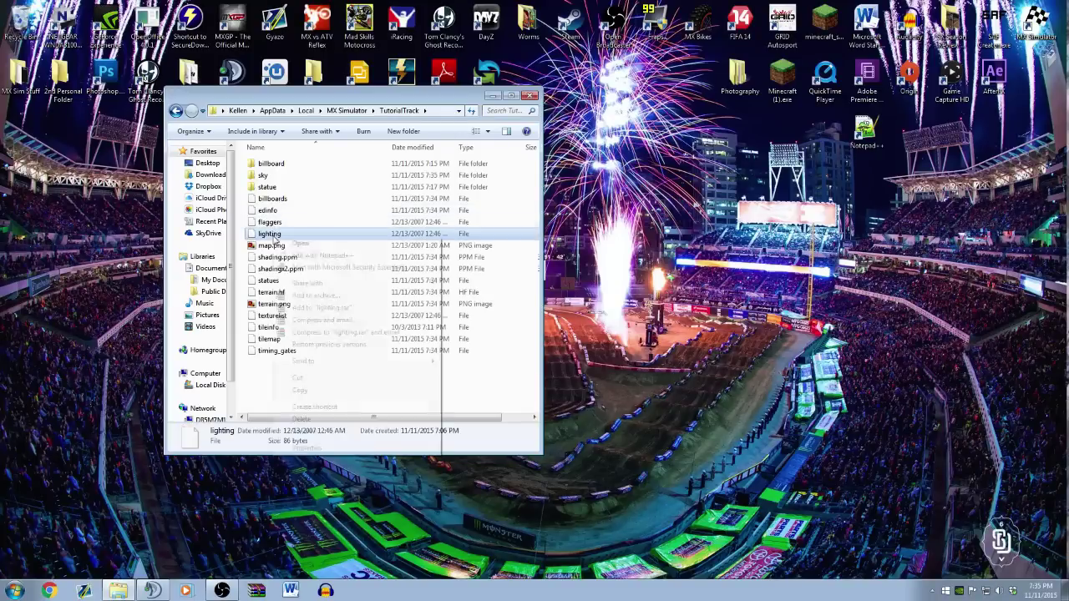
click(306, 260)
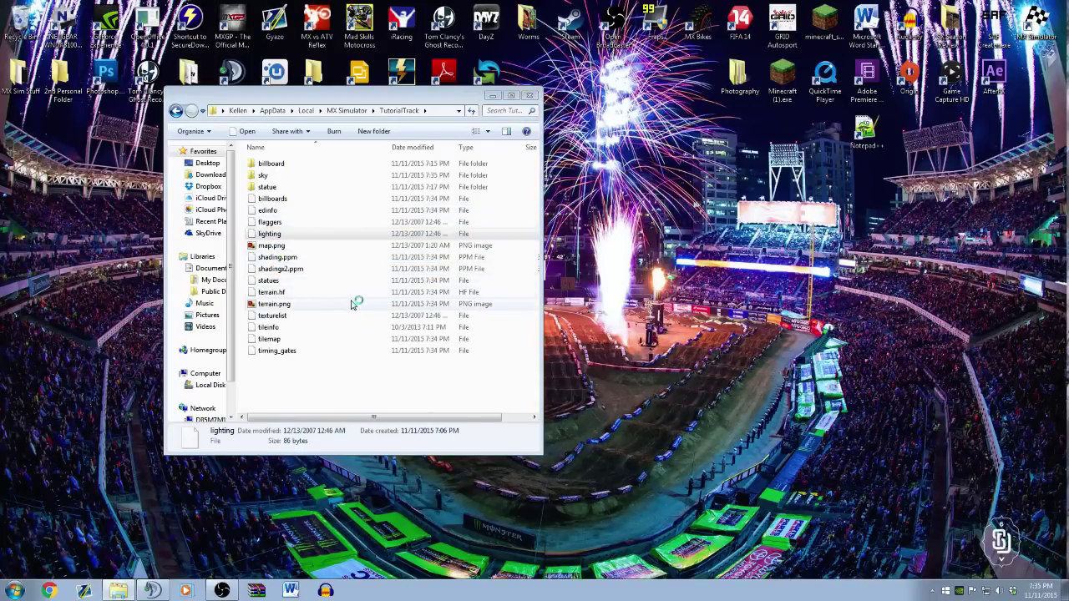